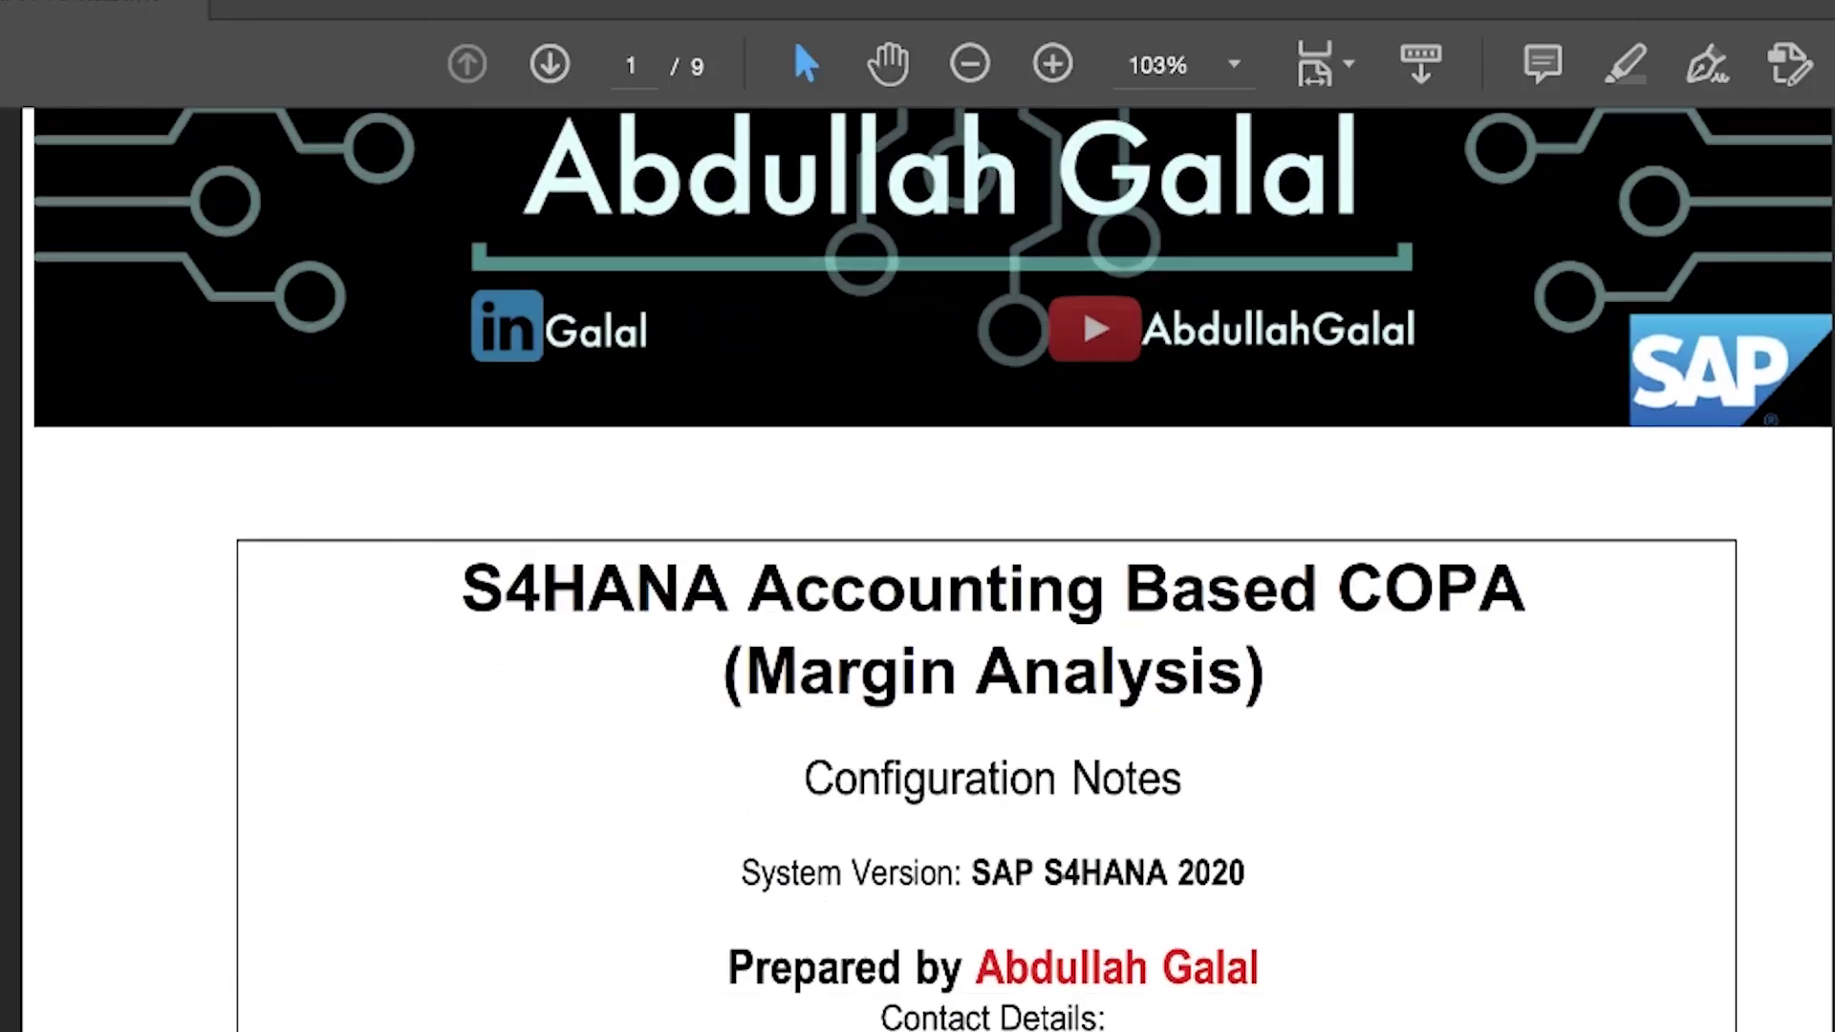
- Look through the opening pages of the Margin Analysis configuration notes, from the title block to page 2
{"action": "scroll", "coordinate": [917, 574], "scroll_direction": "down", "scroll_amount": 3}
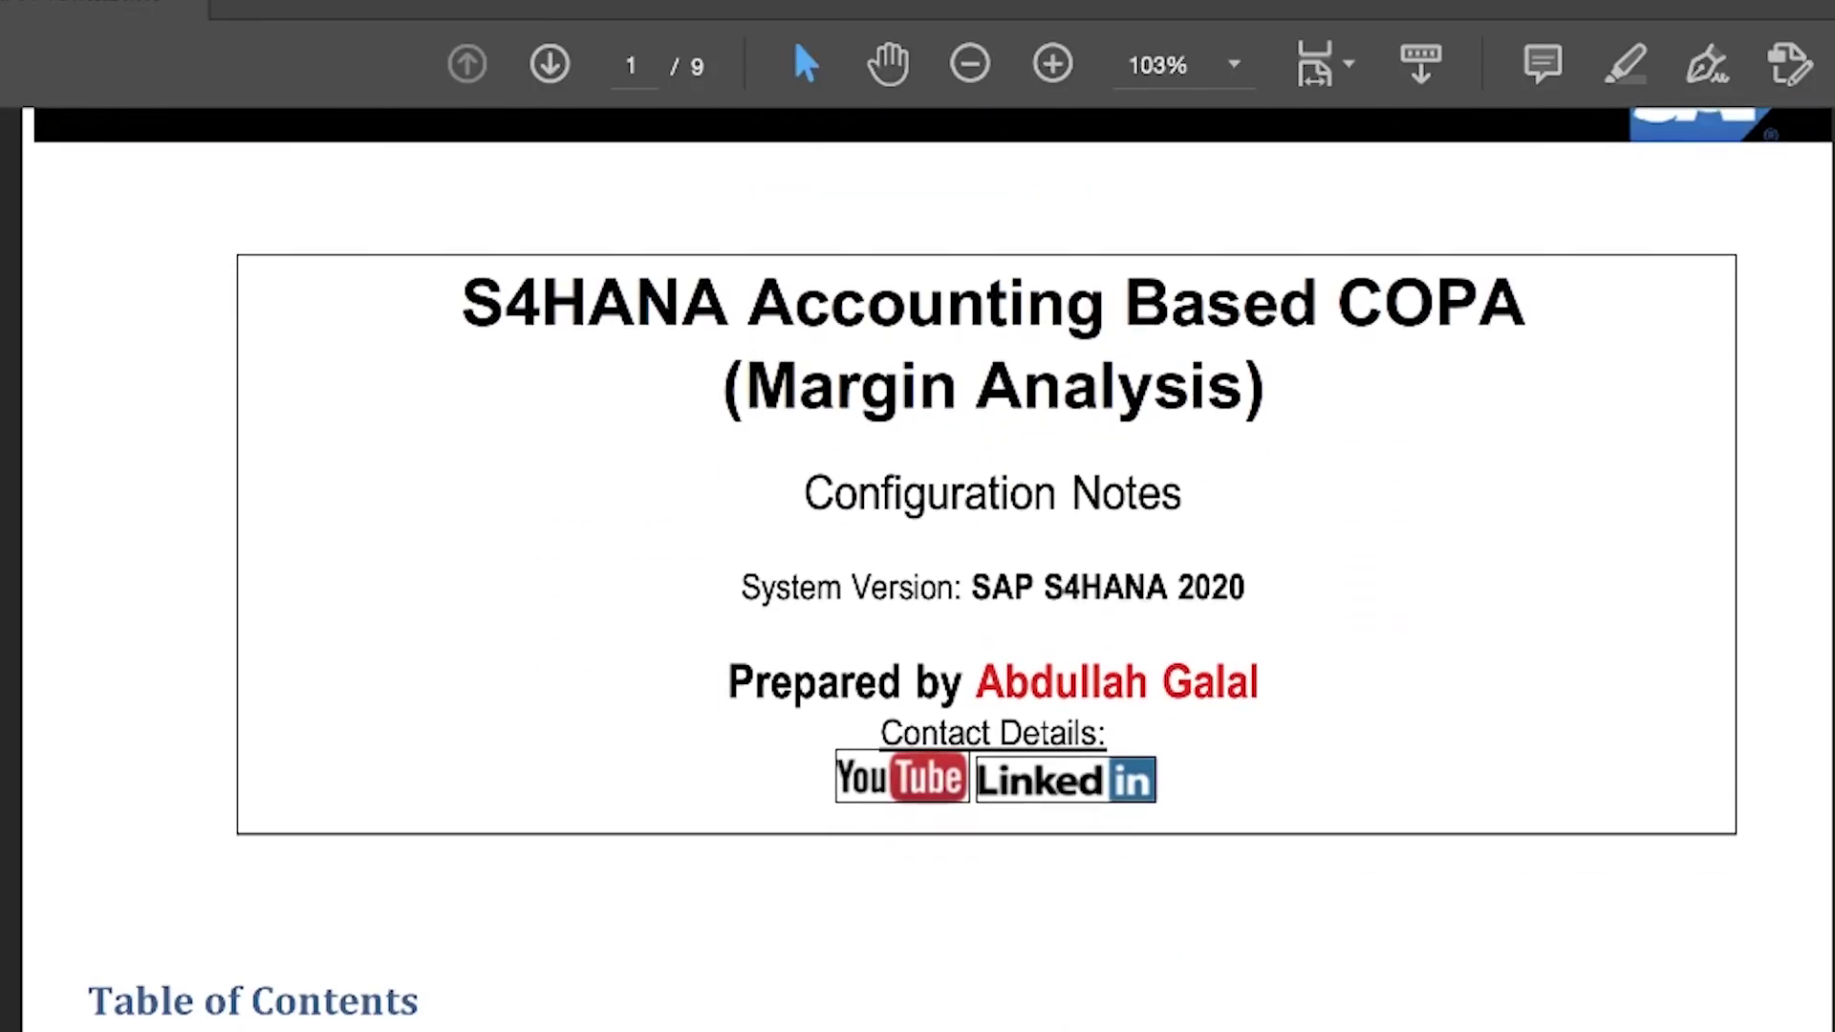
{"action": "scroll", "coordinate": [917, 574], "scroll_direction": "down", "scroll_amount": 10}
{"action": "scroll", "coordinate": [918, 574], "scroll_direction": "down", "scroll_amount": 9}
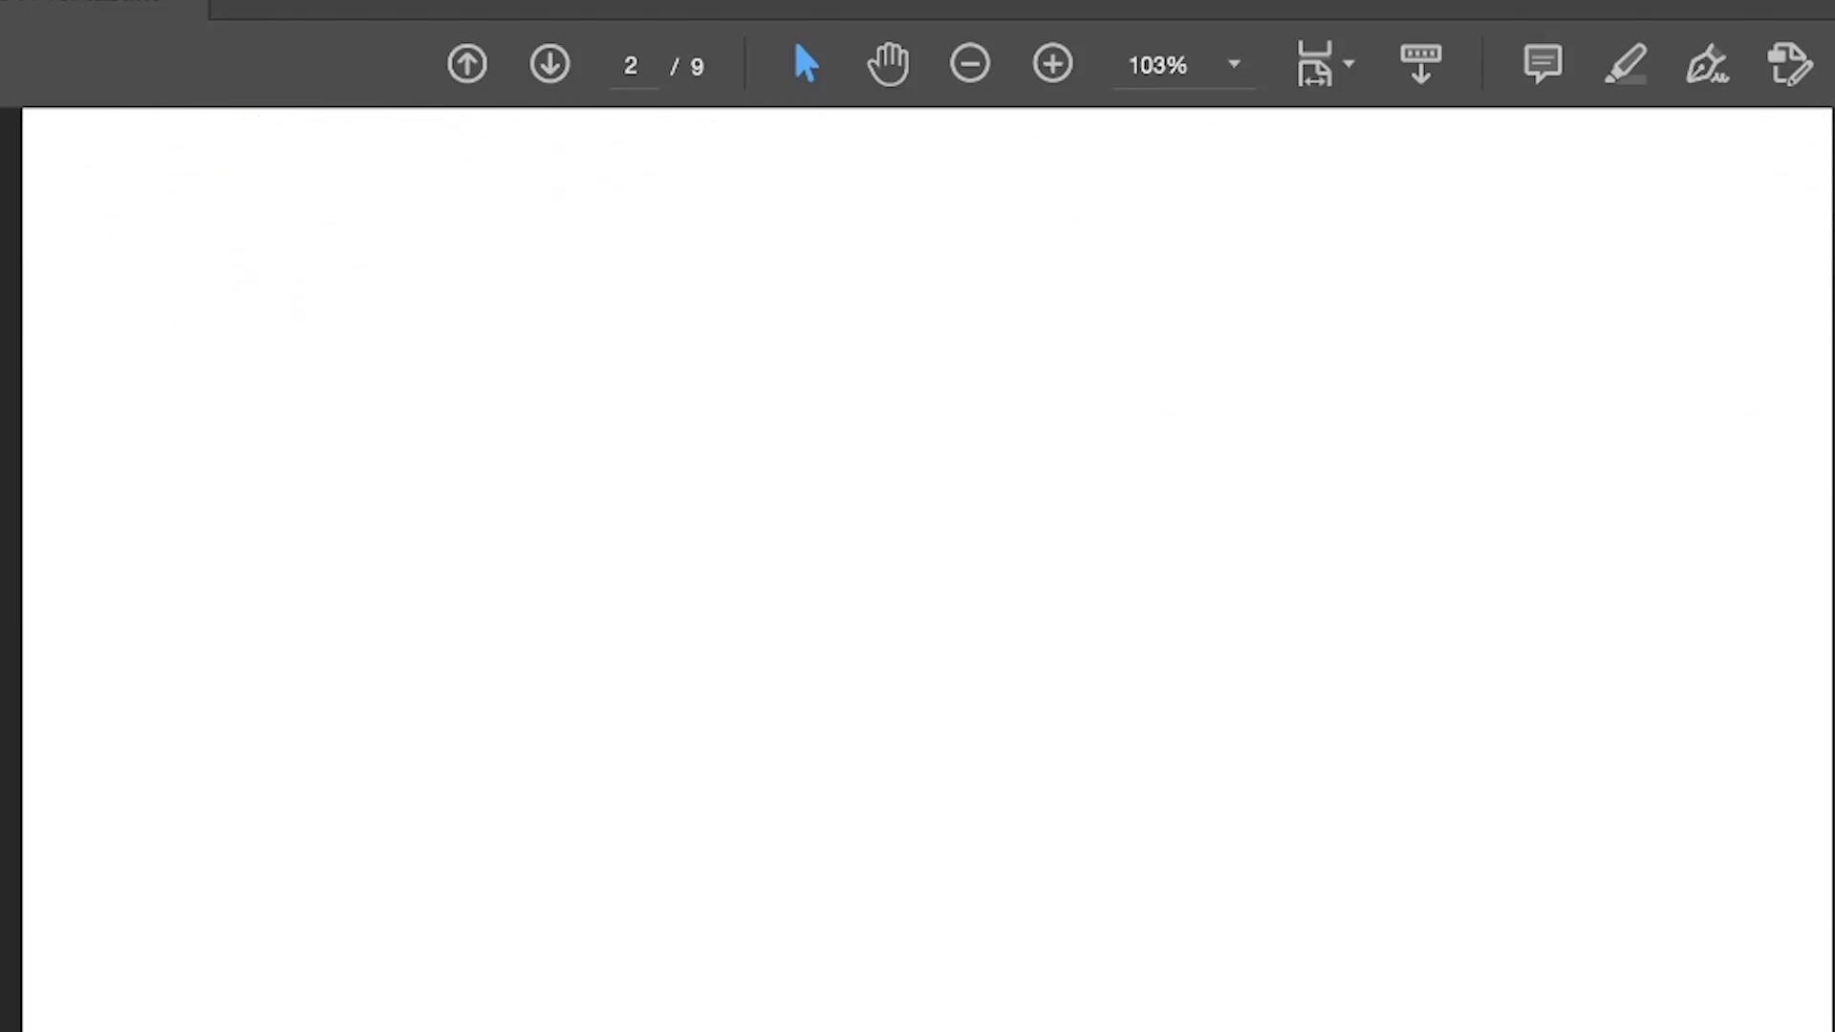
{"action": "scroll", "coordinate": [918, 573], "scroll_direction": "down", "scroll_amount": 6}
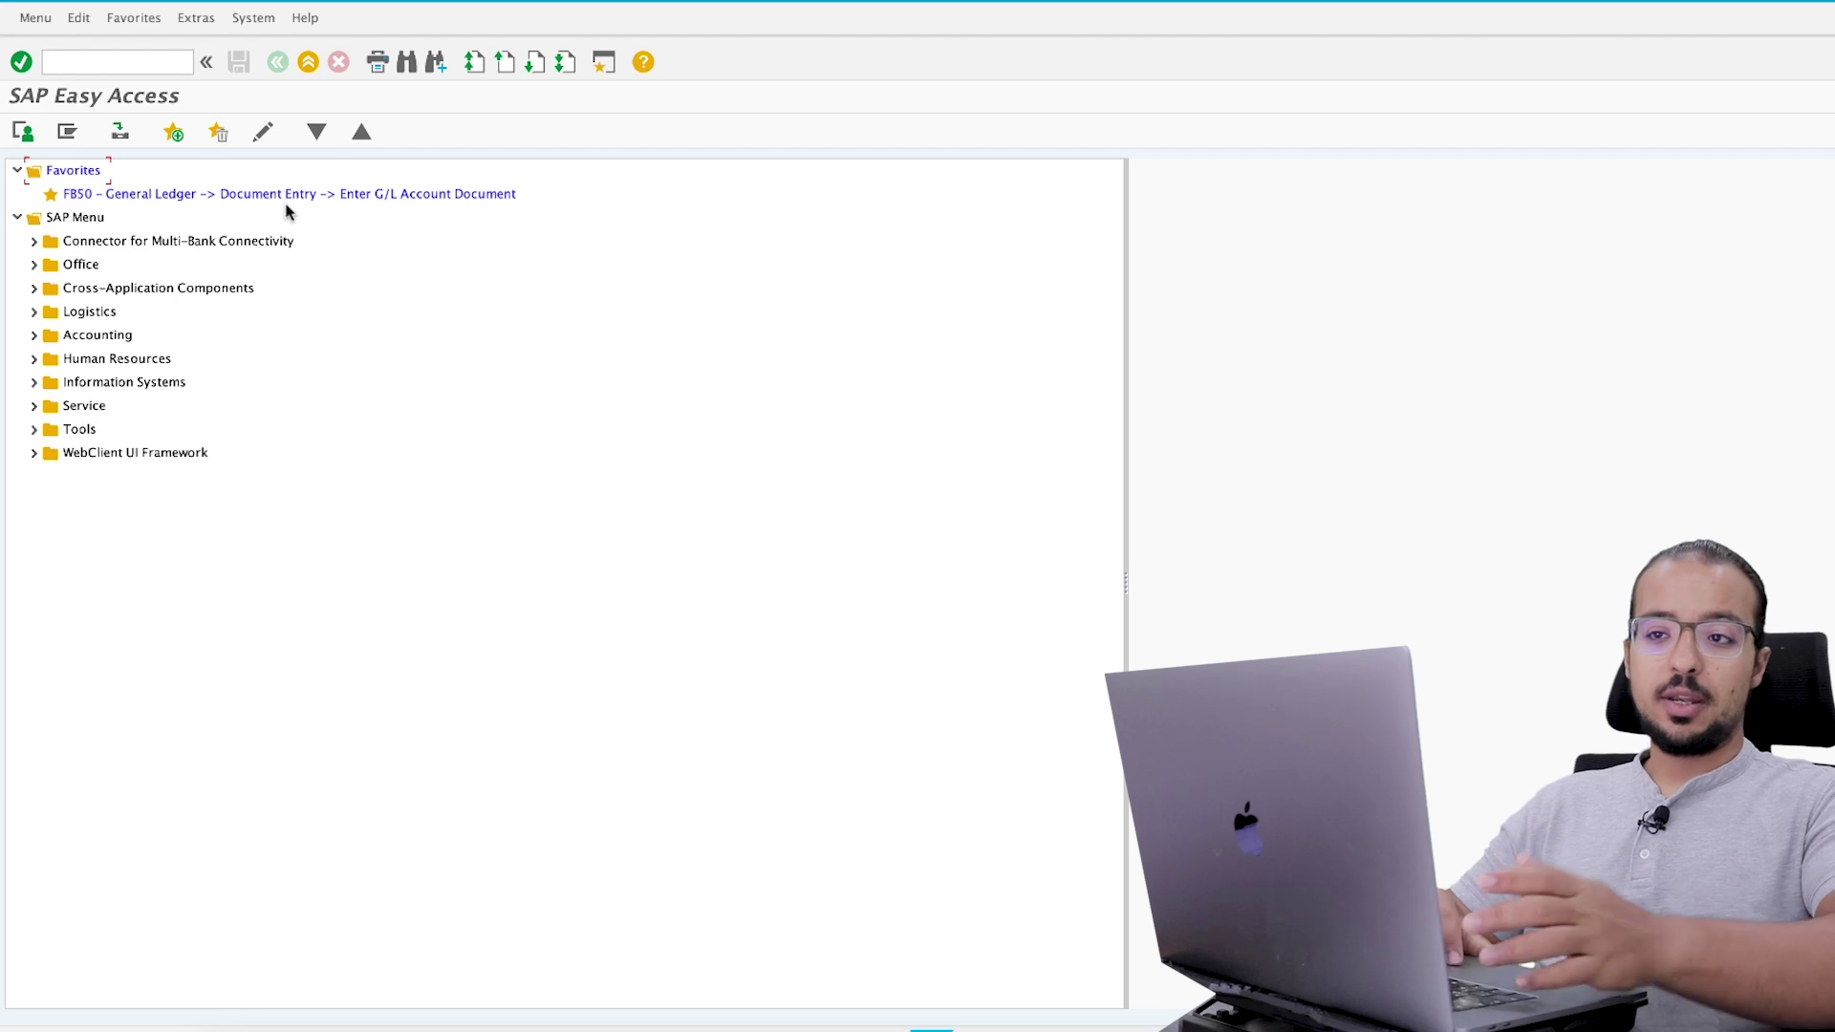
- In SAP, start a sales order of type OR with transaction VA01 and enter the customer's number as sold-to party
{"action": "left_click", "coordinate": [150, 55]}
{"action": "type", "text": "va"}
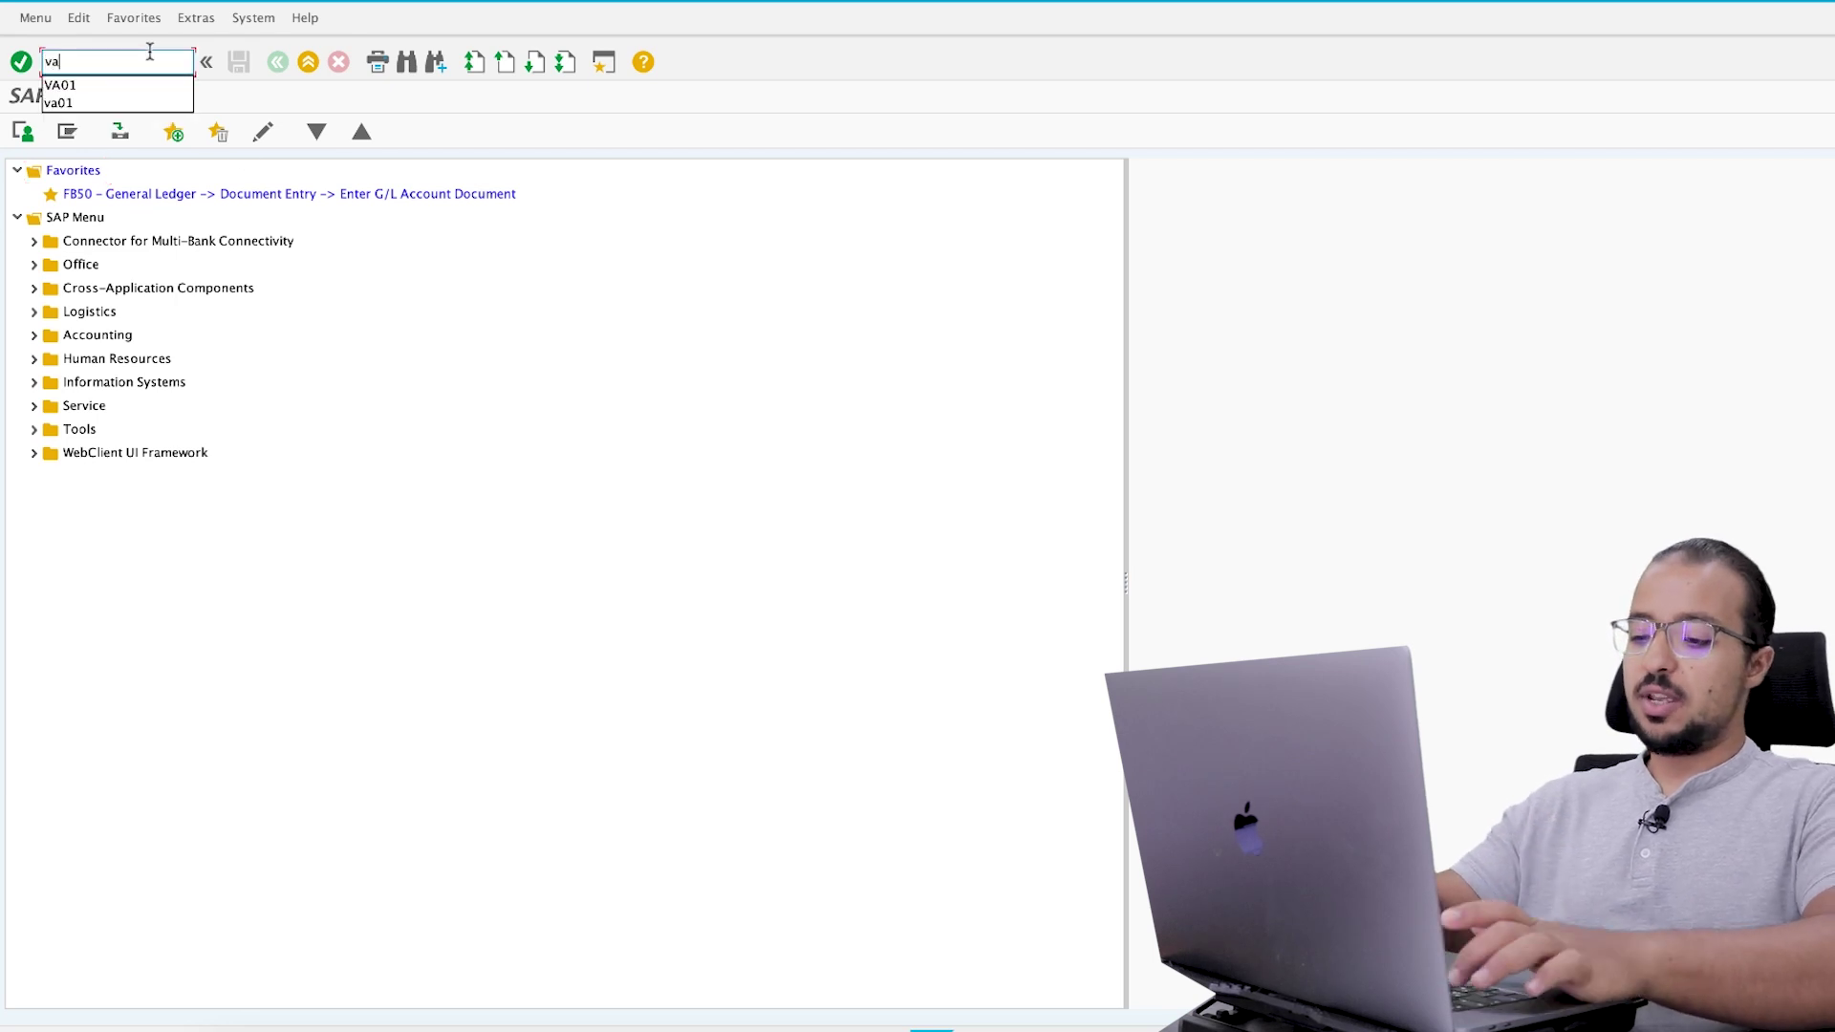
{"action": "type", "text": "01"}
{"action": "key", "text": "Return"}
{"action": "type", "text": "OR"}
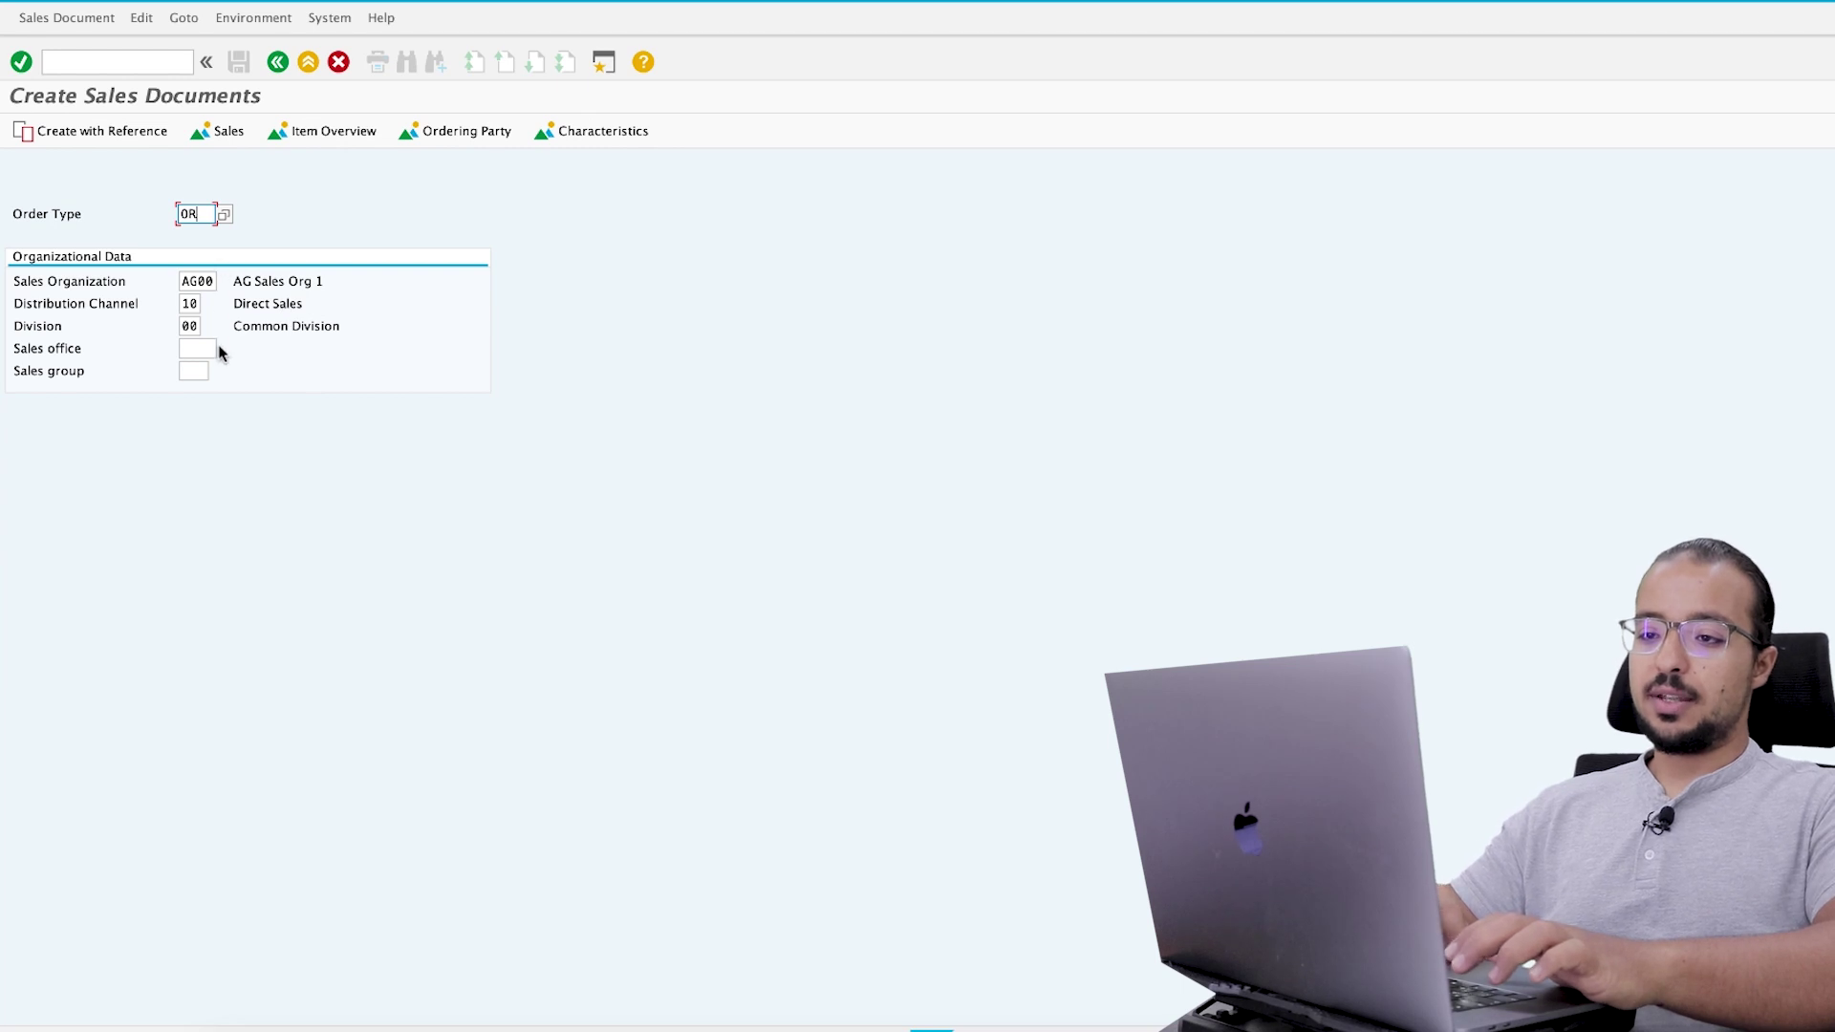
{"action": "key", "text": "Return"}
{"action": "type", "text": "AGC01"}
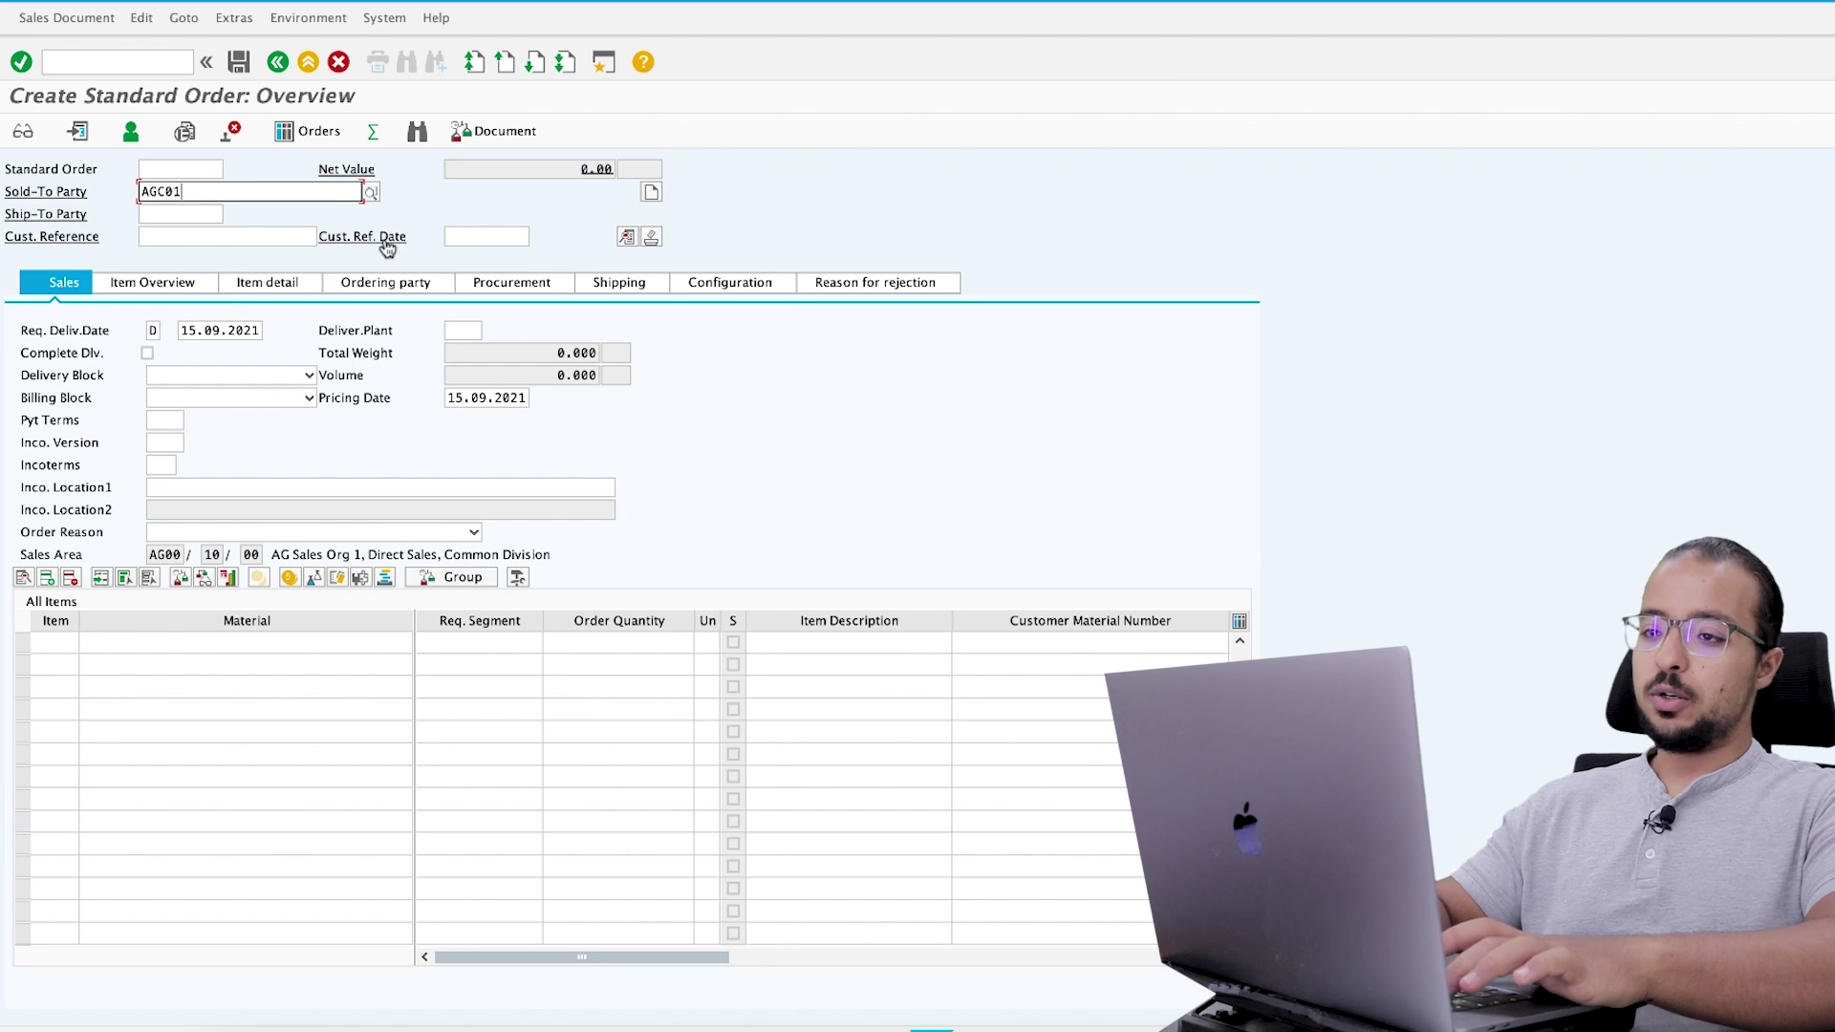
{"action": "key", "text": "Return"}
- Enter three order items: 10 PC of FG02, 20 PC of FG03 and 30 PC of FG01
{"action": "type", "text": "FG"}
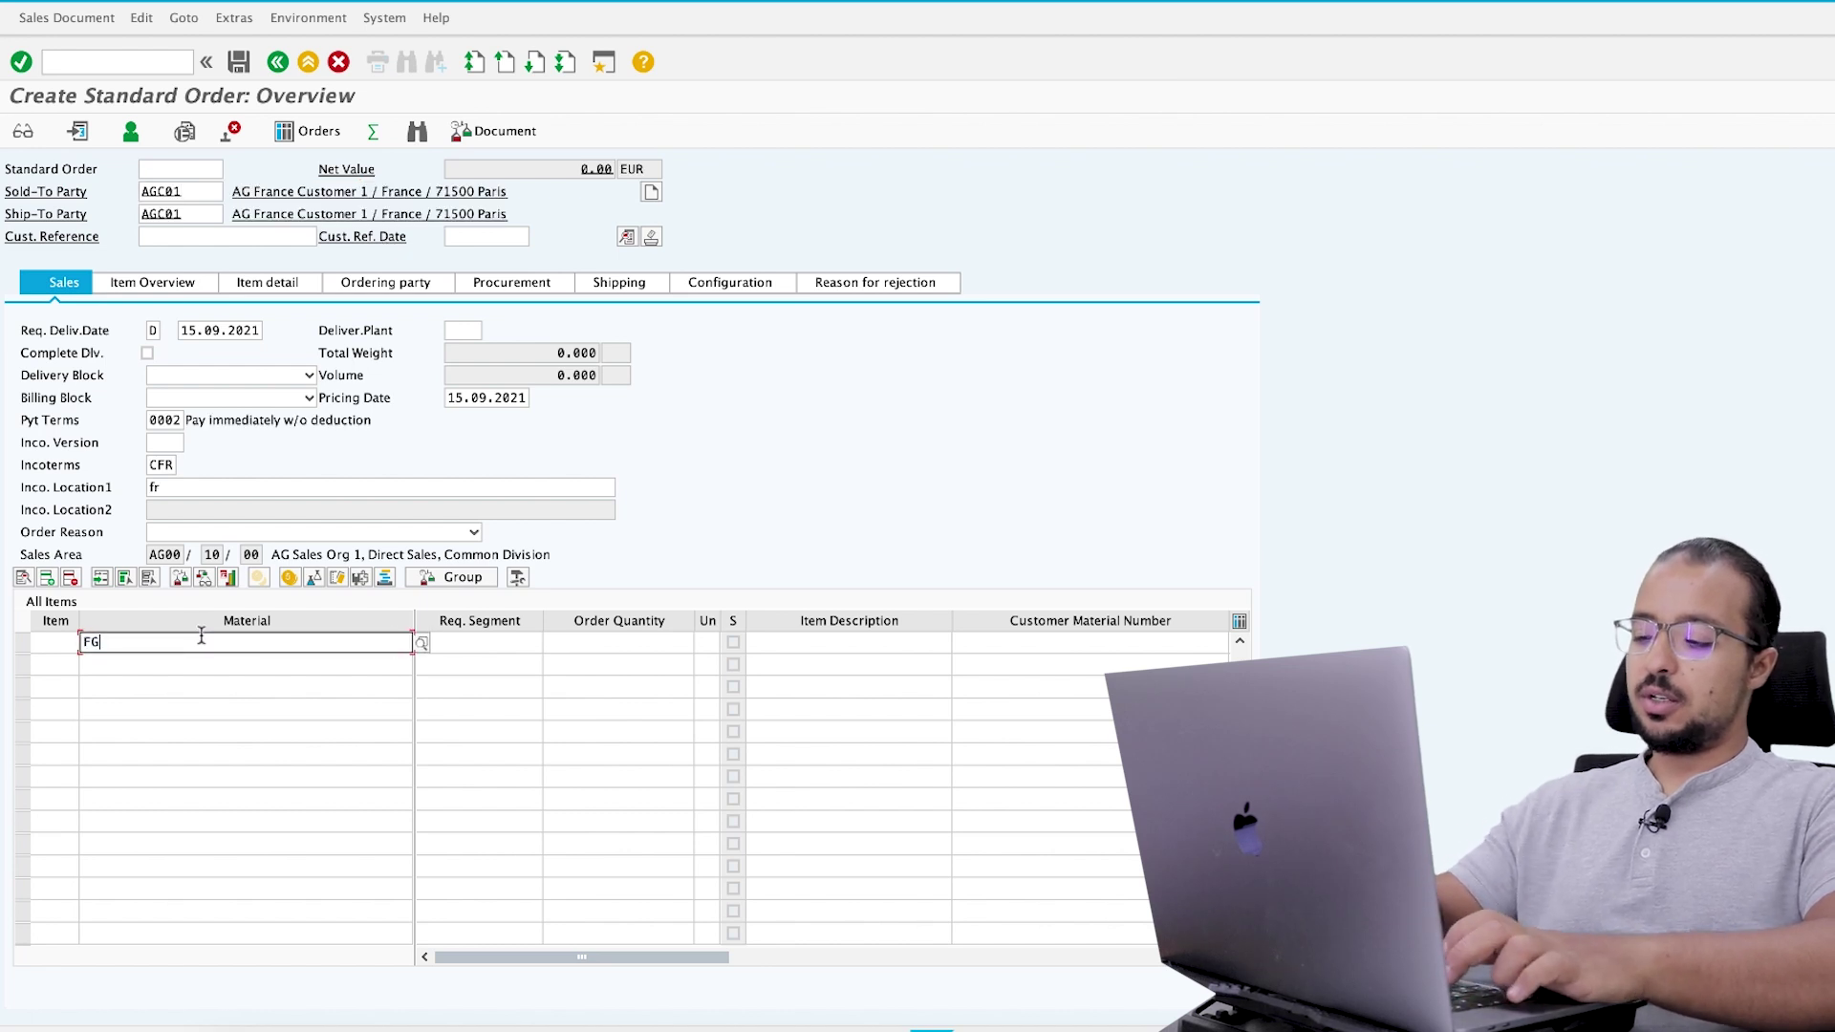
{"action": "type", "text": "01"}
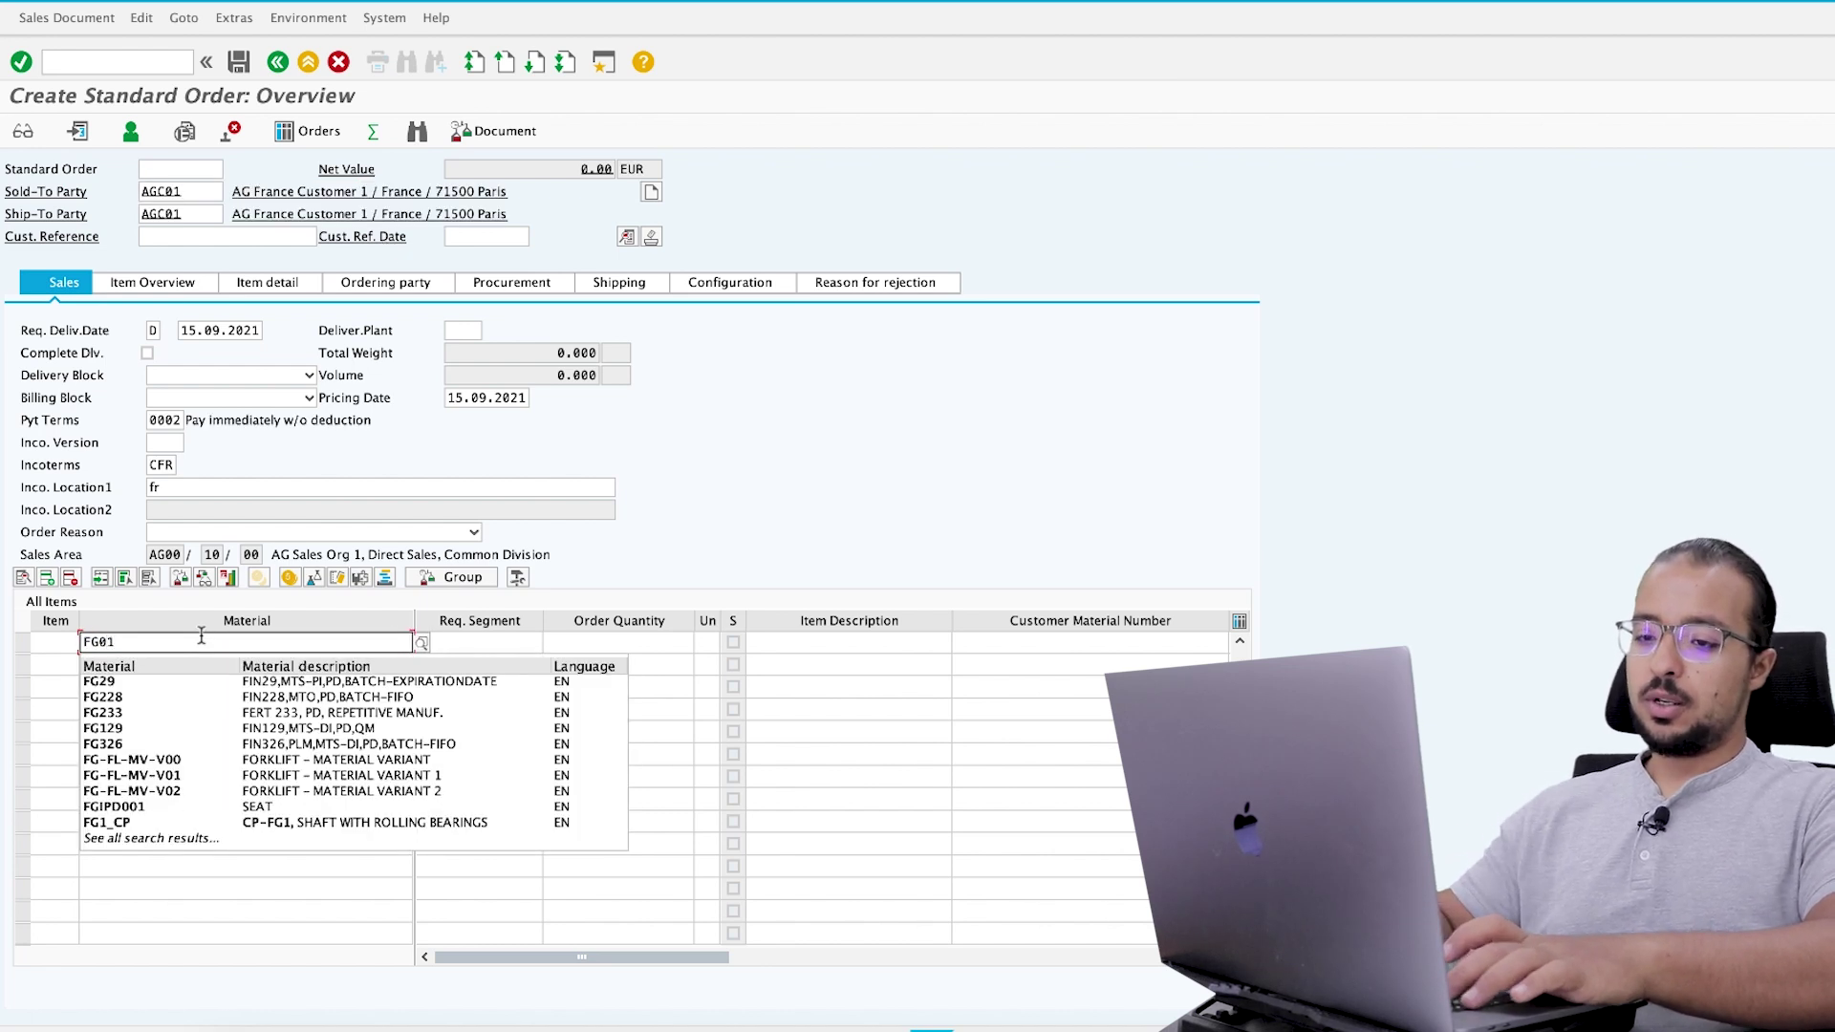
{"action": "key", "text": "Return"}
{"action": "left_click", "coordinate": [178, 668]}
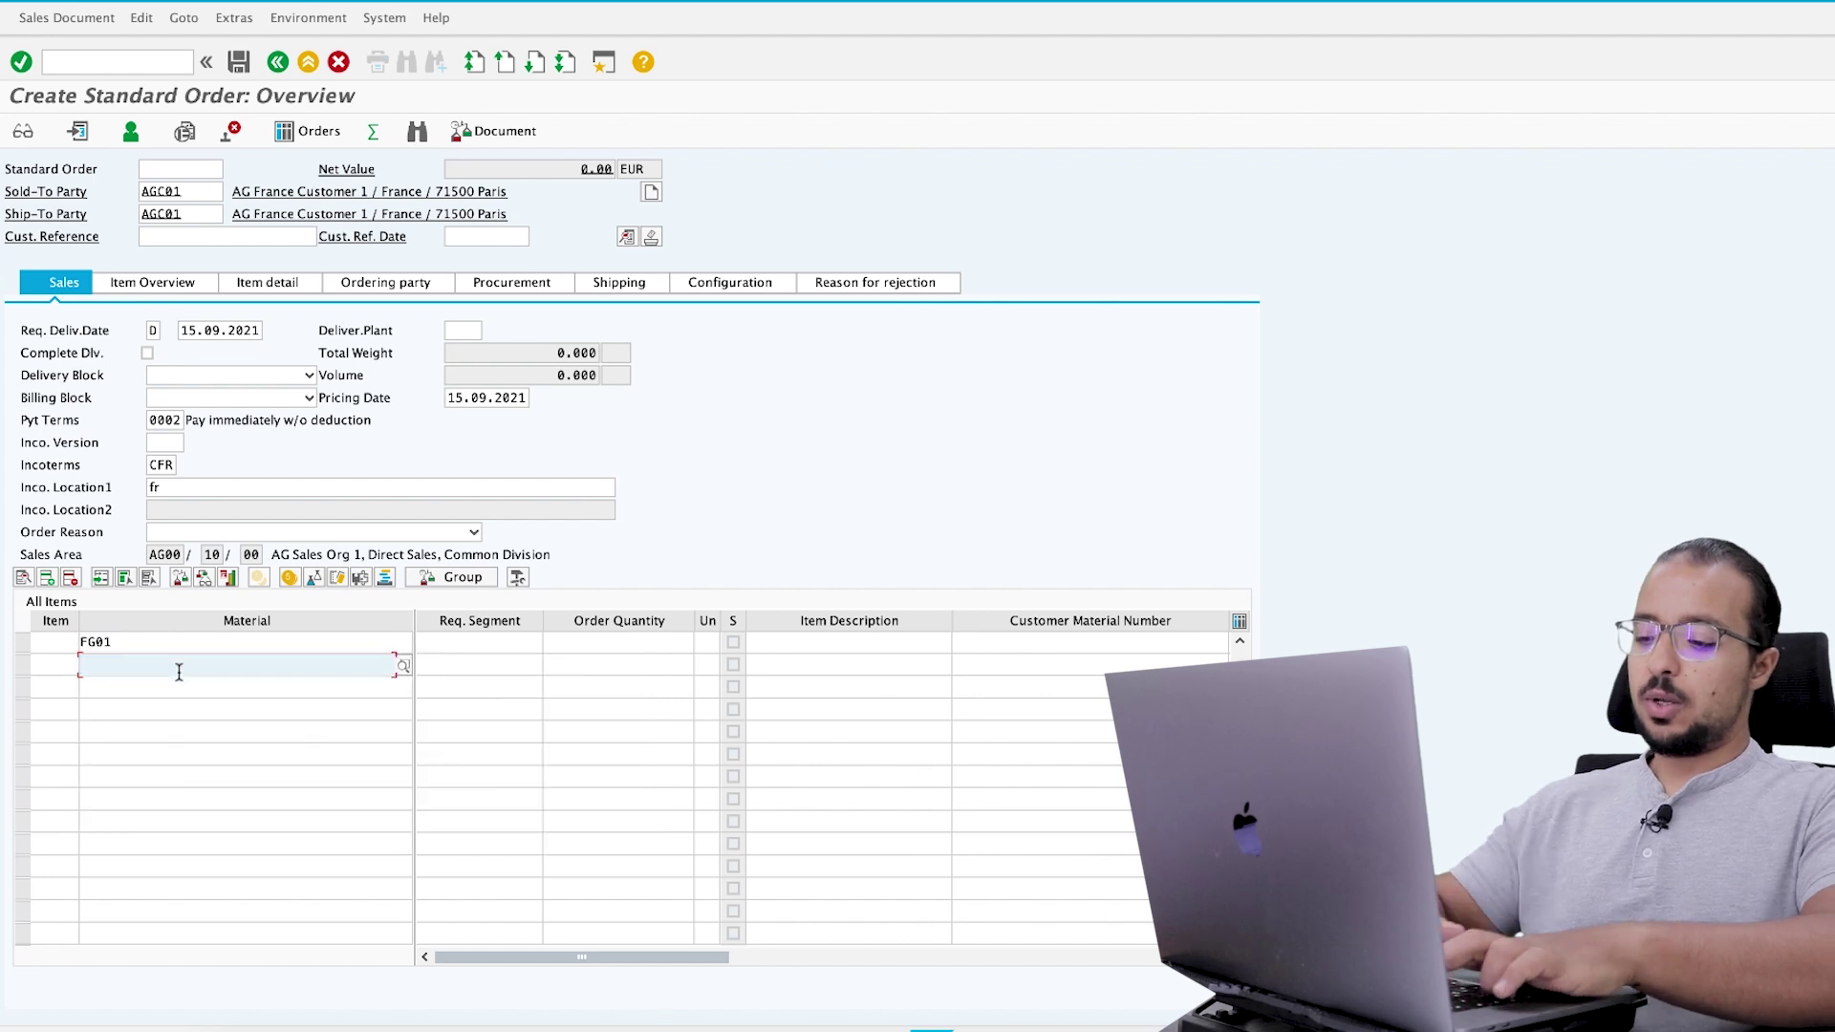
{"action": "type", "text": "FG03"}
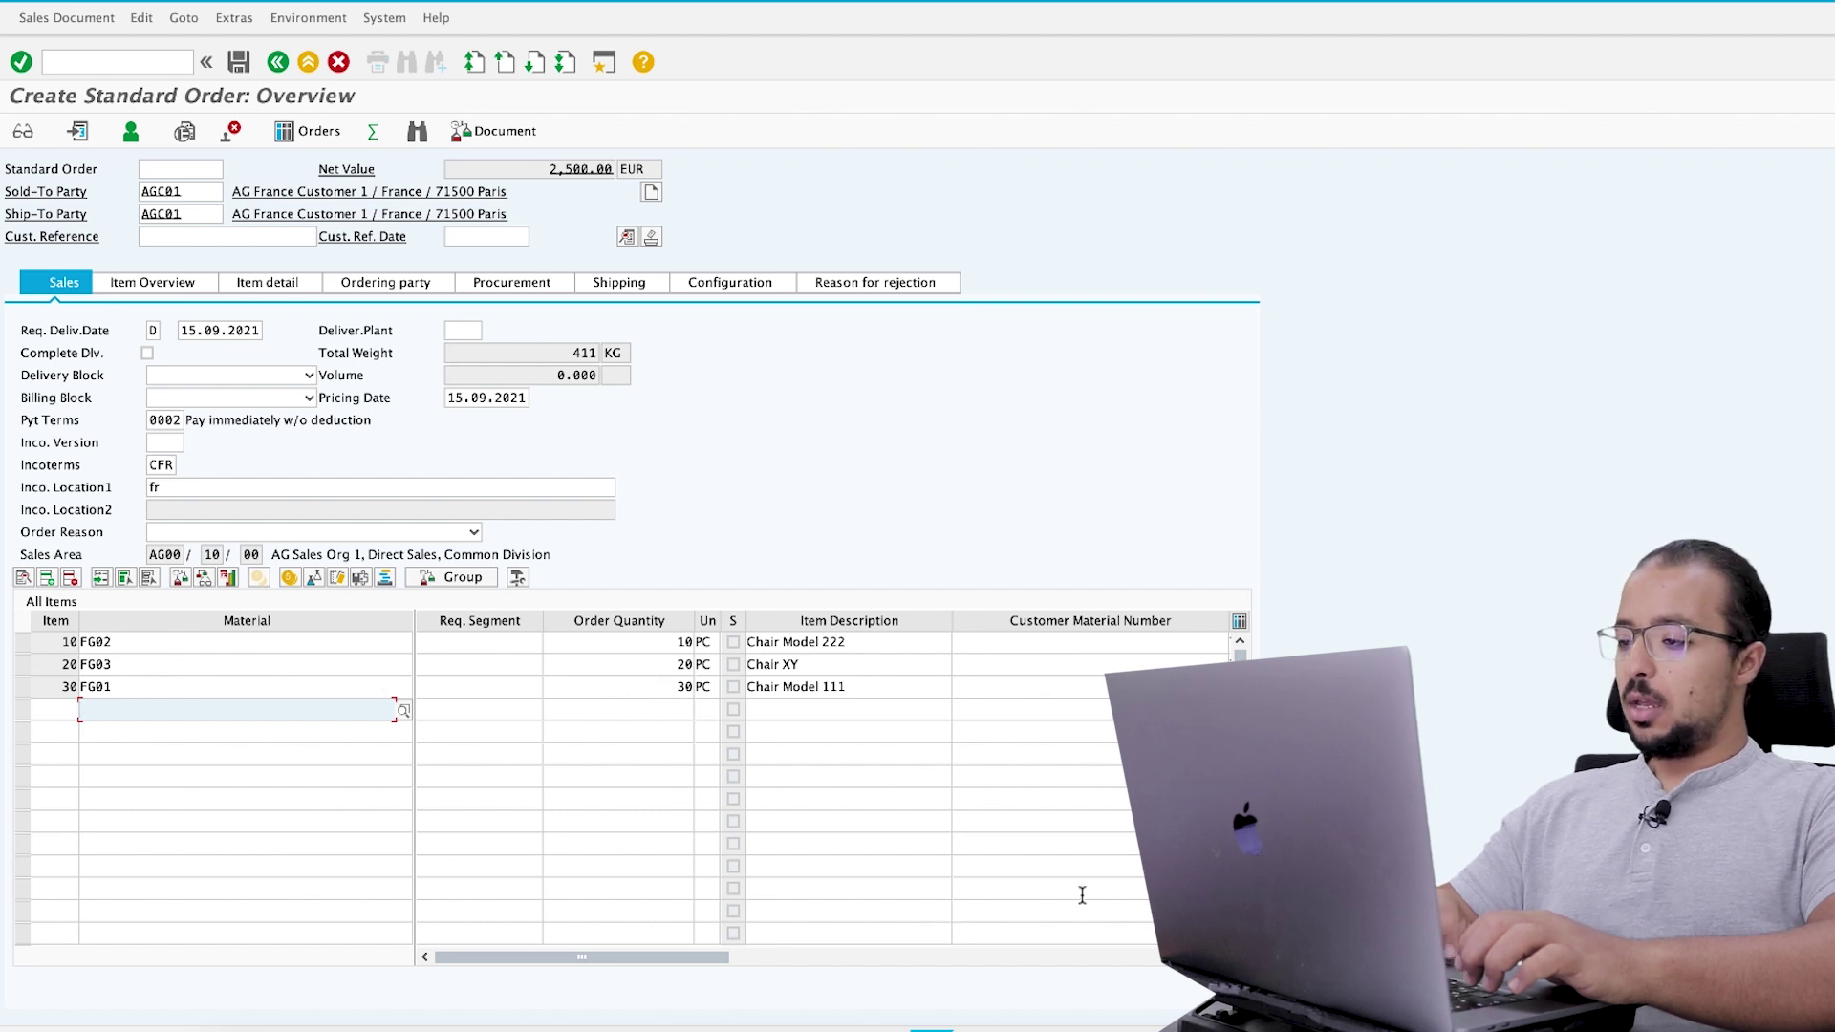
- Set the PR00 price amounts to 22 EUR for FG02, 25 EUR for FG03 and 18 EUR for FG01
{"action": "scroll", "coordinate": [822, 788], "scroll_direction": "right", "scroll_amount": 10}
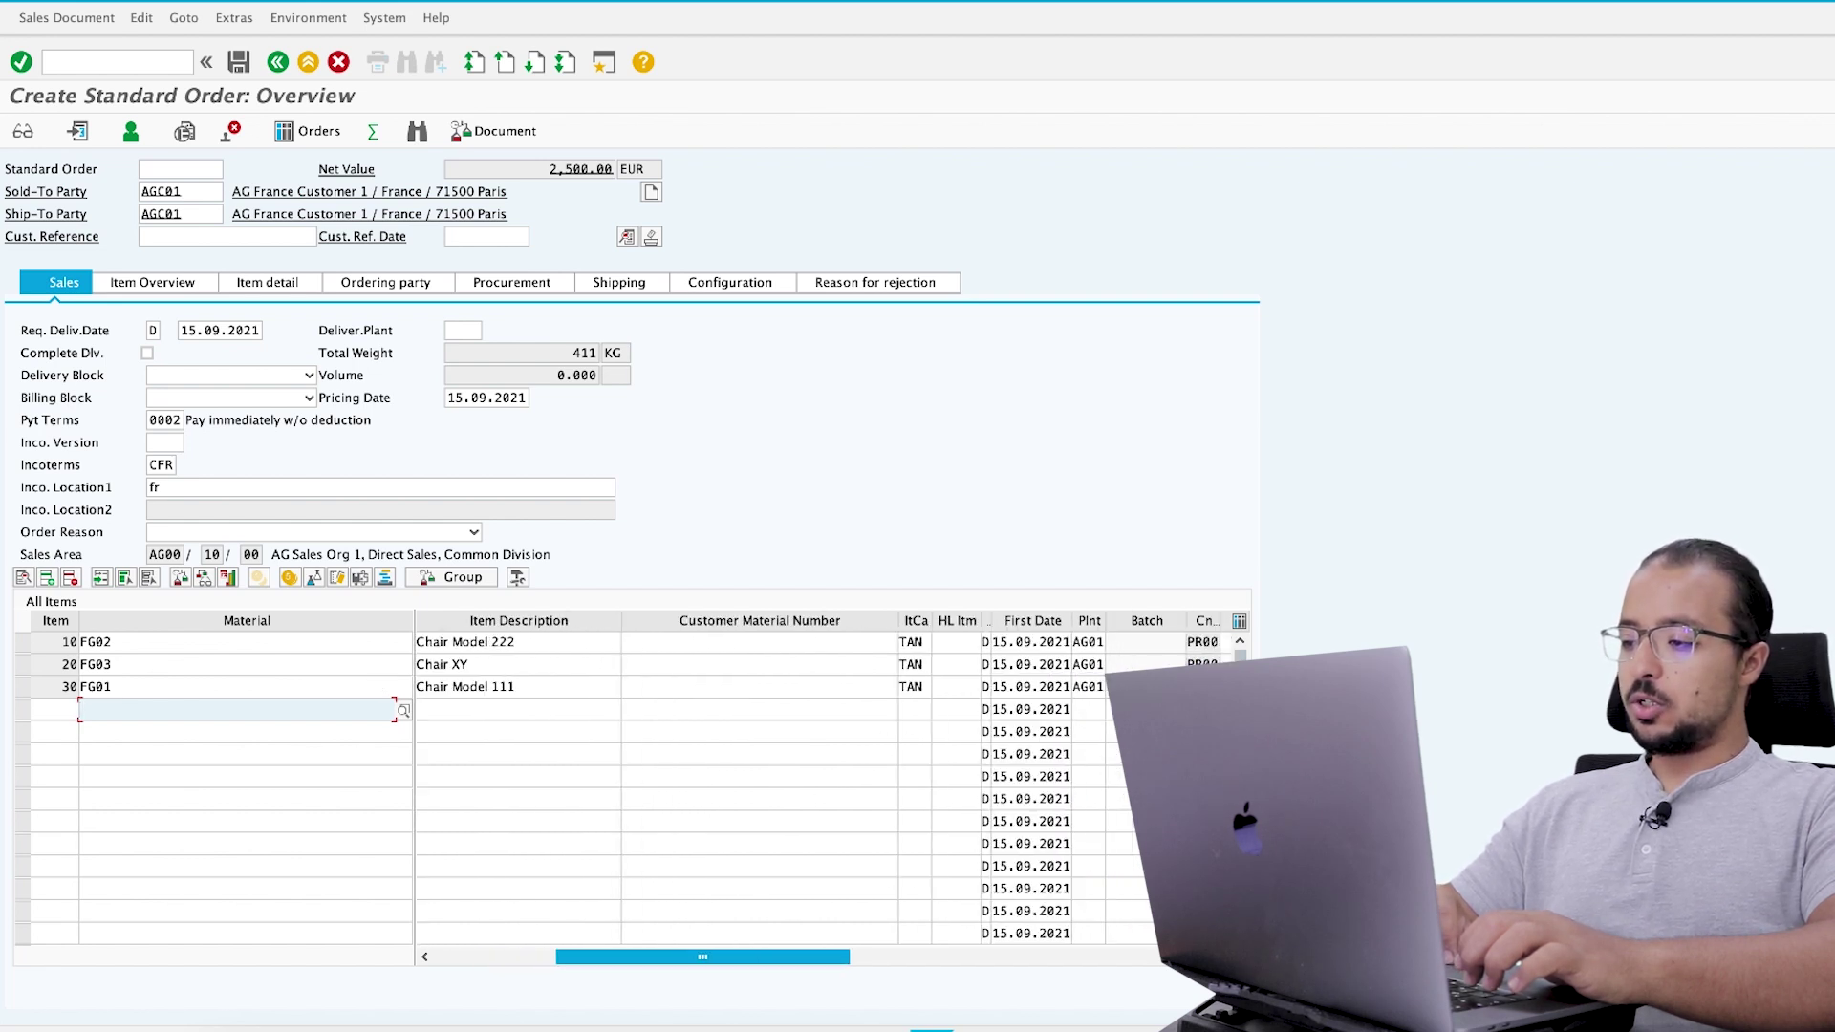
{"action": "scroll", "coordinate": [822, 789], "scroll_direction": "right", "scroll_amount": 1}
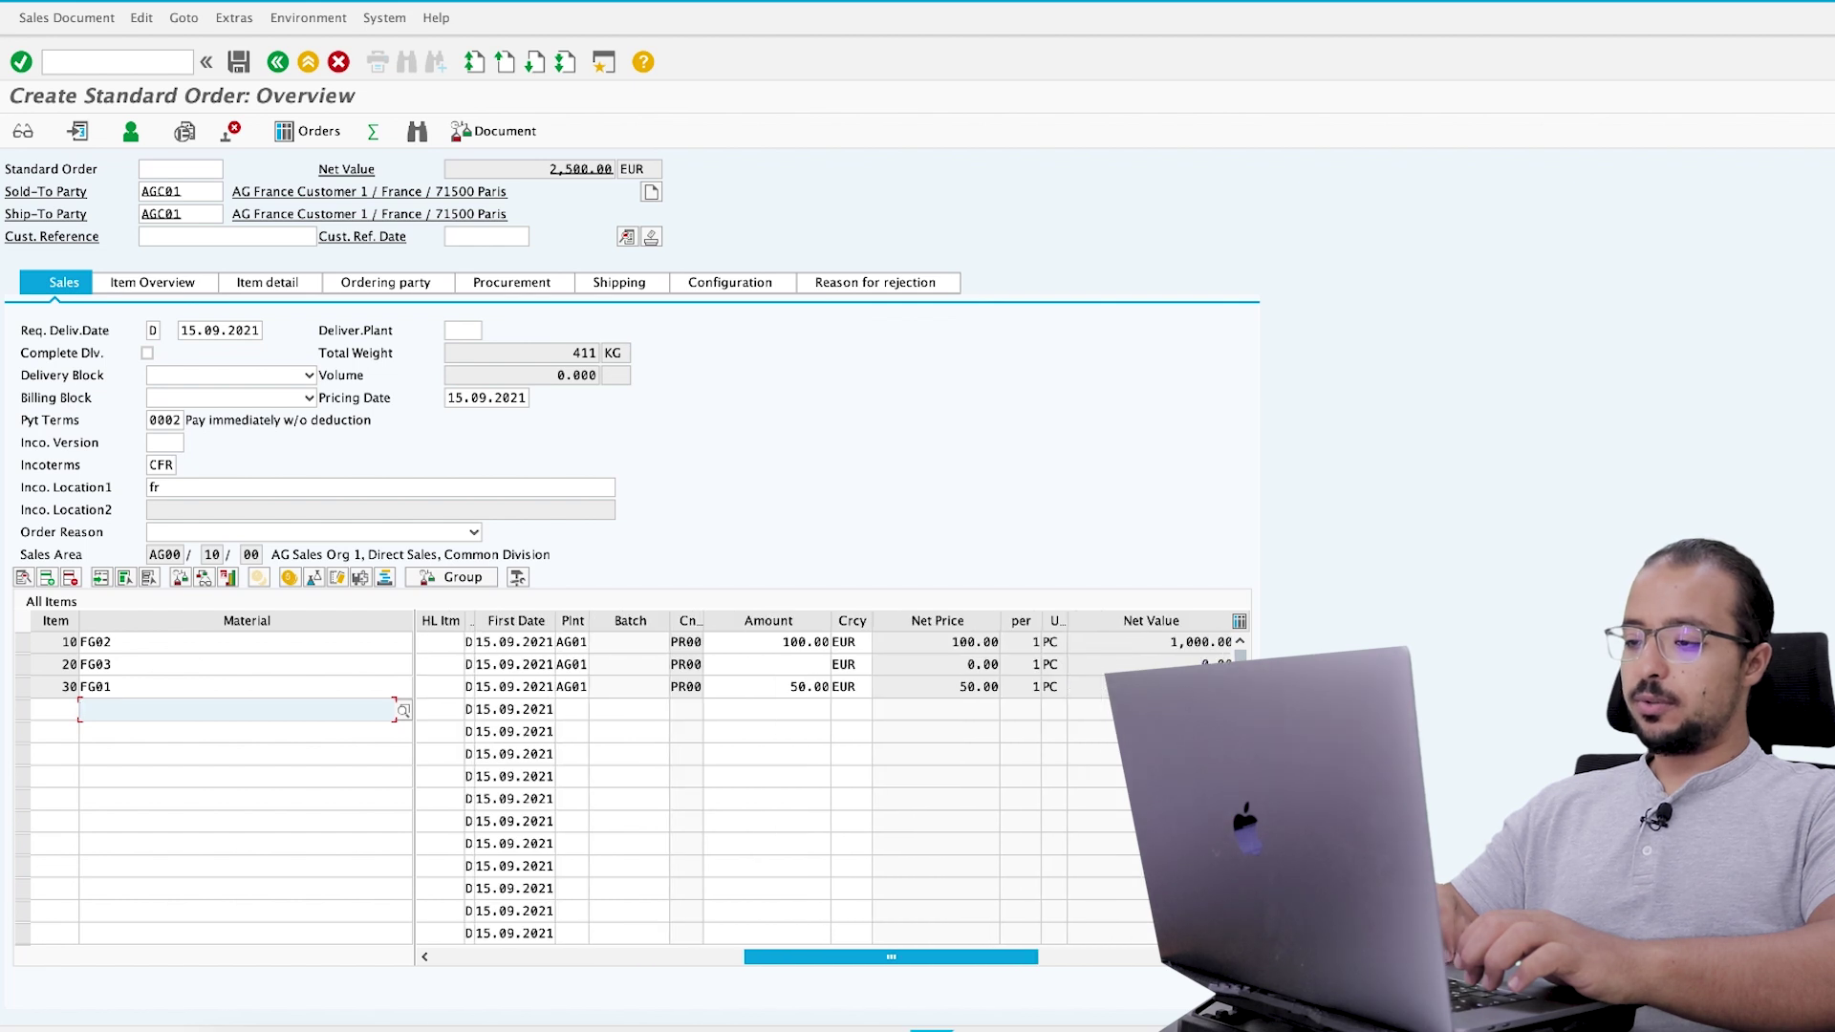
{"action": "left_click", "coordinate": [764, 641]}
{"action": "key", "text": "shift+End"}
{"action": "type", "text": "22"}
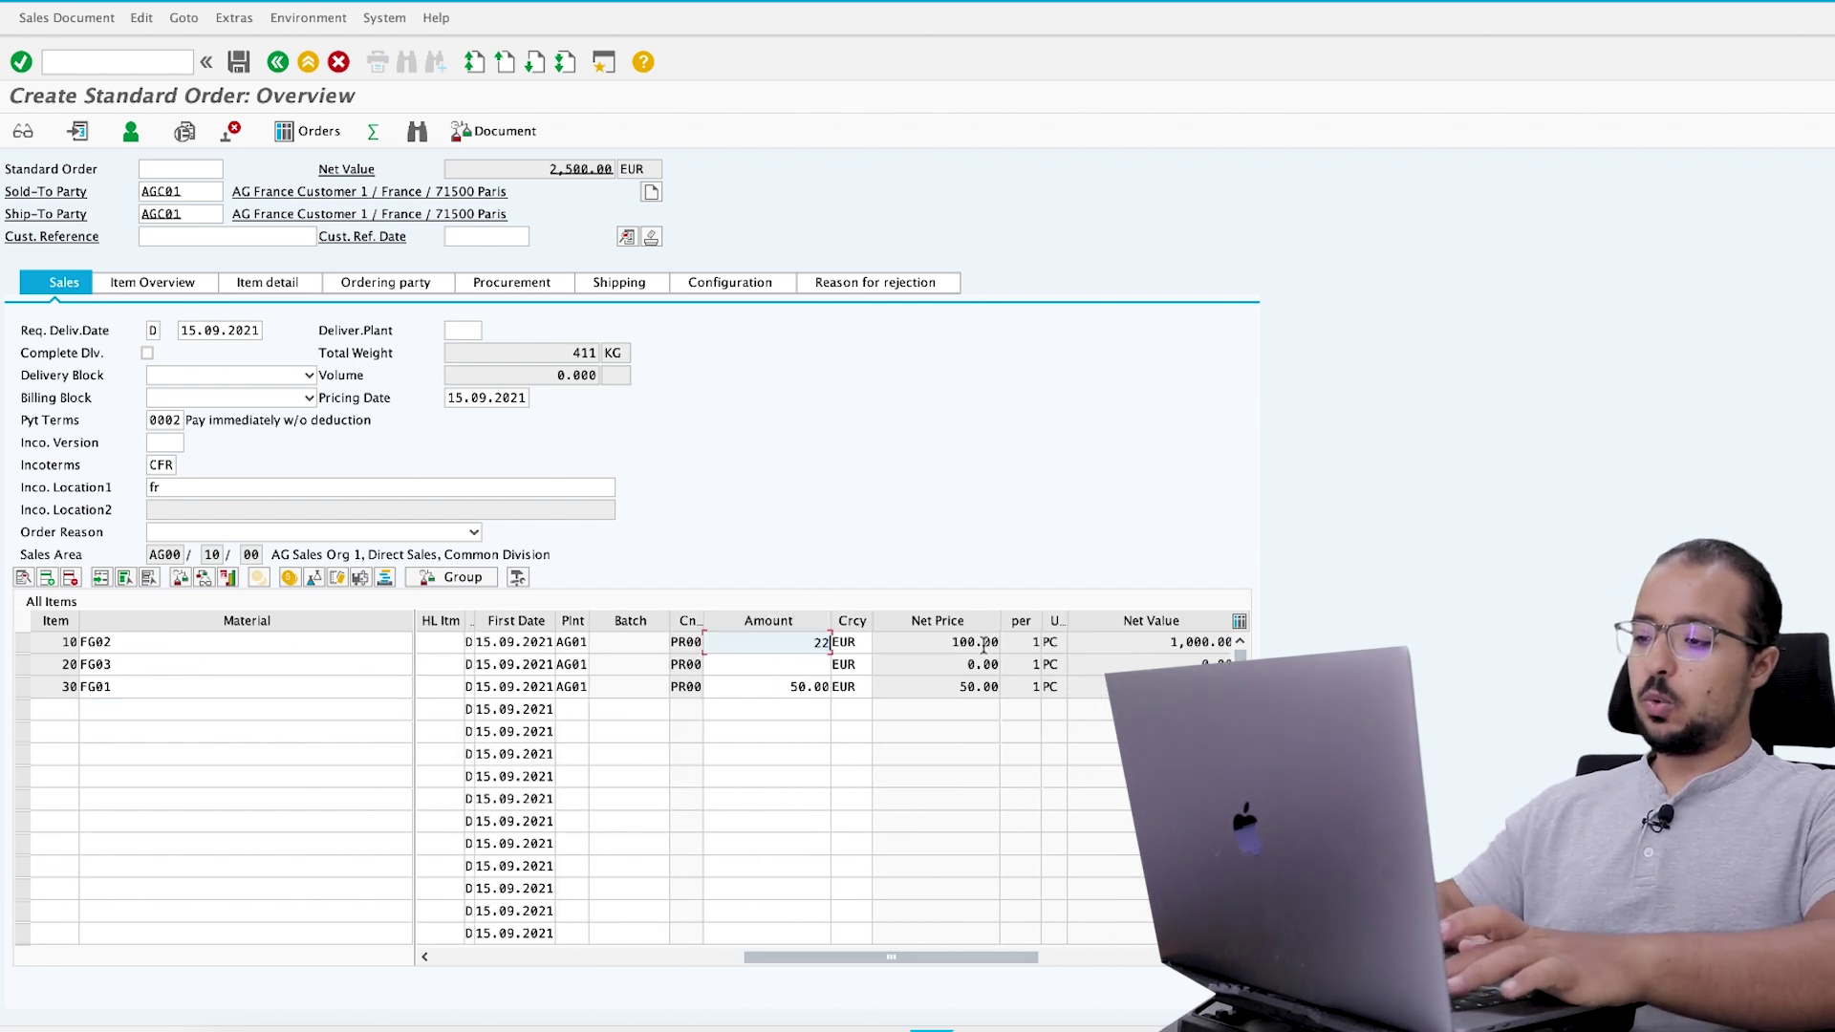
{"action": "left_click", "coordinate": [824, 664]}
{"action": "type", "text": "2"}
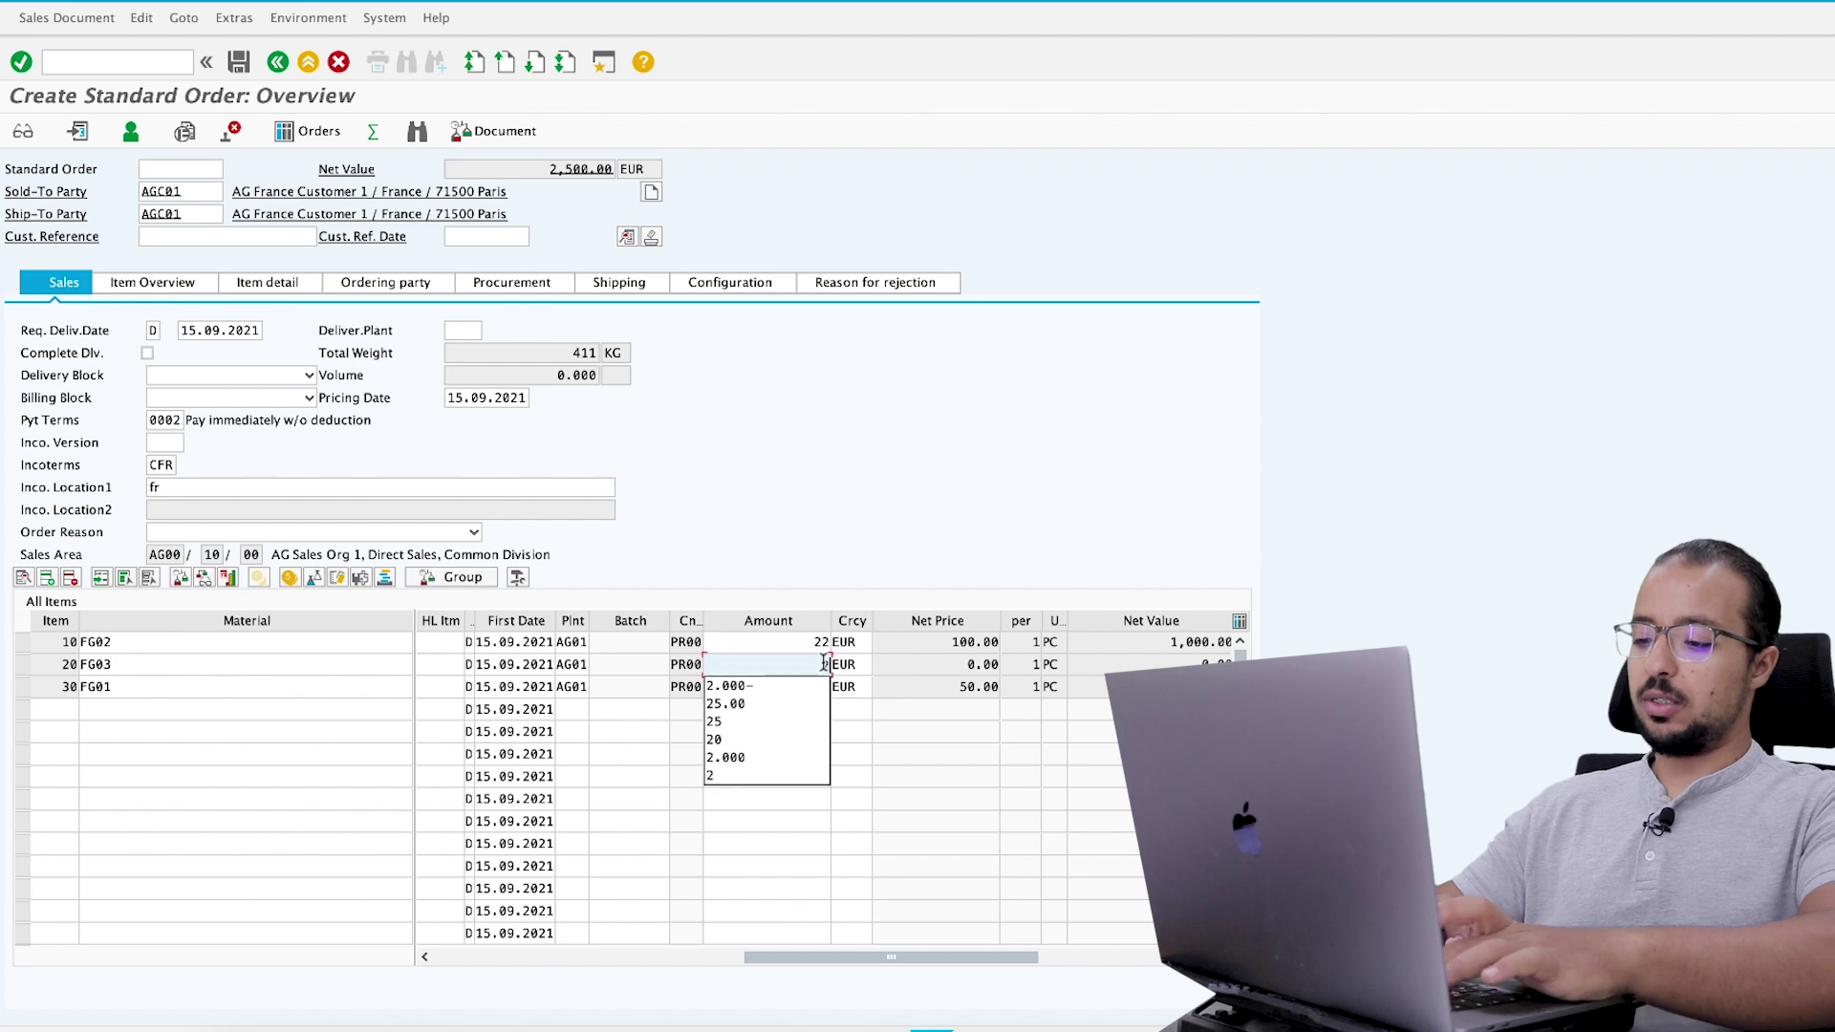
{"action": "type", "text": "5"}
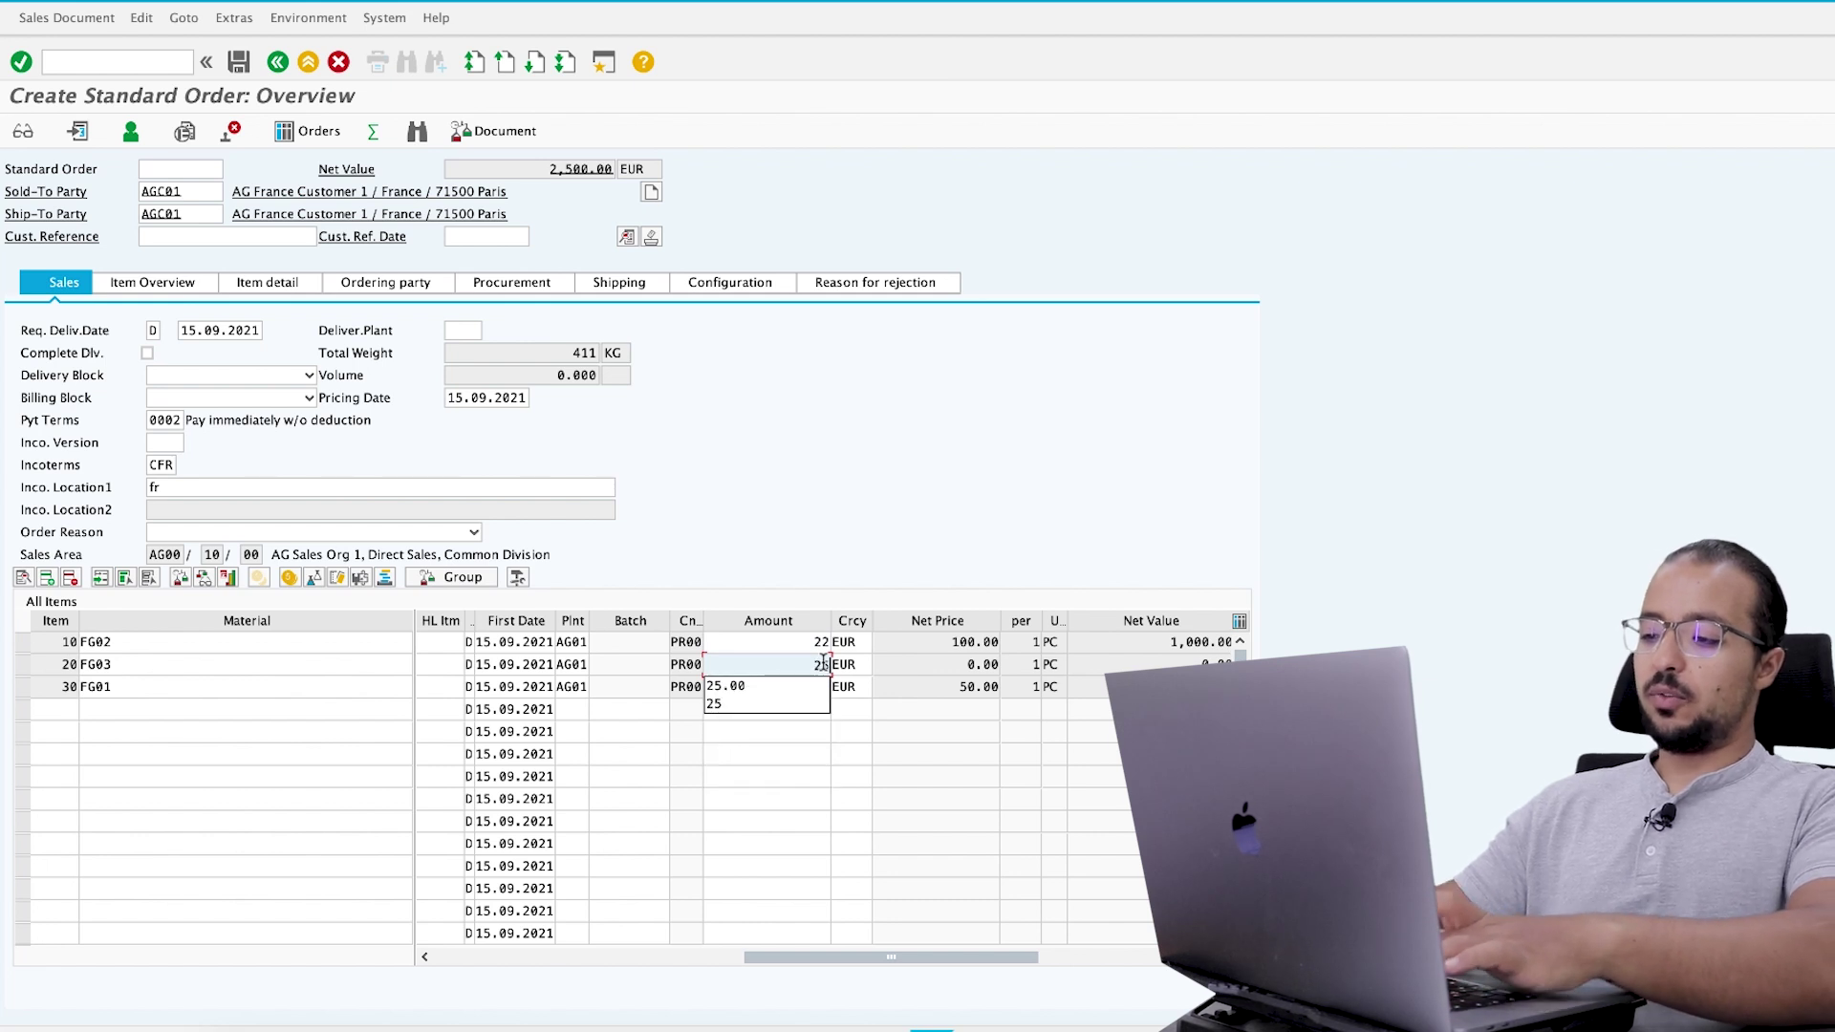
{"action": "left_click", "coordinate": [819, 687]}
{"action": "type", "text": "1"}
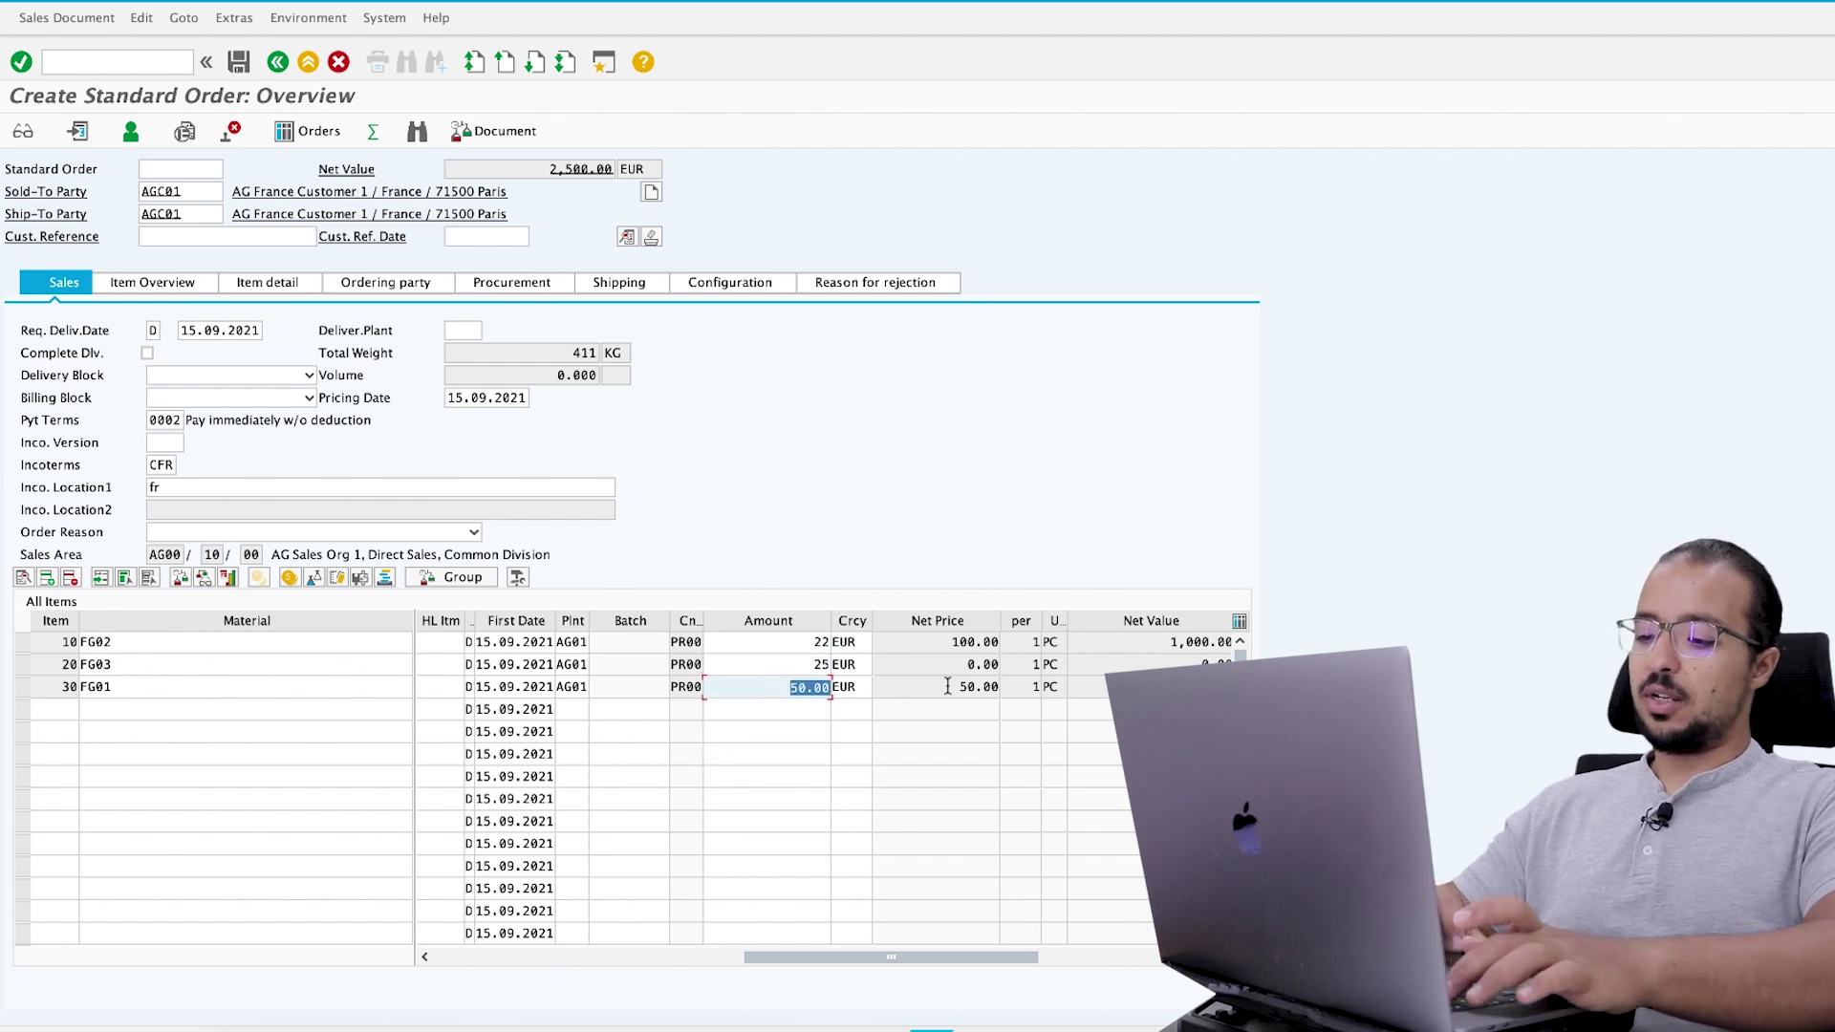
{"action": "type", "text": "8"}
{"action": "key", "text": "Return"}
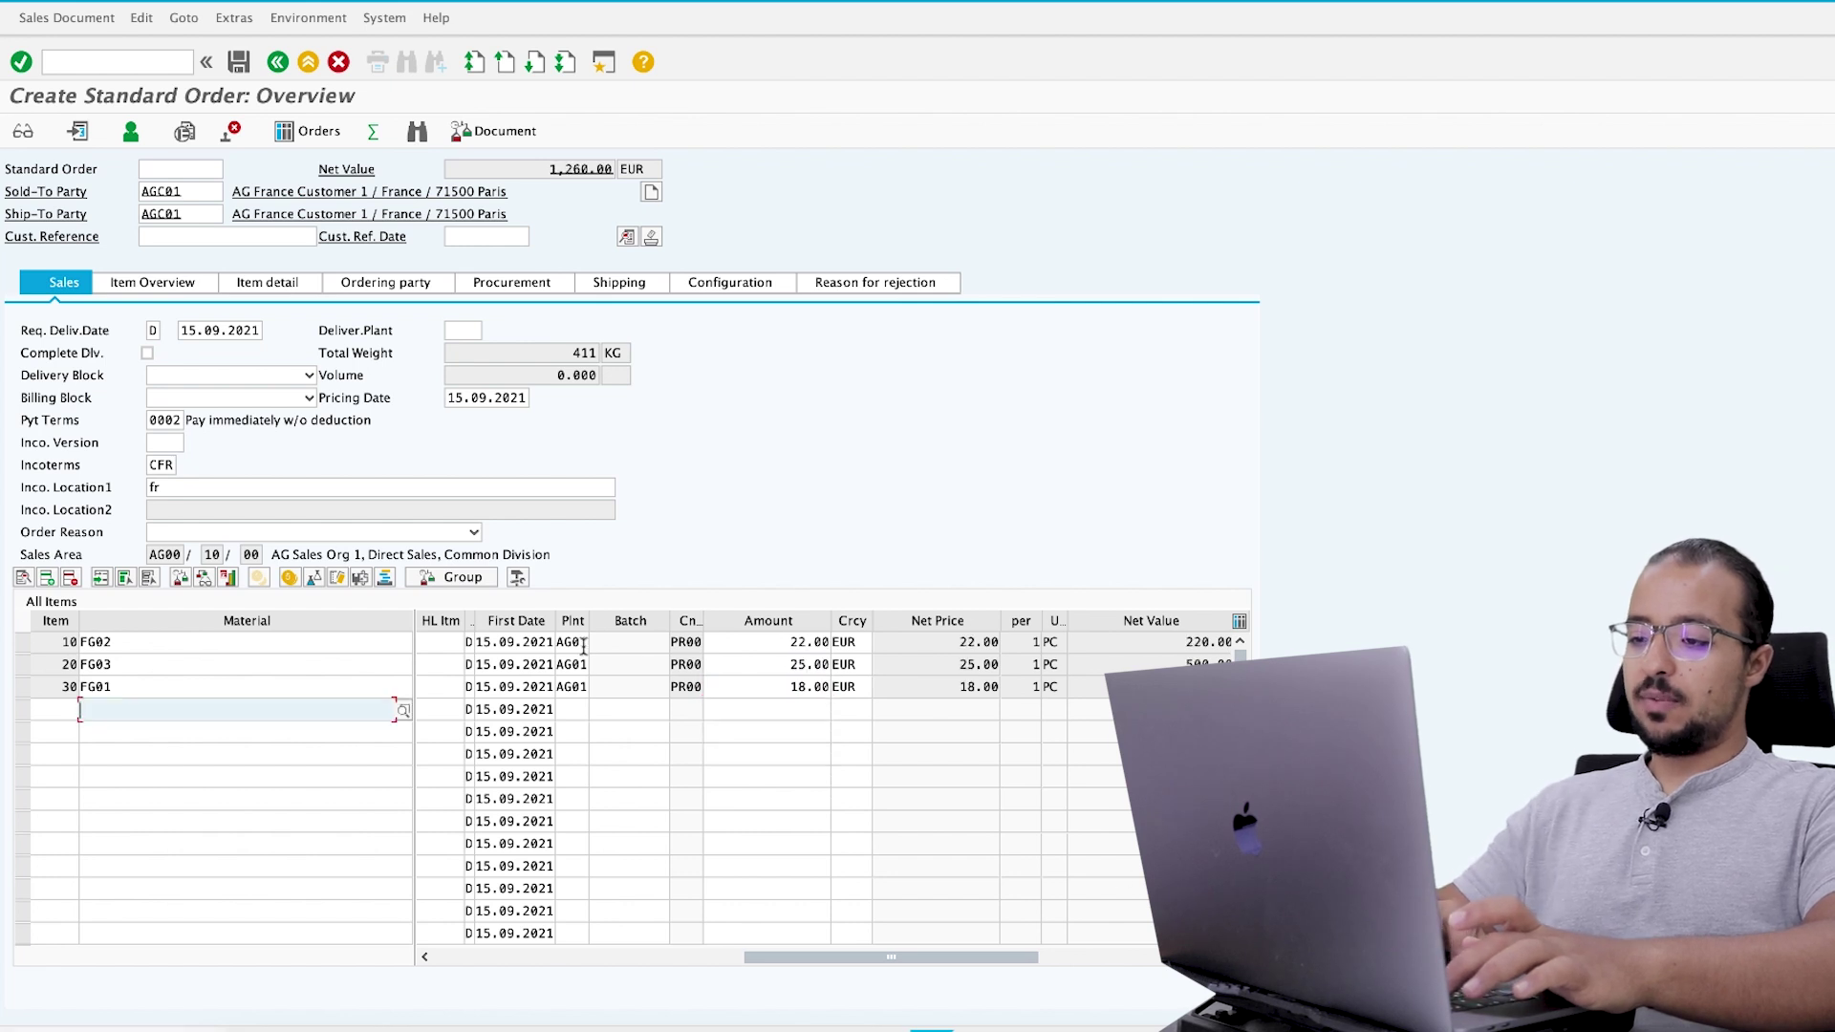
- Add customer discount condition K007 at 5 % to the pricing conditions of item 10 (FG02)
{"action": "scroll", "coordinate": [771, 896], "scroll_direction": "left", "scroll_amount": 3}
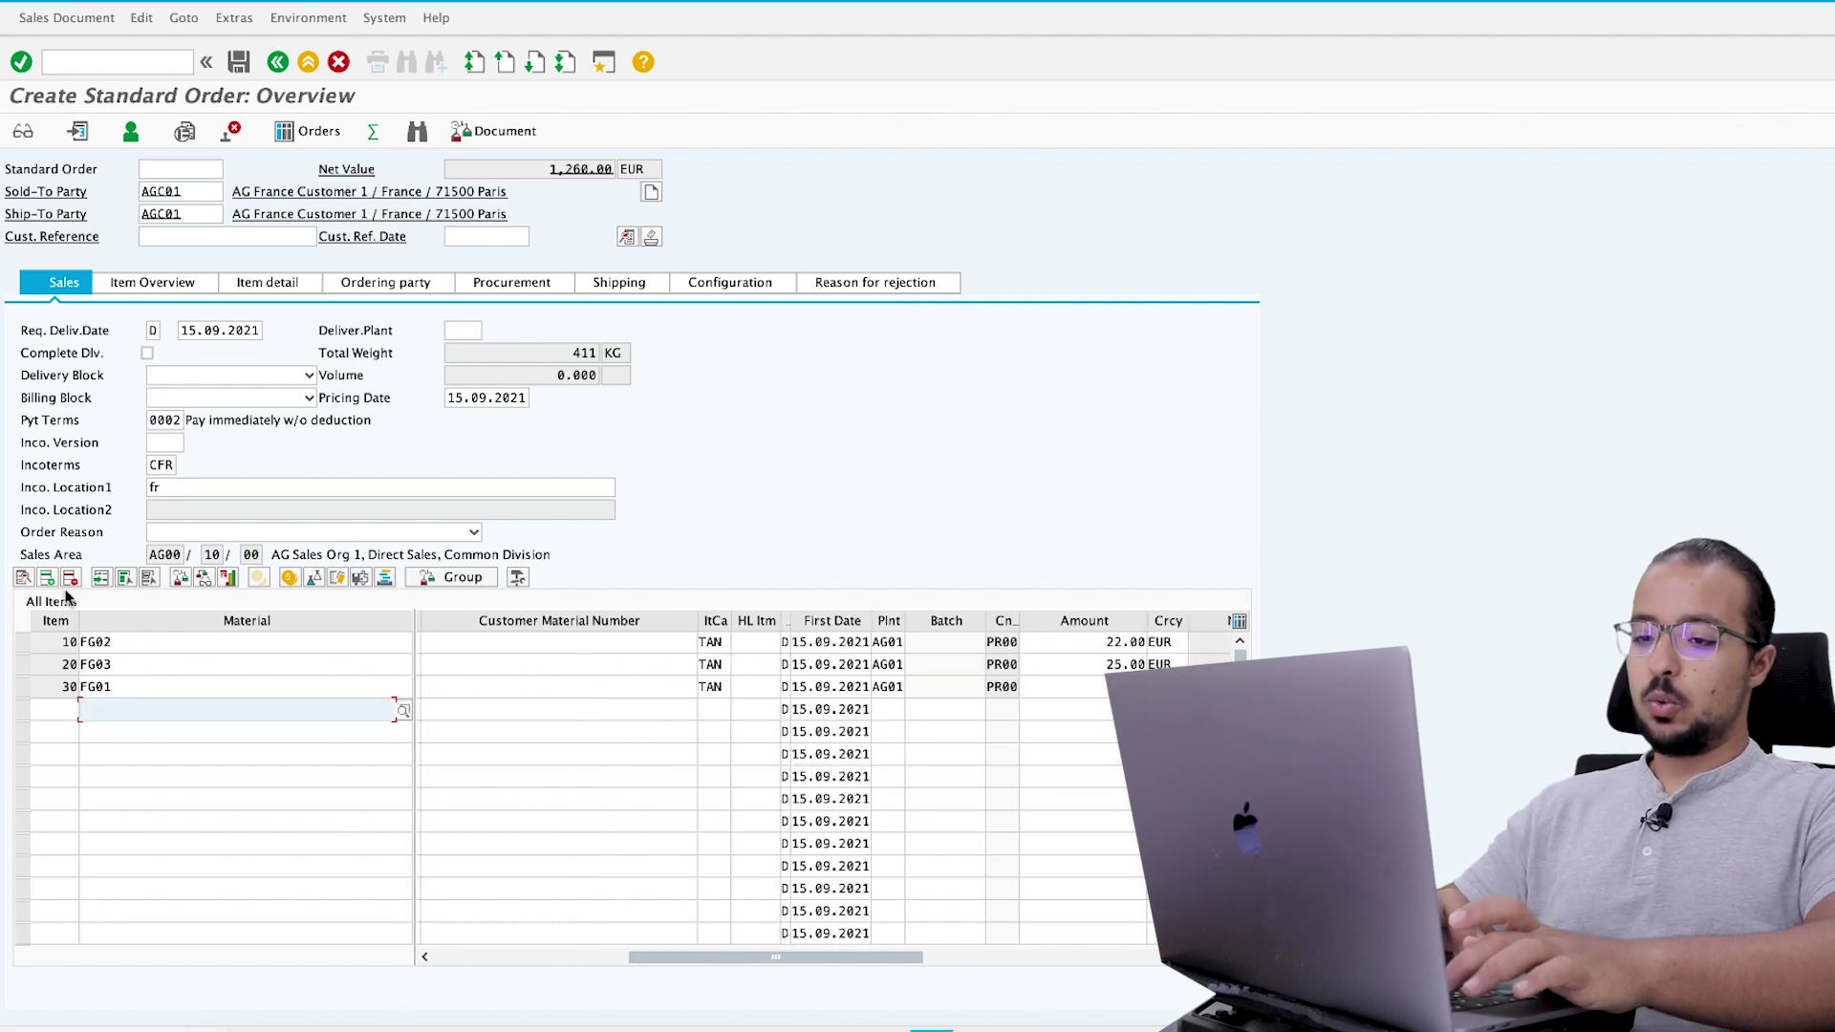
{"action": "left_click", "coordinate": [22, 642]}
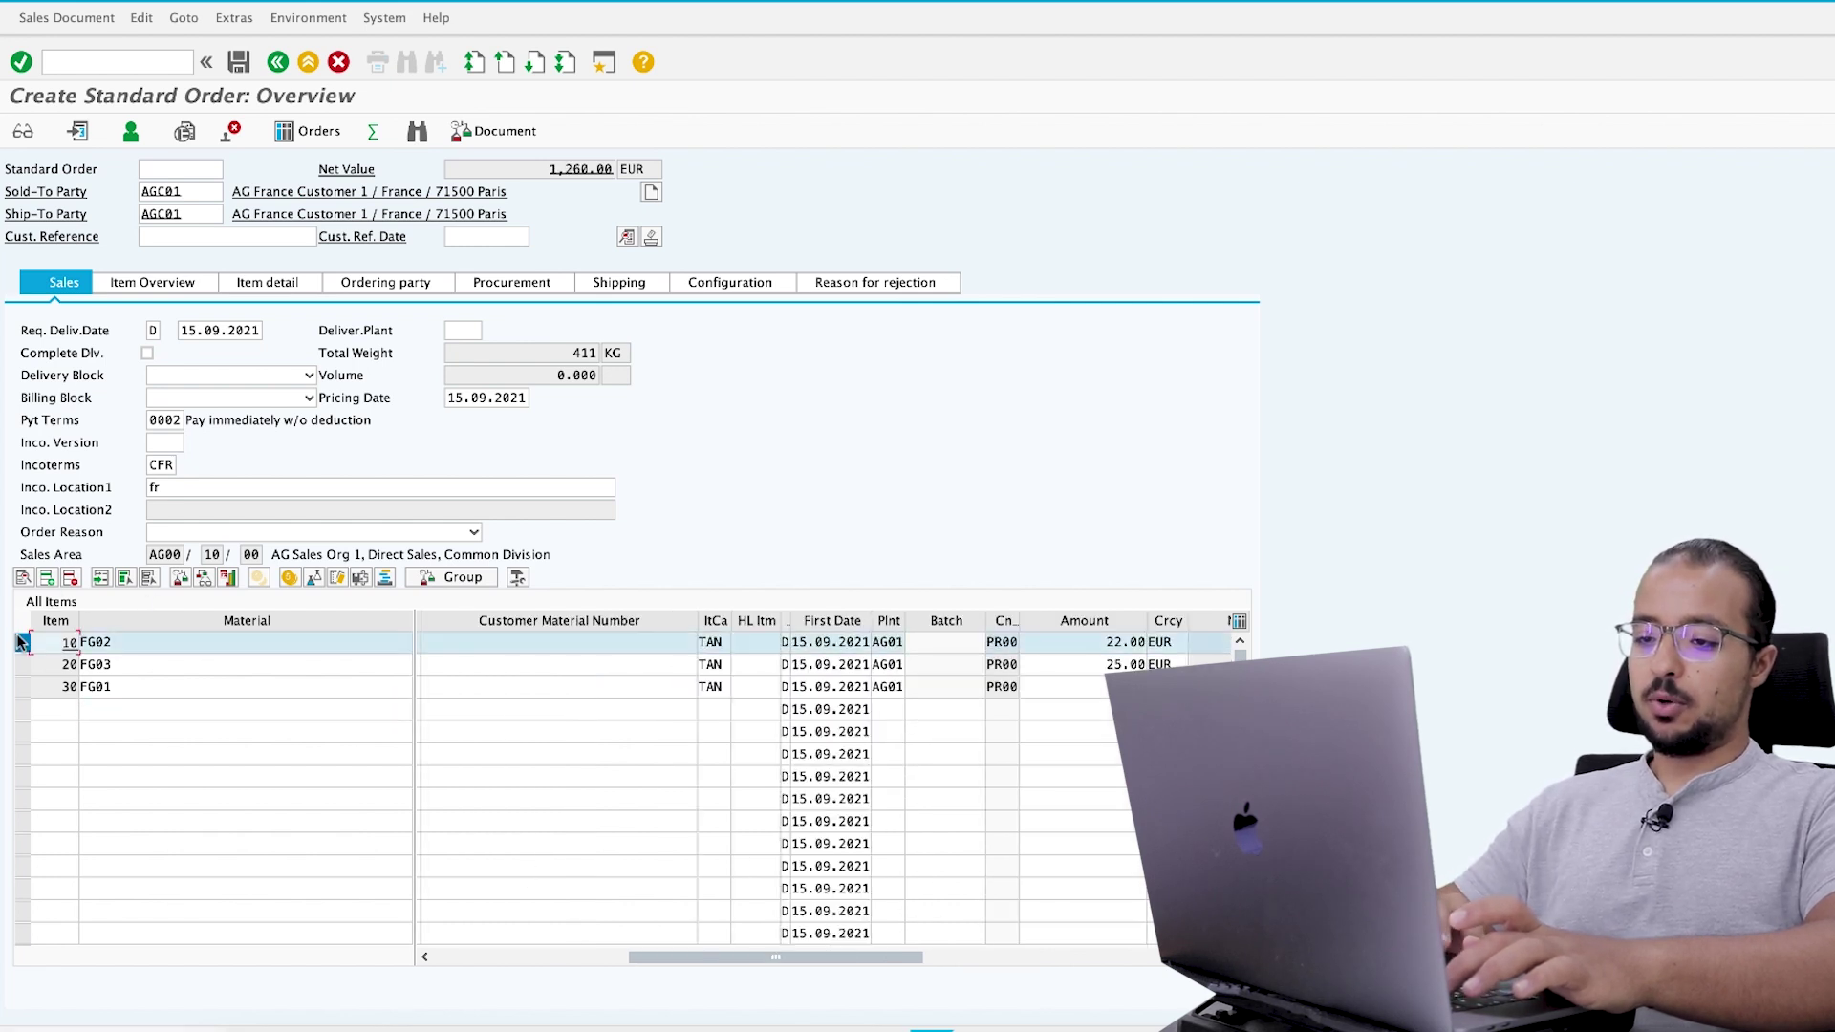
{"action": "left_click", "coordinate": [289, 578]}
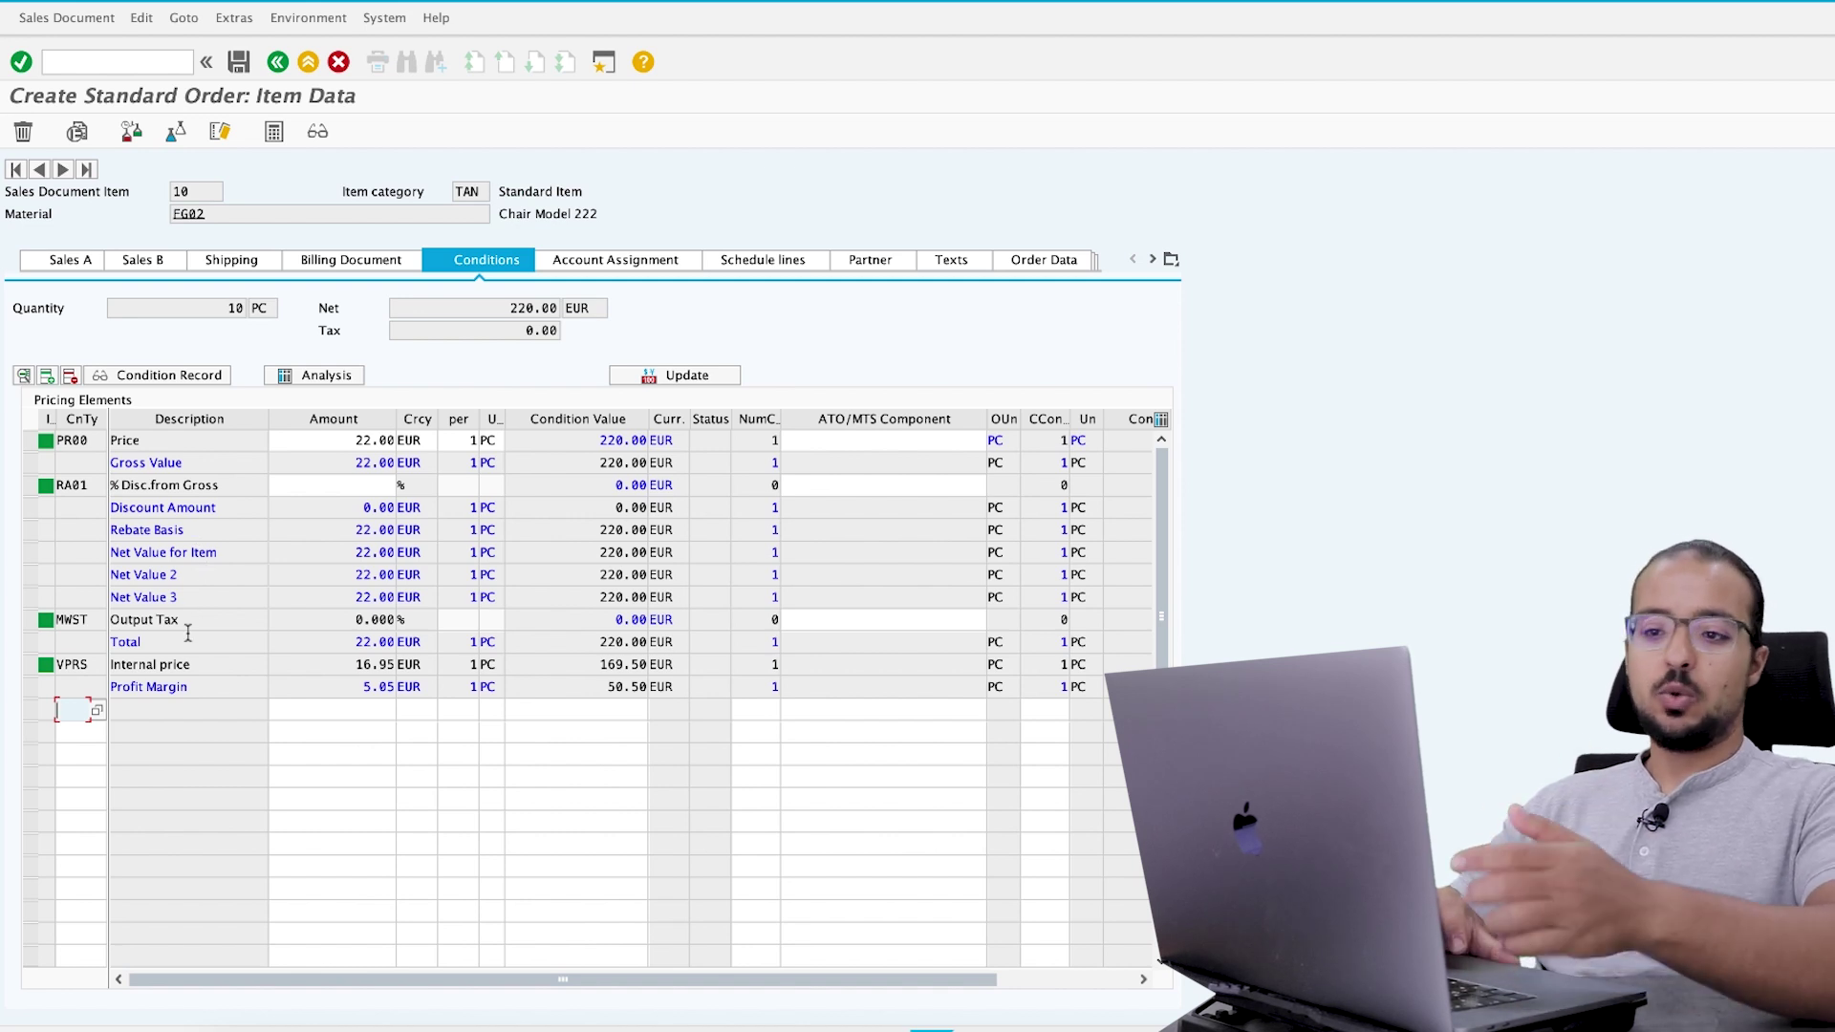
{"action": "type", "text": "K"}
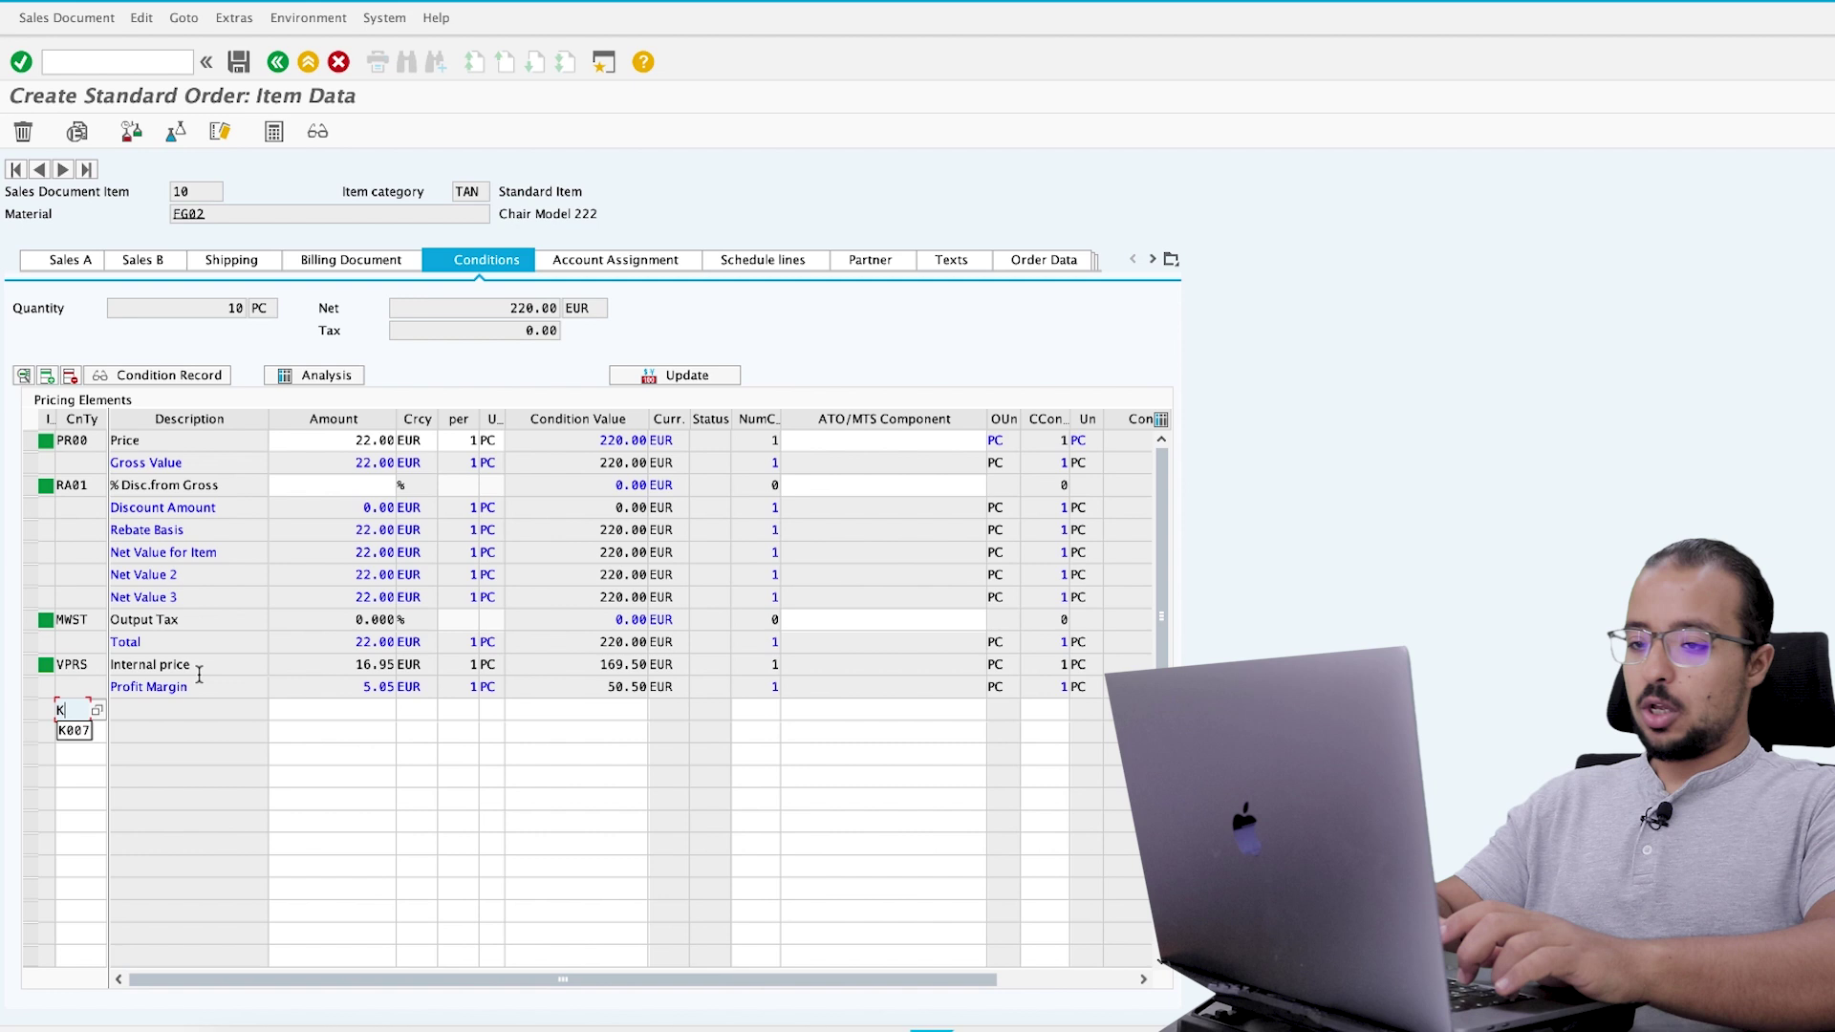
{"action": "type", "text": "007"}
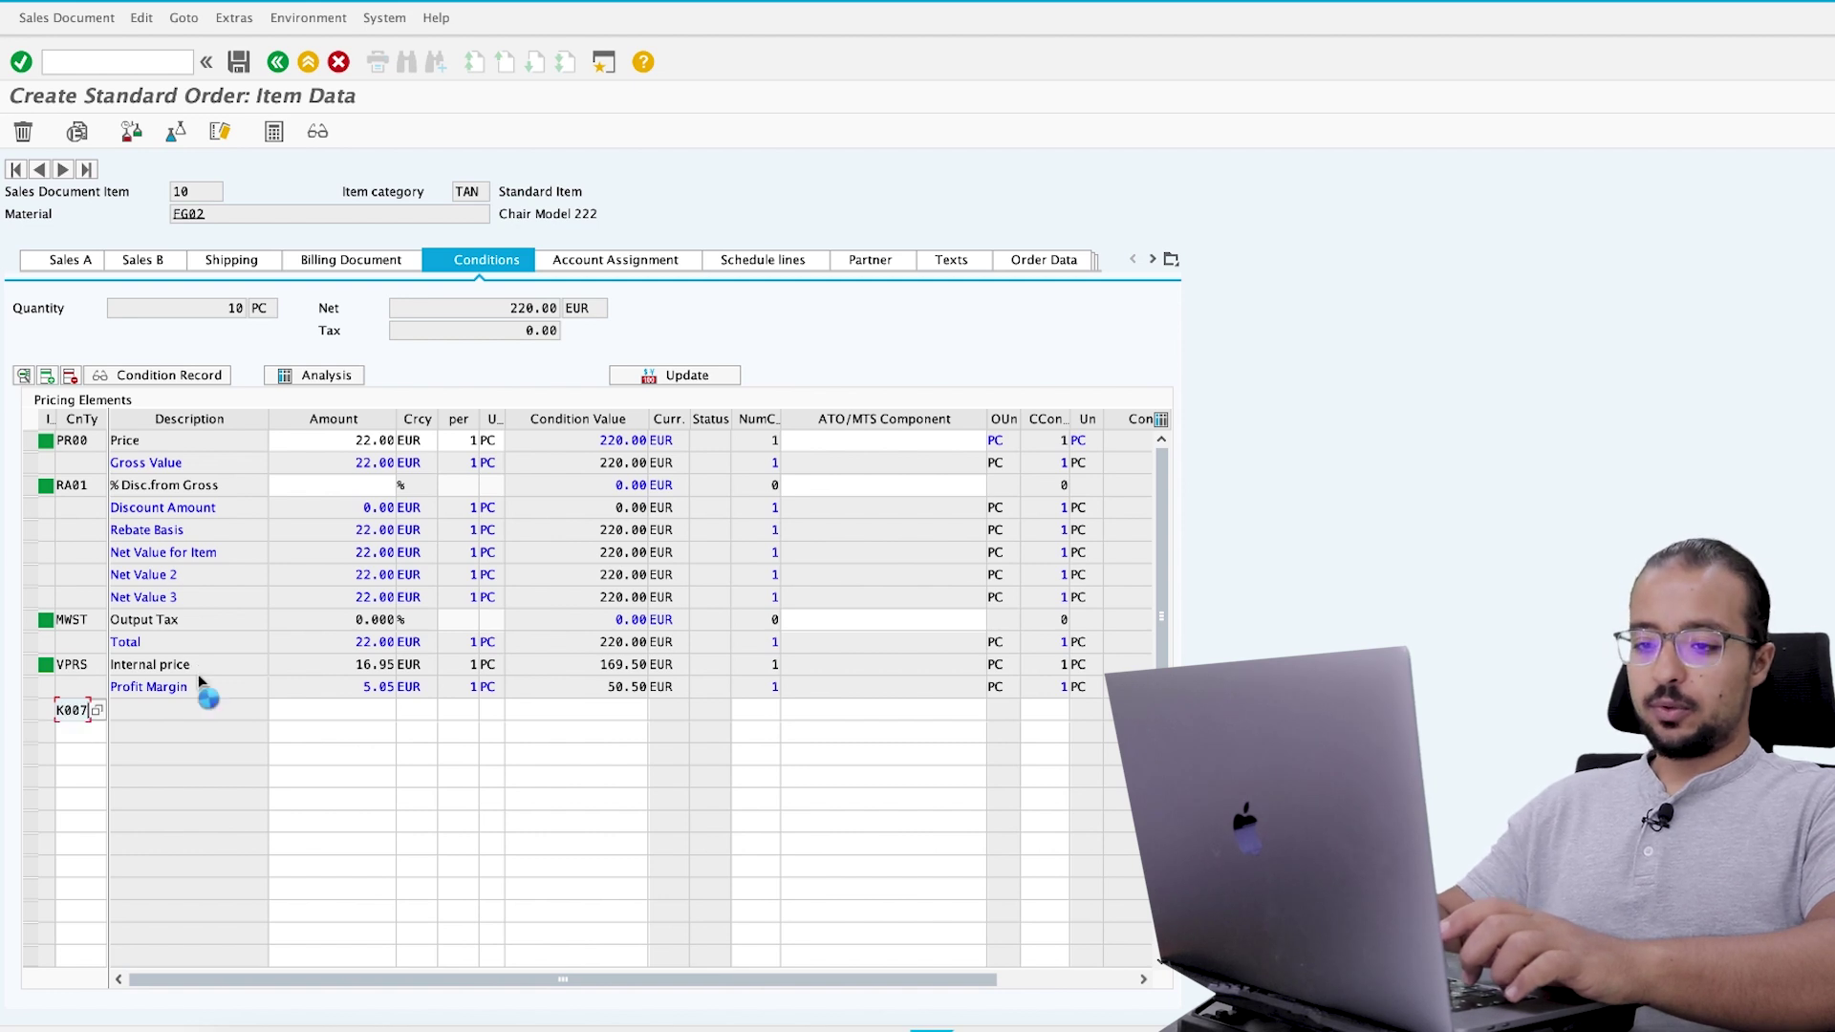
{"action": "key", "text": "Return"}
{"action": "left_click", "coordinate": [325, 484]}
{"action": "type", "text": "5"}
{"action": "key", "text": "Return"}
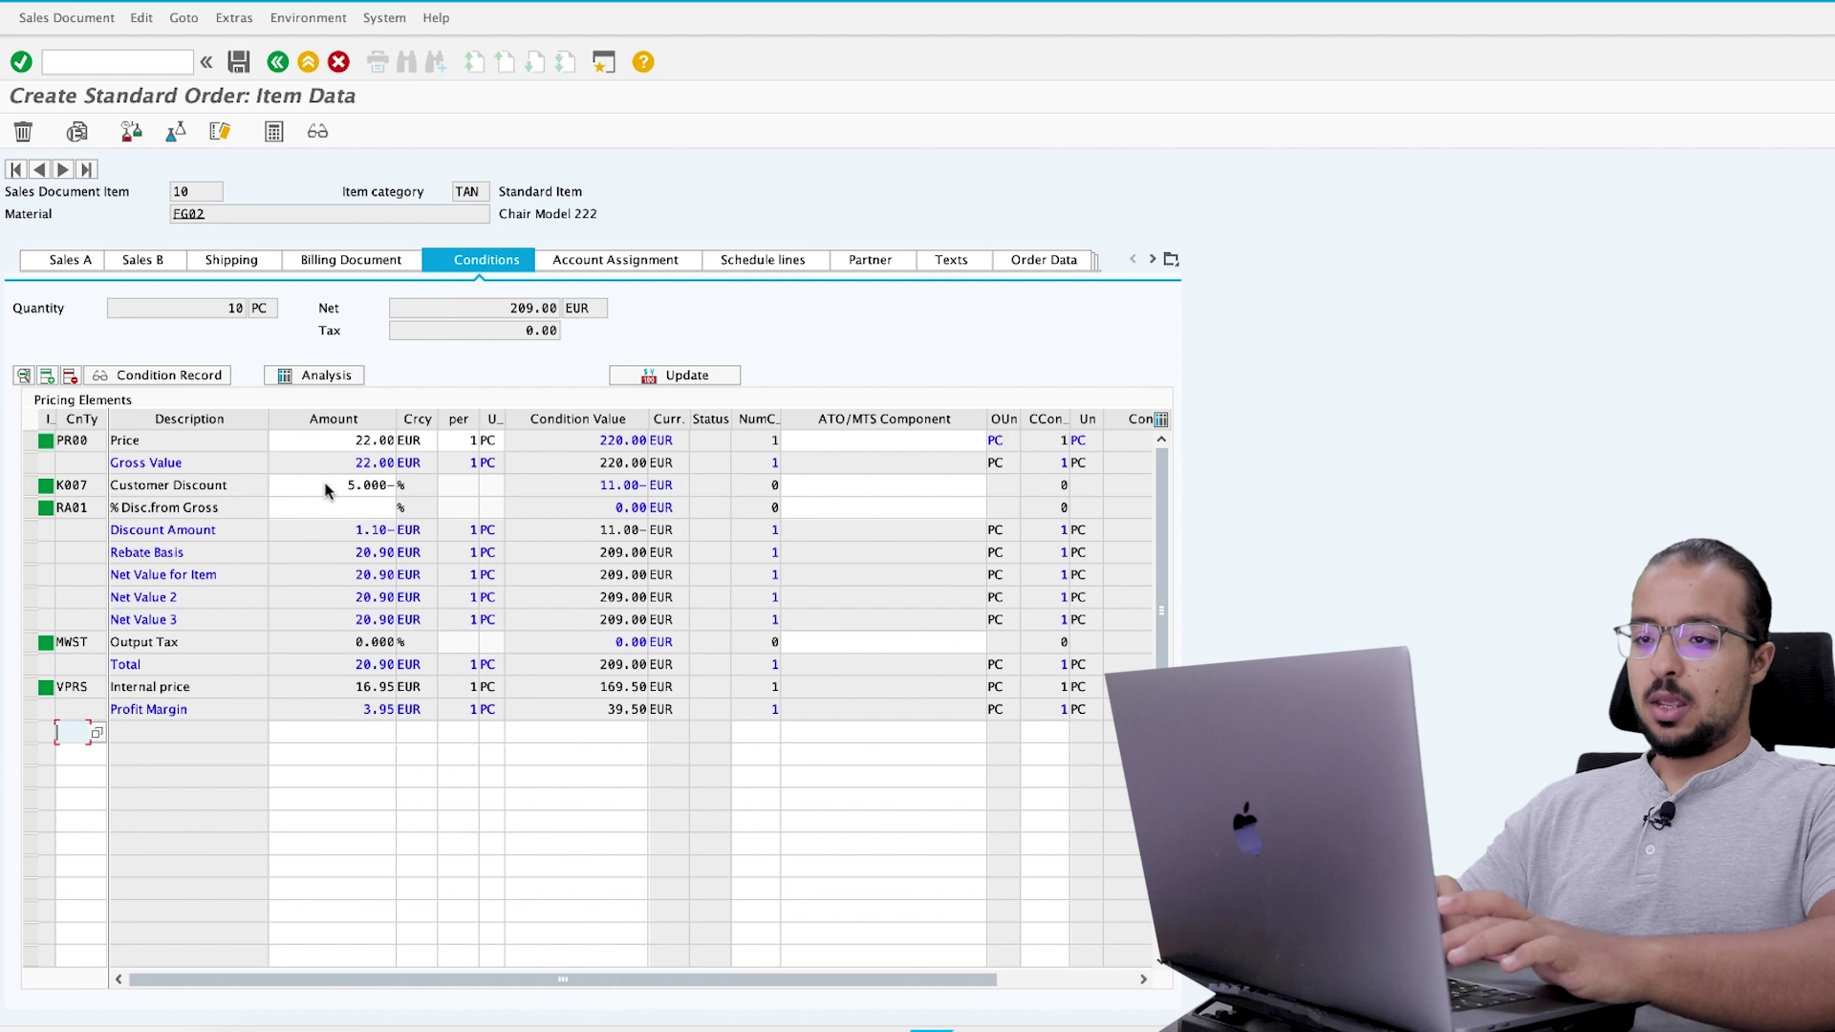
- Add customer discount condition K007 at 10 % to the pricing conditions of item 20 (FG03)
{"action": "left_click", "coordinate": [63, 169]}
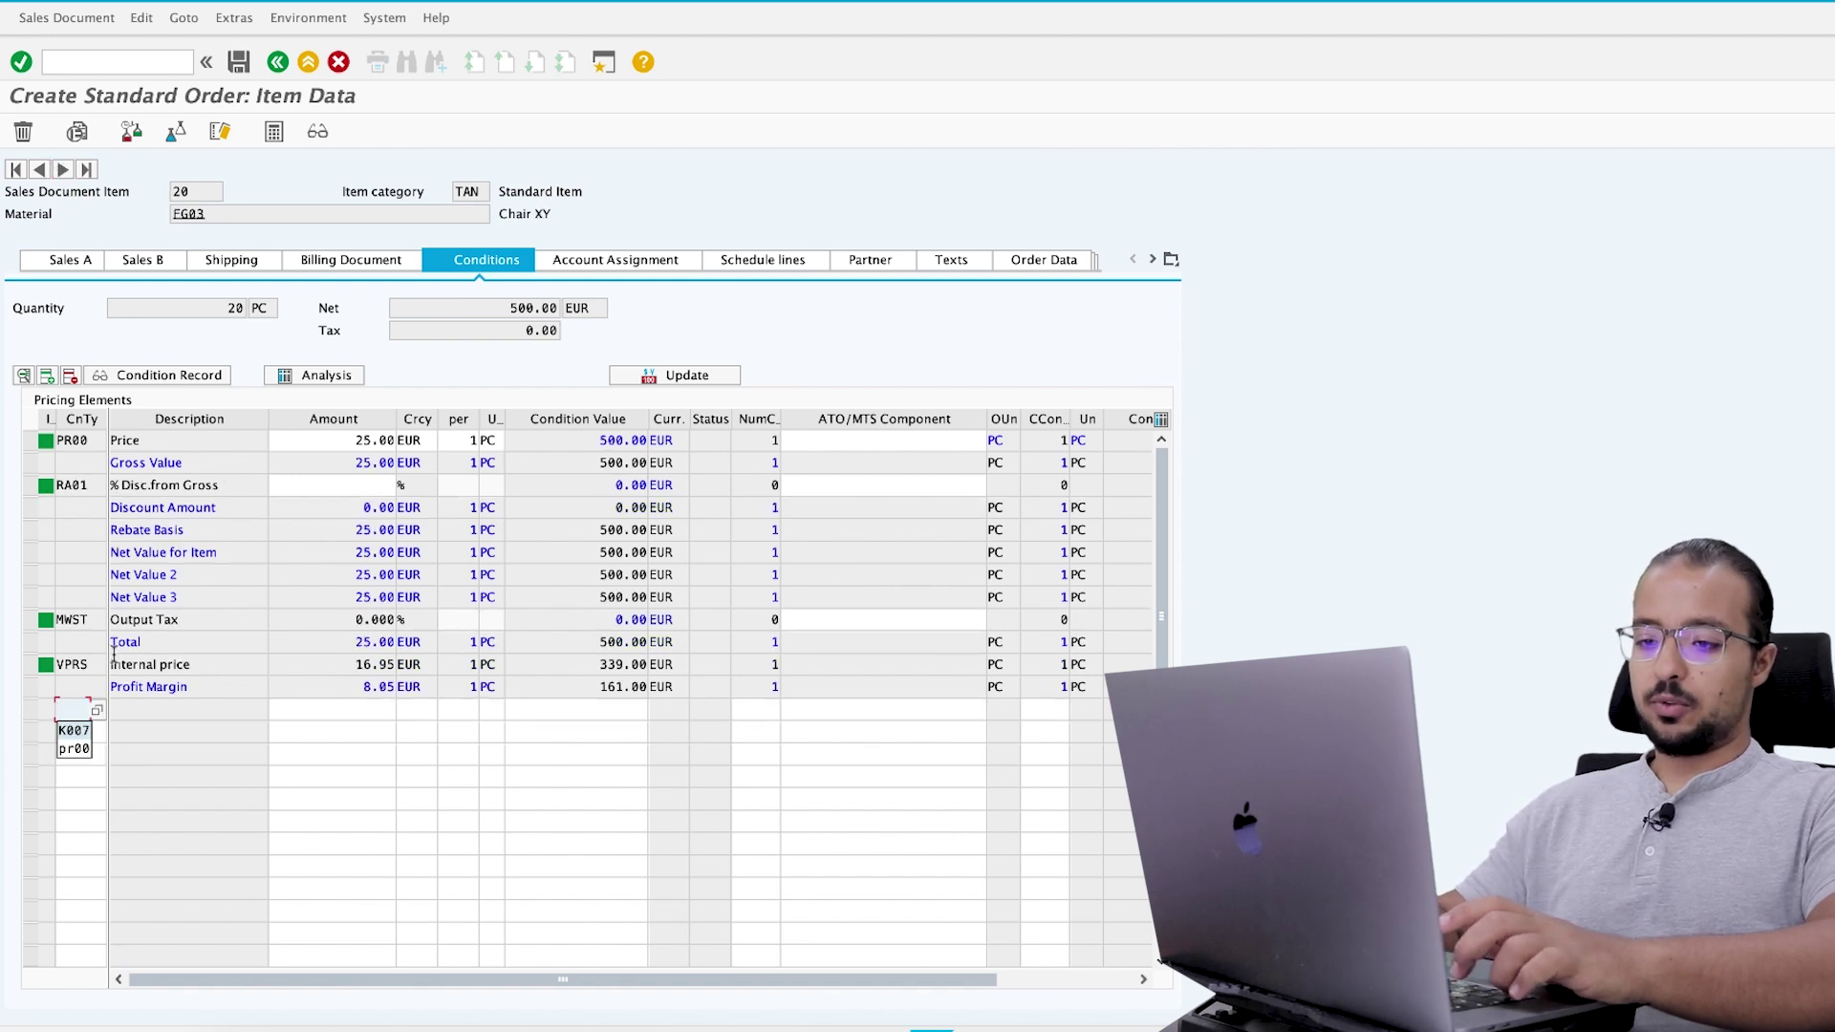
{"action": "type", "text": "K007"}
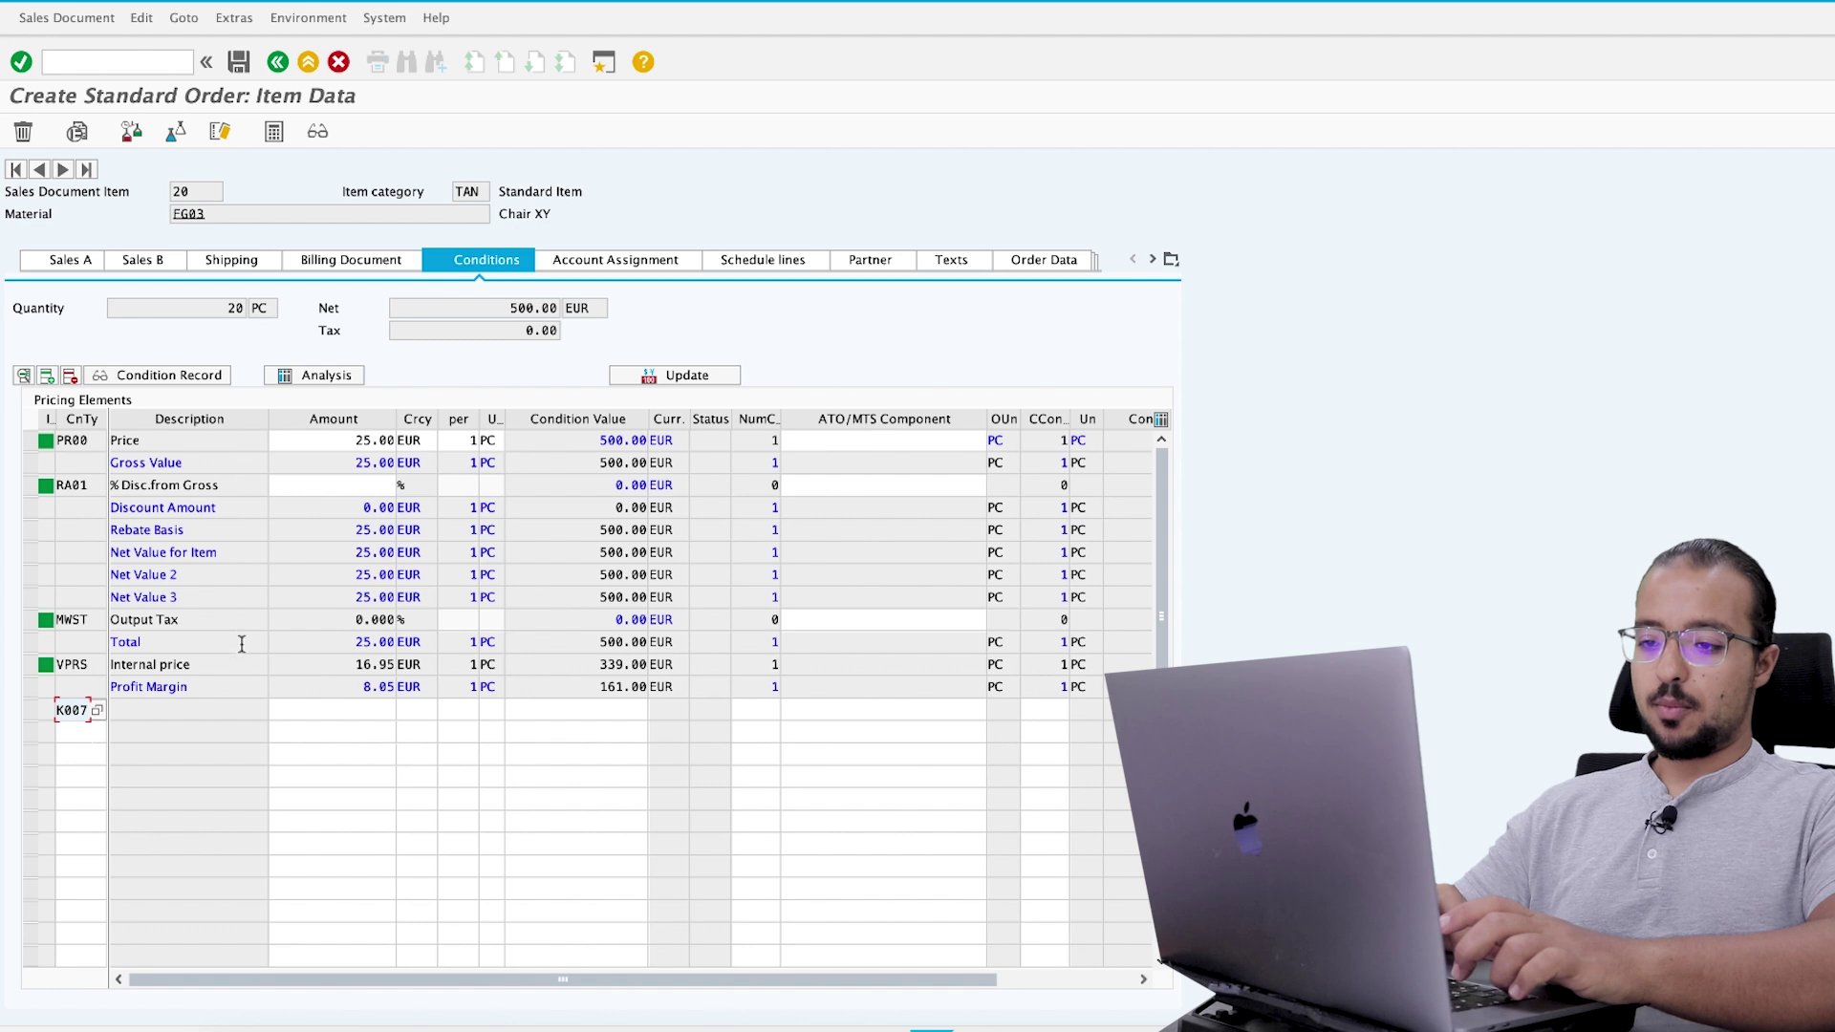
{"action": "key", "text": "Return"}
{"action": "left_click", "coordinate": [362, 486]}
{"action": "type", "text": "10"}
{"action": "key", "text": "Return"}
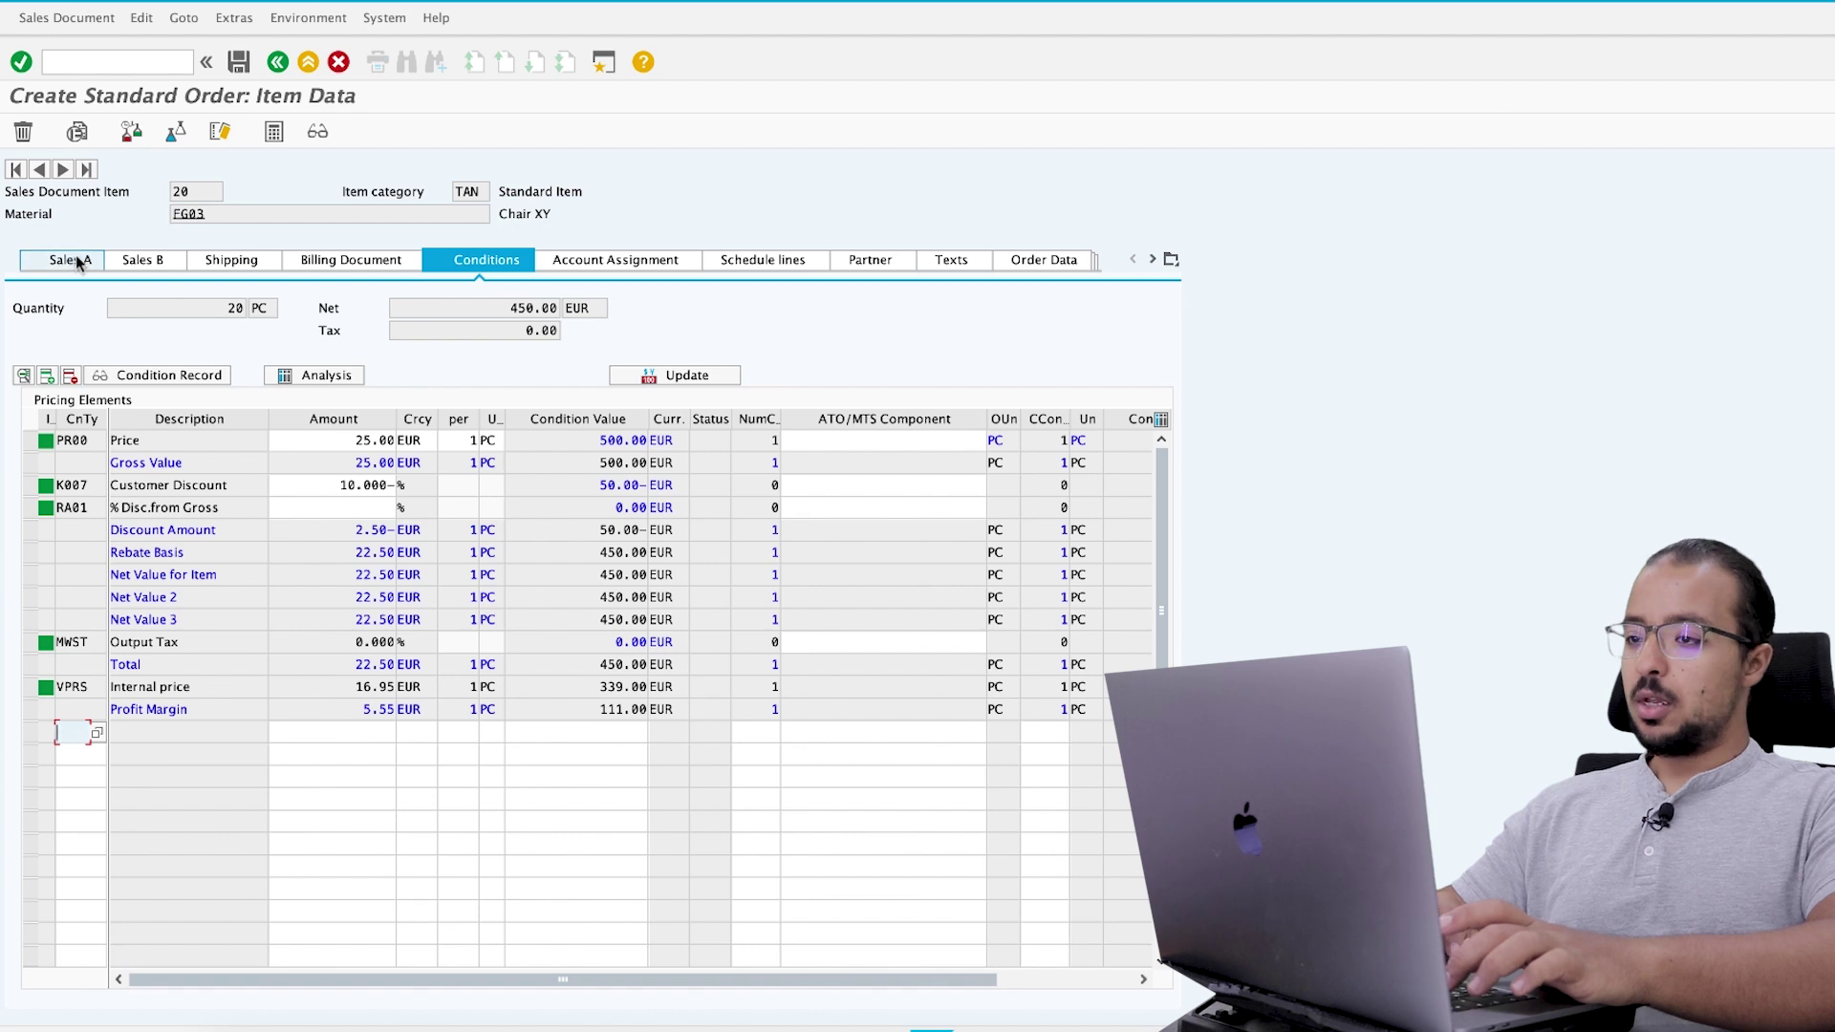
- Set the schedule line delivery date of item 20 (FG03) to 17.09.2021
{"action": "left_click", "coordinate": [757, 256]}
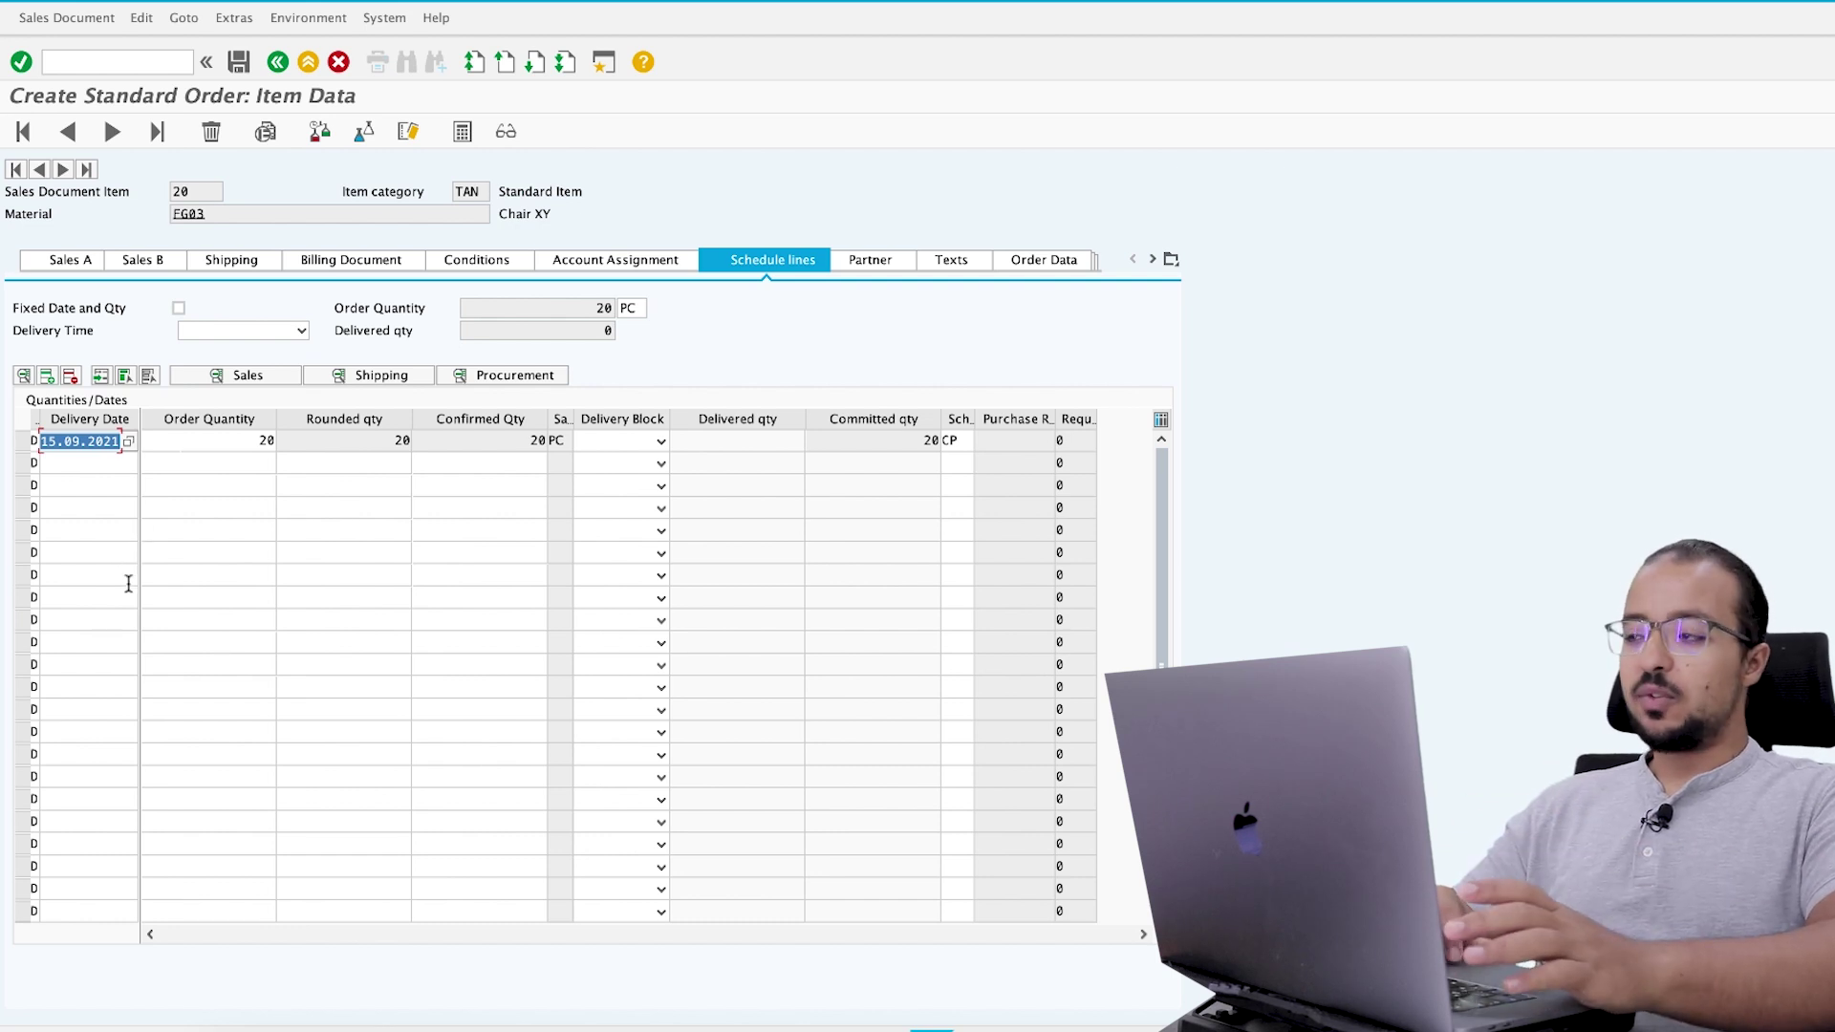
{"action": "left_click", "coordinate": [58, 442]}
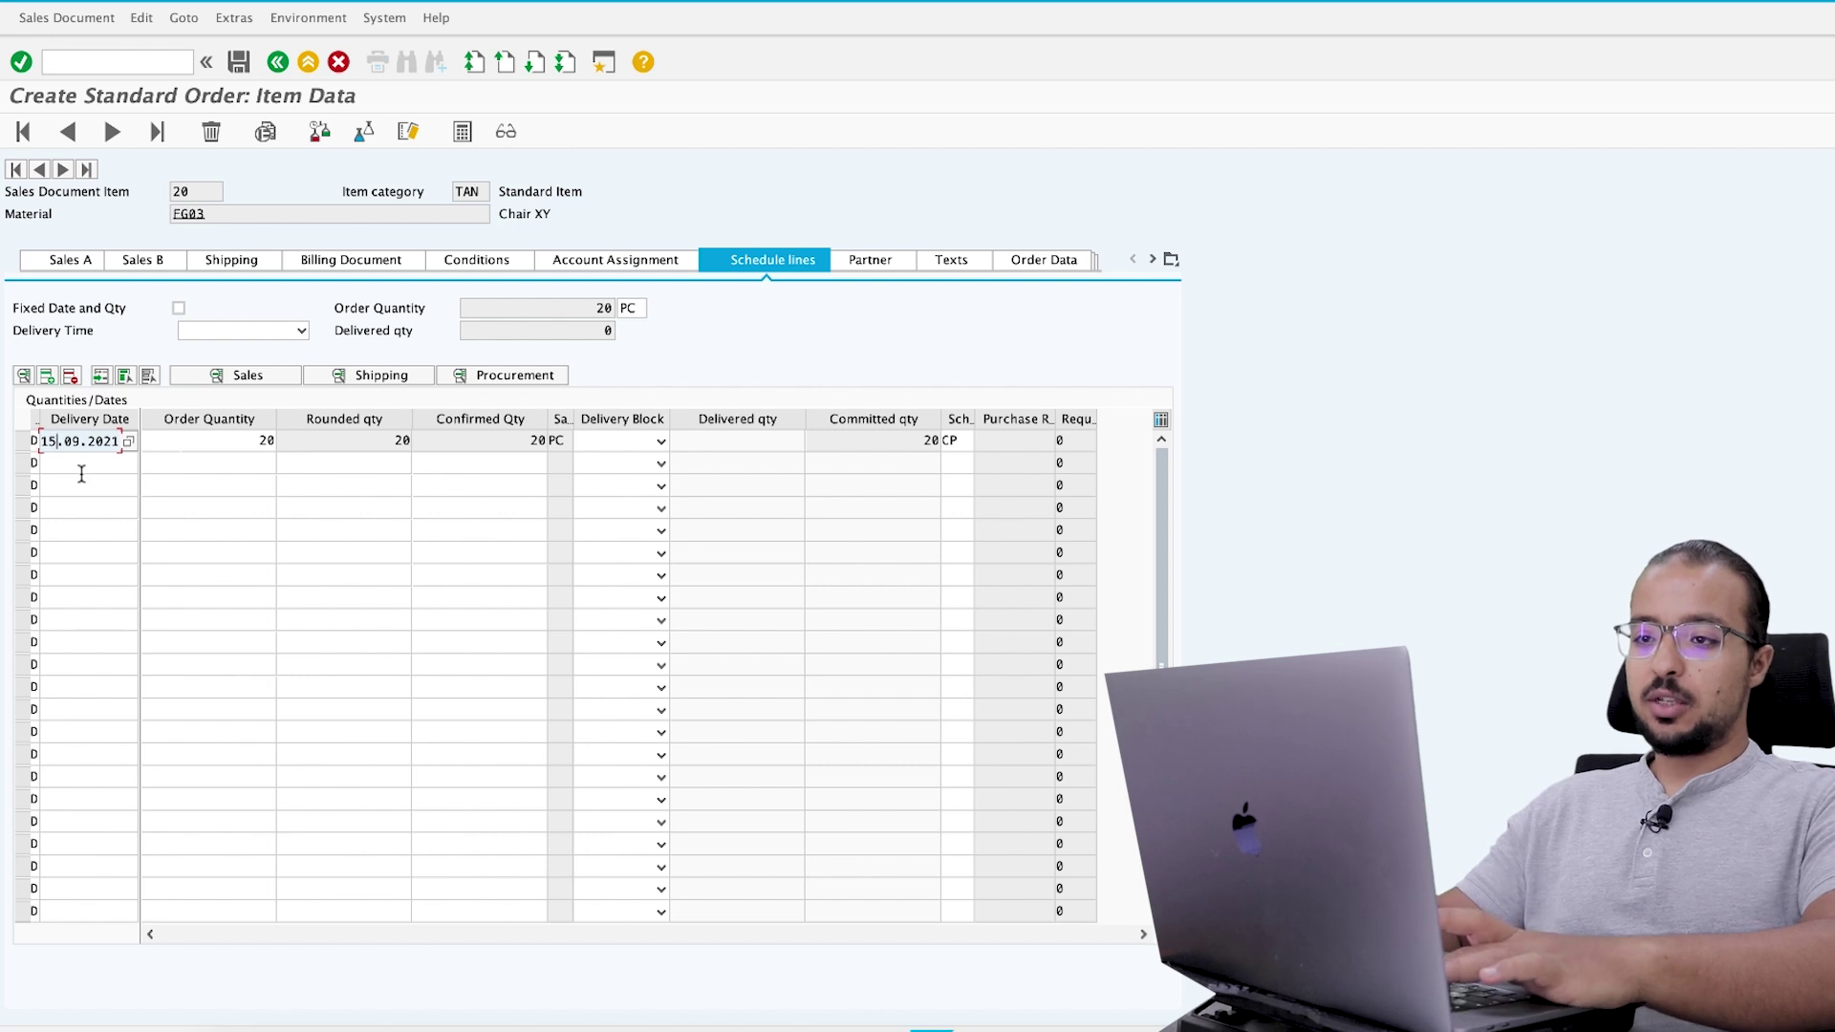
{"action": "key", "text": "BackSpace"}
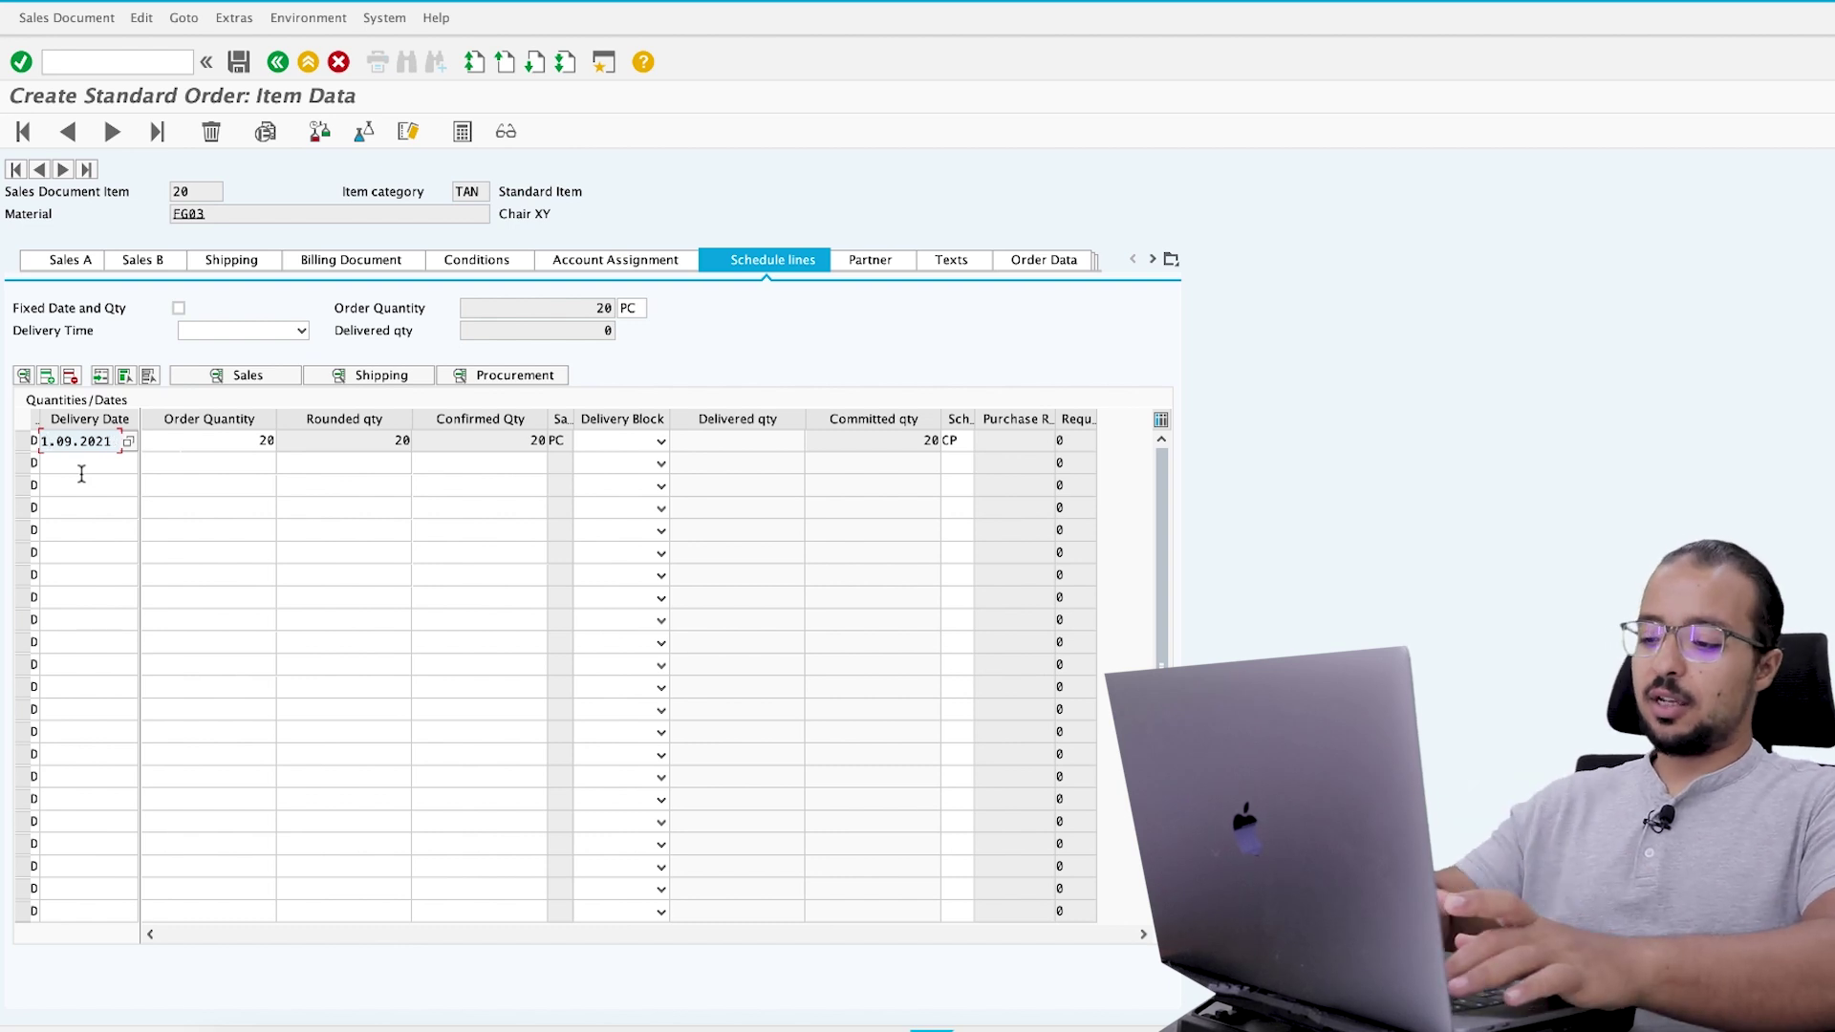
{"action": "type", "text": "7"}
{"action": "key", "text": "Return"}
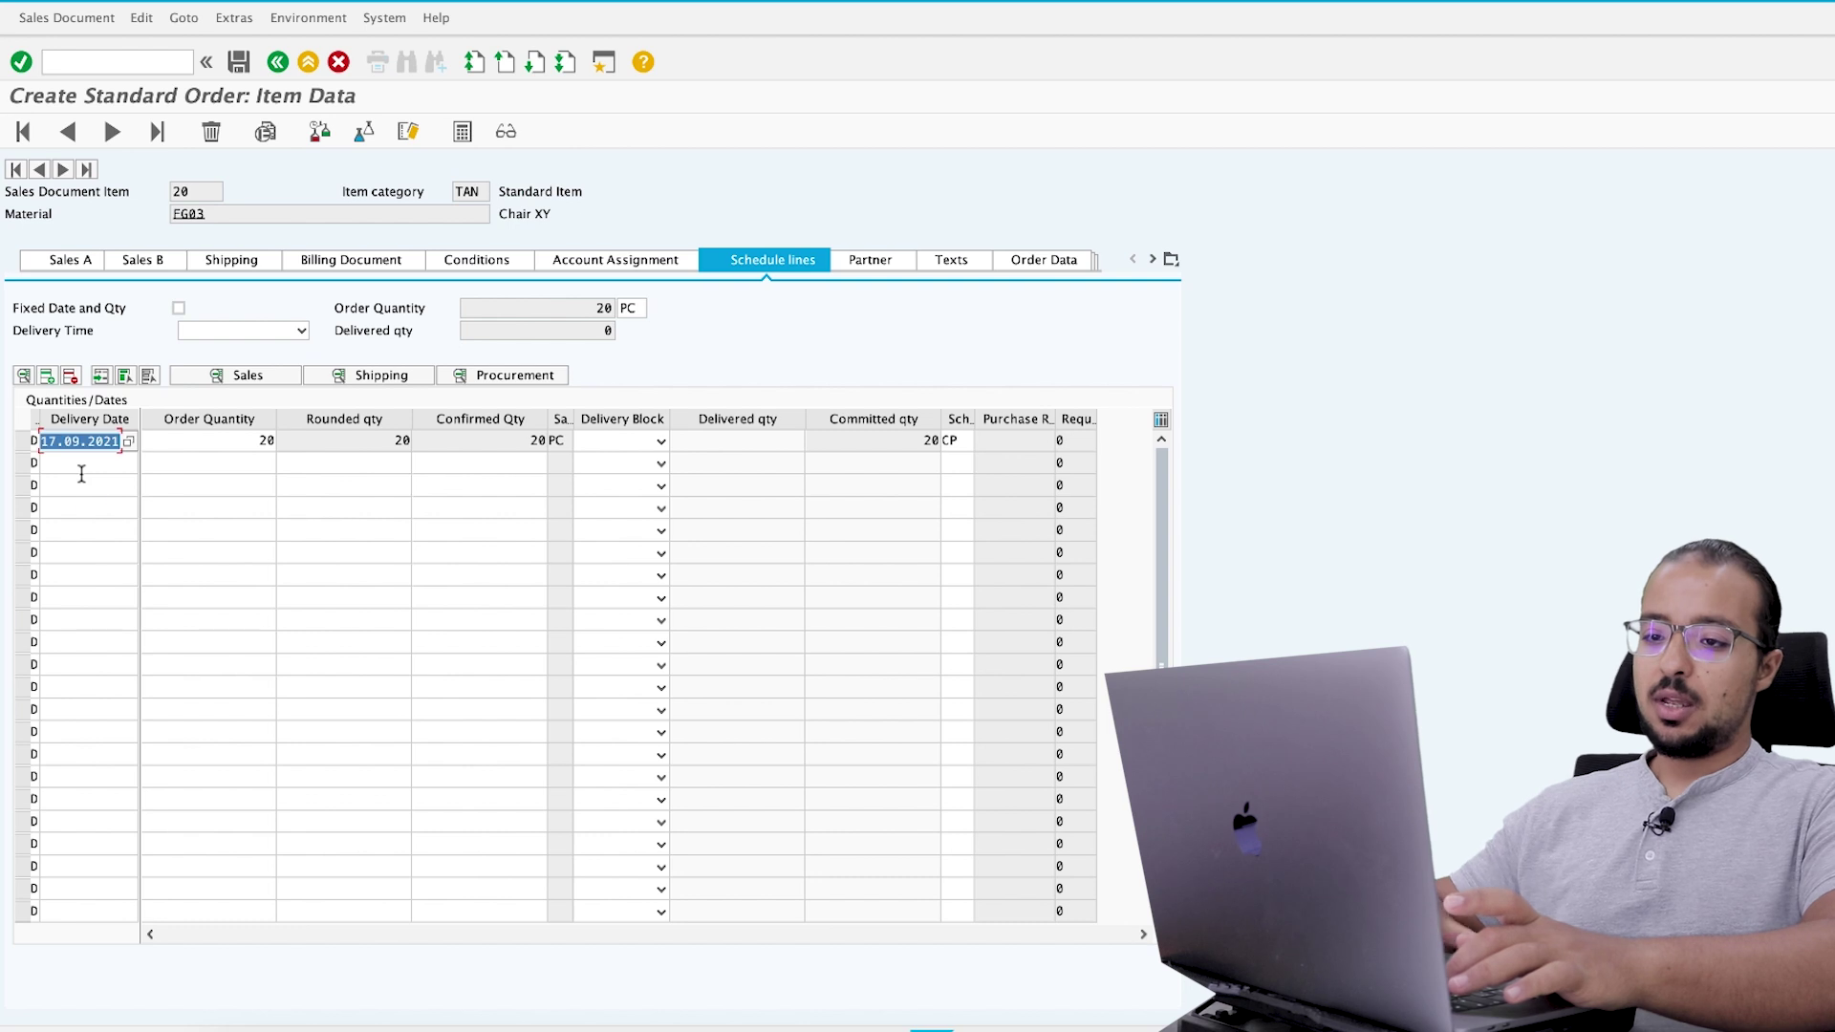
- Set the schedule line delivery date of item 10 (FG02) to 16.09.2021
{"action": "left_click", "coordinate": [39, 169]}
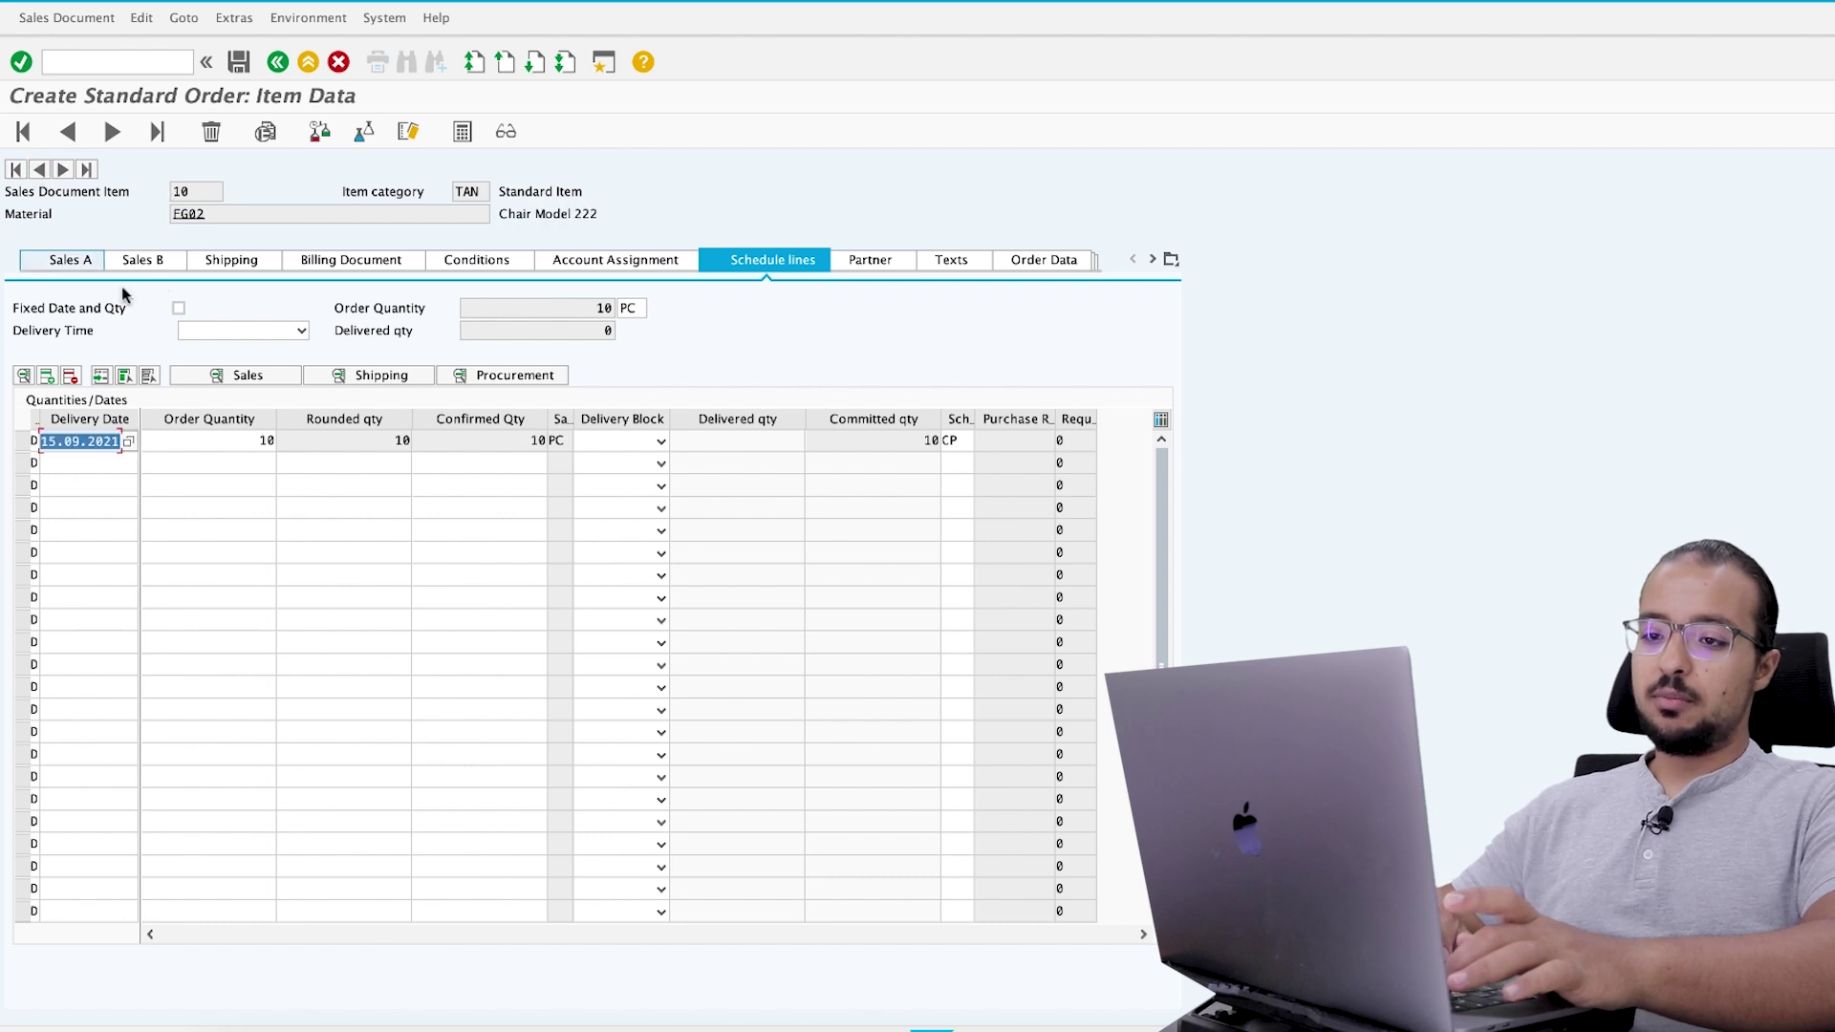
{"action": "left_click", "coordinate": [57, 437]}
{"action": "key", "text": "BackSpace"}
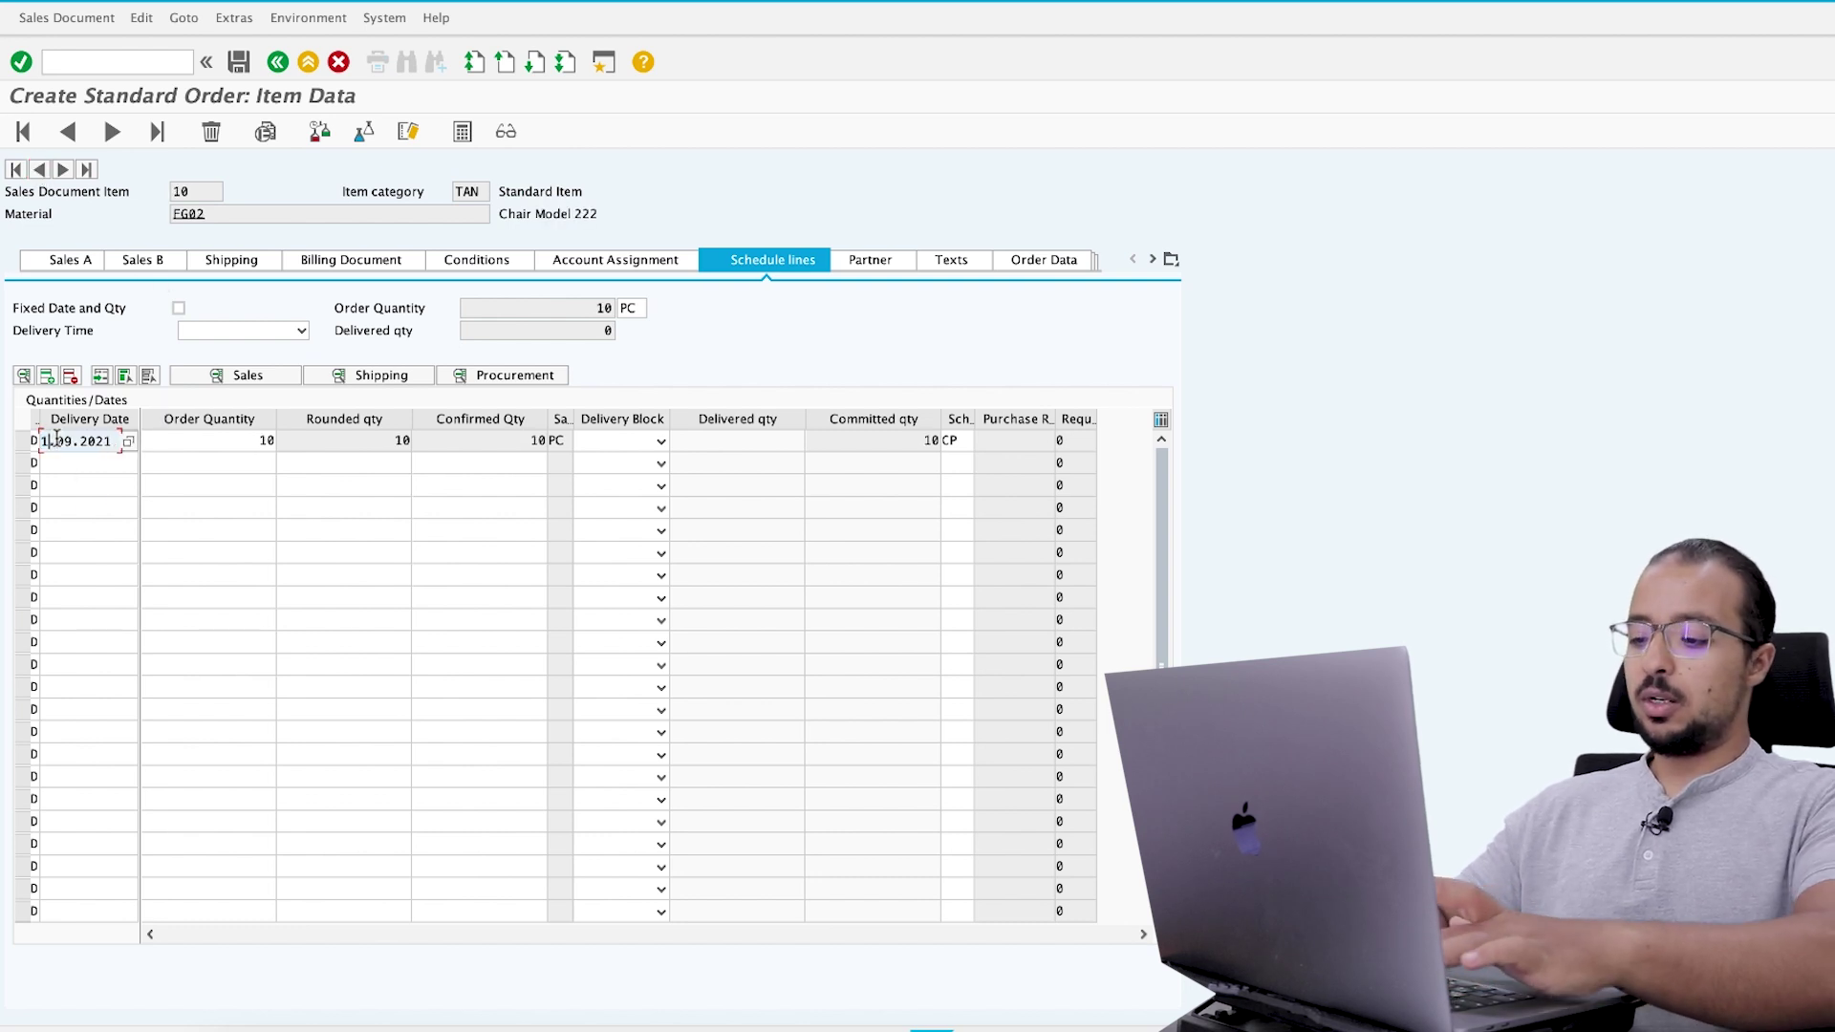
{"action": "type", "text": "6"}
{"action": "key", "text": "Return"}
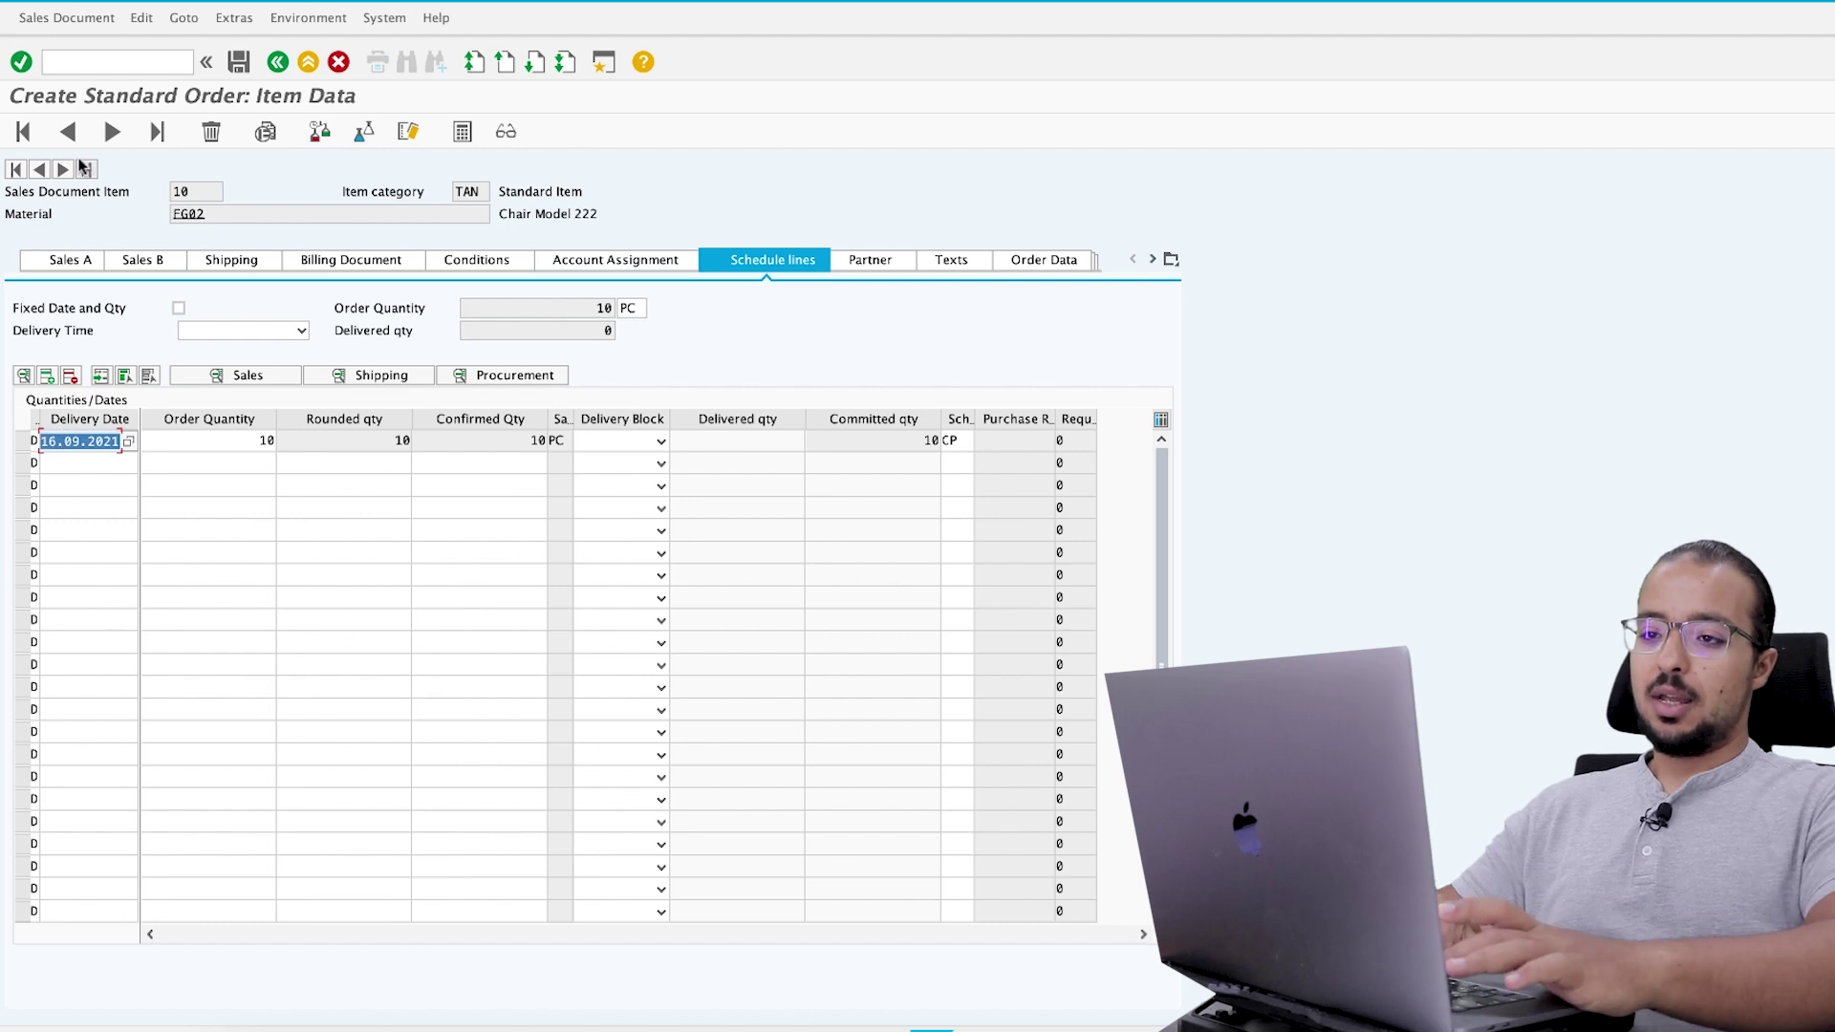
- Set the schedule line delivery date of item 30 (FG01) to 22.09.2021
{"action": "left_click", "coordinate": [63, 169]}
{"action": "left_click", "coordinate": [63, 169]}
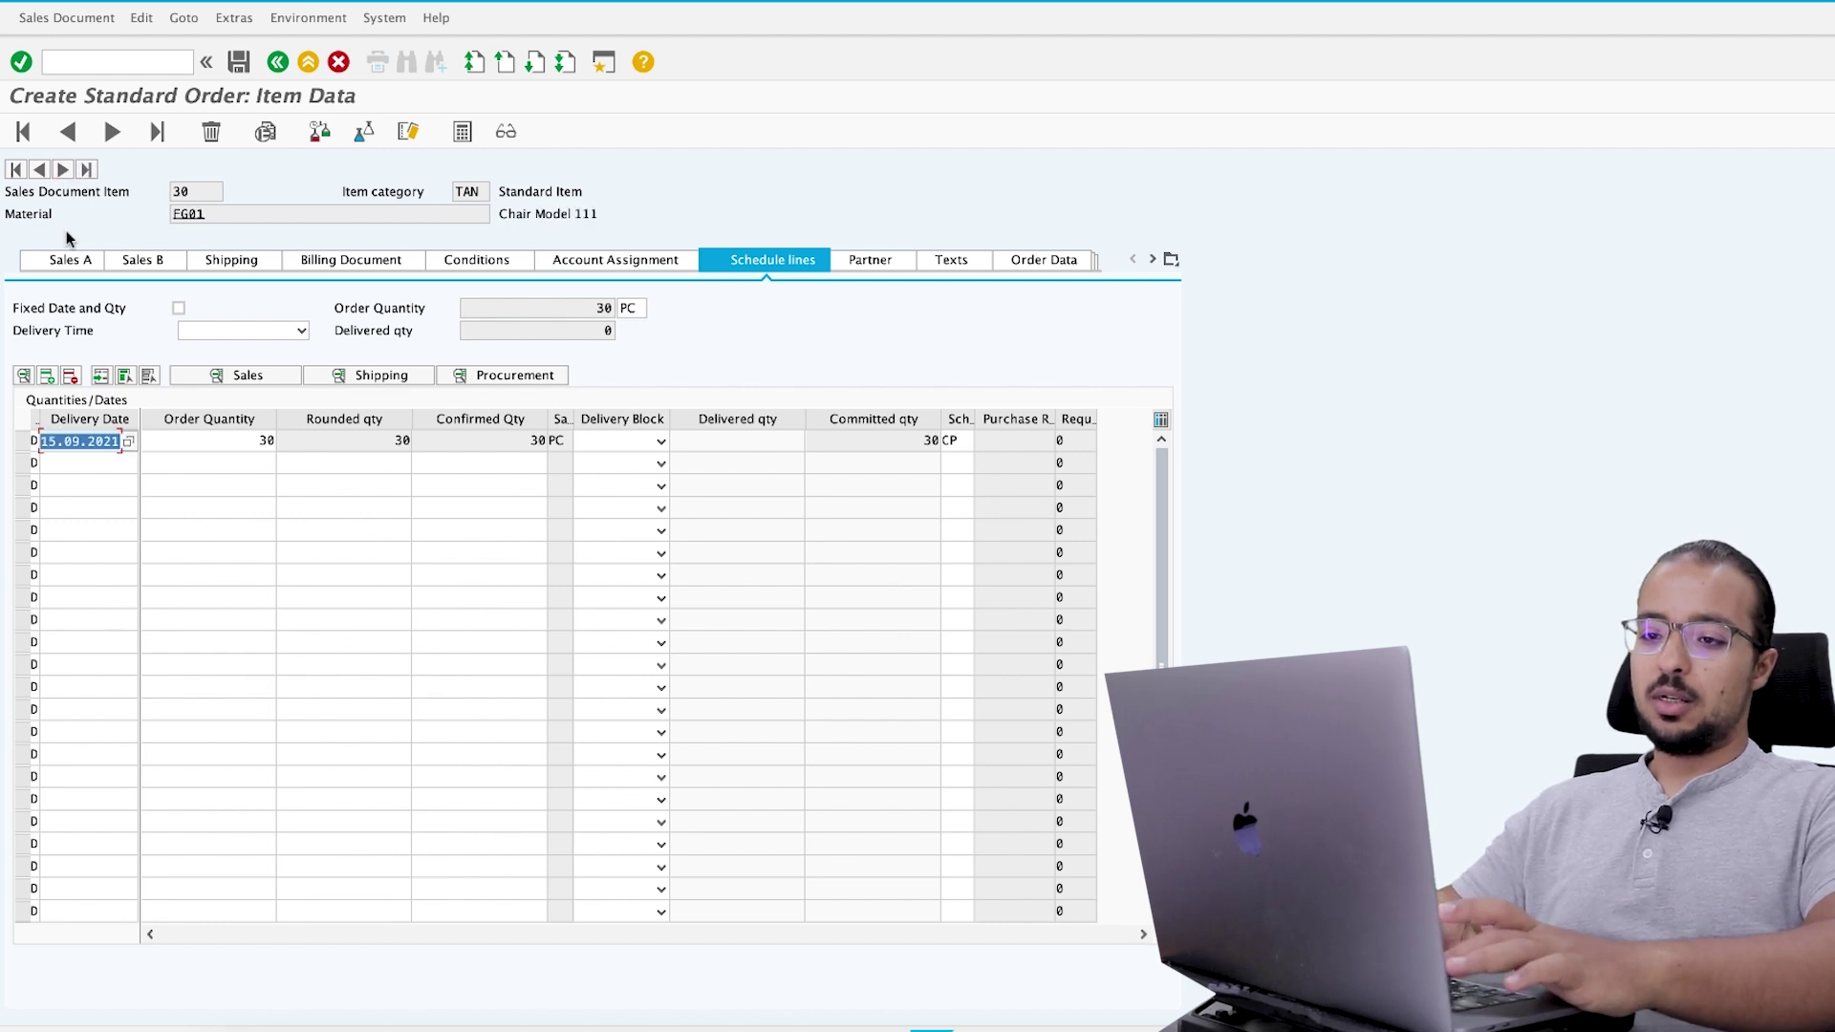
{"action": "left_click", "coordinate": [57, 440]}
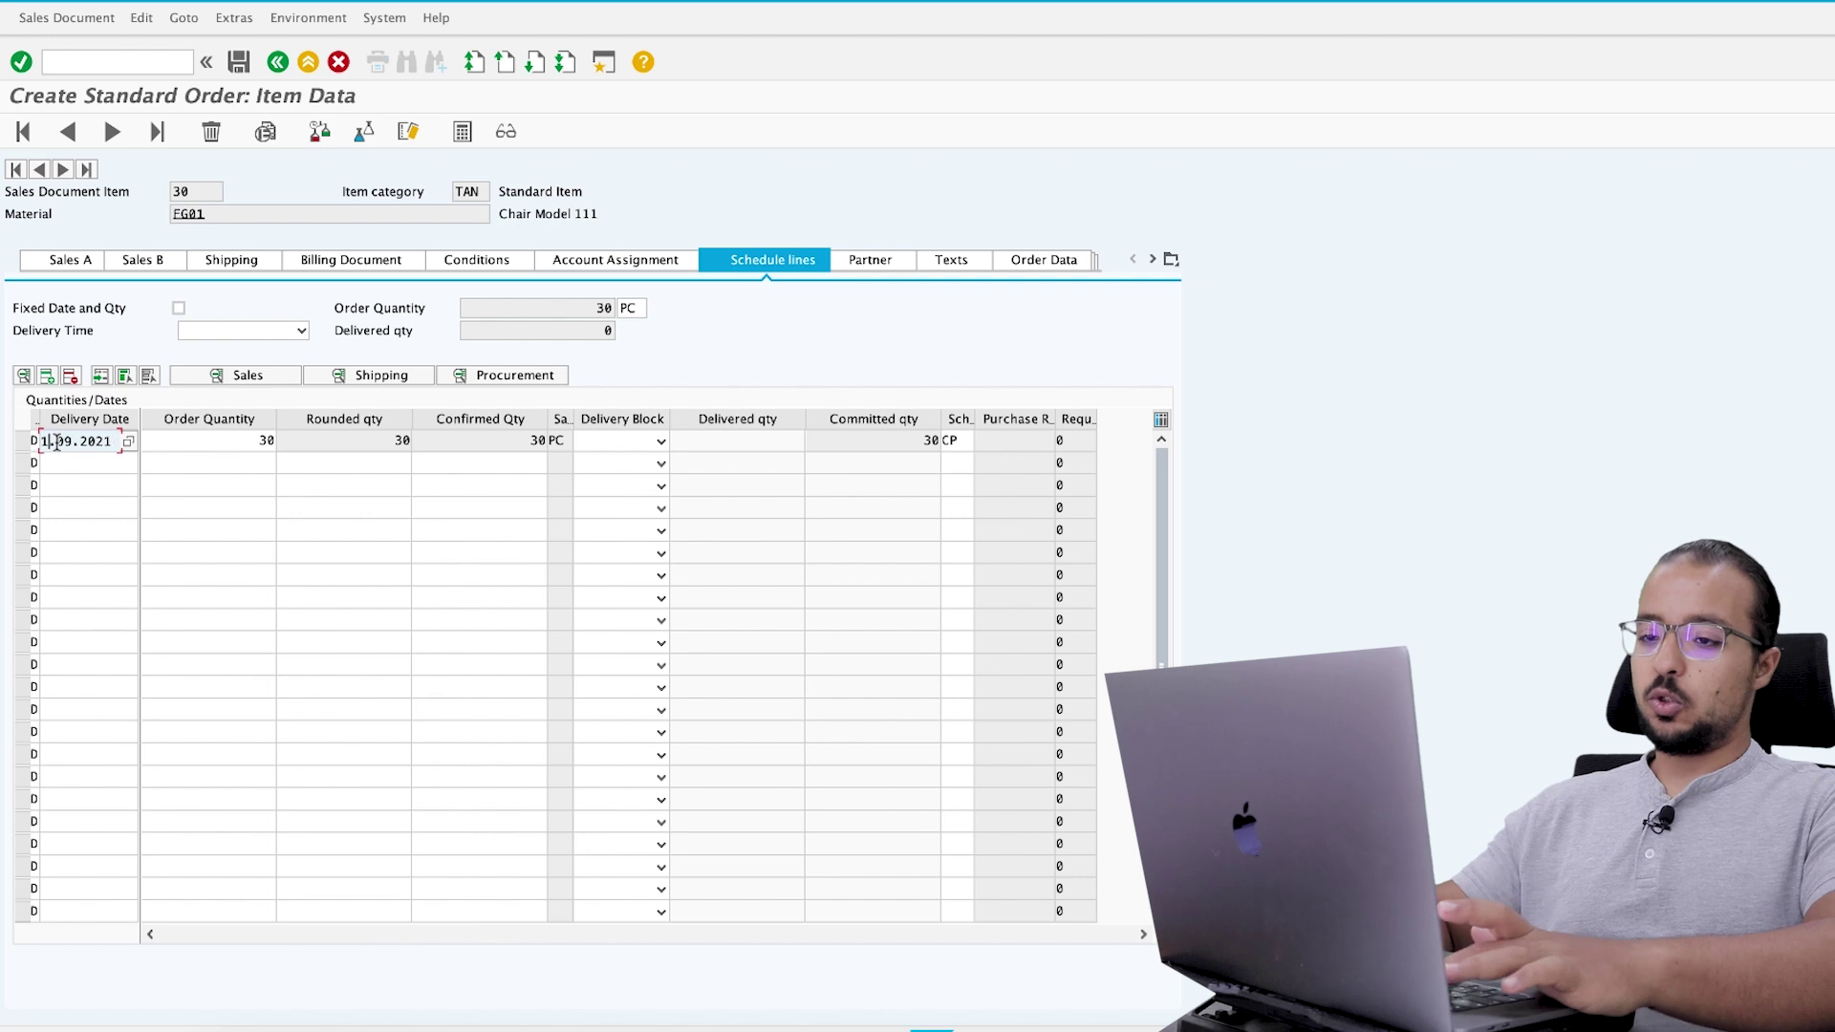
{"action": "key", "text": "BackSpace"}
{"action": "key", "text": "BackSpace"}
{"action": "type", "text": "22"}
{"action": "key", "text": "Return"}
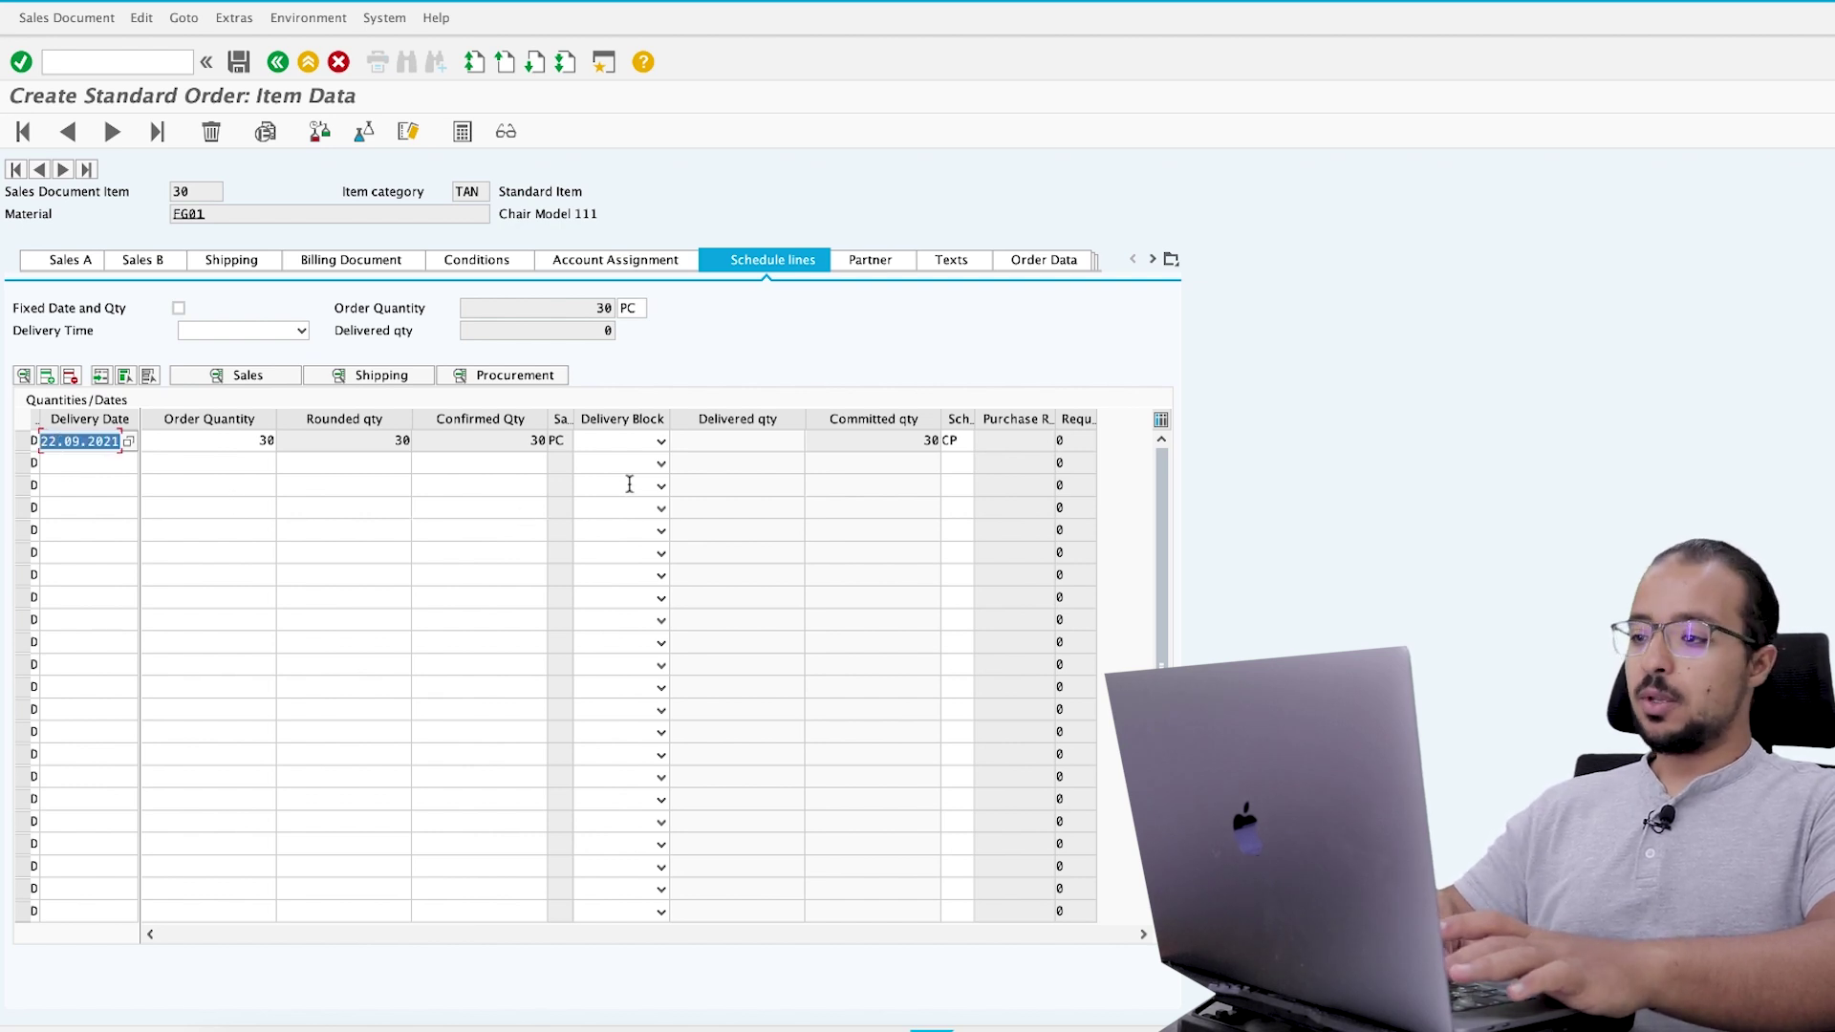
- Set the storage location in the shipping data of item 30 (FG01) to 171B
{"action": "left_click", "coordinate": [241, 262]}
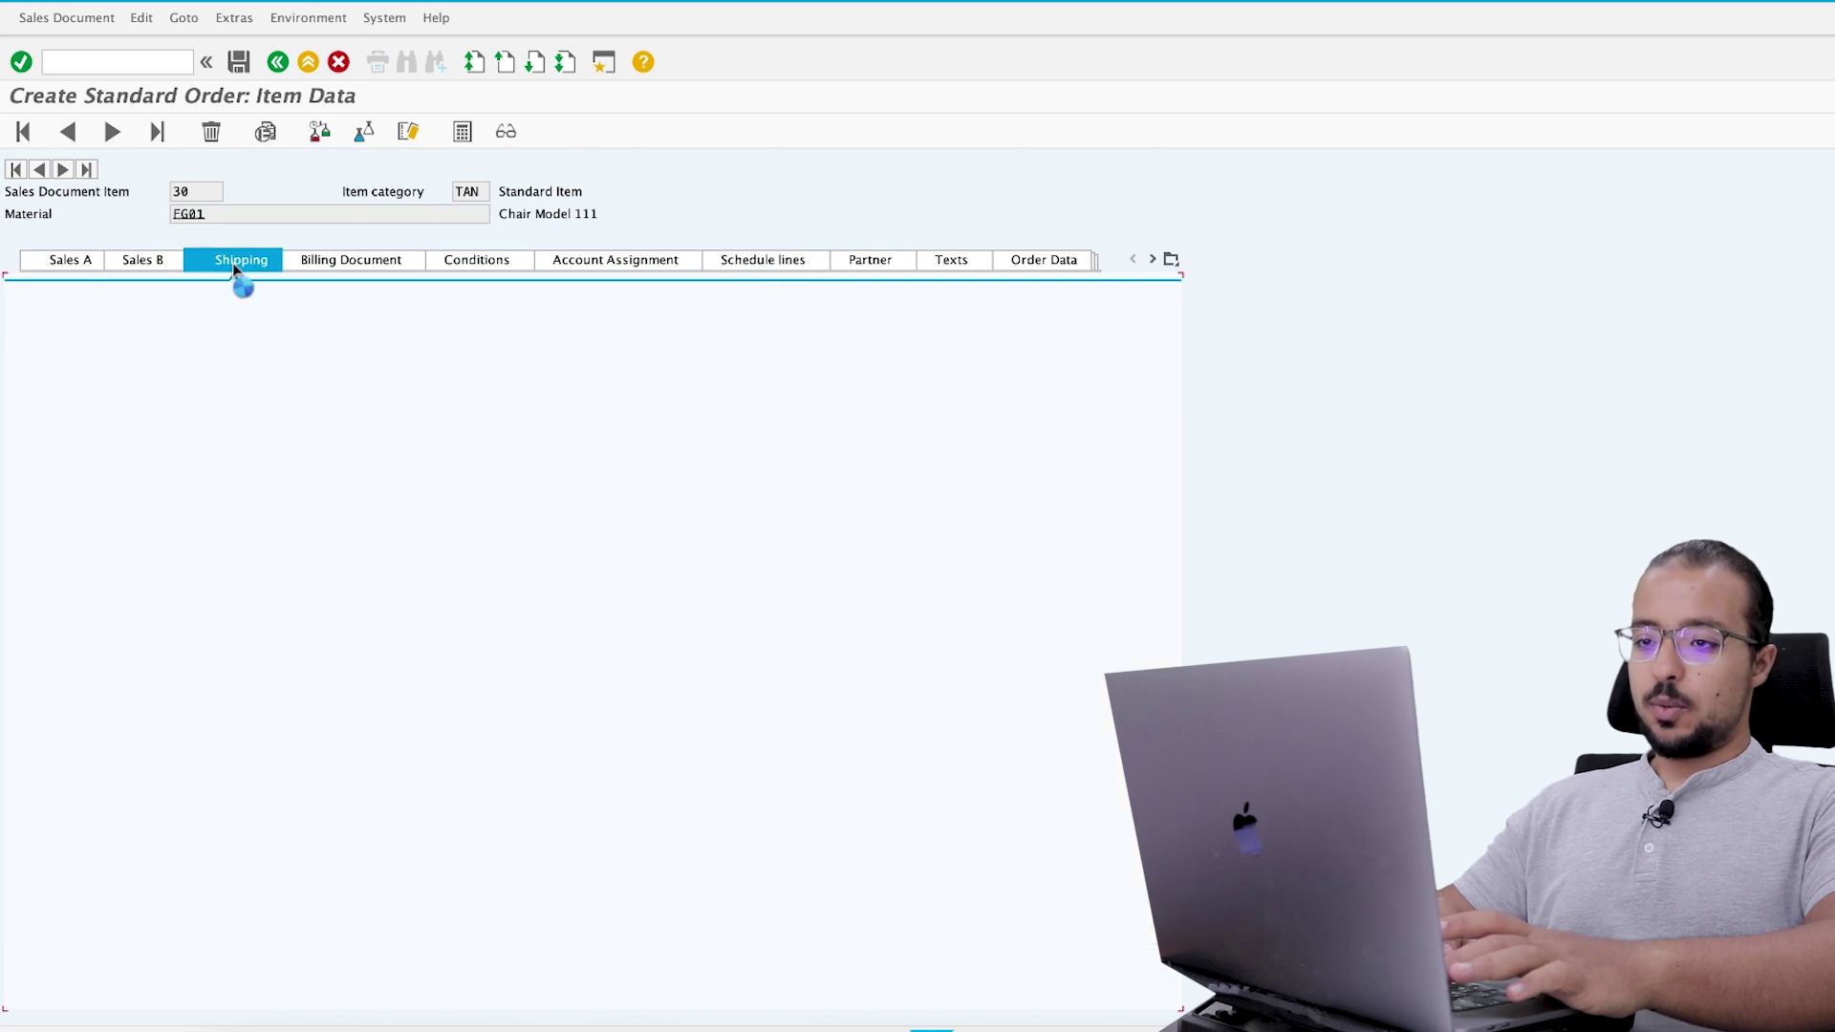
{"action": "left_click", "coordinate": [516, 424]}
{"action": "type", "text": "171b"}
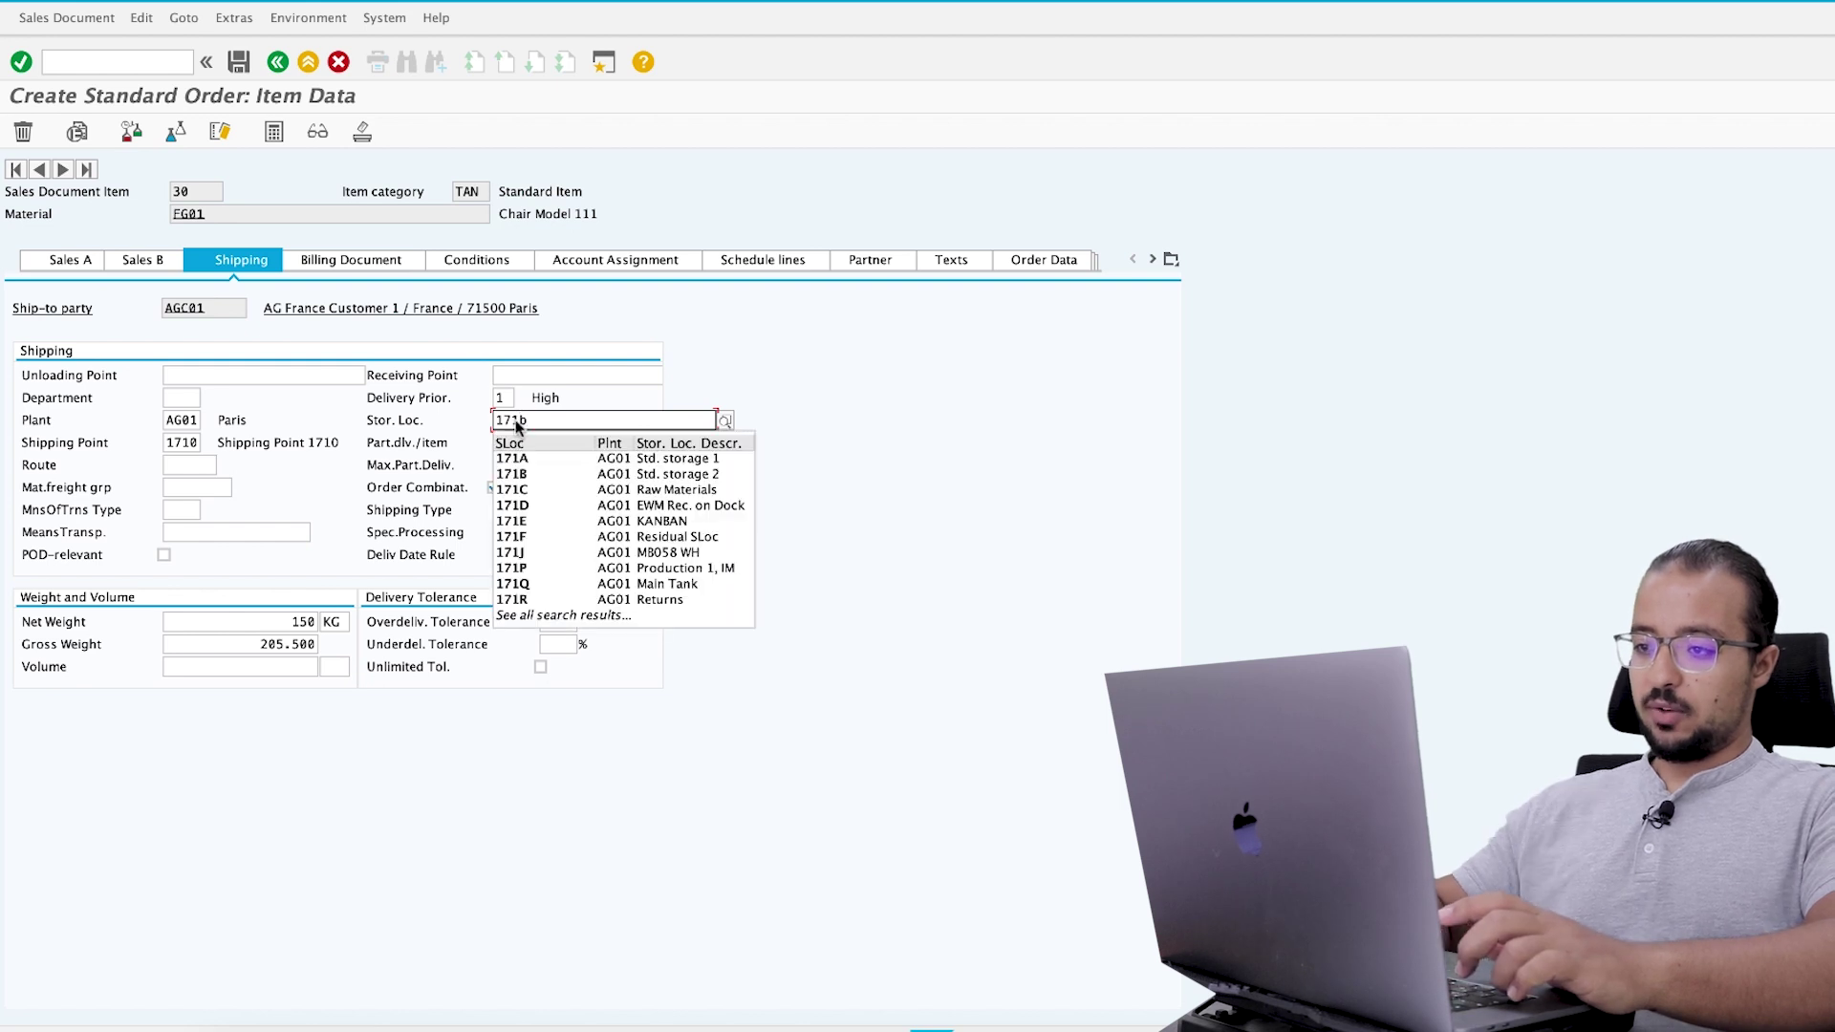
{"action": "key", "text": "Return"}
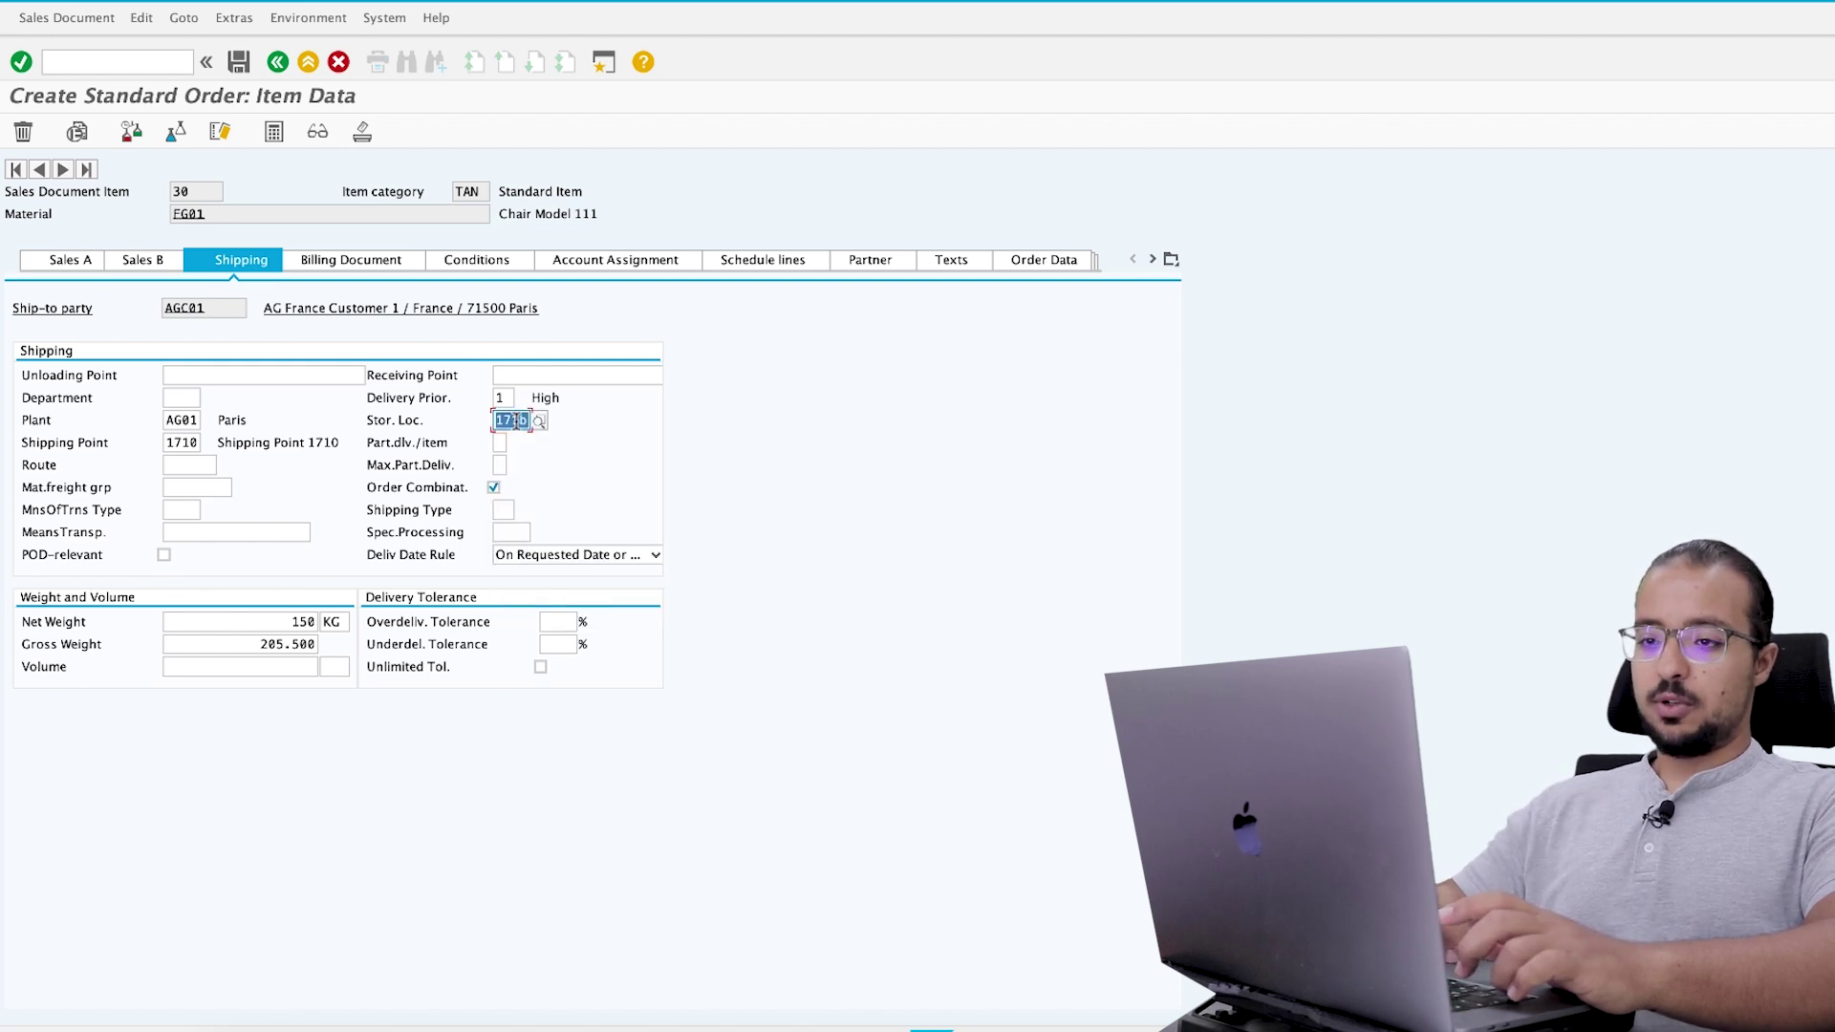
- Set the storage location in the shipping data of item 20 (FG03) to 171B
{"action": "left_click", "coordinate": [38, 171]}
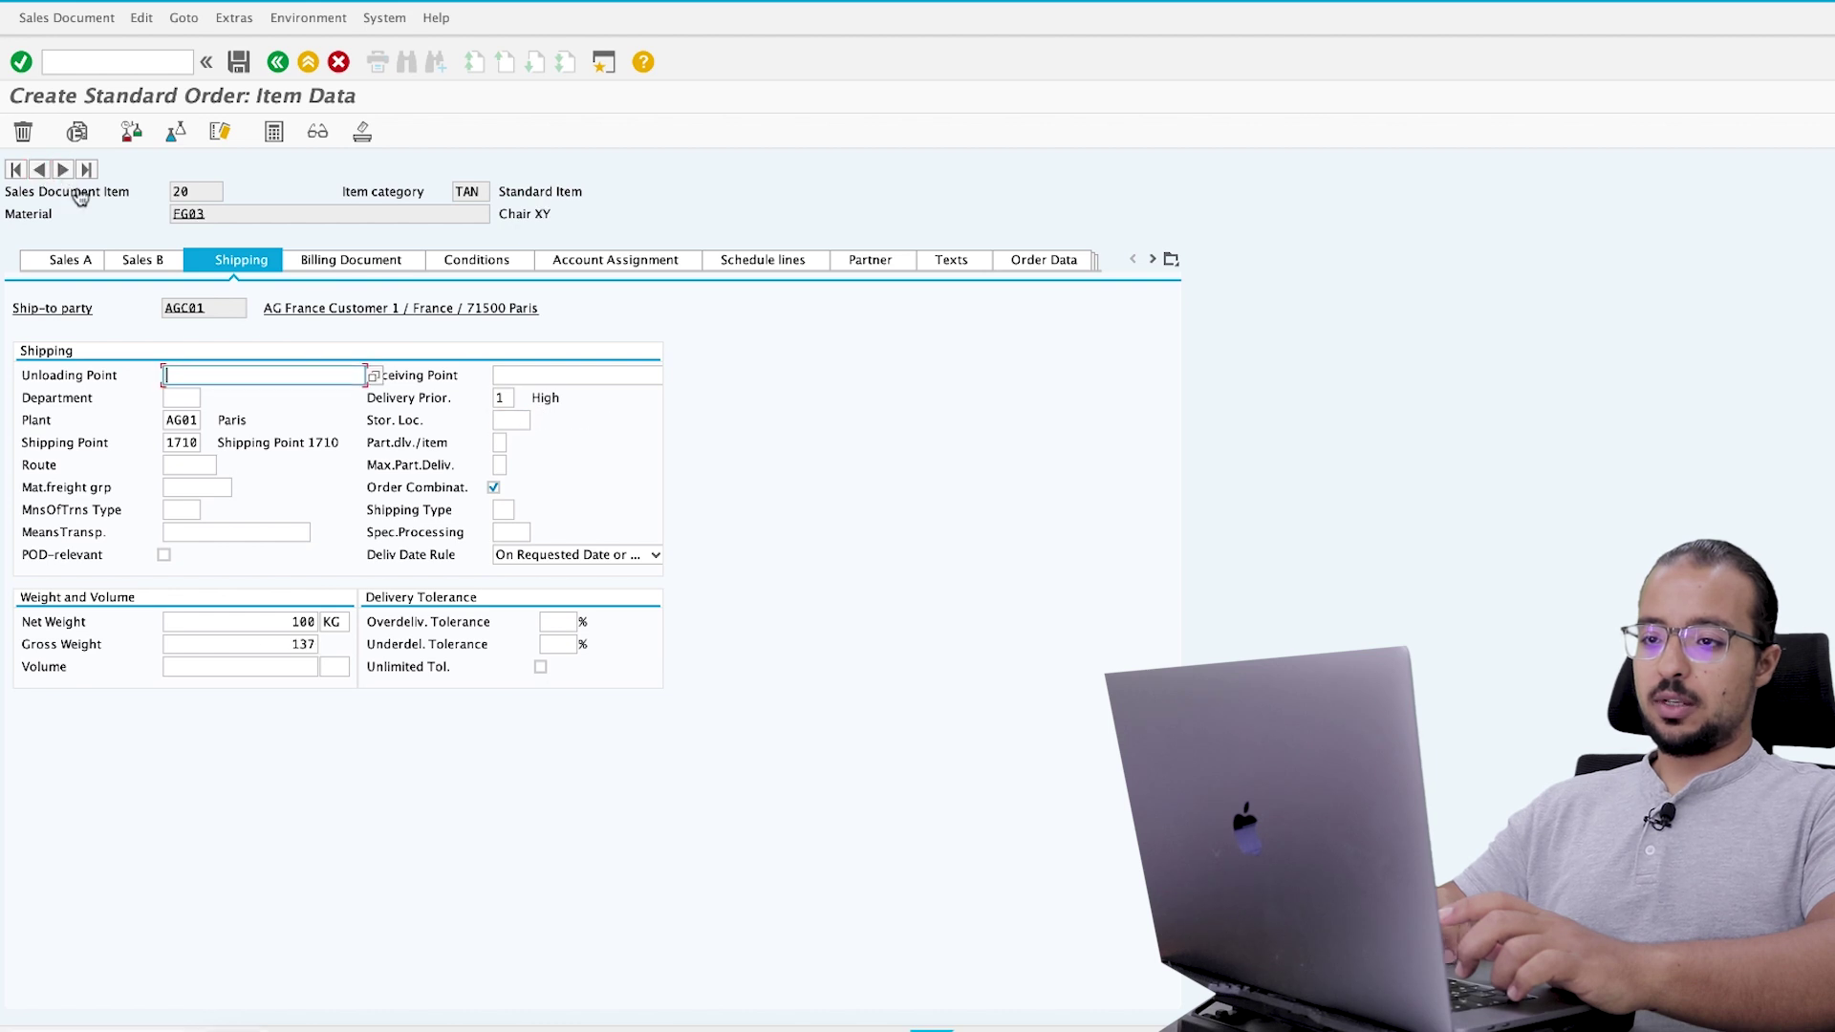
{"action": "left_click", "coordinate": [514, 420]}
{"action": "left_click", "coordinate": [510, 441]}
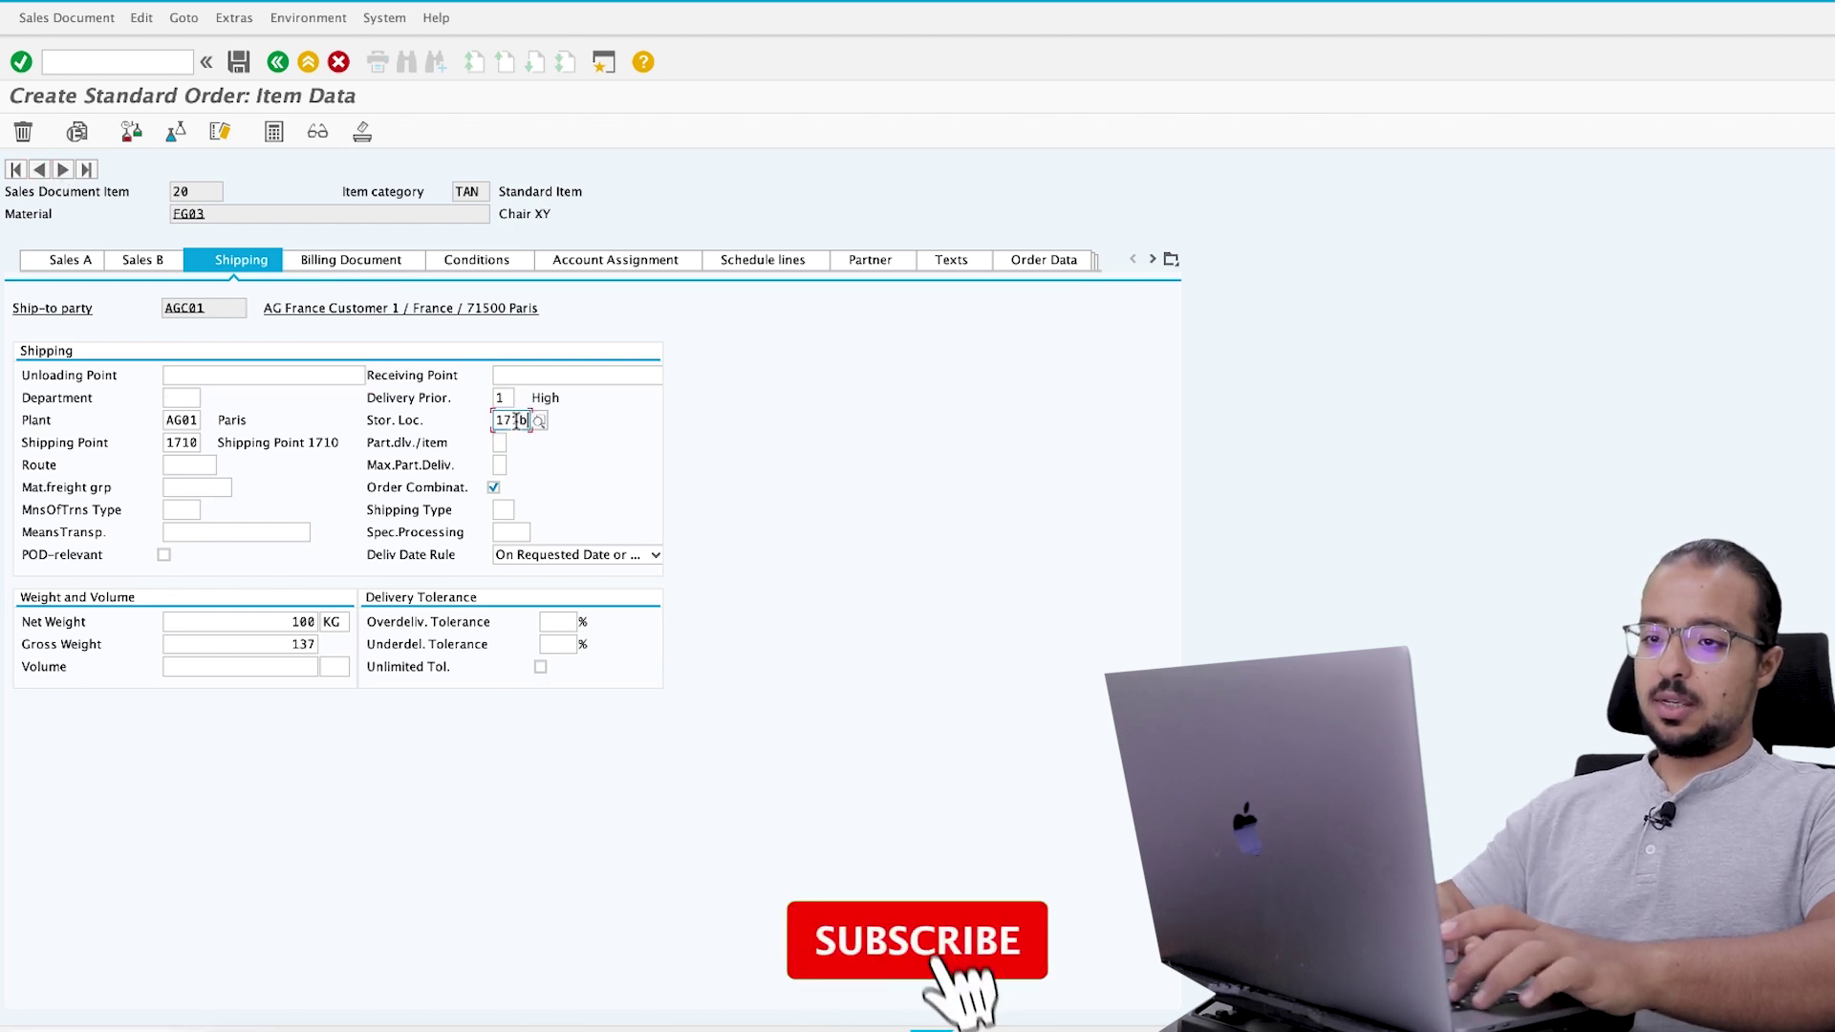
- Set the storage location of item 10 (FG02) to 171B and save the standard order
{"action": "left_click", "coordinate": [38, 170]}
{"action": "left_click", "coordinate": [512, 421]}
{"action": "left_click", "coordinate": [510, 440]}
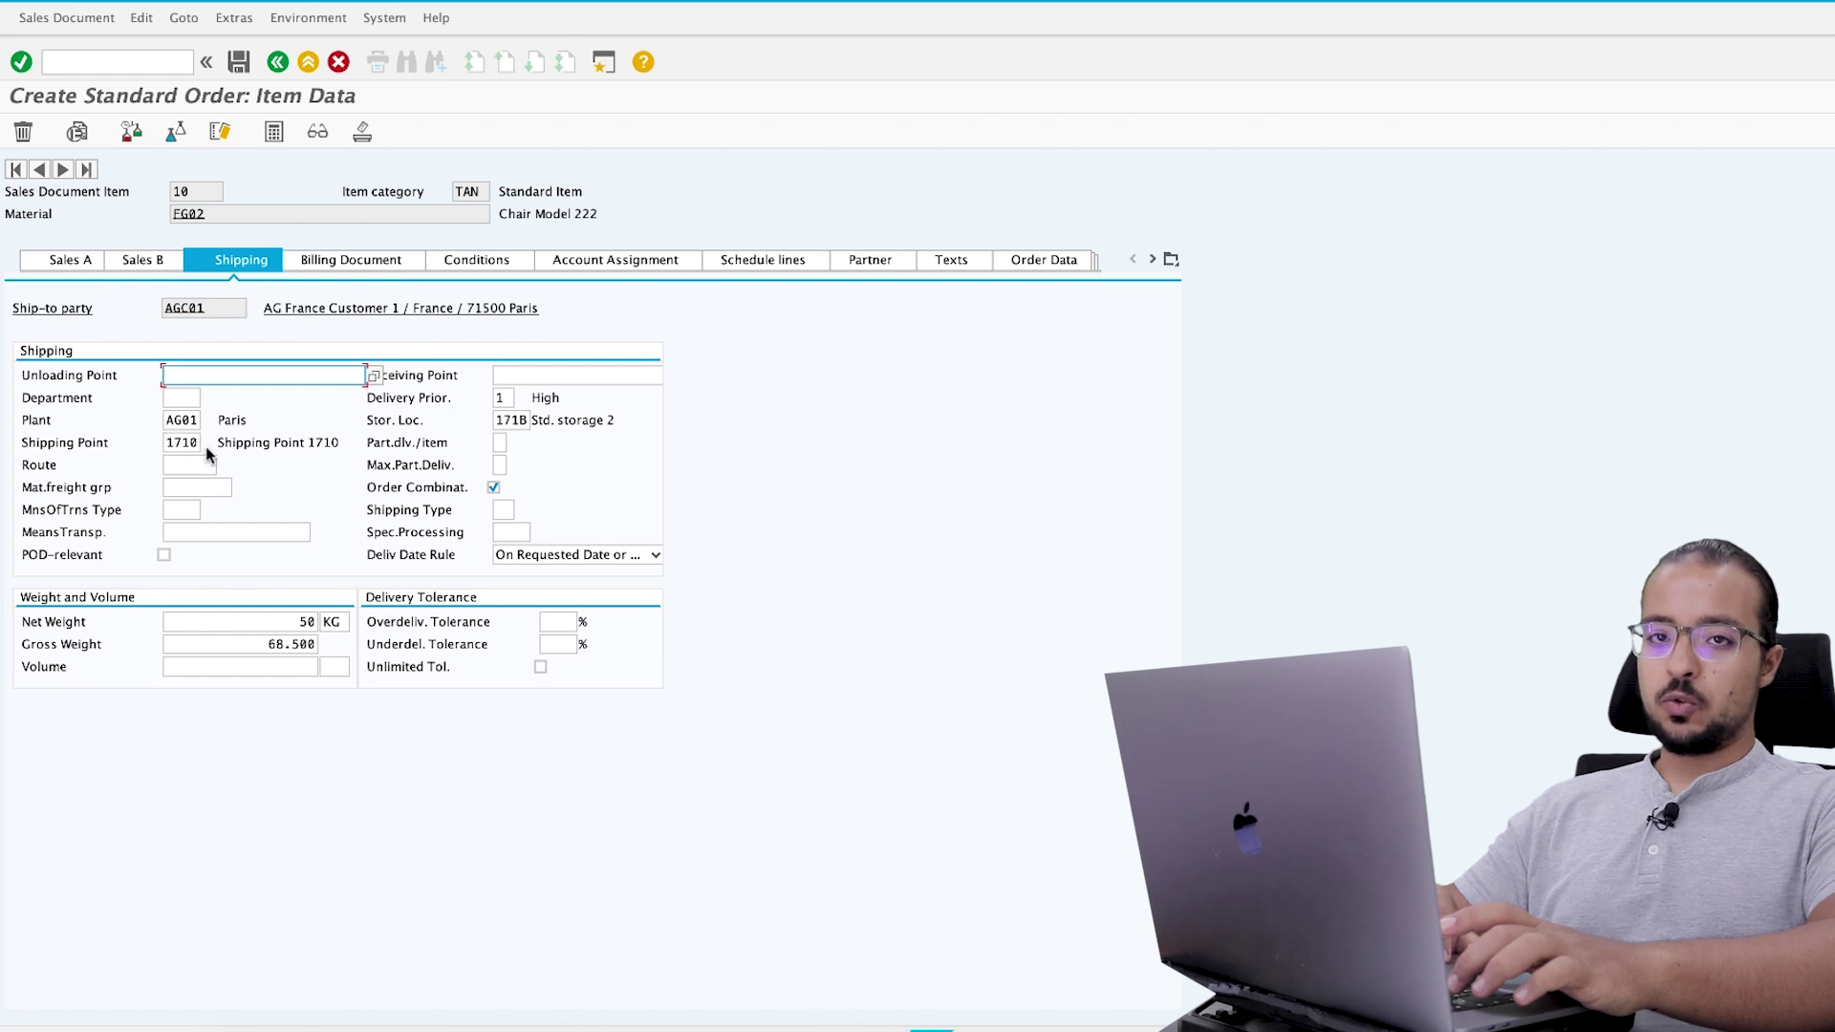
{"action": "left_click", "coordinate": [282, 67]}
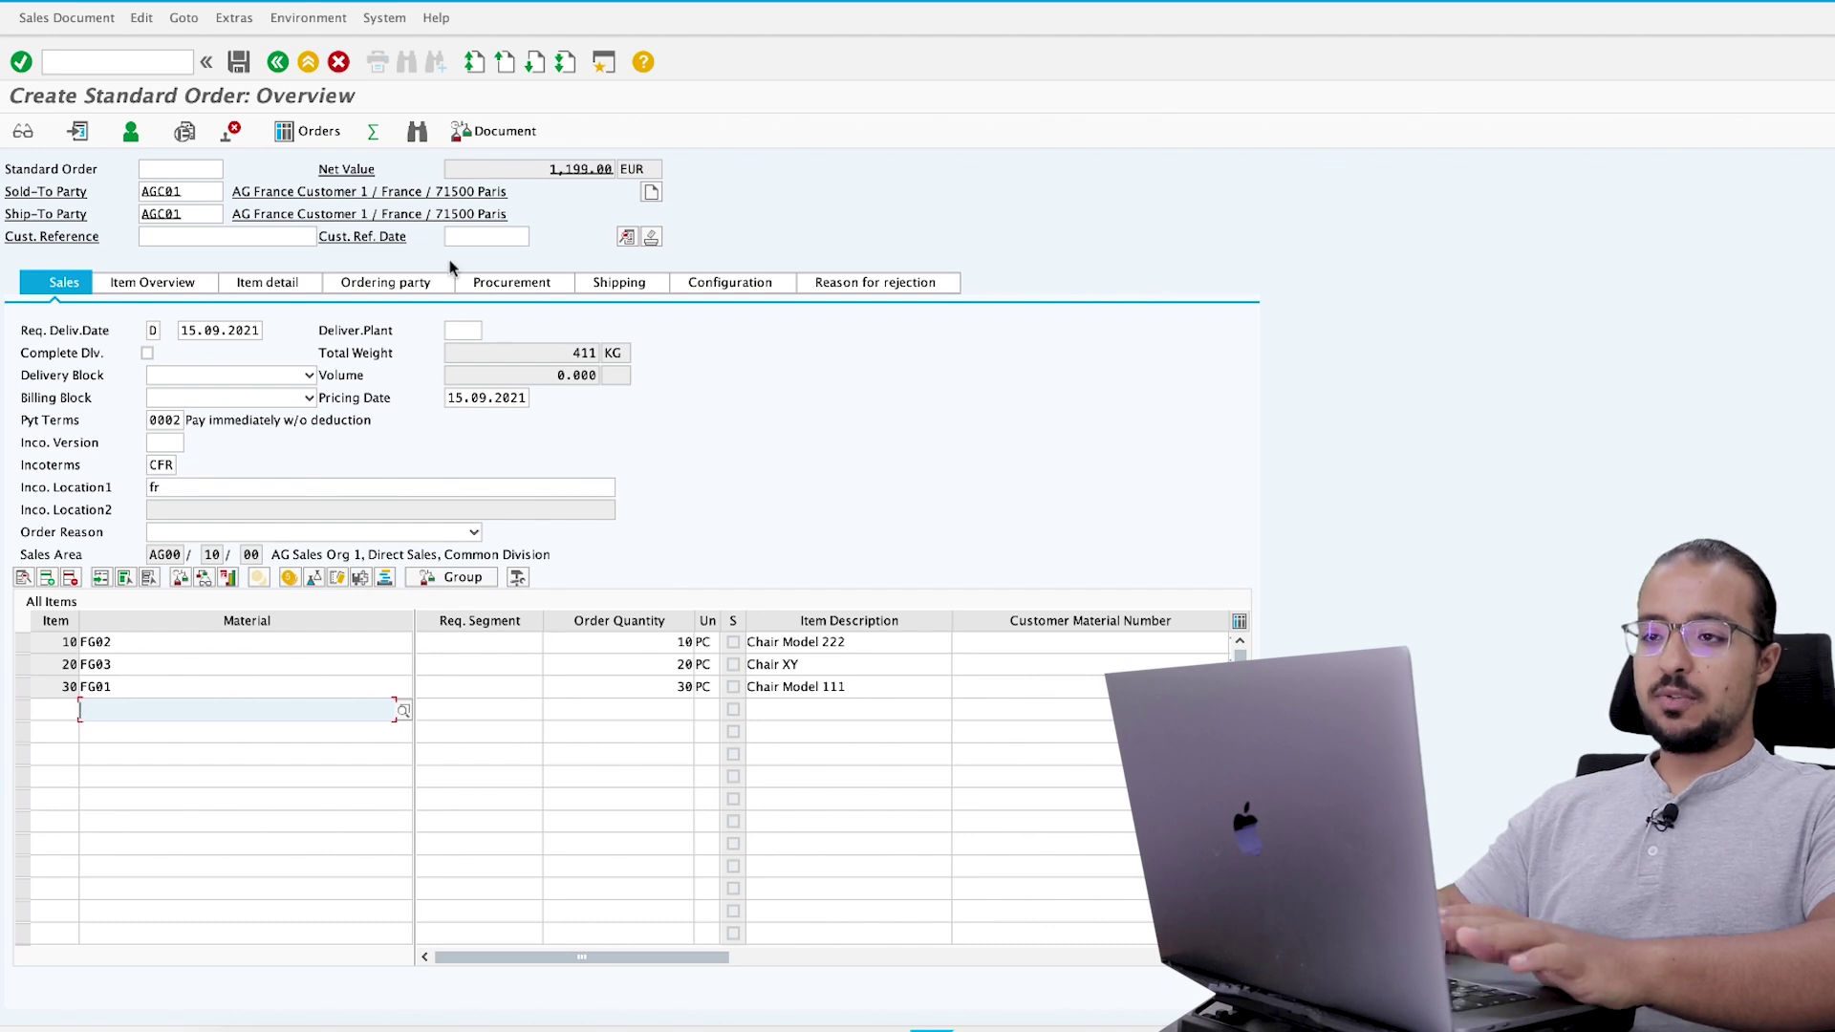
{"action": "key", "text": "ctrl+s"}
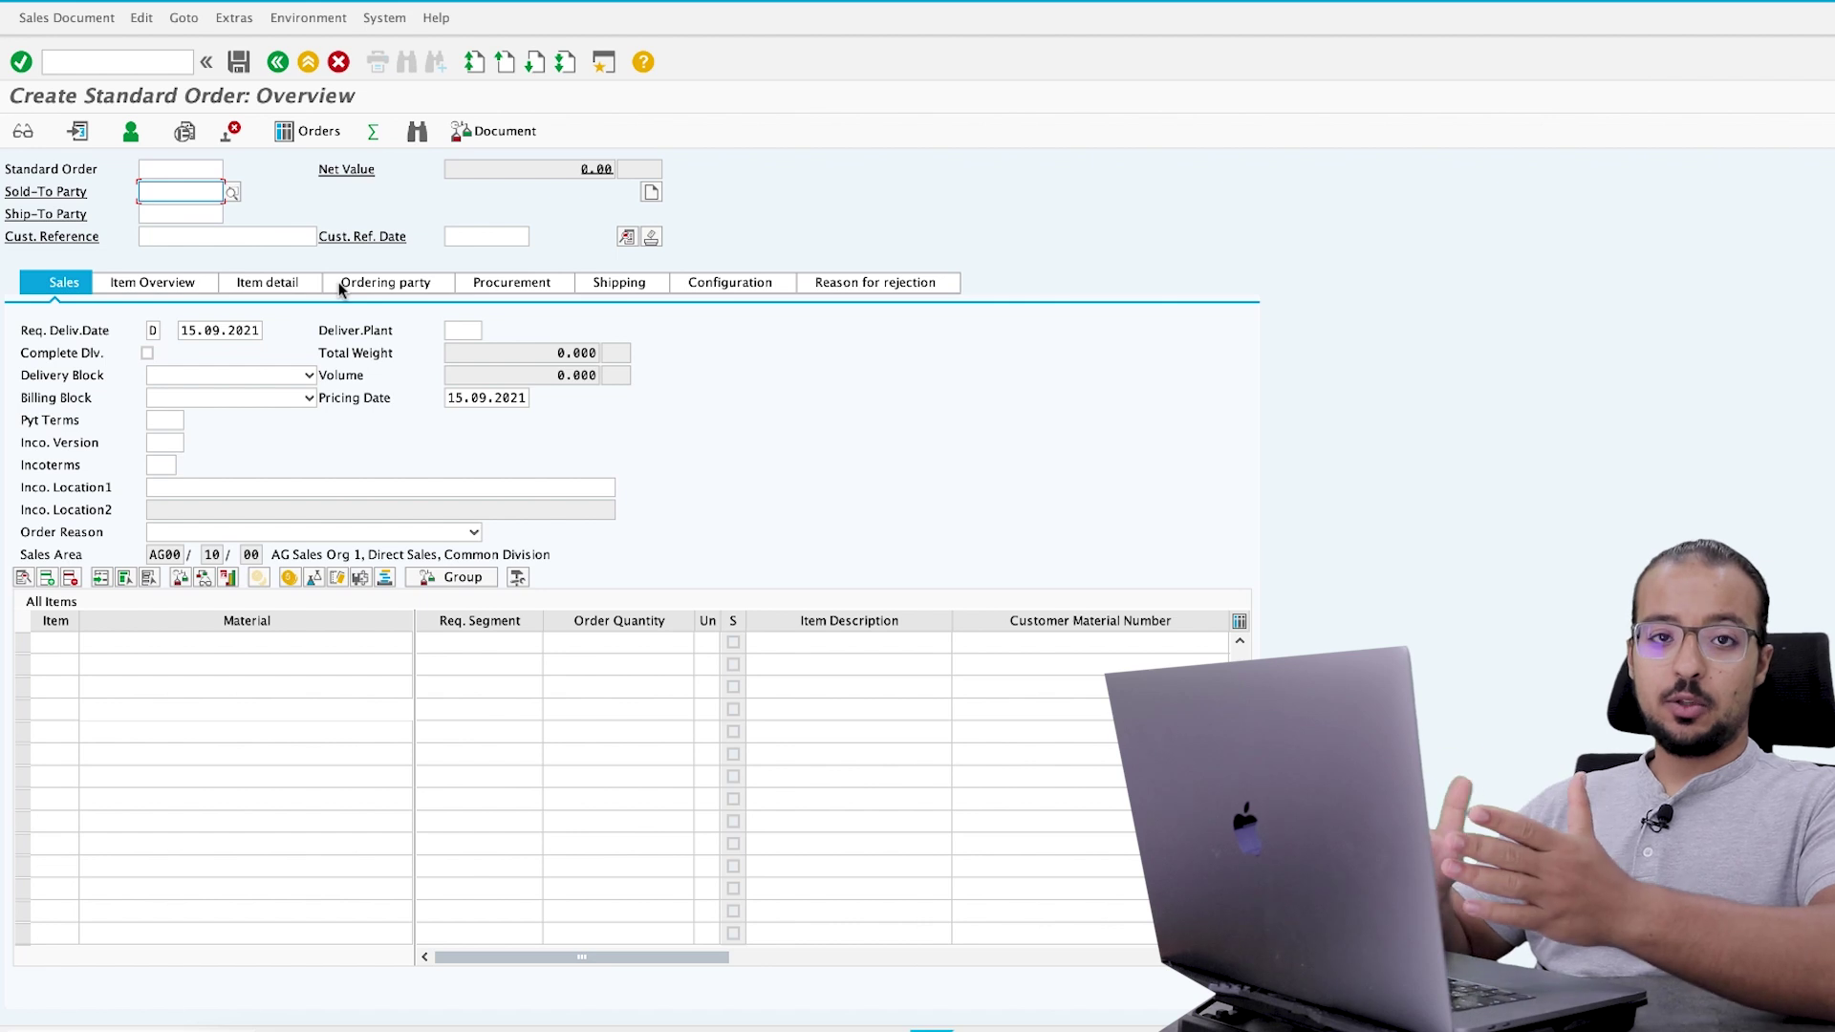
- Start the Fiori launchpad in a new session with /o/ui2/flp and open the Gross Margin (Presumed/Actual) app
{"action": "left_click", "coordinate": [102, 63]}
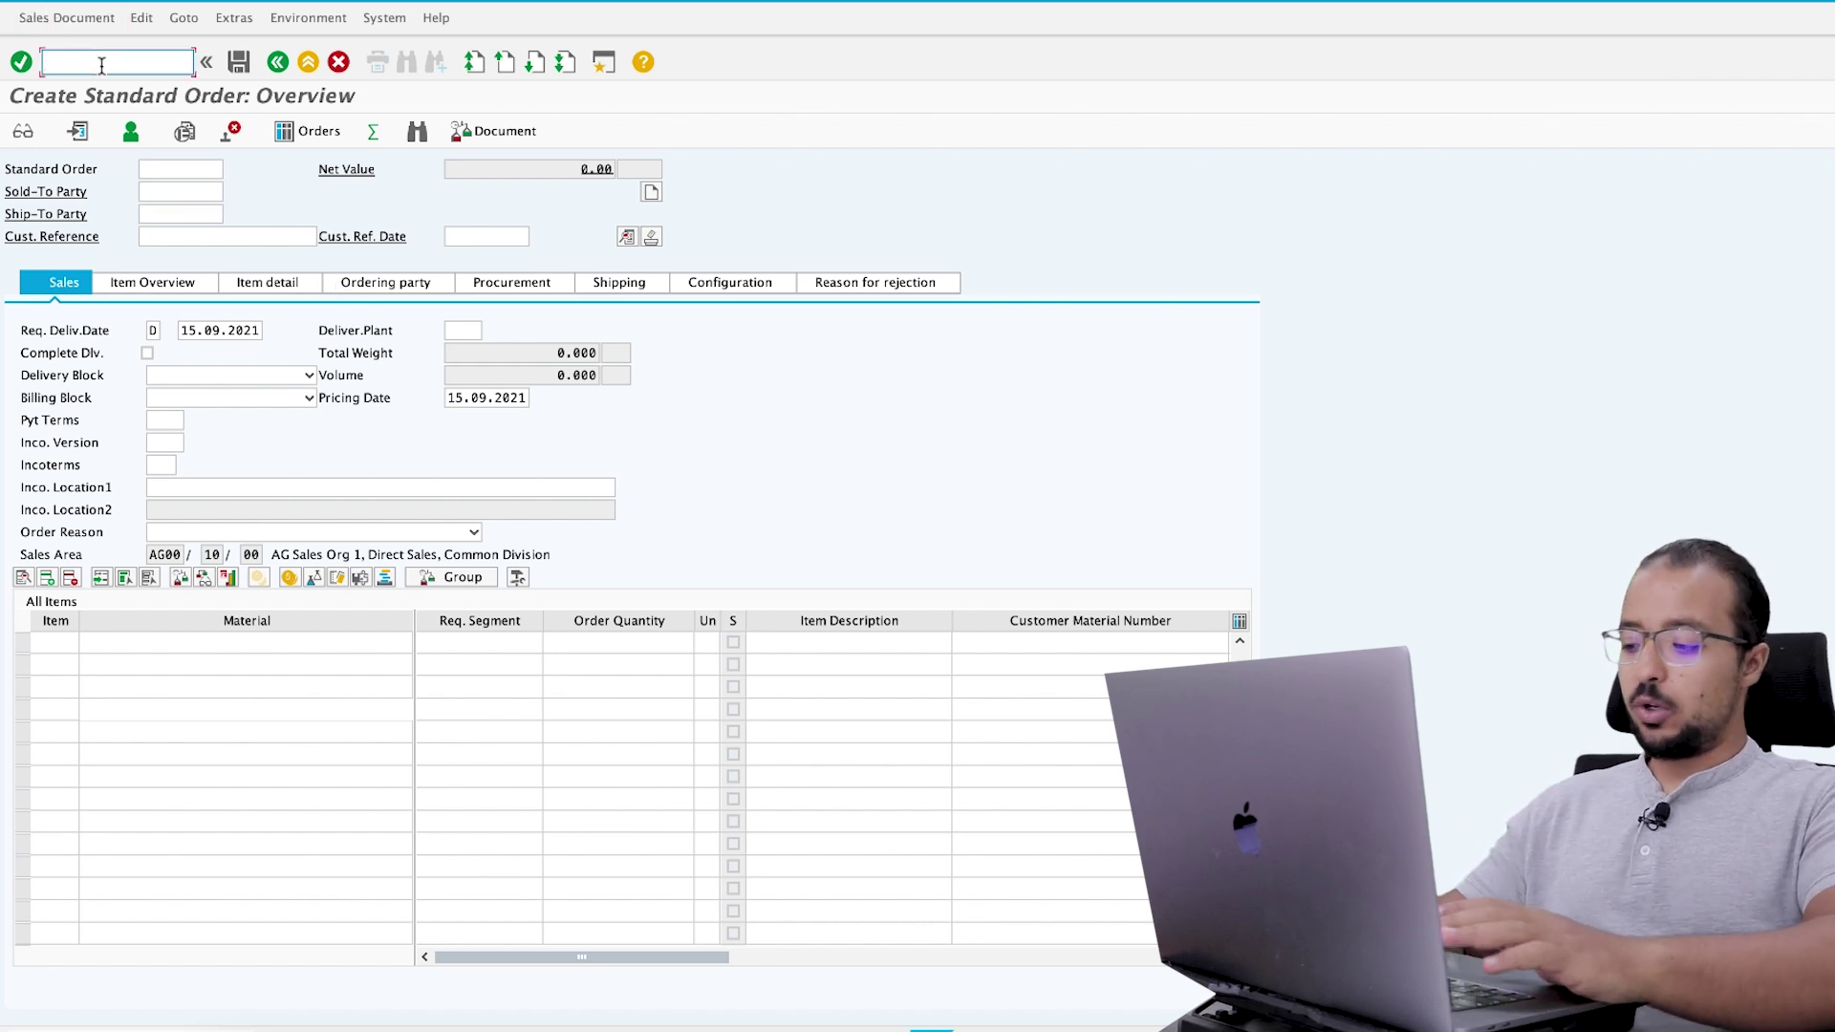
{"action": "type", "text": "/"}
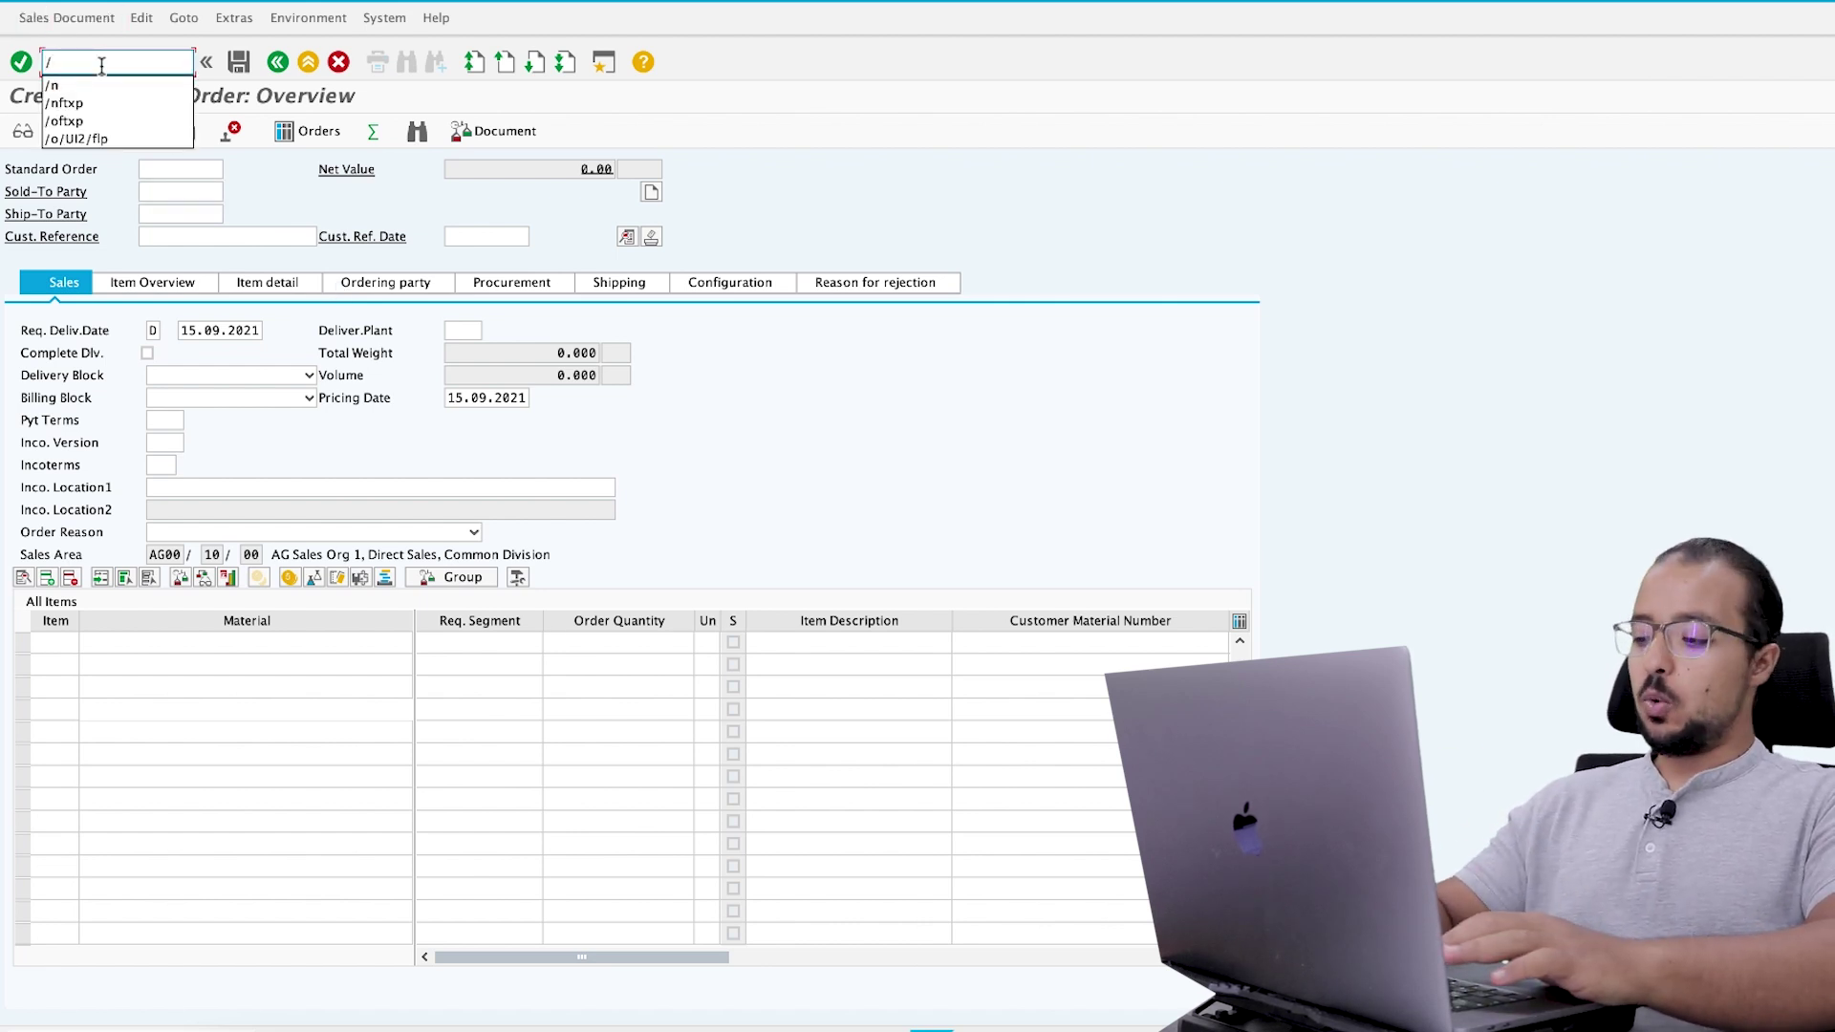
{"action": "type", "text": "o"}
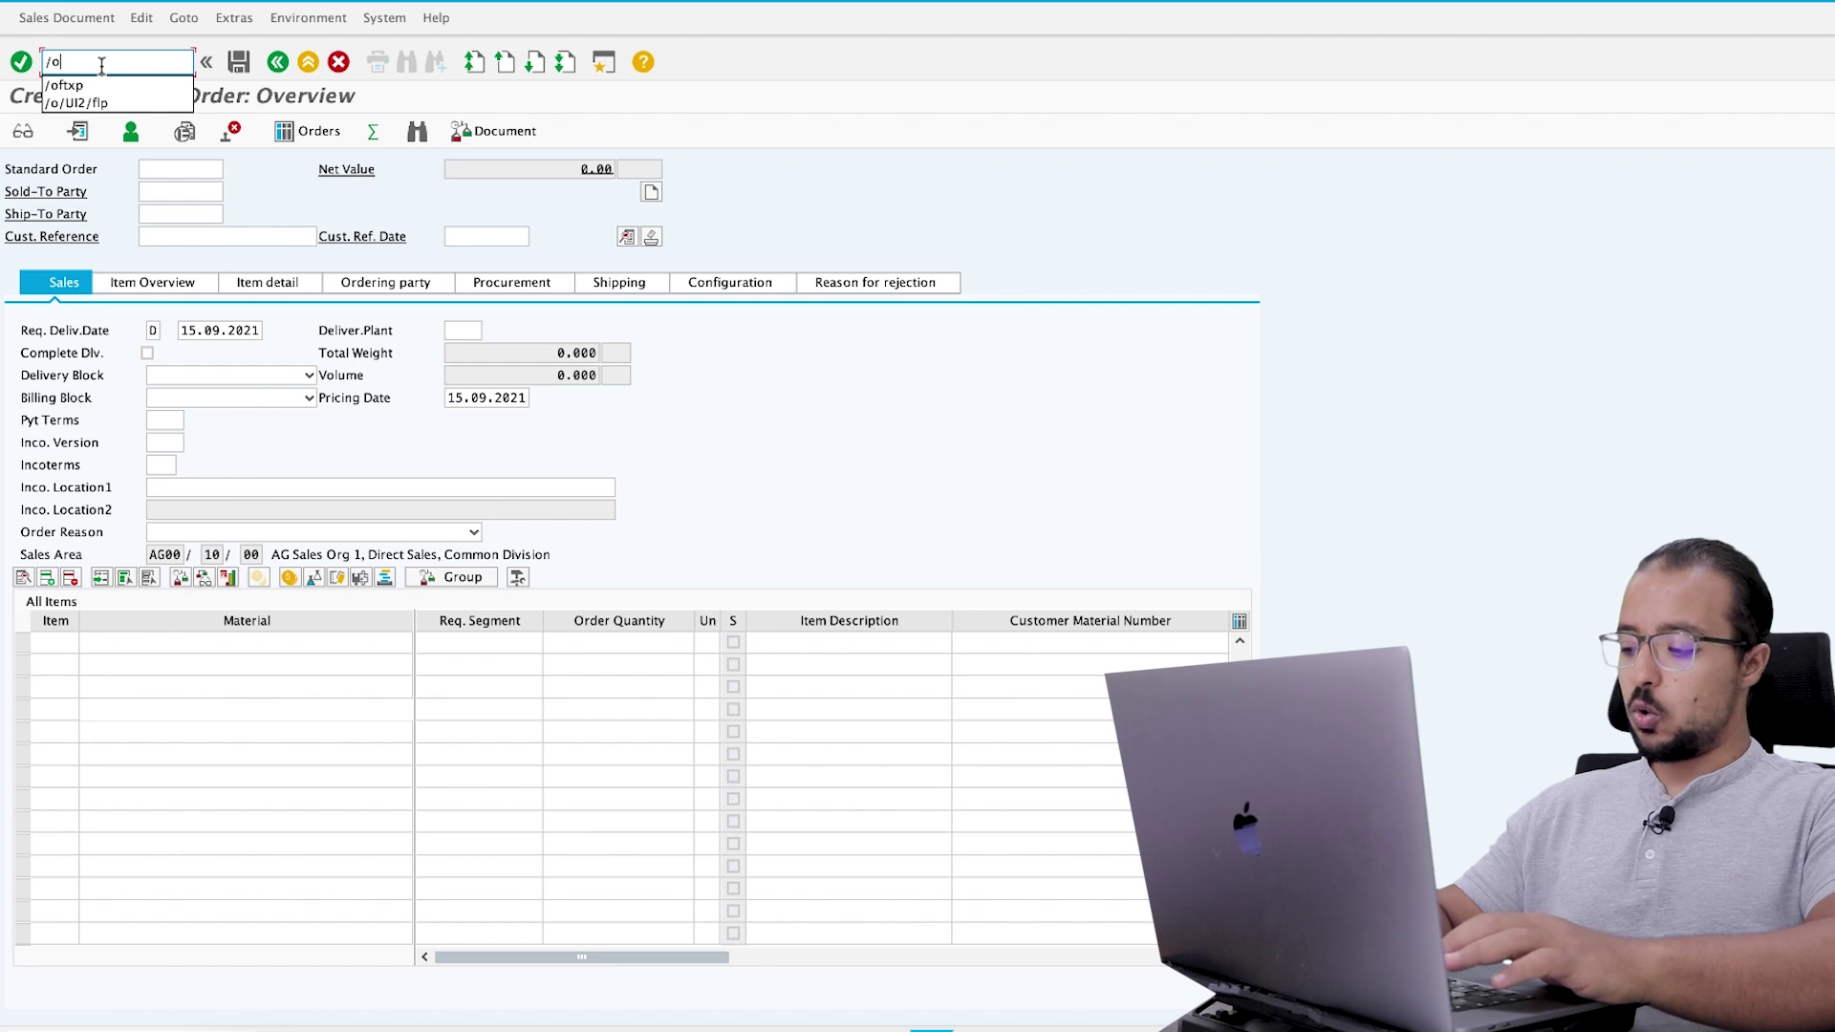
{"action": "type", "text": "/ui2/flp"}
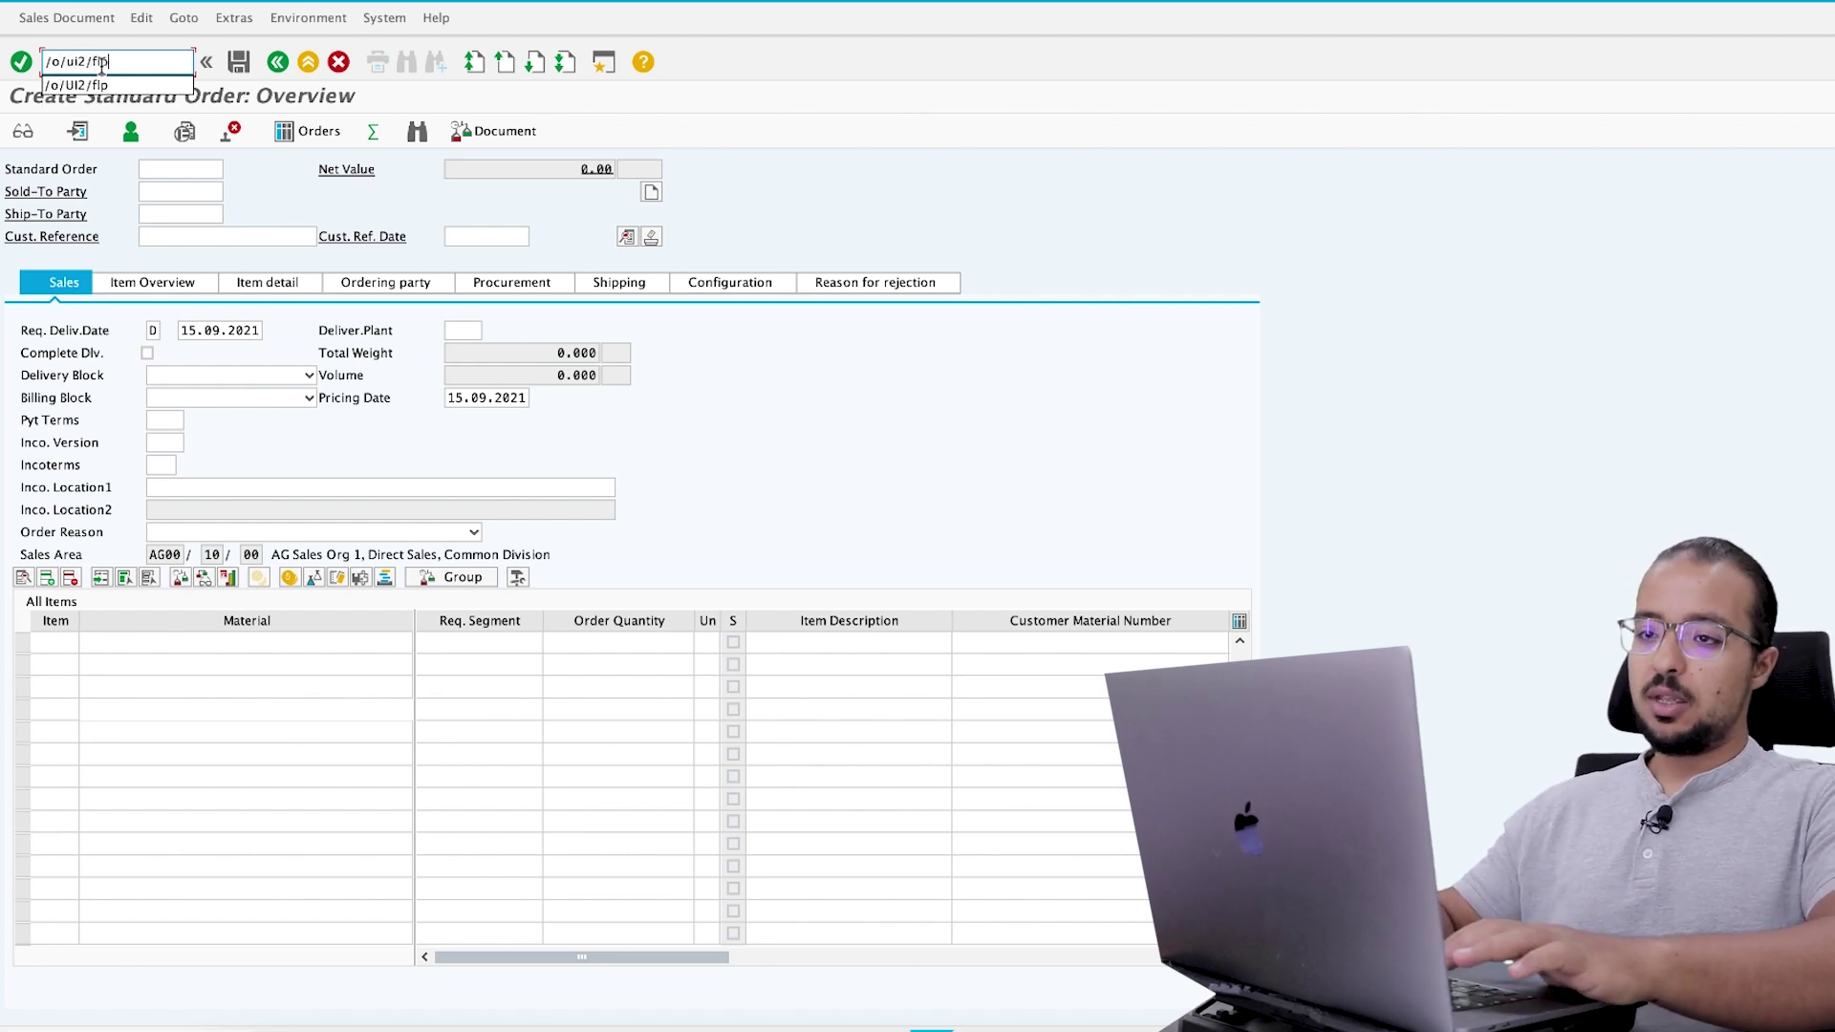
{"action": "key", "text": "Return"}
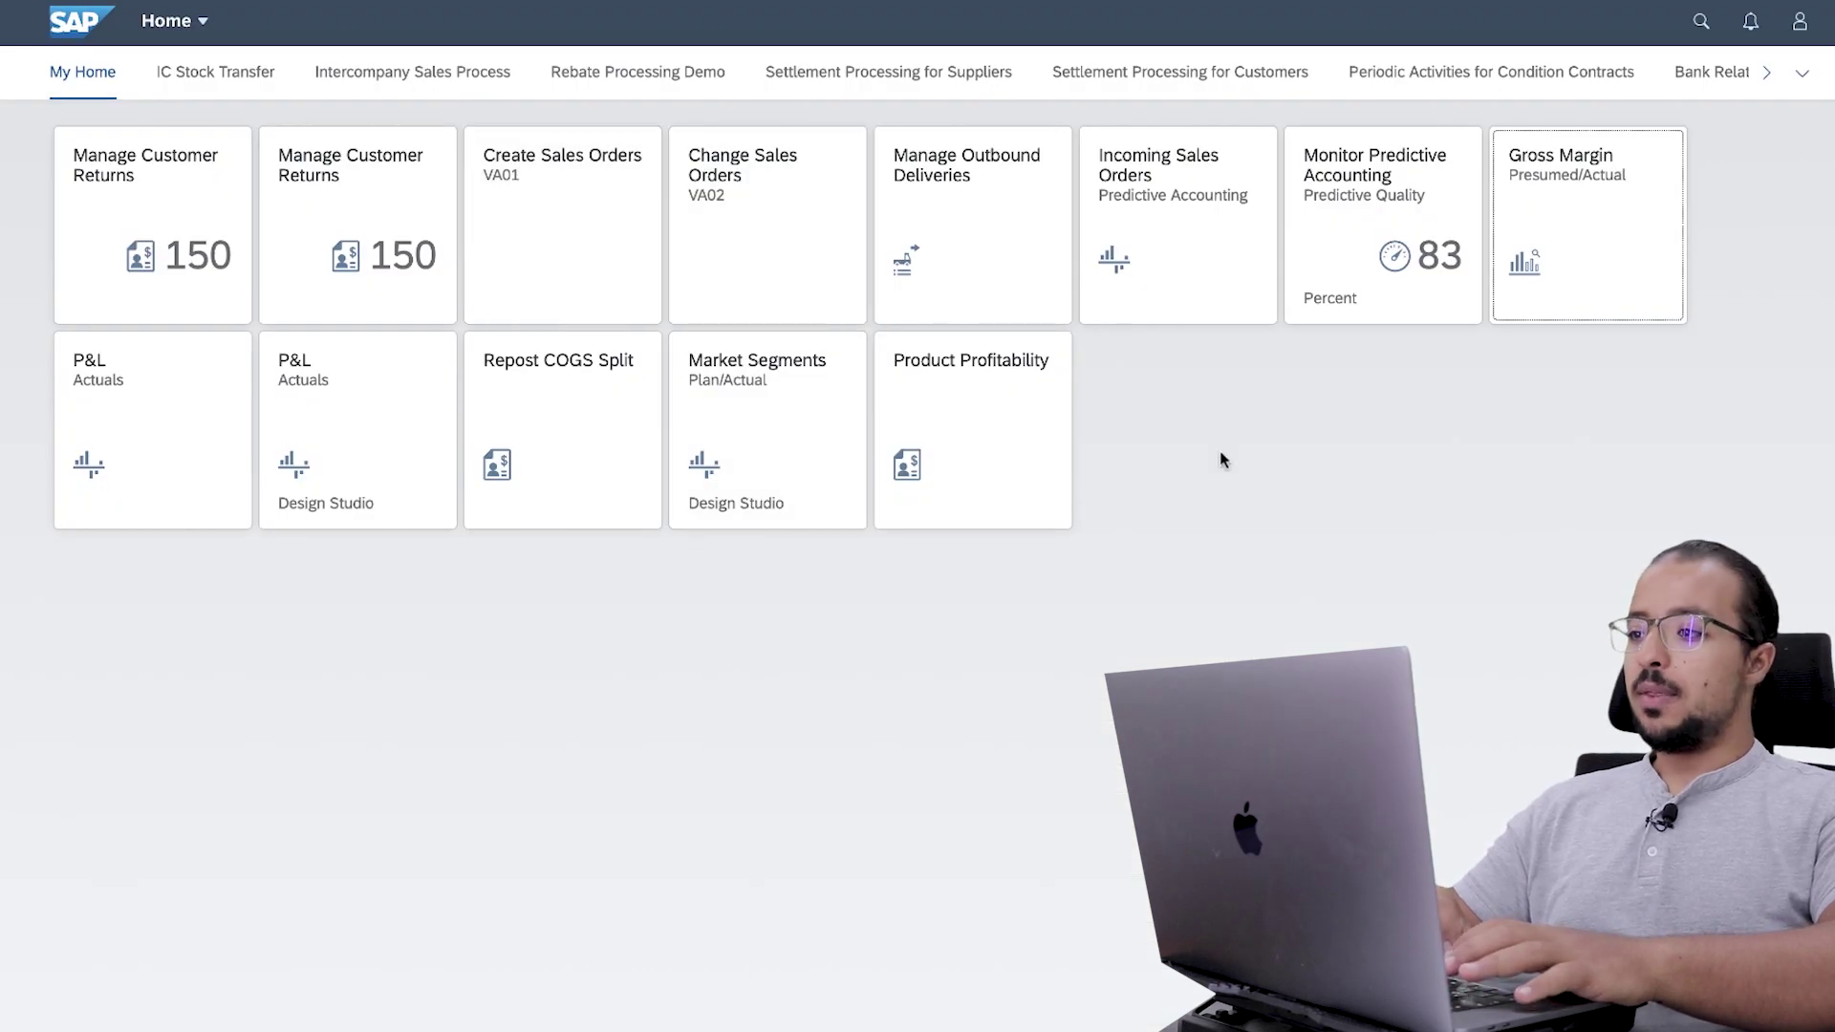
{"action": "left_click", "coordinate": [1565, 204]}
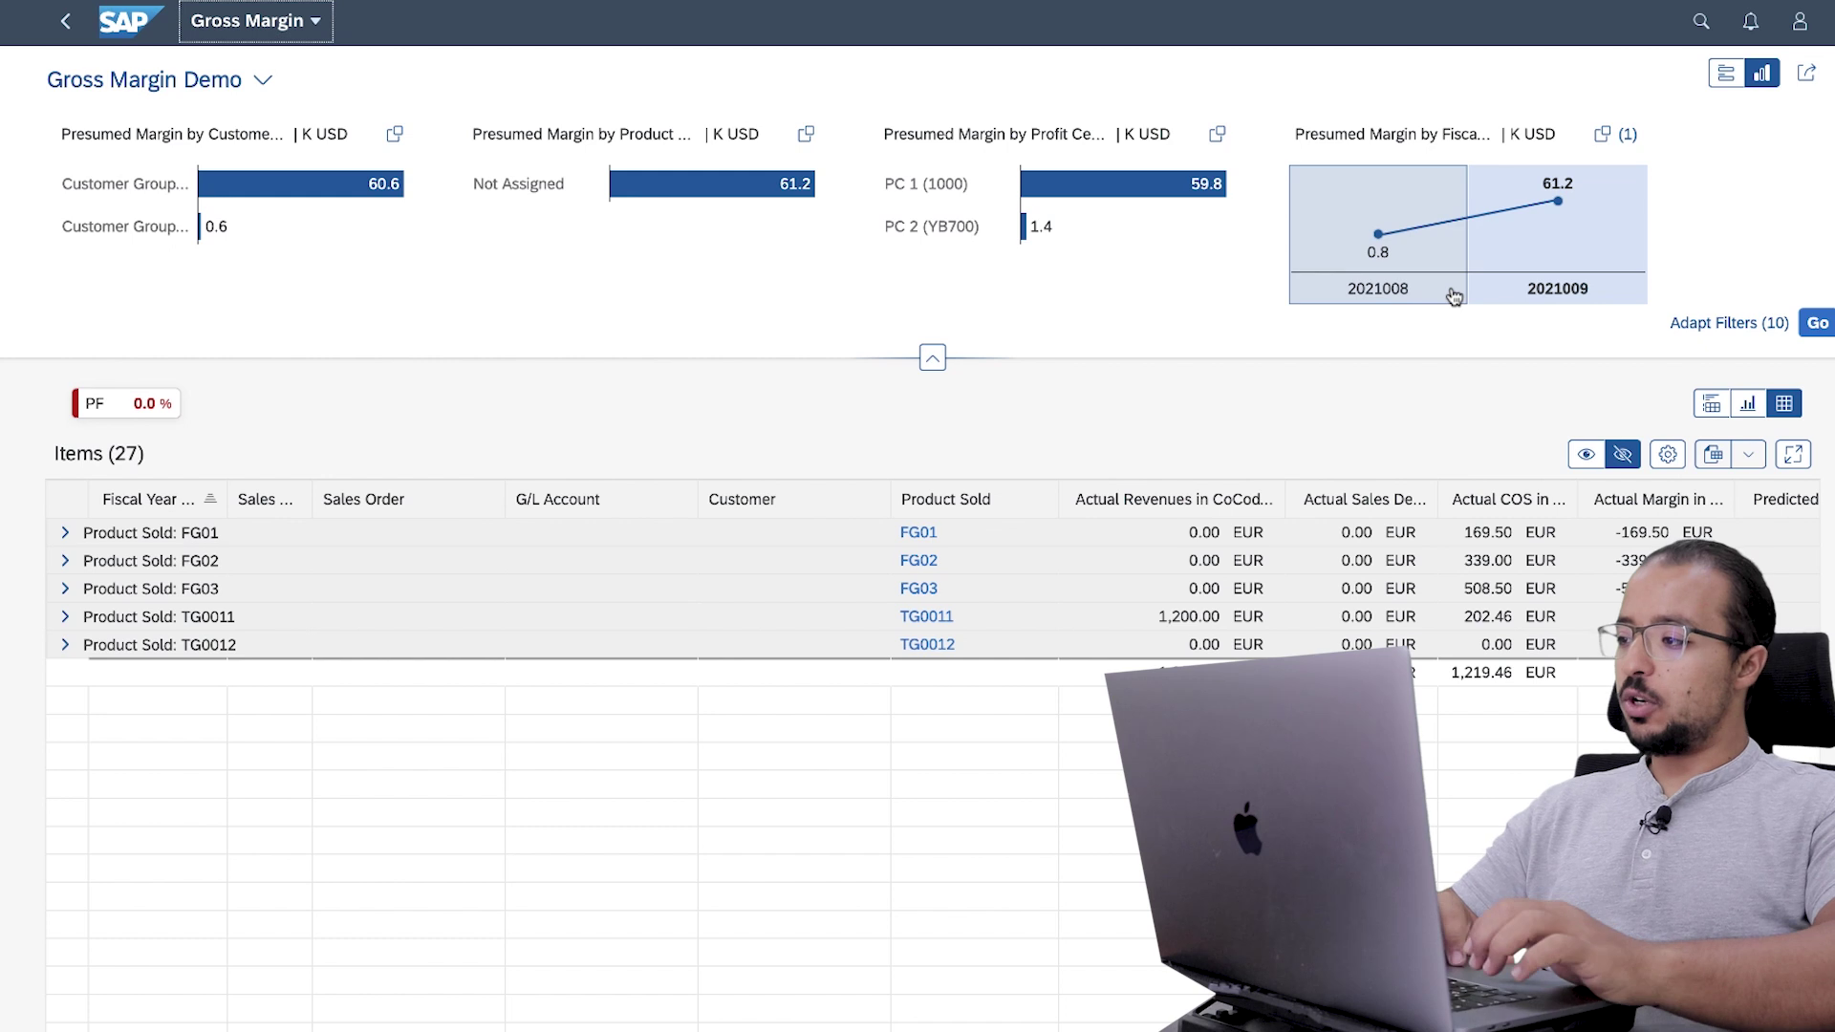
- Show the Gross Margin report's adaptable filters in compact form and remove the company code value AG01
{"action": "left_click", "coordinate": [1700, 334]}
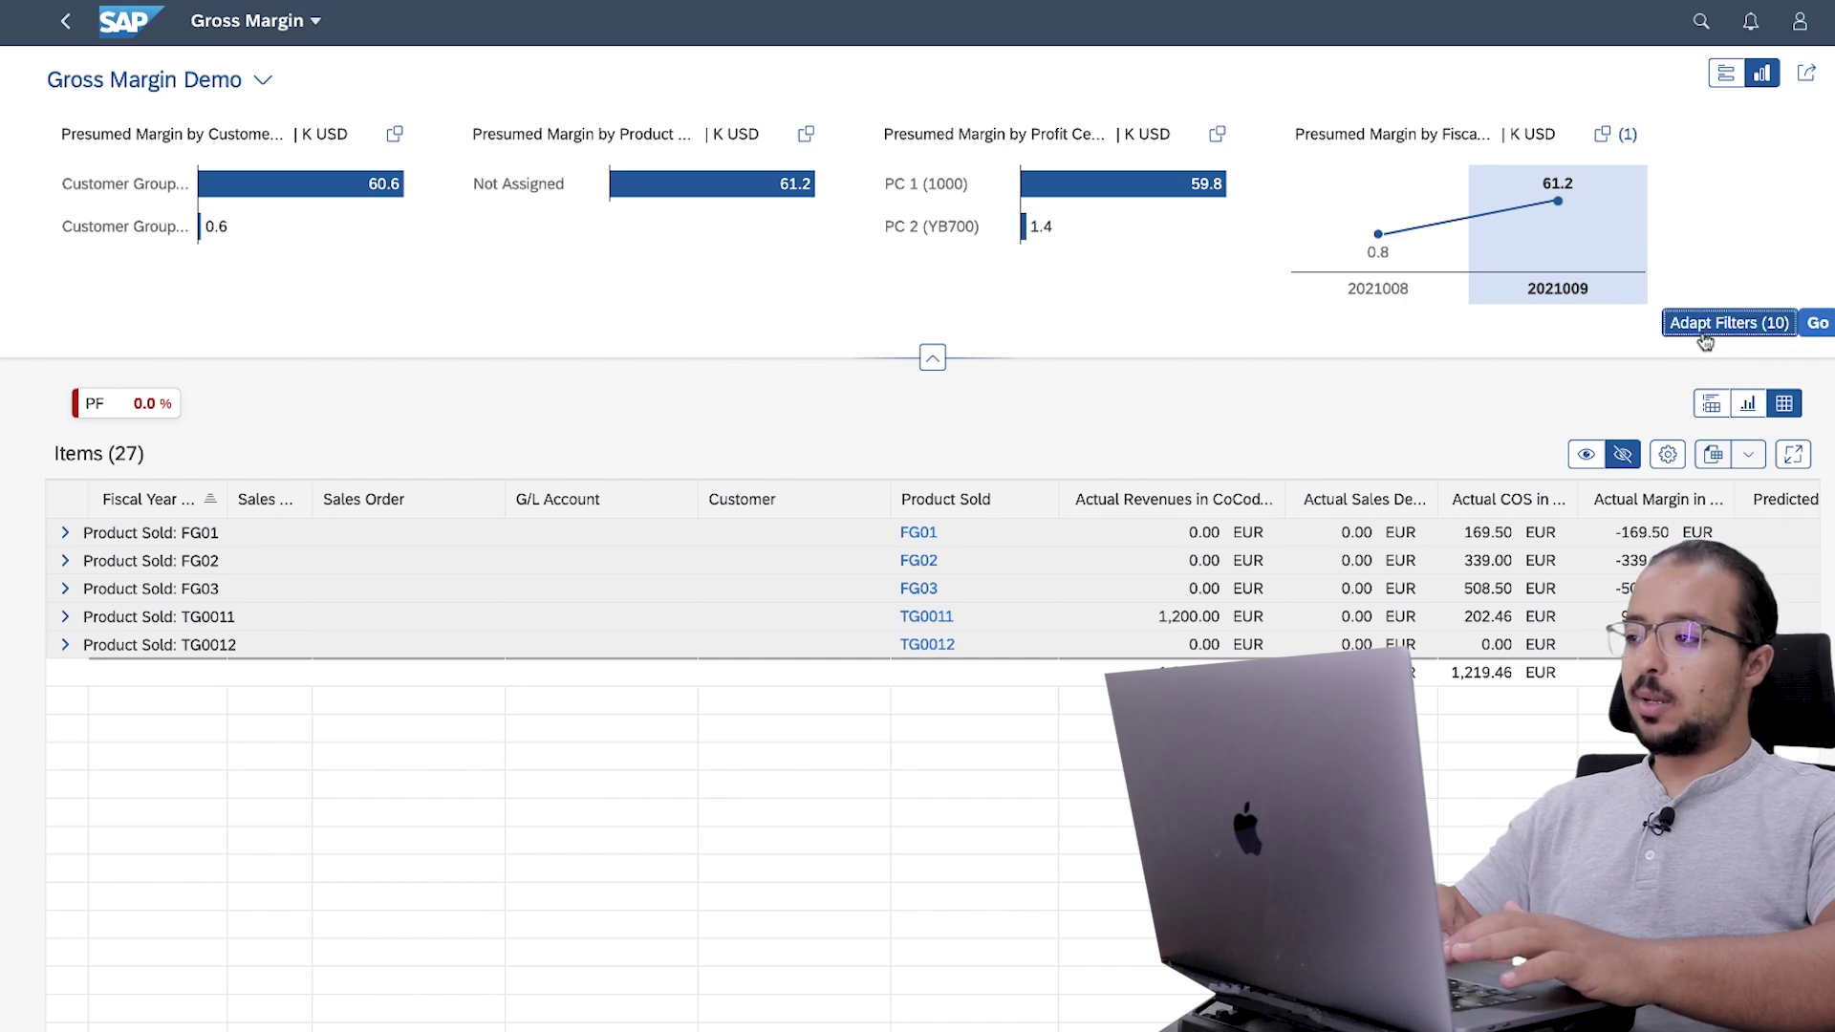
{"action": "left_click", "coordinate": [1282, 226]}
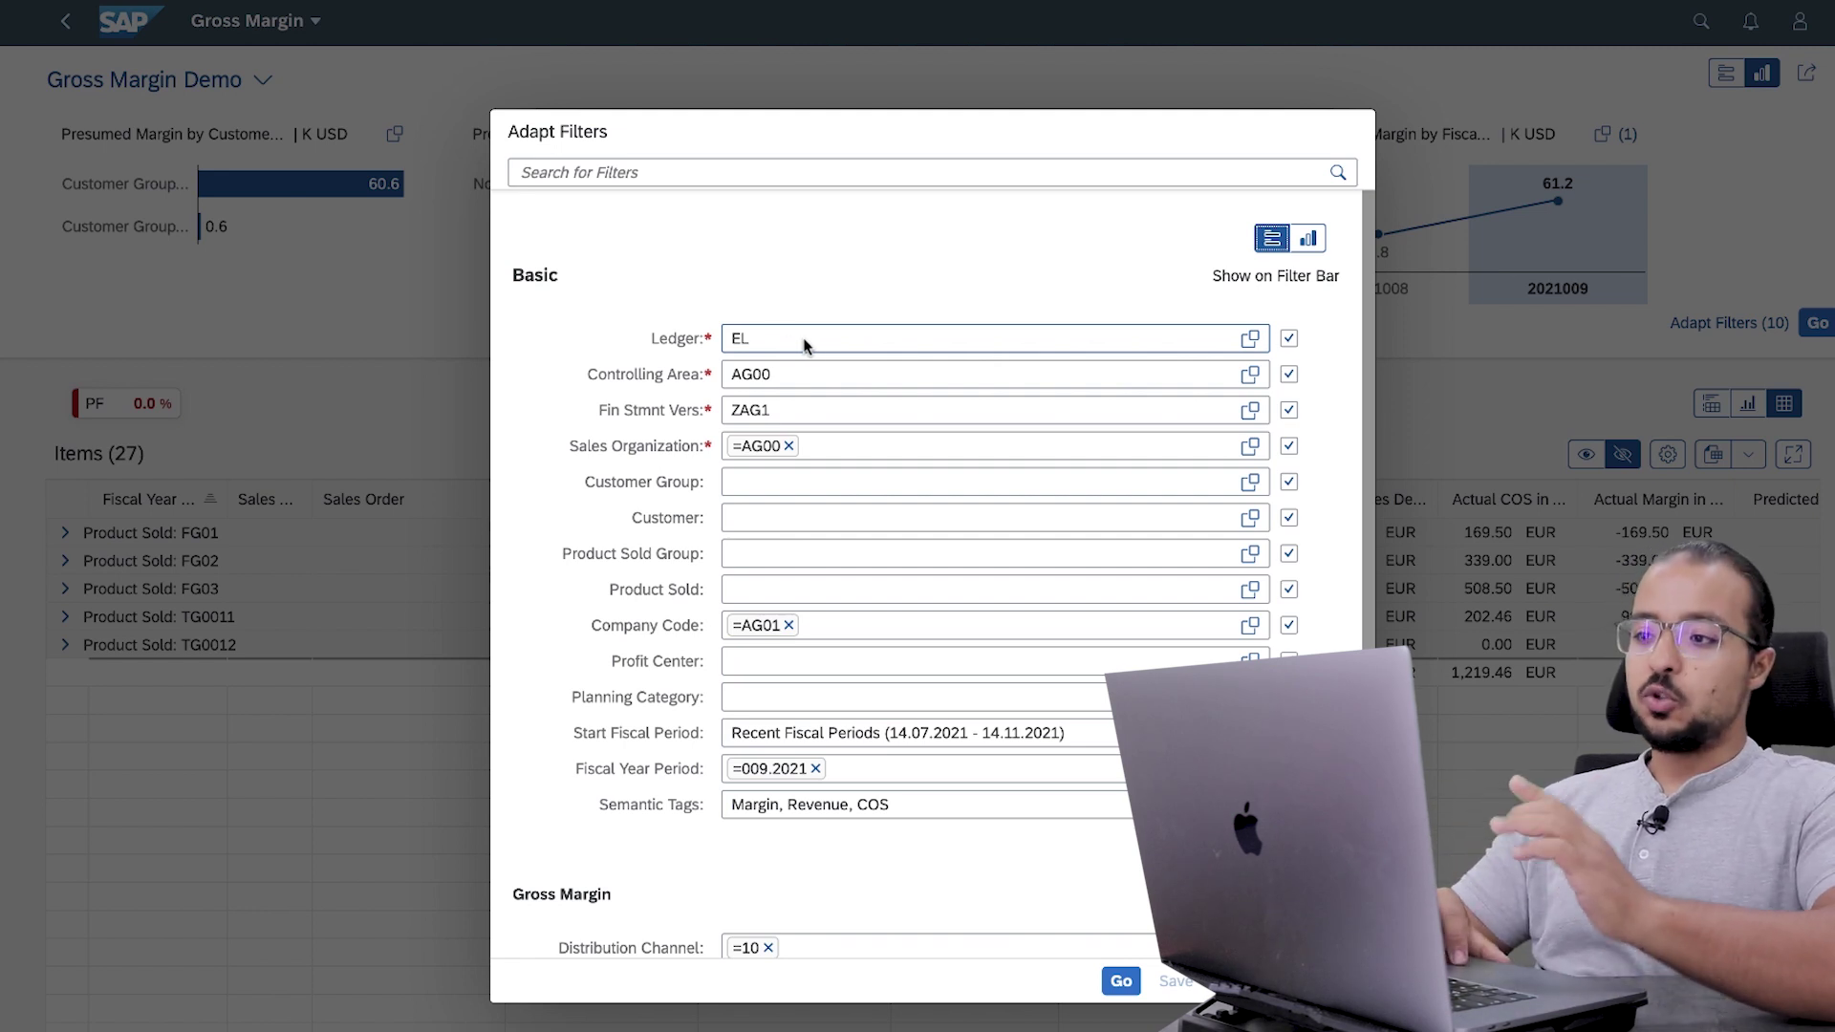
{"action": "left_click", "coordinate": [774, 371]}
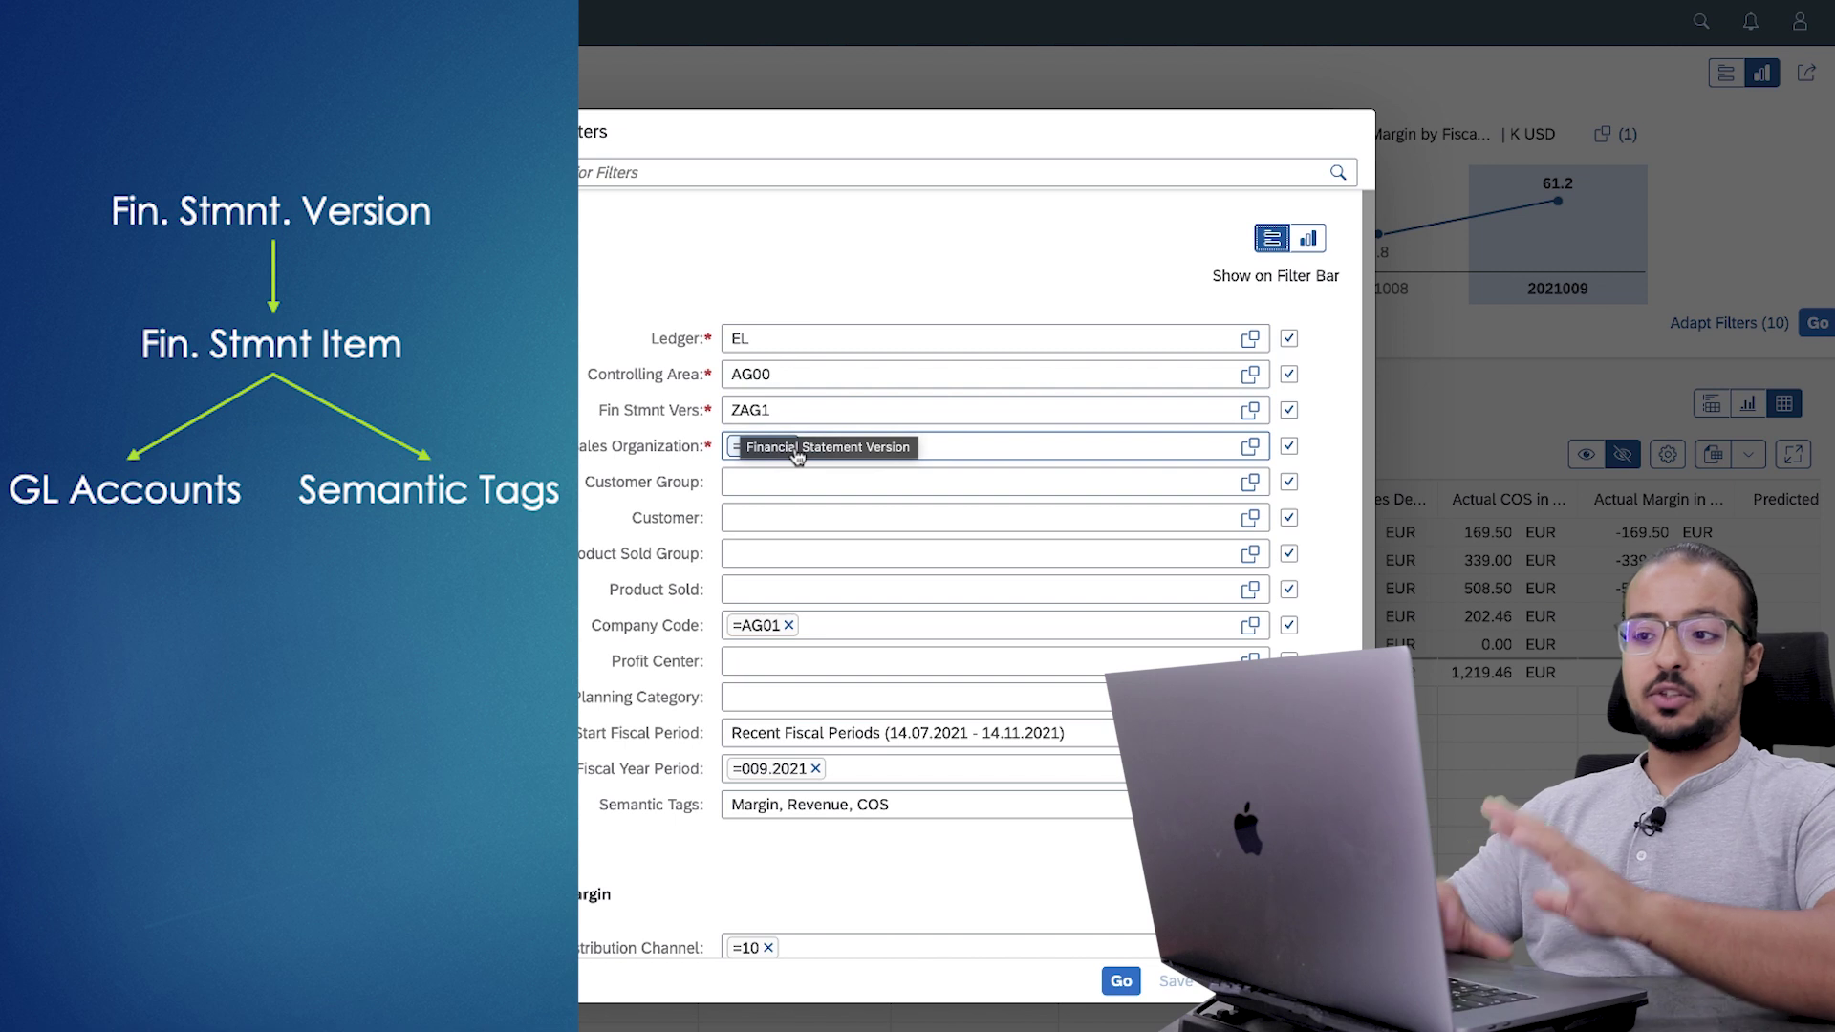
{"action": "left_click", "coordinate": [828, 413]}
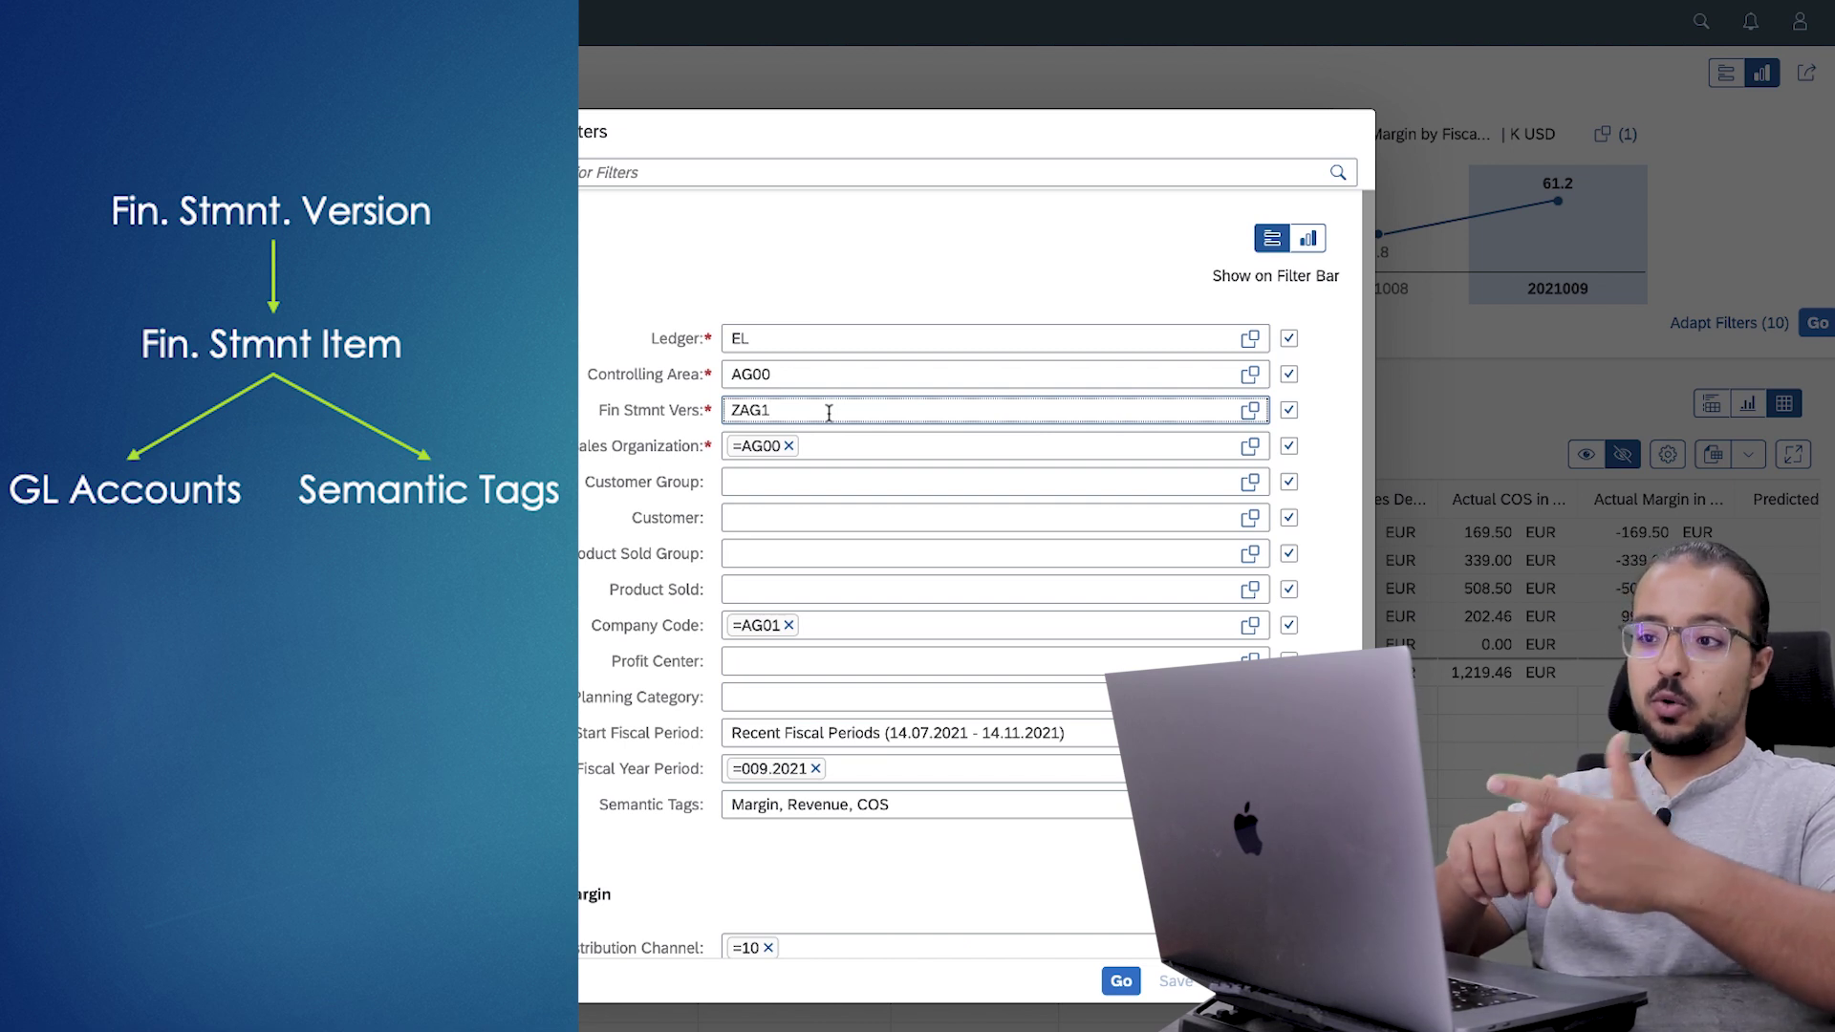
{"action": "left_click", "coordinate": [839, 444]}
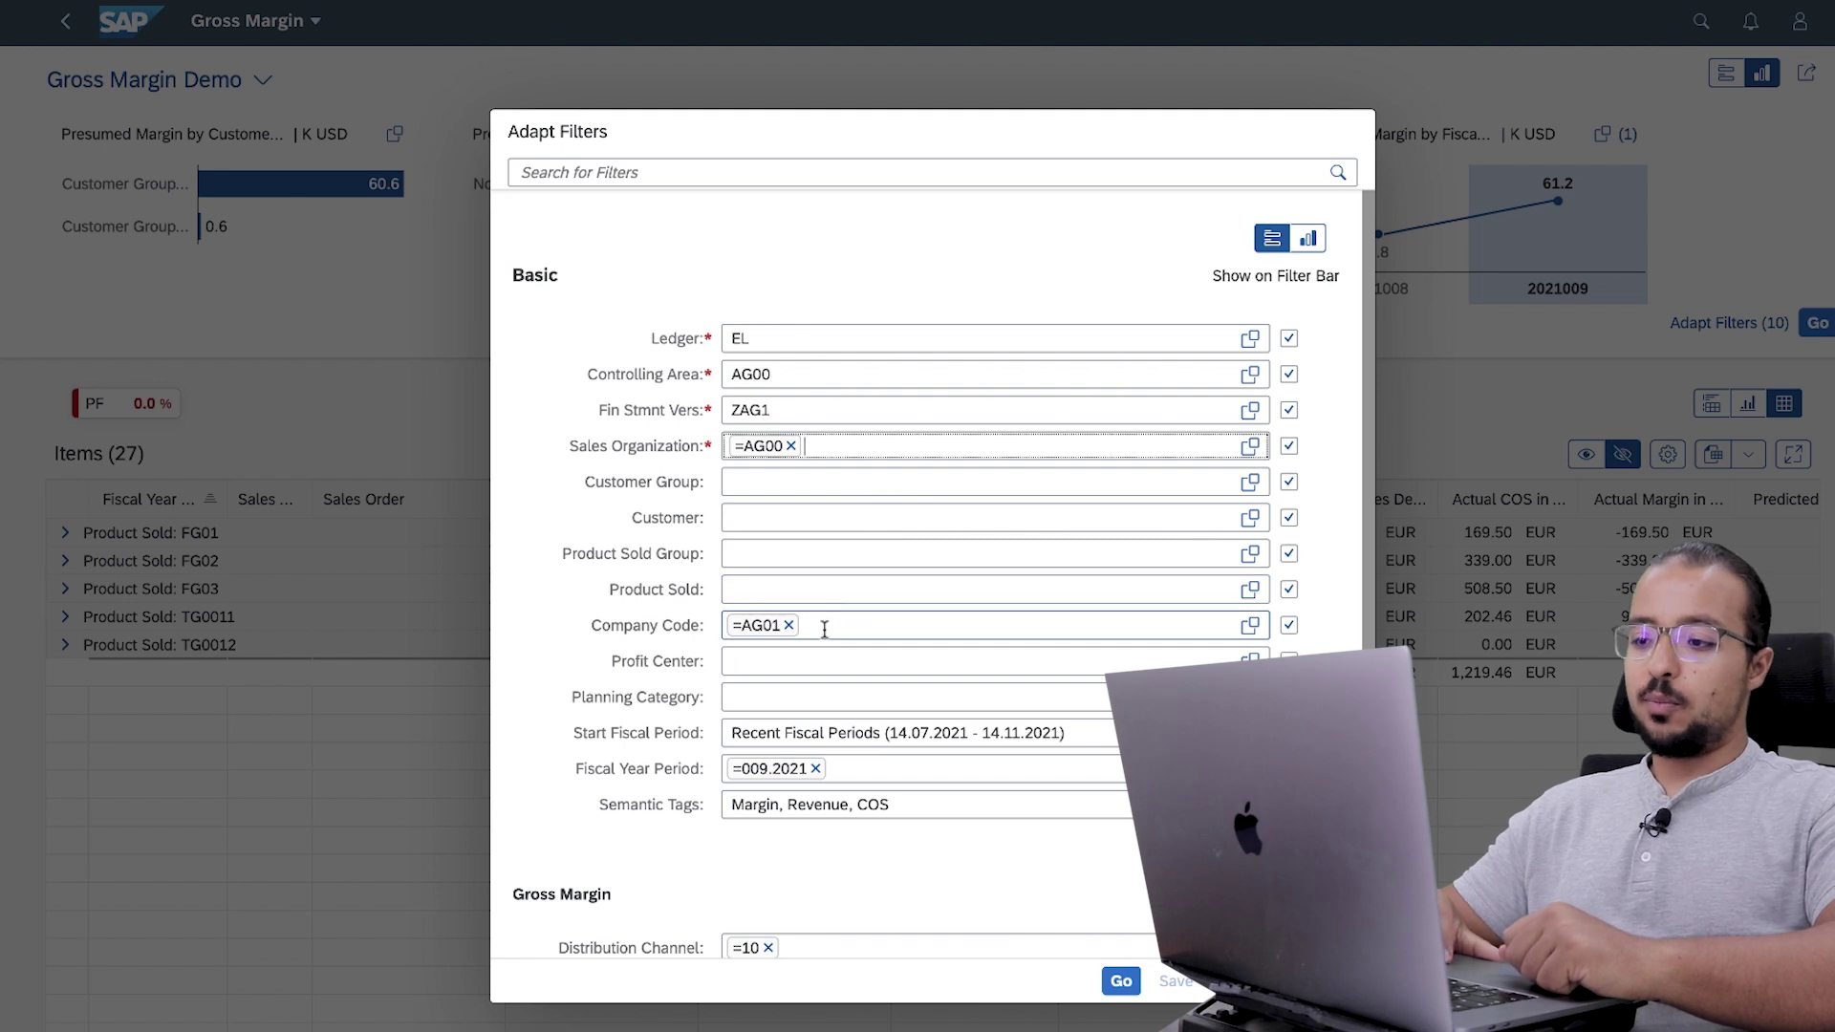
{"action": "left_click", "coordinate": [790, 626]}
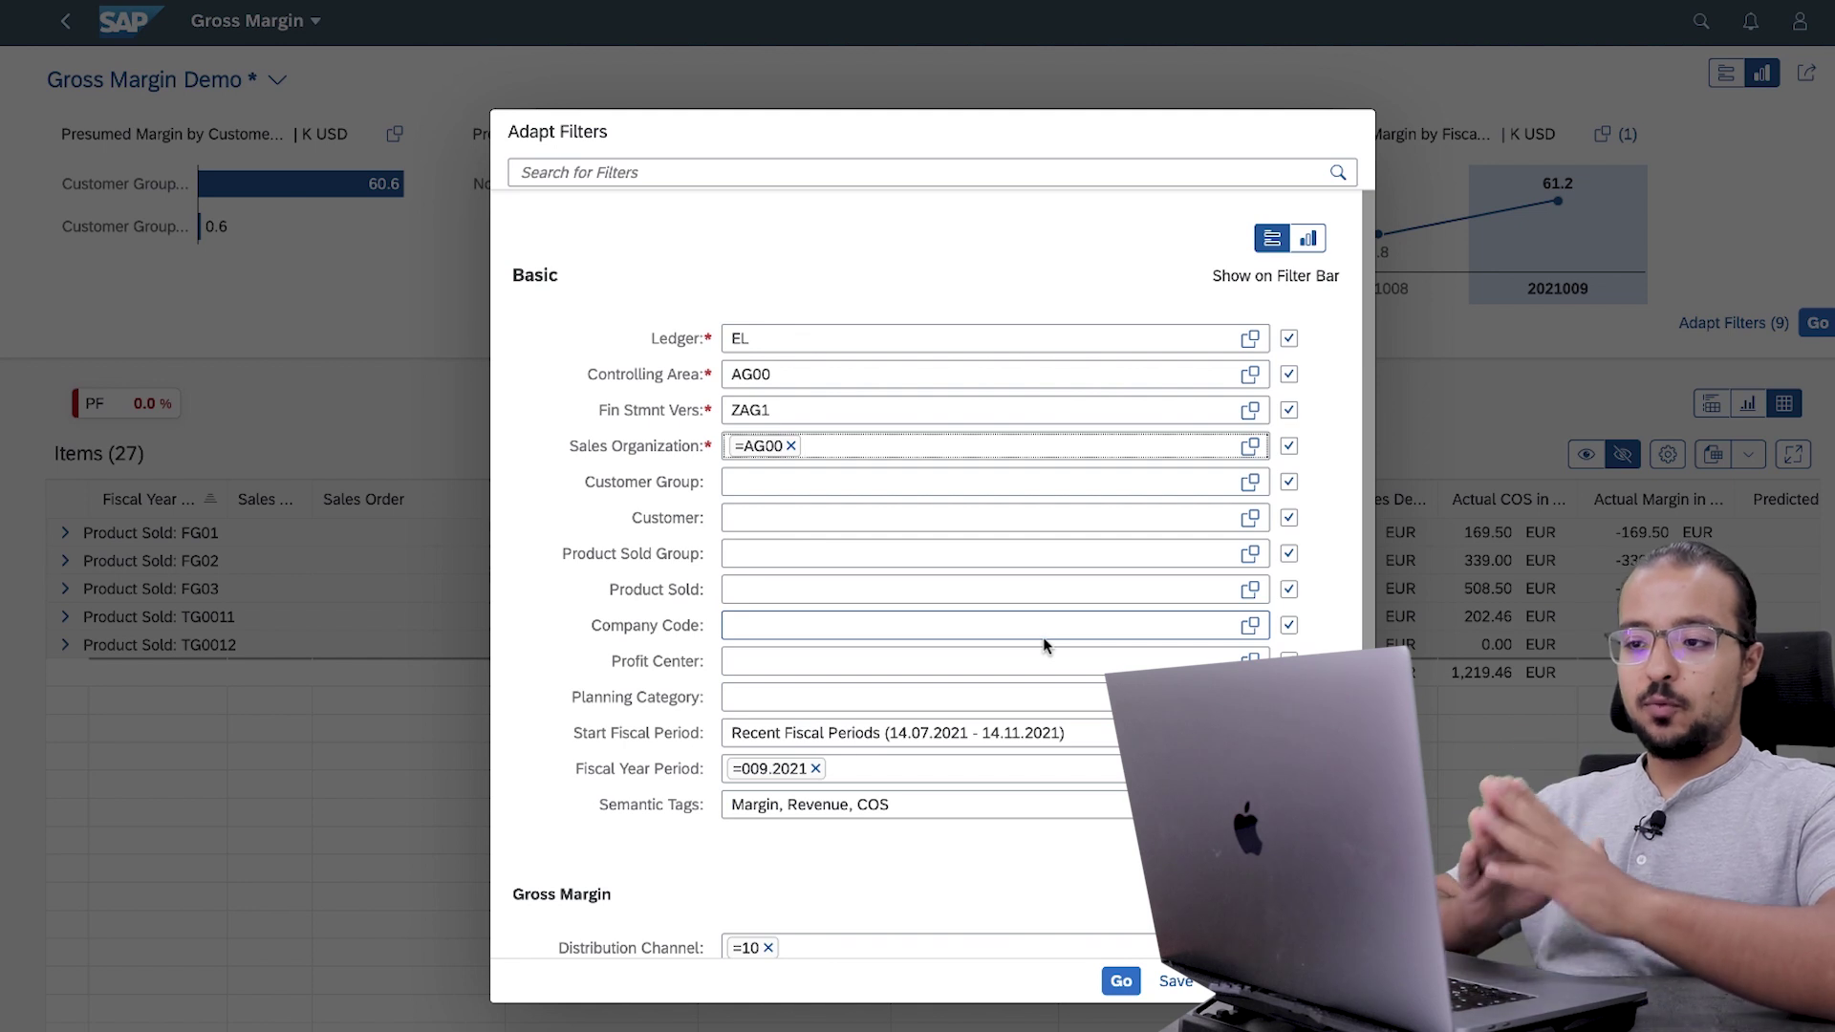
- Add the Sales Order field to the Gross Margin filters and filter the report by the saved sales order's number
{"action": "scroll", "coordinate": [1042, 636], "scroll_direction": "down", "scroll_amount": 2}
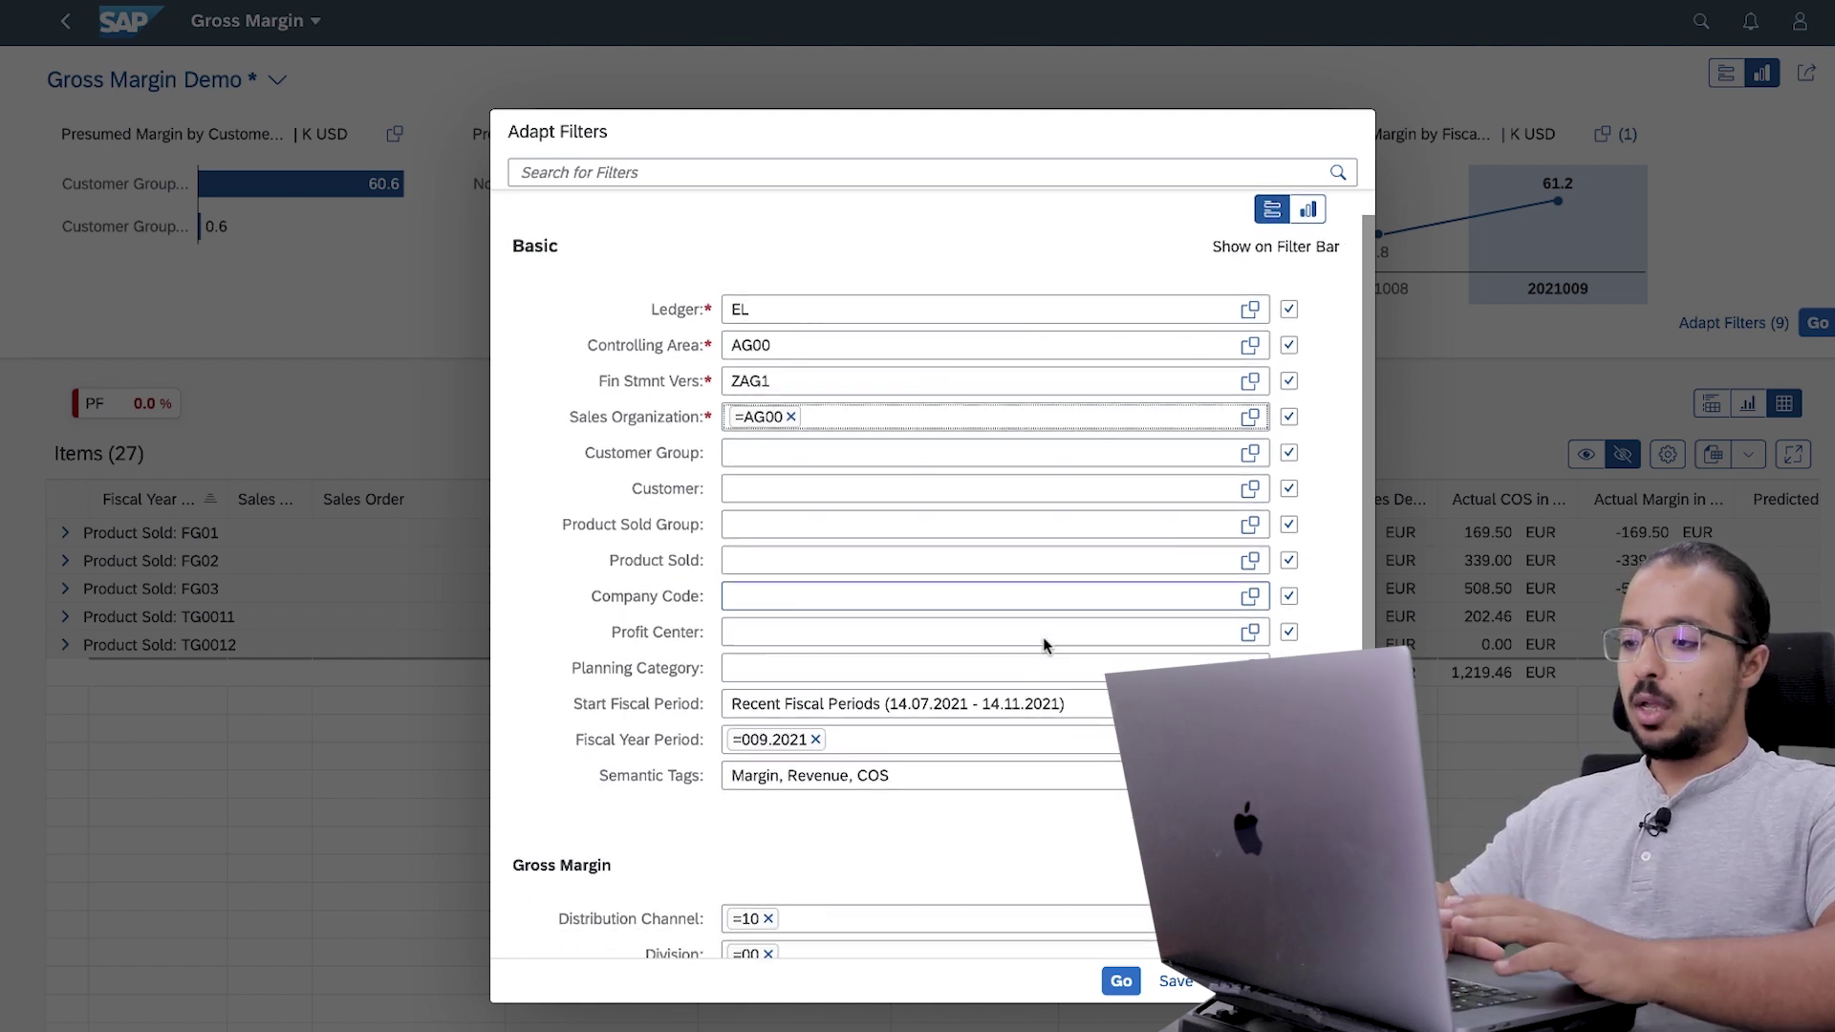
{"action": "scroll", "coordinate": [985, 754], "scroll_direction": "down", "scroll_amount": 1}
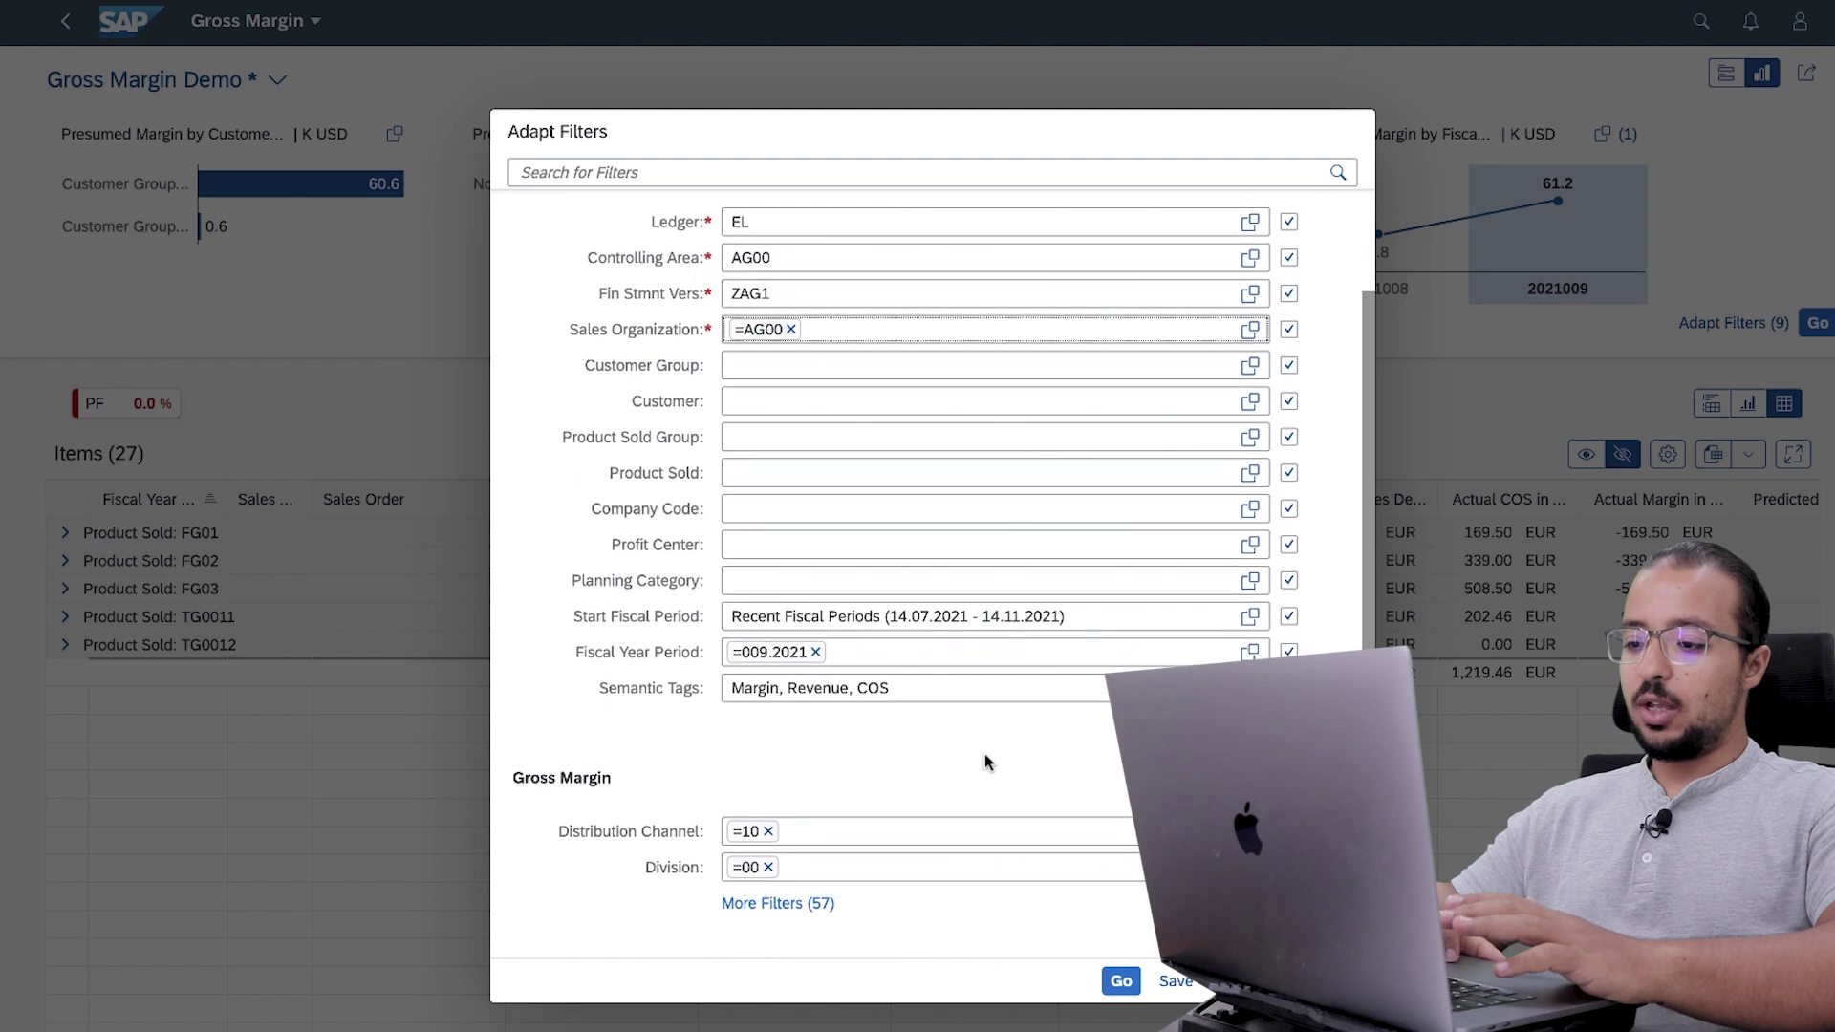
{"action": "left_click", "coordinate": [762, 906]}
{"action": "scroll", "coordinate": [814, 628], "scroll_direction": "down", "scroll_amount": 7}
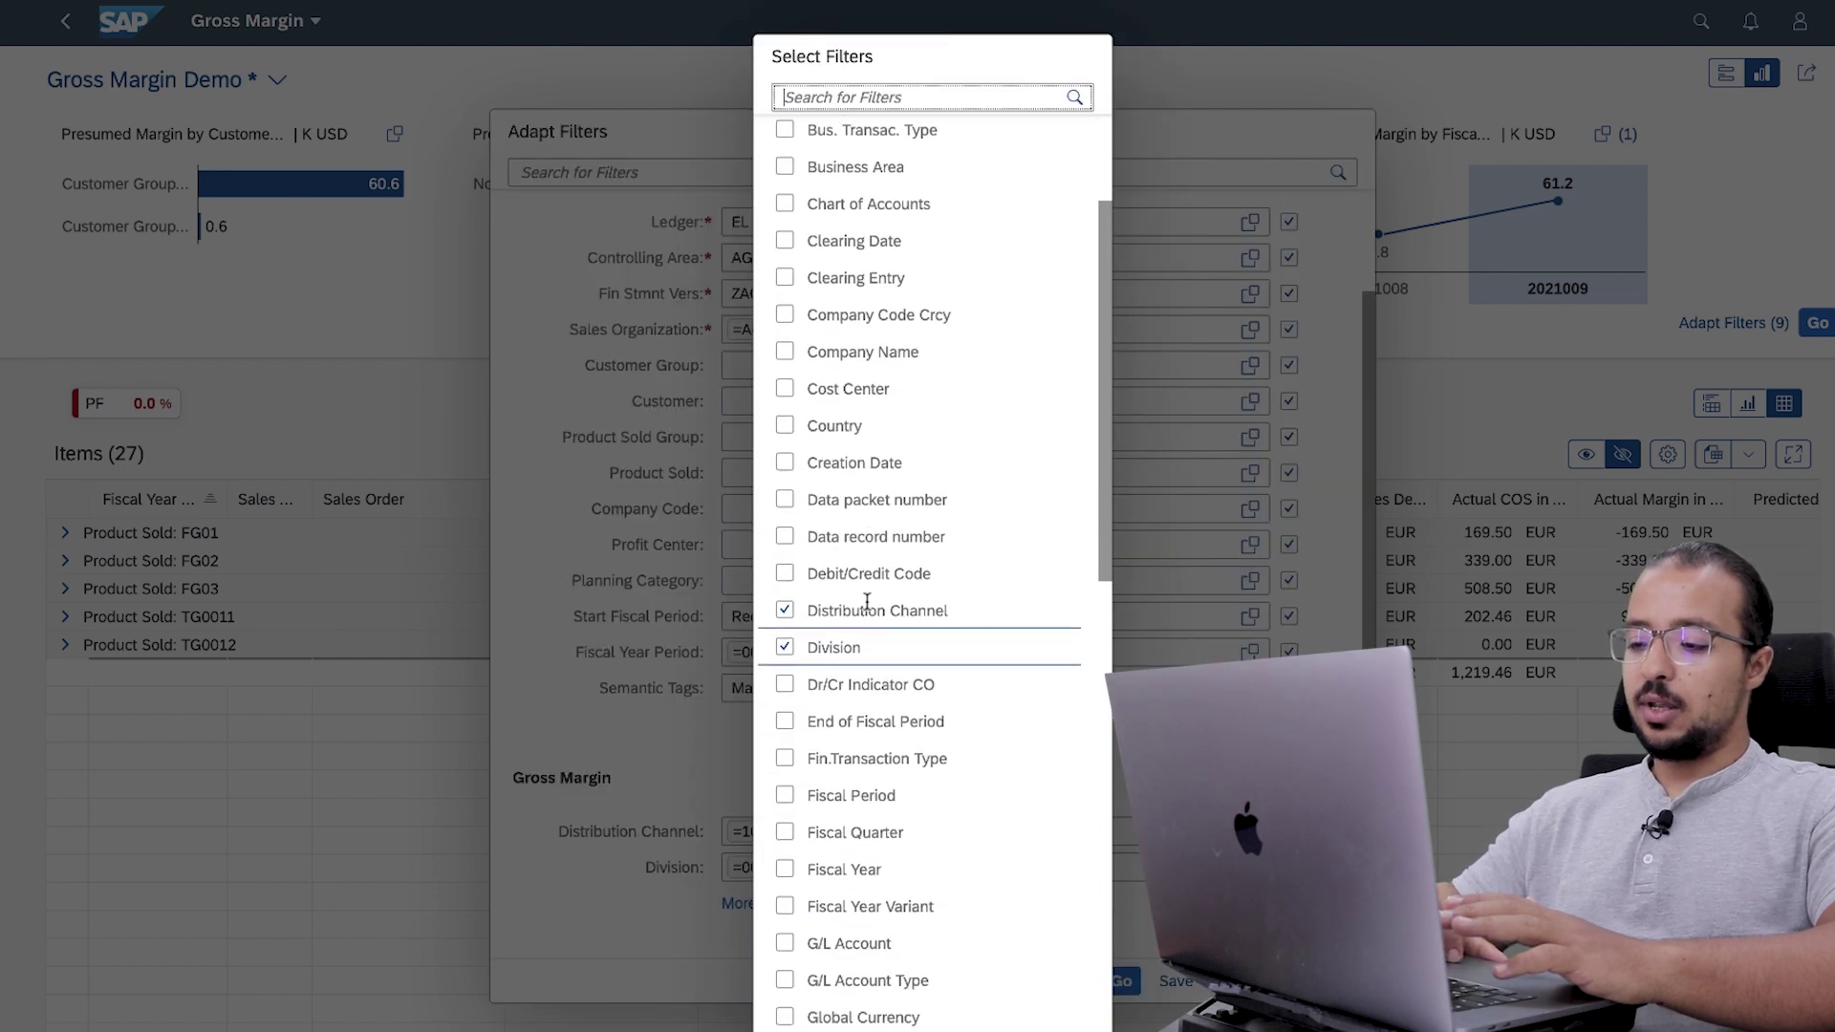
{"action": "scroll", "coordinate": [868, 608], "scroll_direction": "down", "scroll_amount": 6}
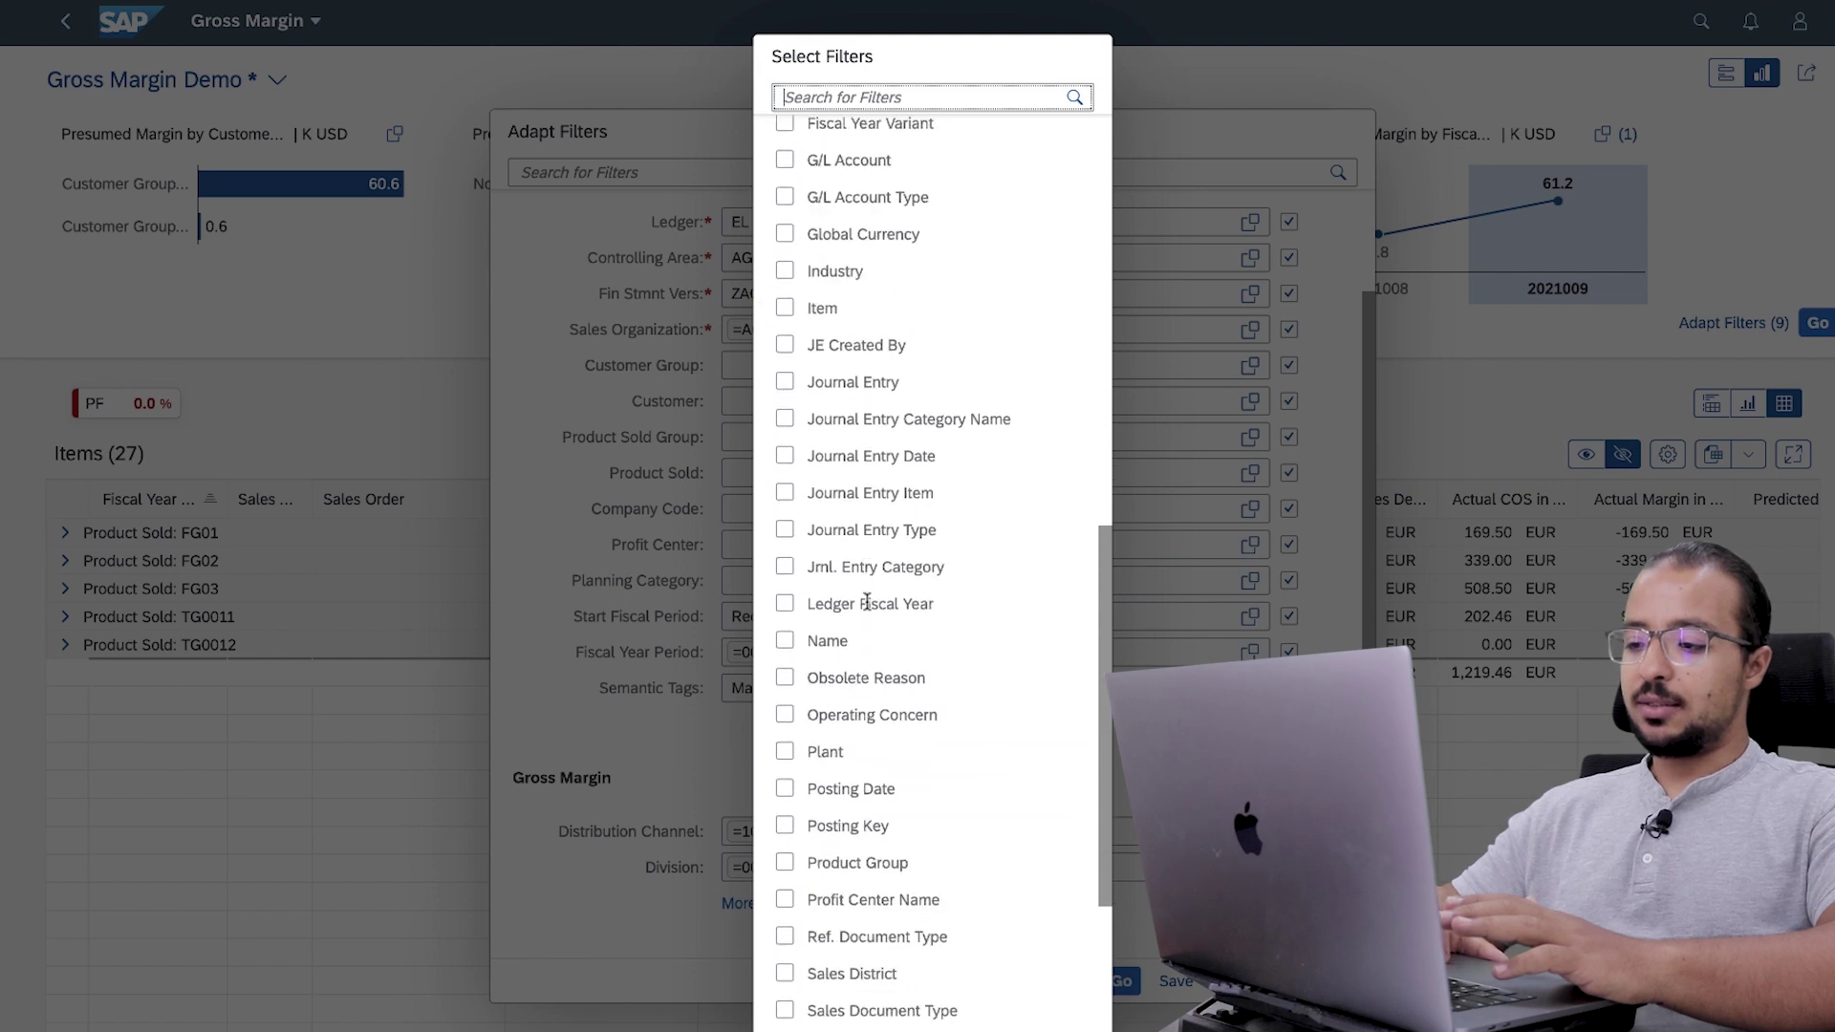
{"action": "scroll", "coordinate": [868, 602], "scroll_direction": "down", "scroll_amount": 1}
{"action": "left_click", "coordinate": [786, 742]}
{"action": "key", "text": "Return"}
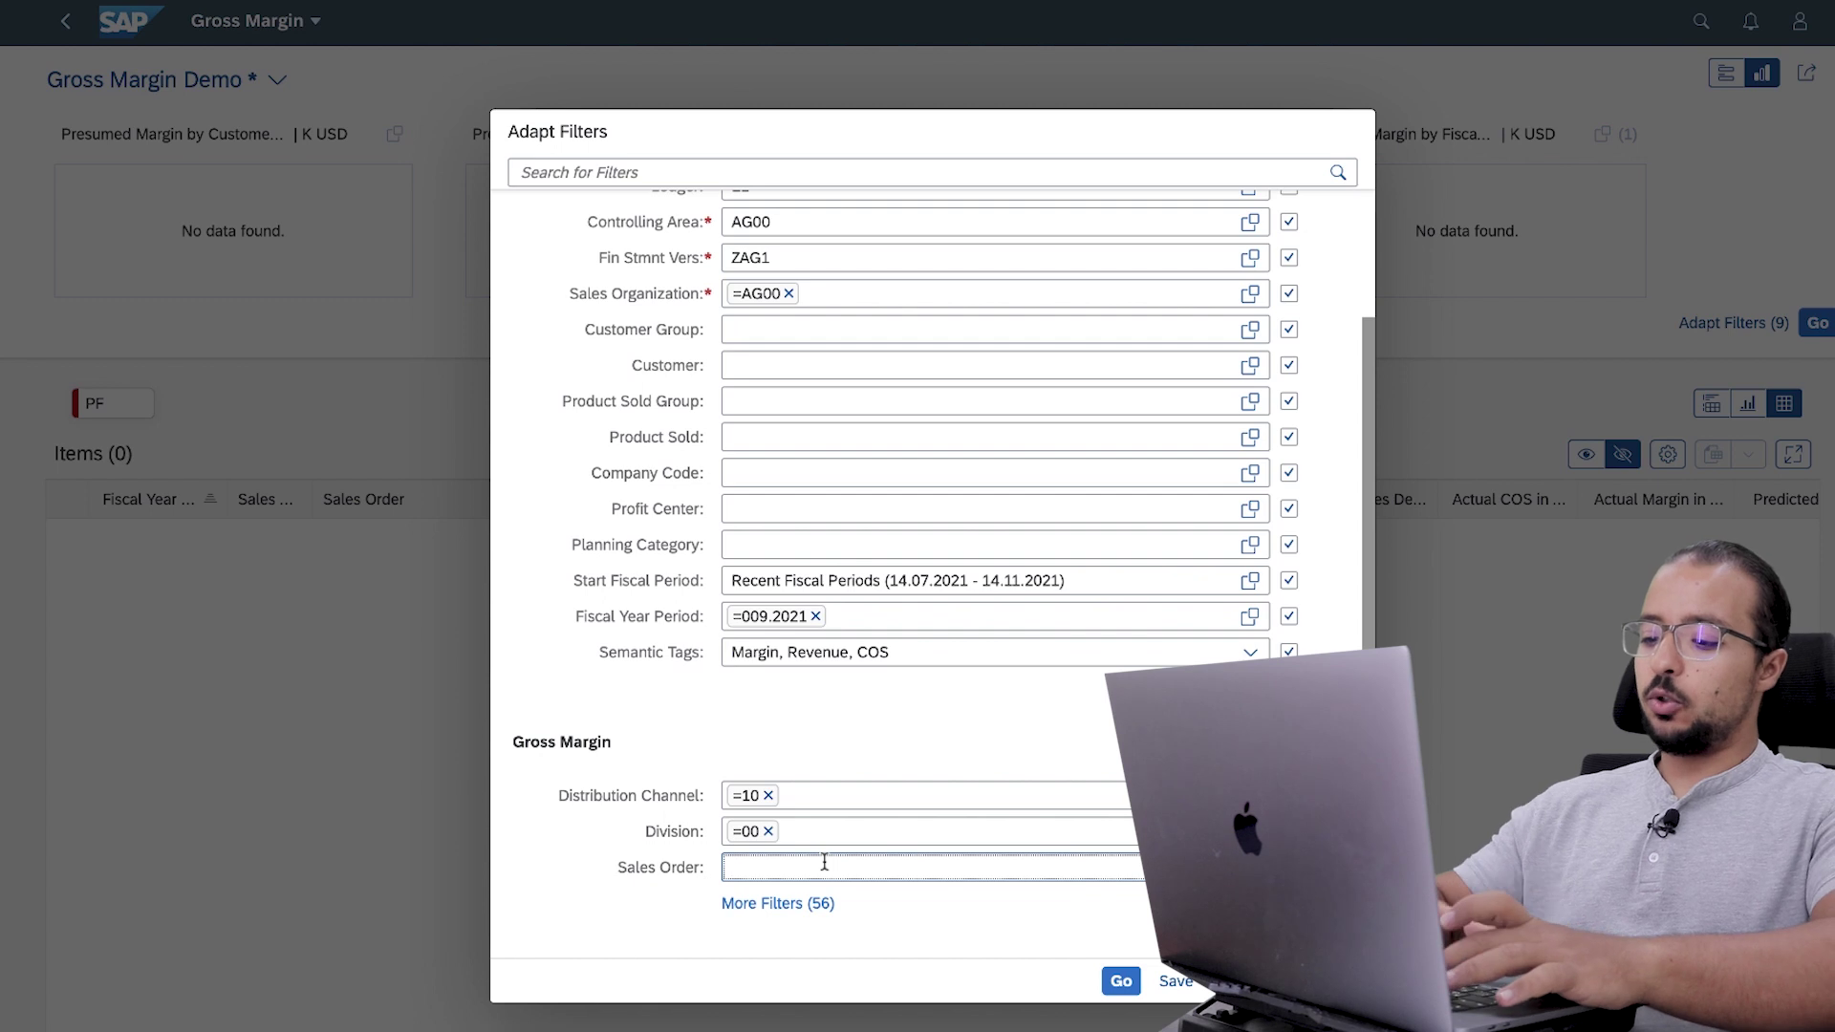
{"action": "type", "text": "2726"}
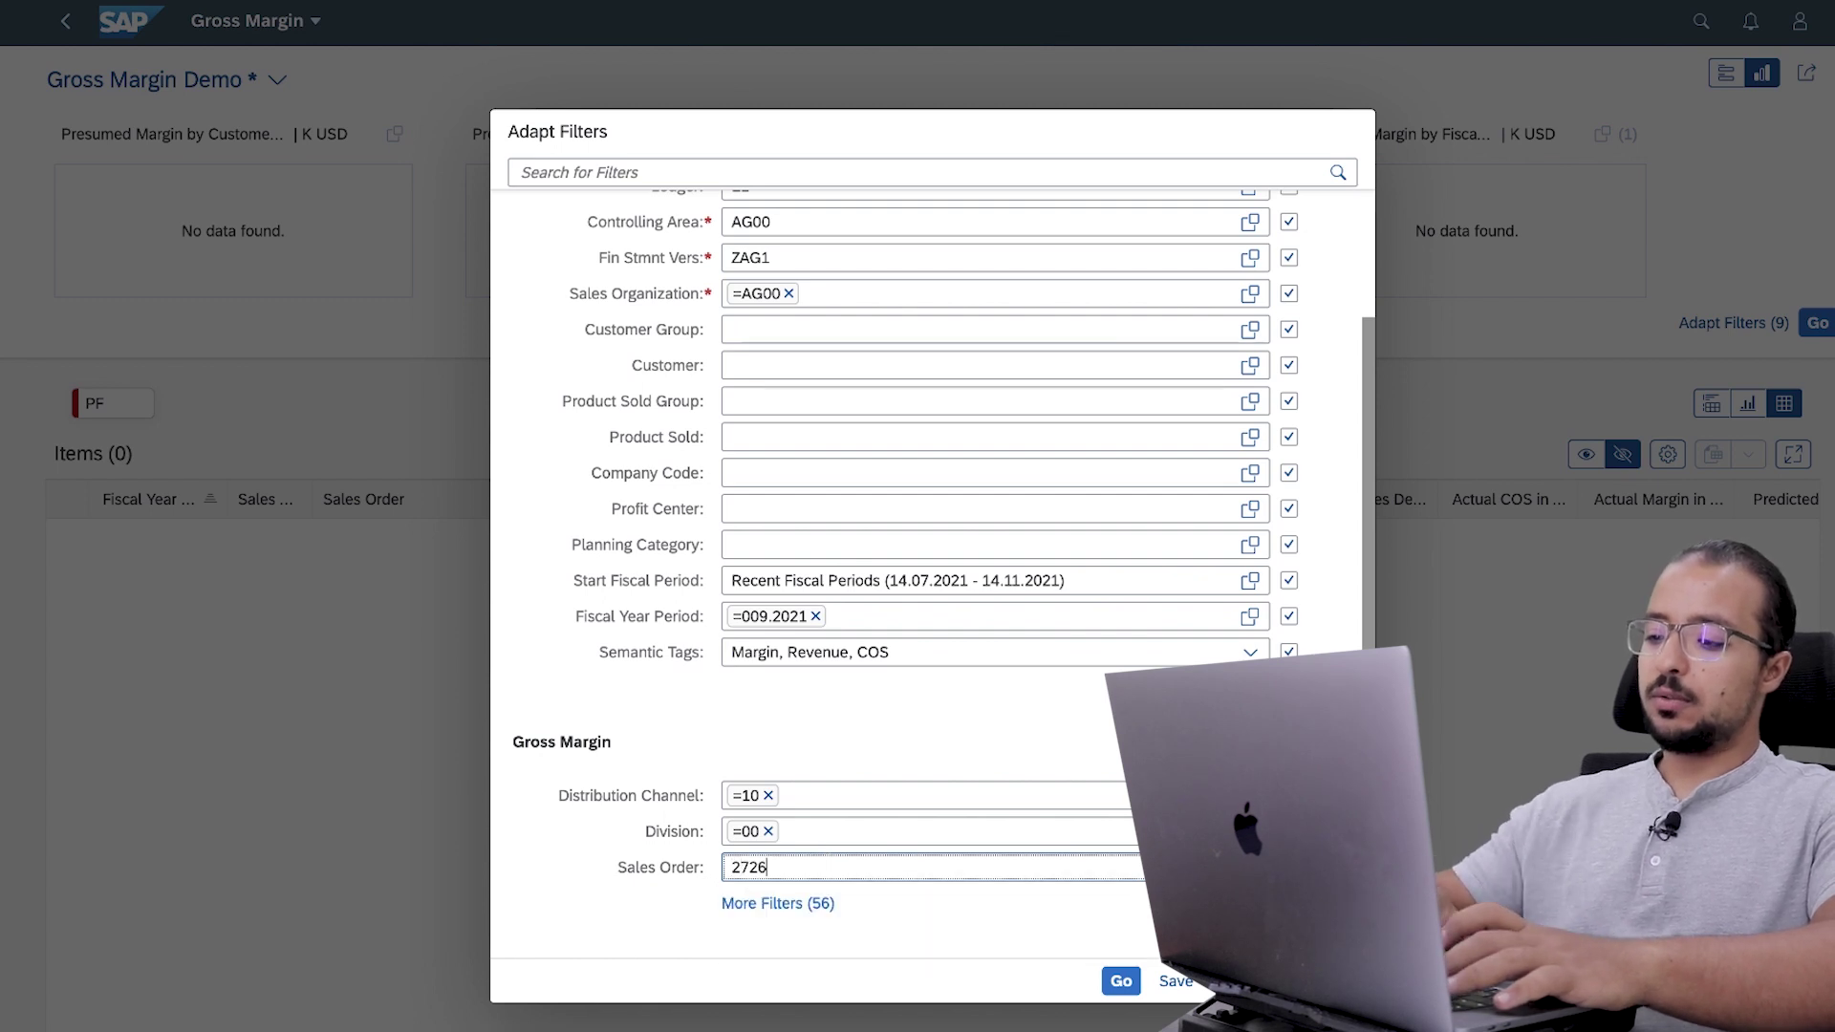
{"action": "key", "text": "Return"}
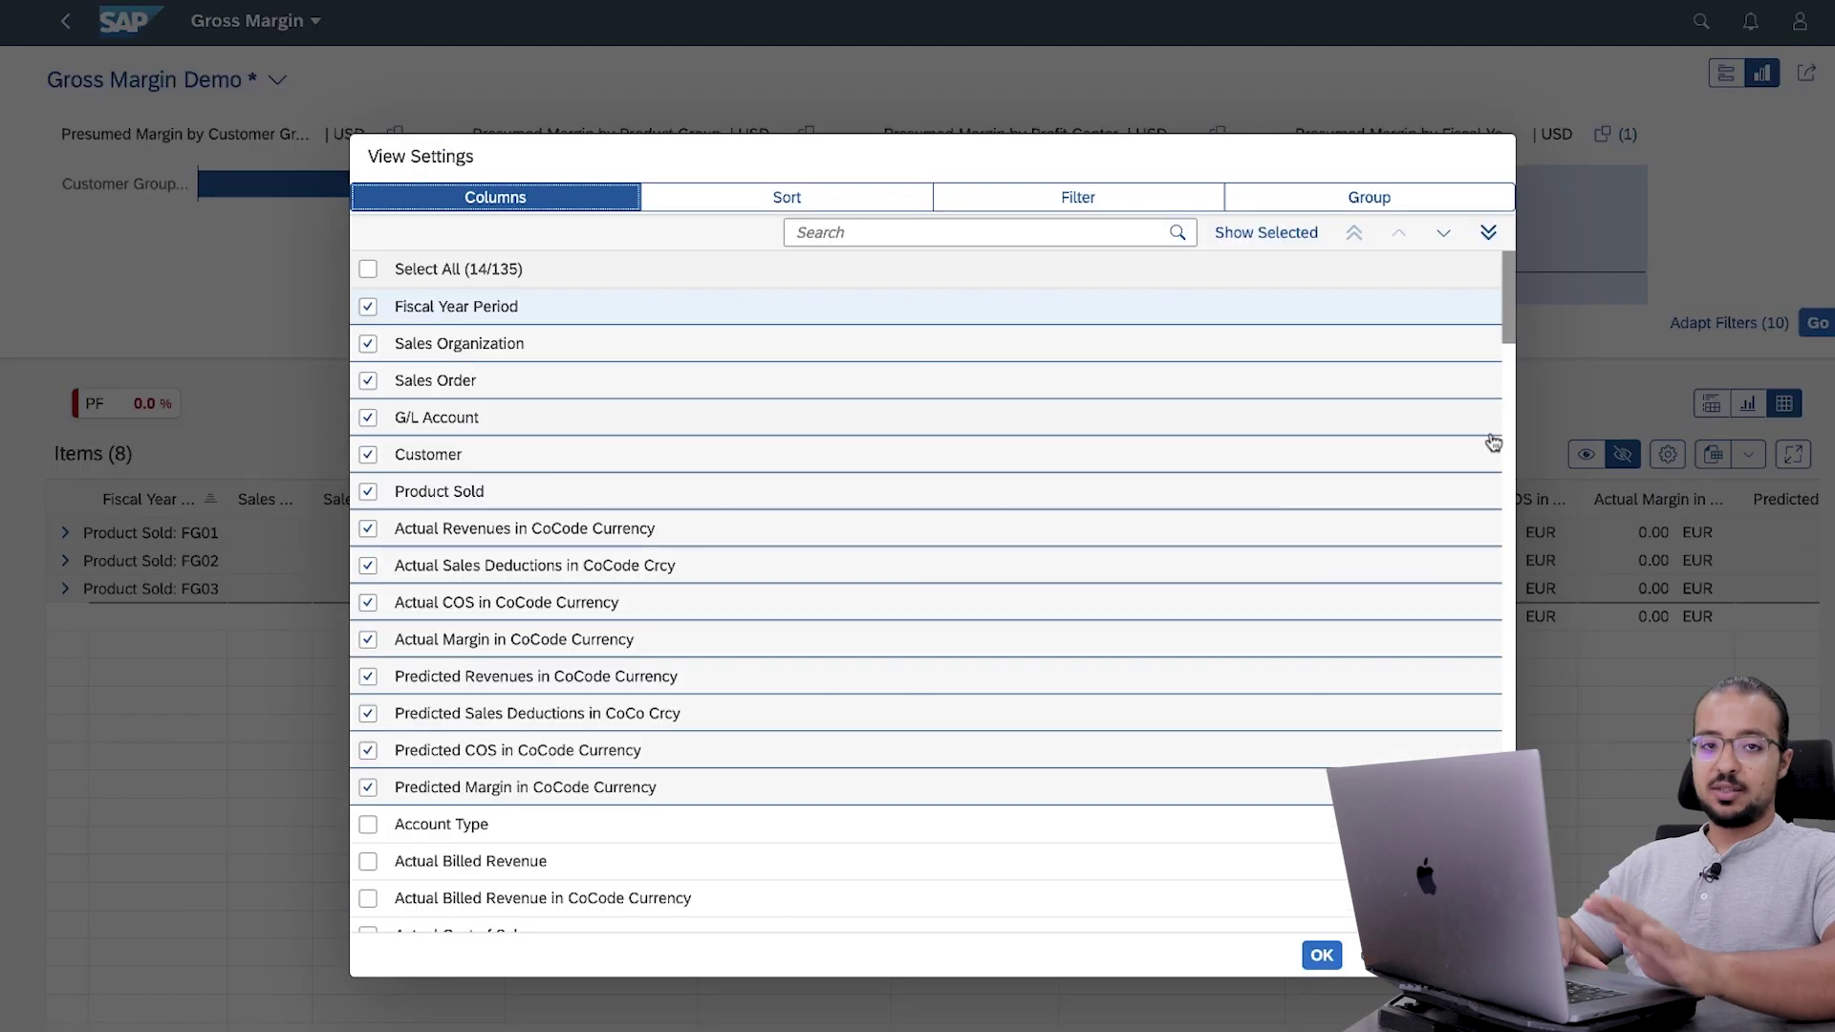
- Review the available columns in the item table's view settings, along with its sort and filter settings
{"action": "left_click", "coordinate": [1669, 458]}
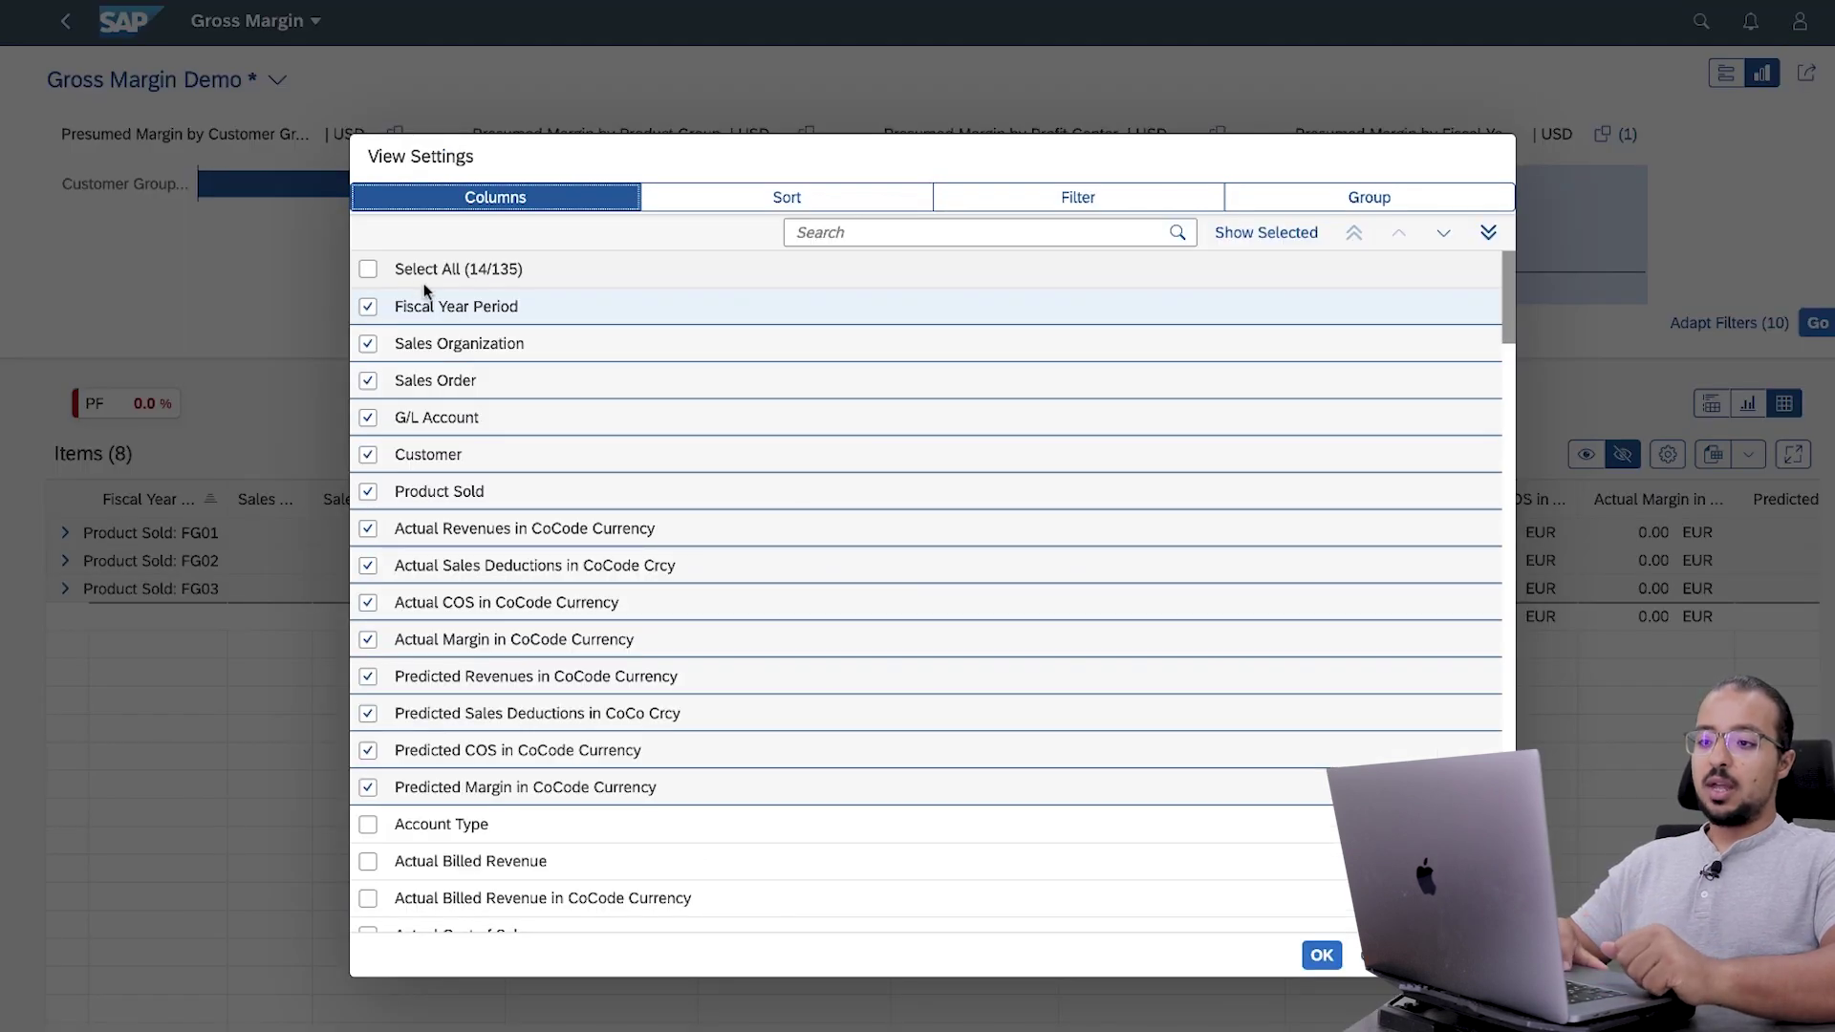
{"action": "scroll", "coordinate": [424, 547], "scroll_direction": "down", "scroll_amount": 1}
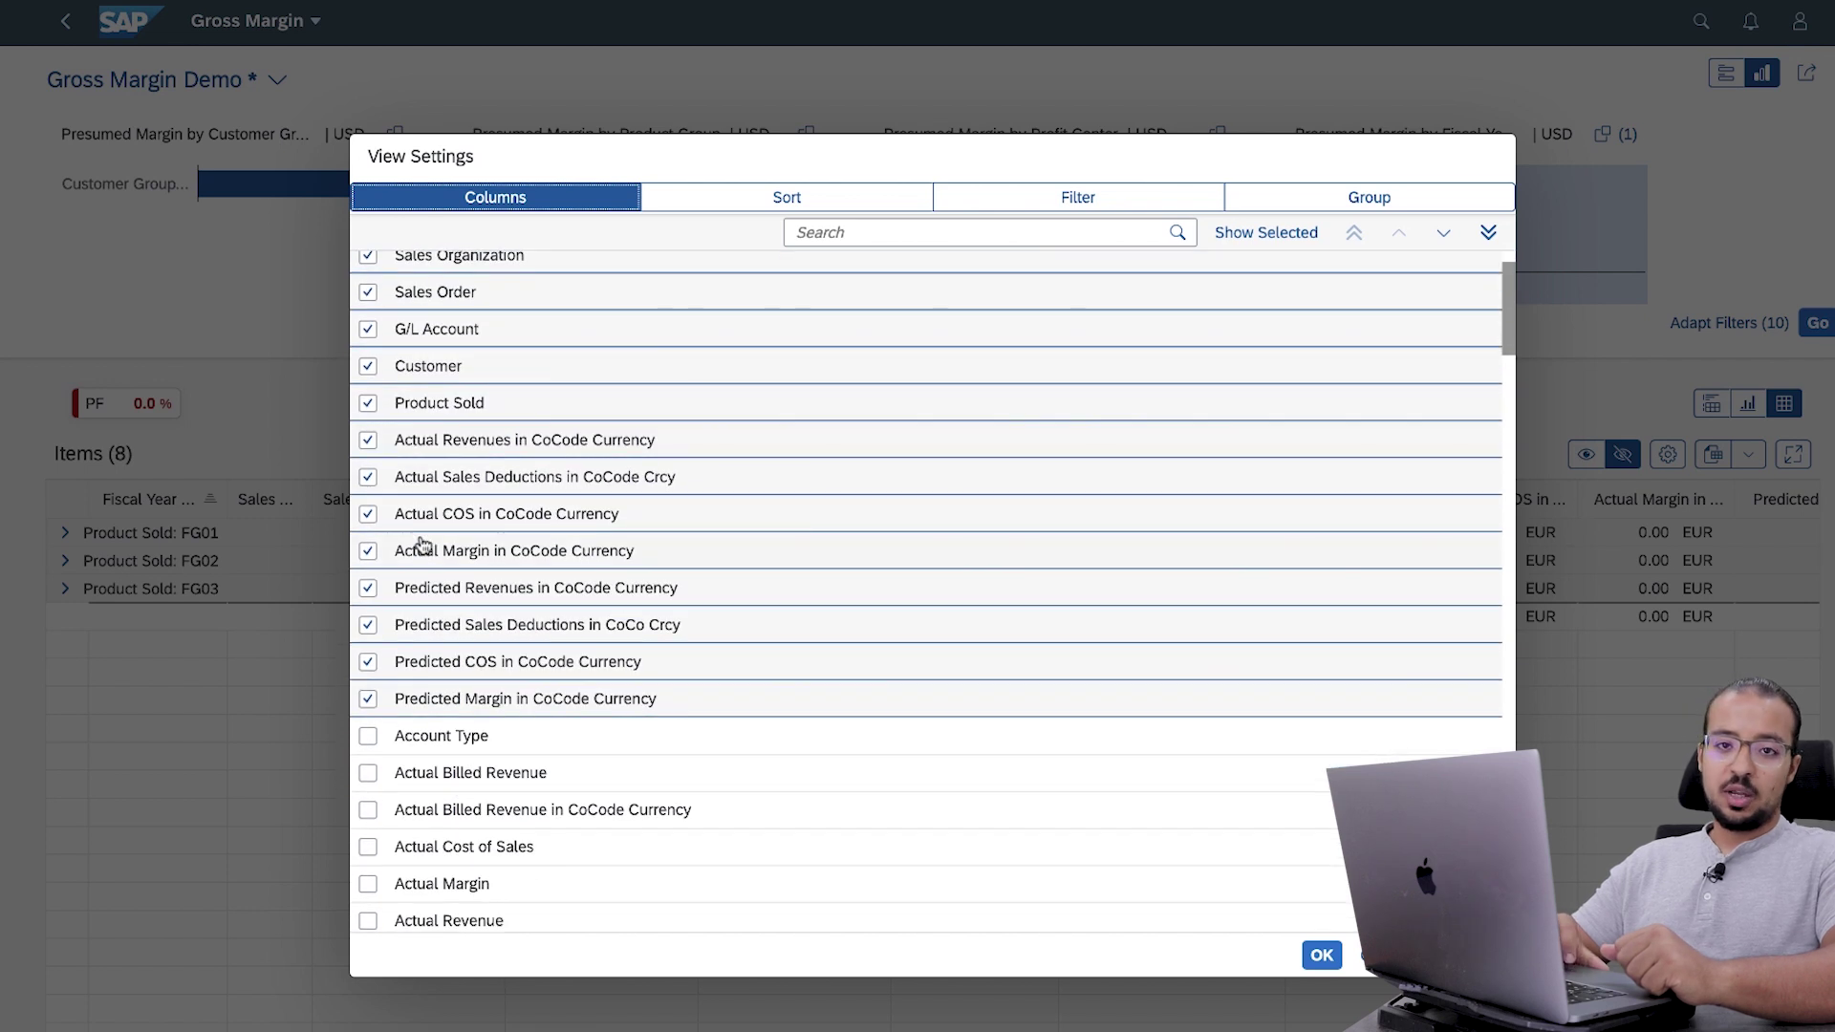
{"action": "scroll", "coordinate": [423, 547], "scroll_direction": "up", "scroll_amount": 1}
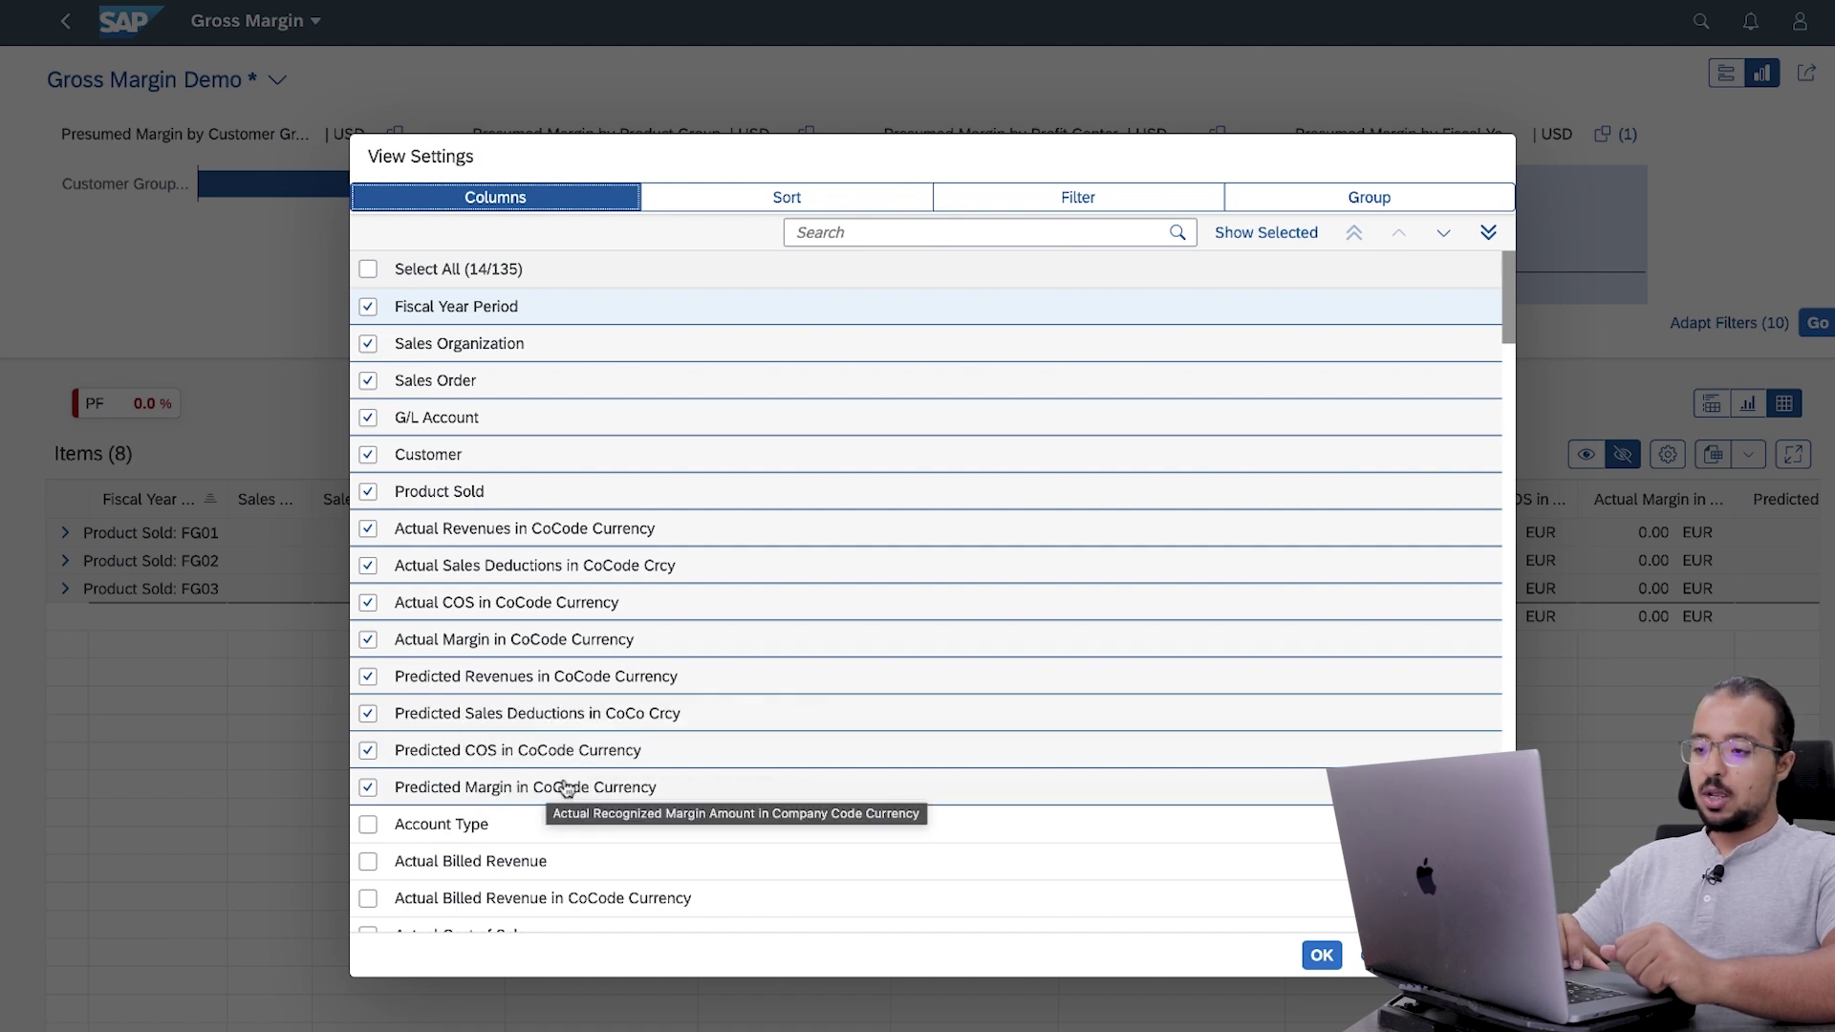
{"action": "scroll", "coordinate": [565, 788], "scroll_direction": "down", "scroll_amount": 10}
{"action": "scroll", "coordinate": [483, 543], "scroll_direction": "down", "scroll_amount": 3}
{"action": "scroll", "coordinate": [482, 543], "scroll_direction": "up", "scroll_amount": 6}
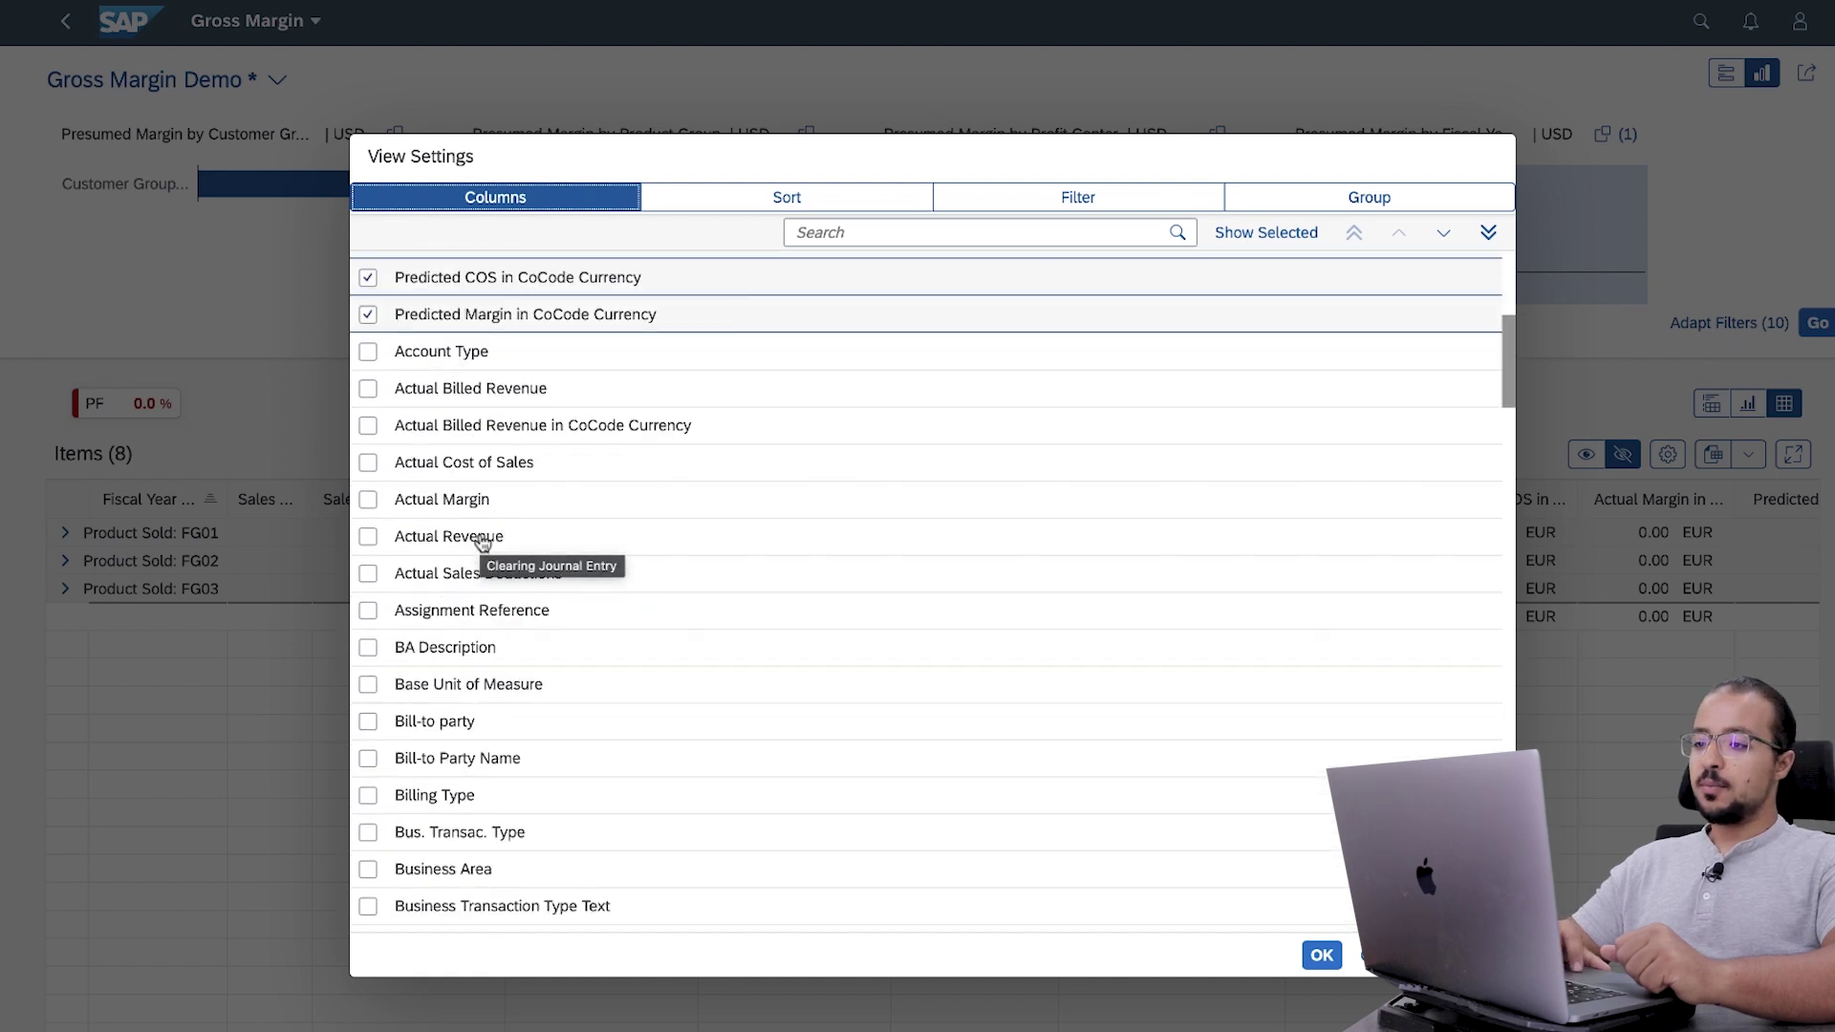
{"action": "left_click", "coordinate": [788, 203]}
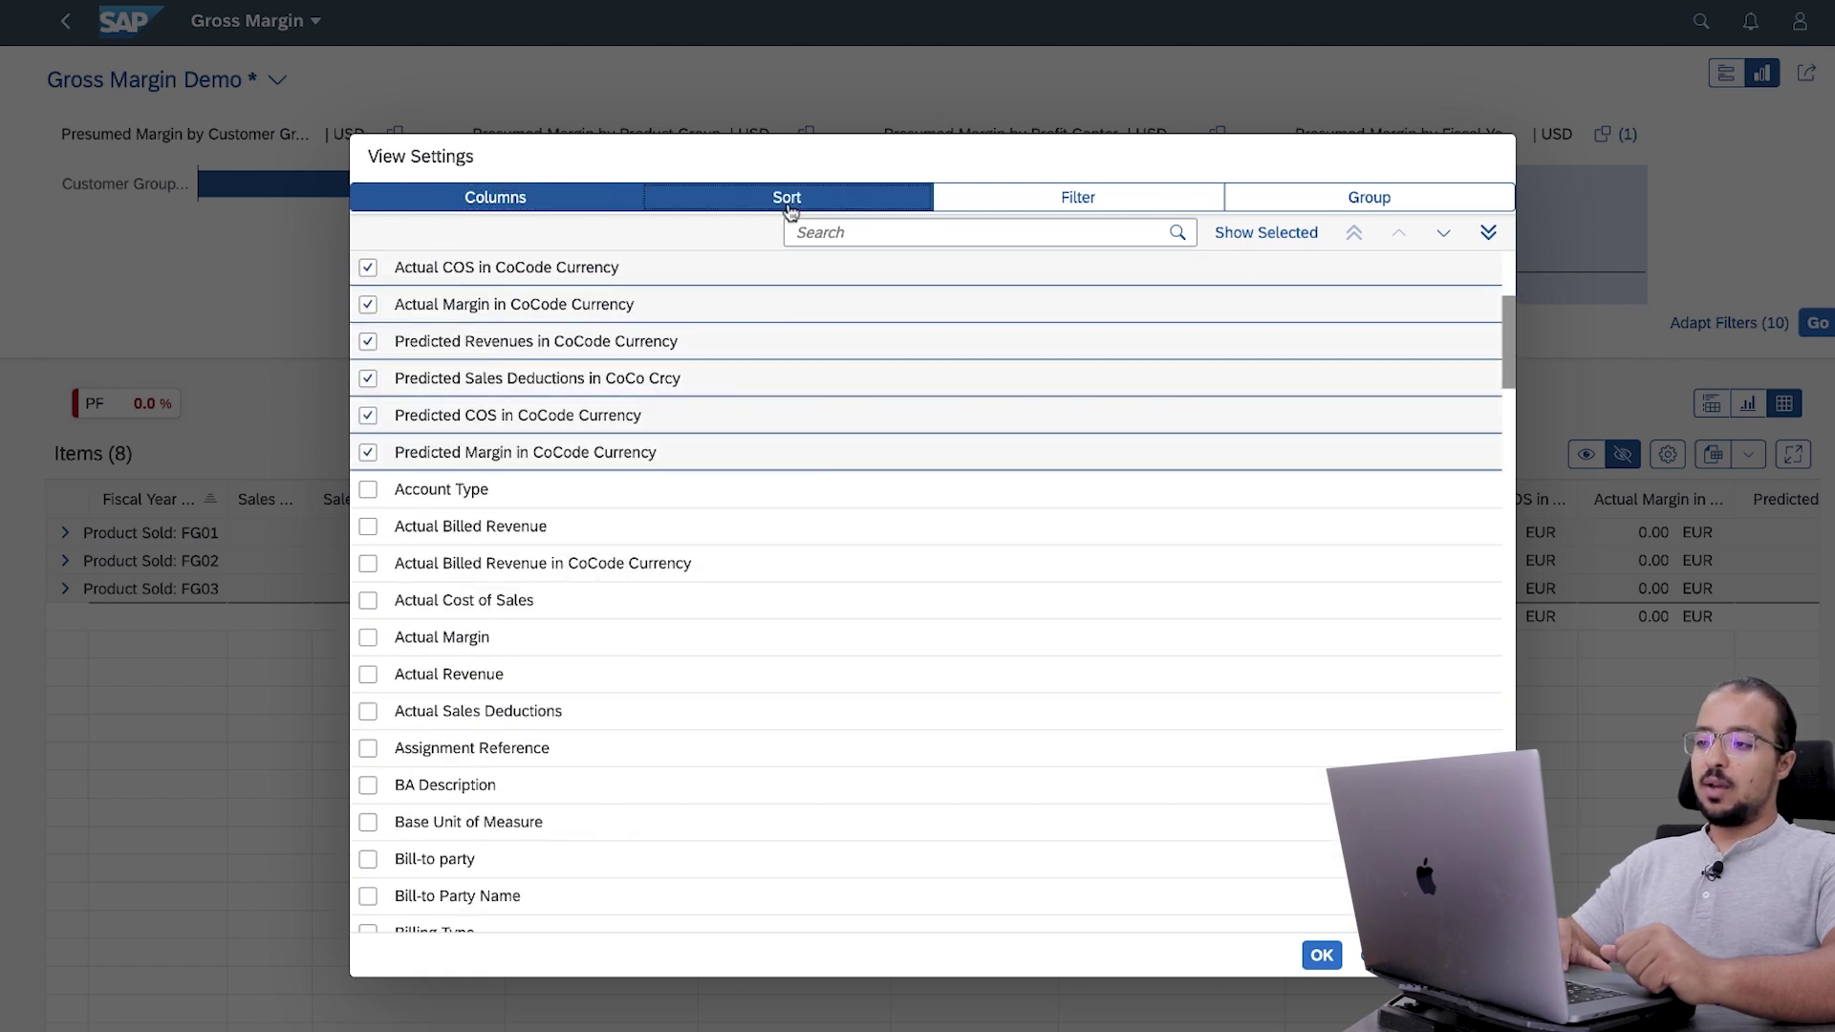
{"action": "left_click", "coordinate": [1047, 195]}
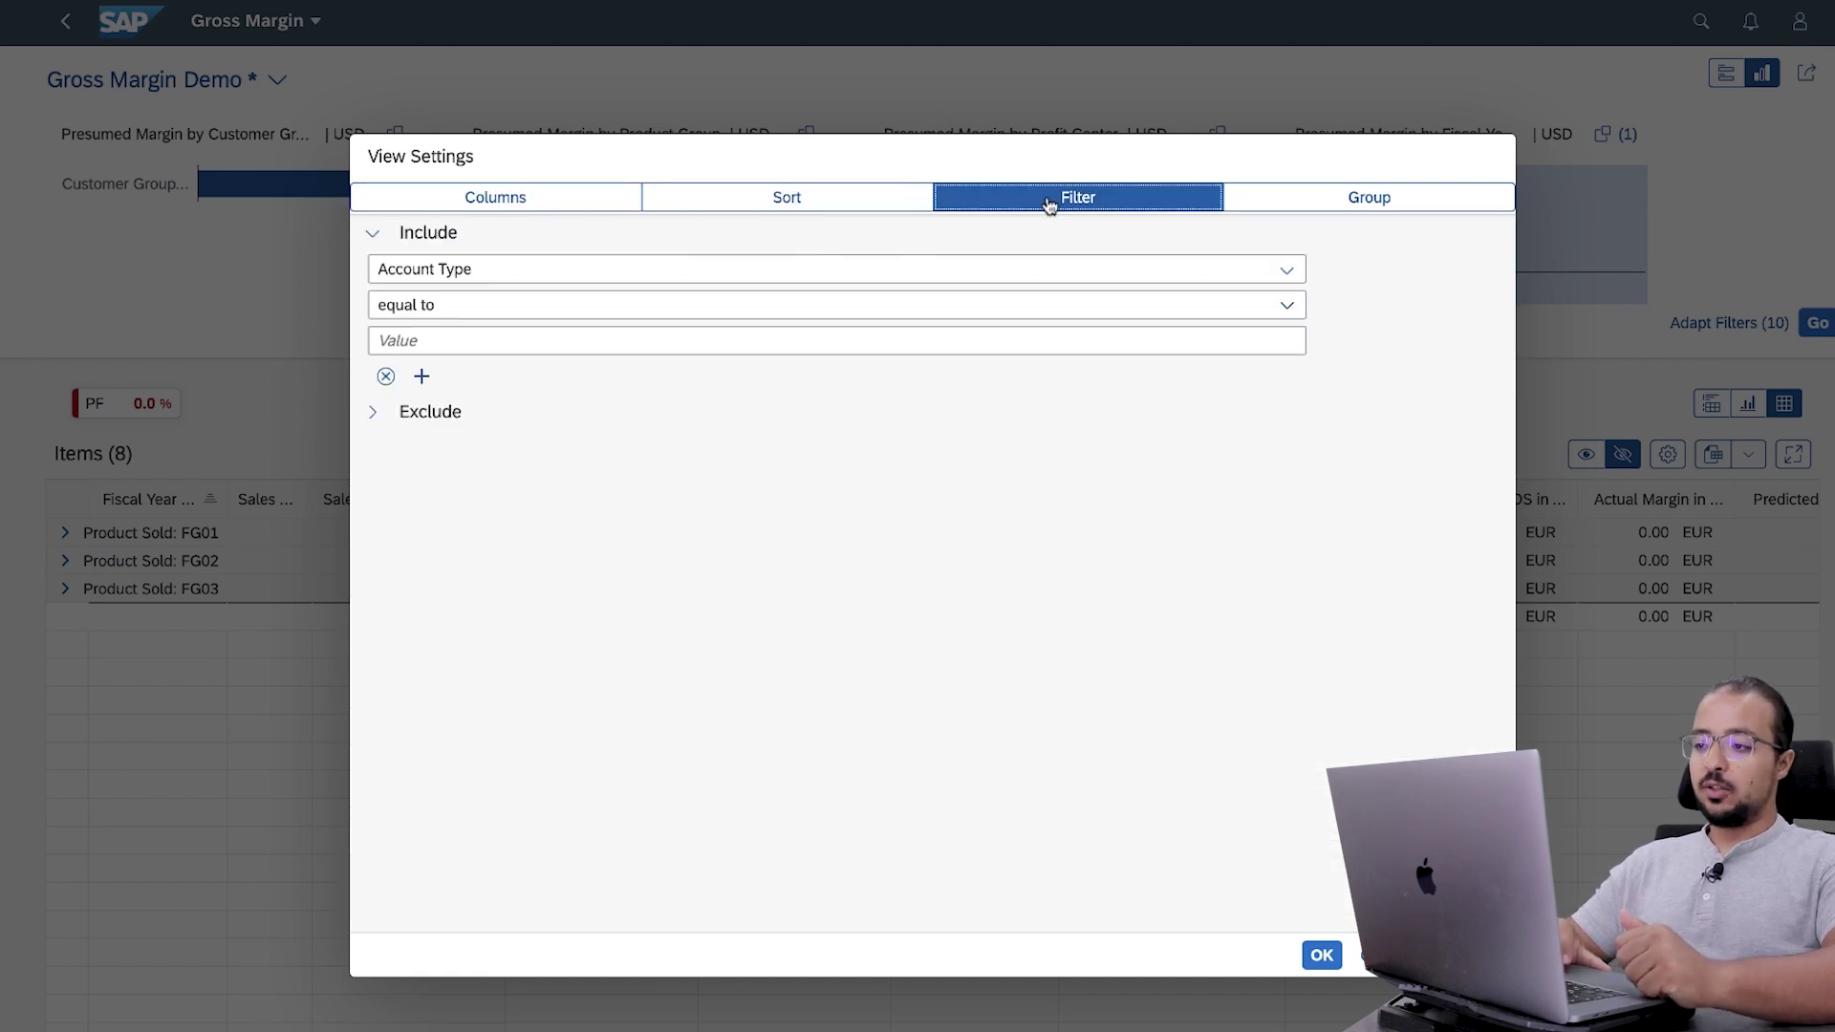
- Change the item table's grouping field to Customer and apply the view settings
{"action": "left_click", "coordinate": [1290, 204]}
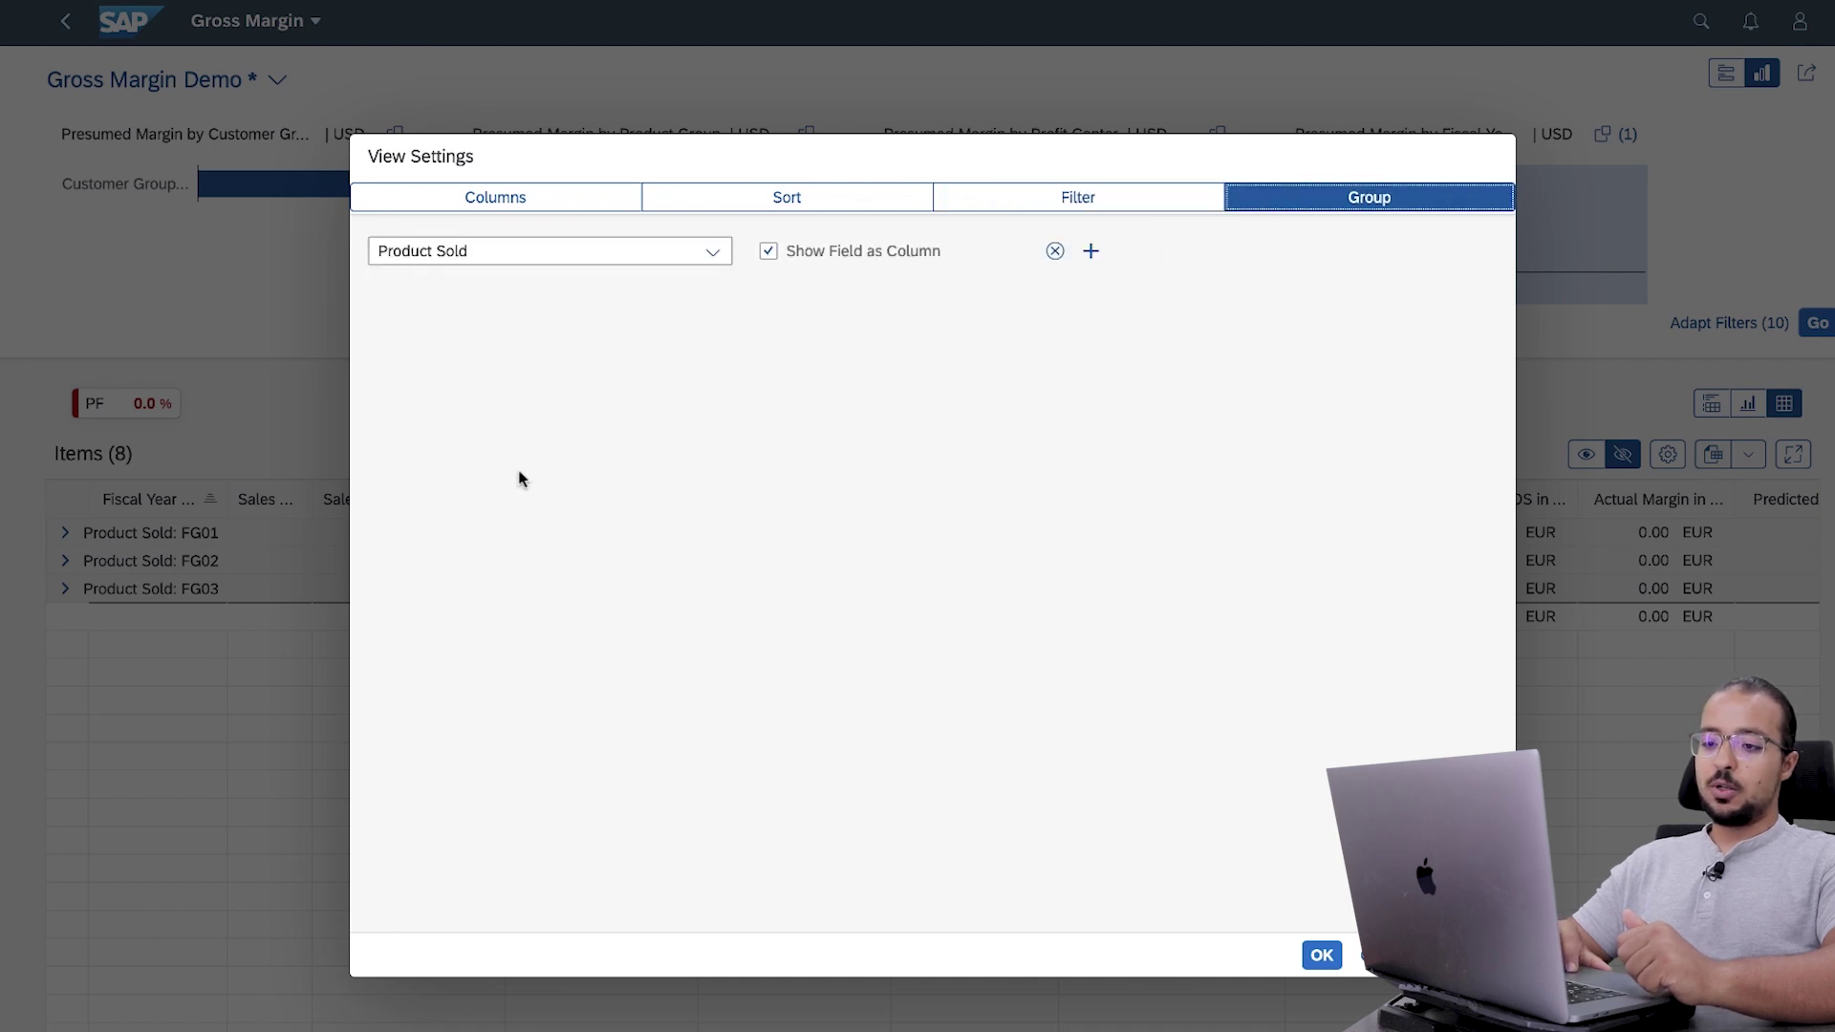
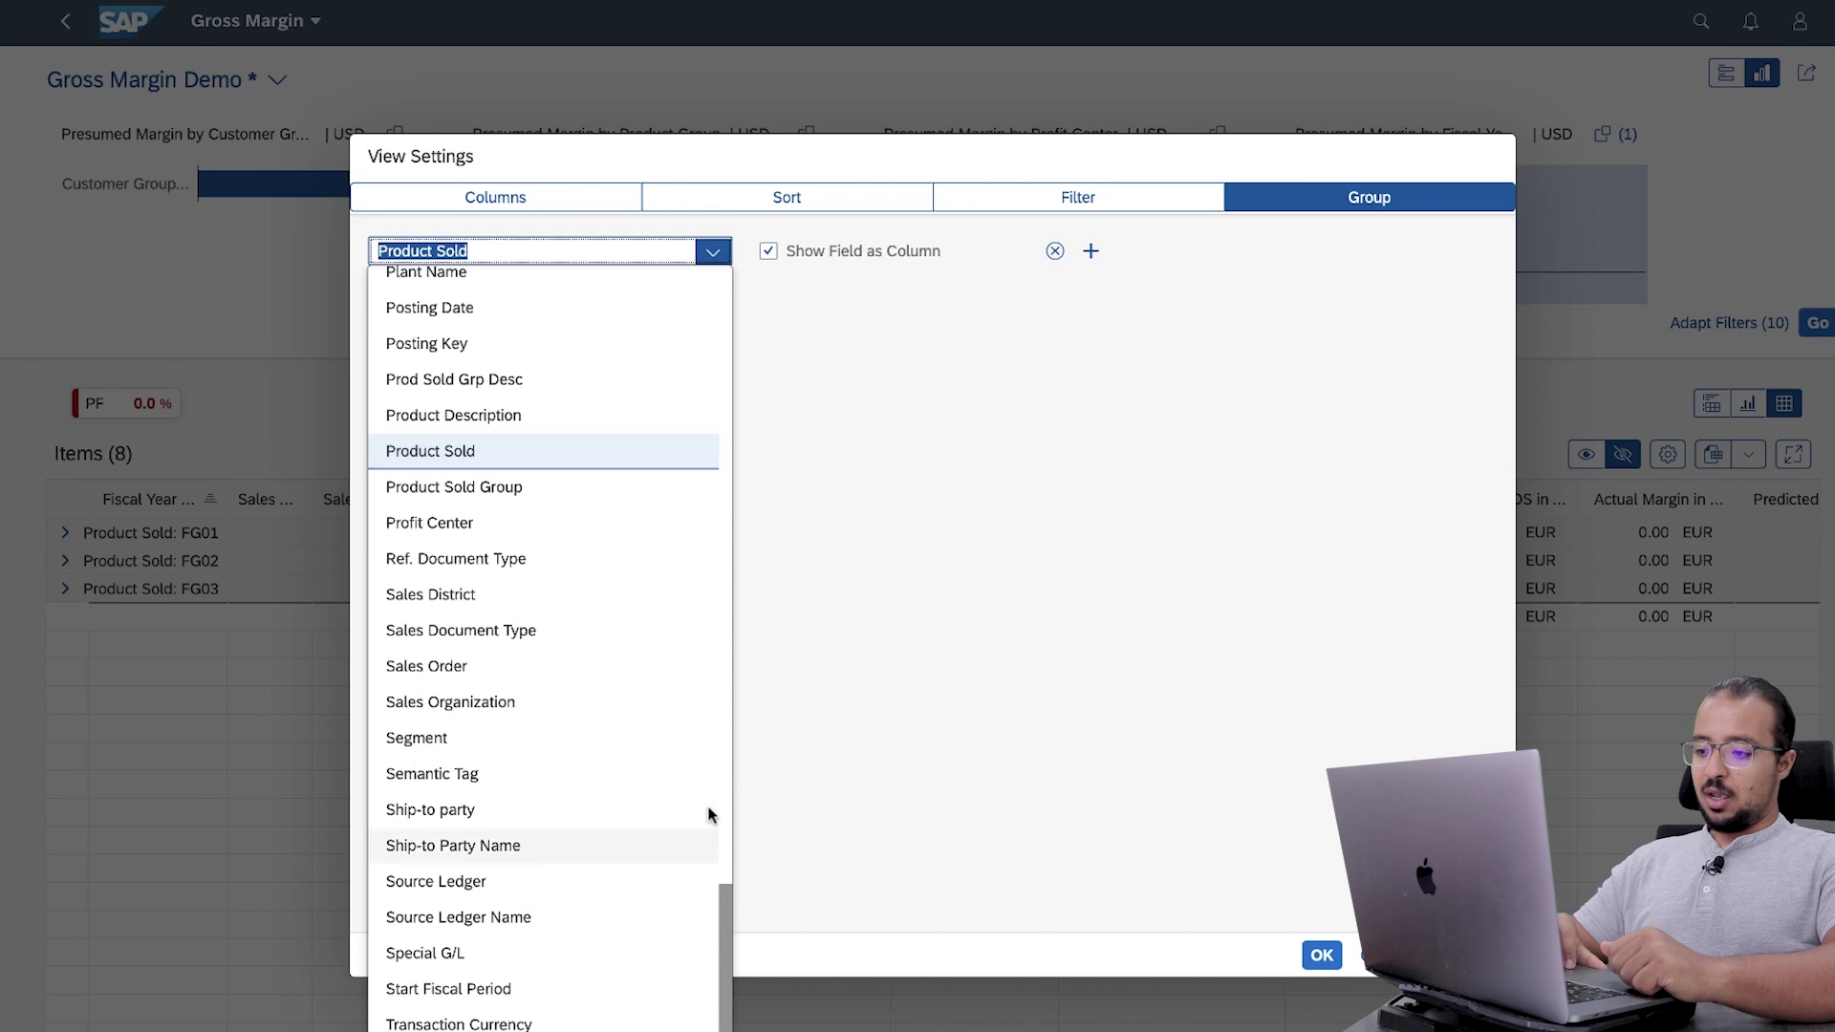
{"action": "left_click_drag", "start_coordinate": [728, 961], "coordinate": [763, 612]}
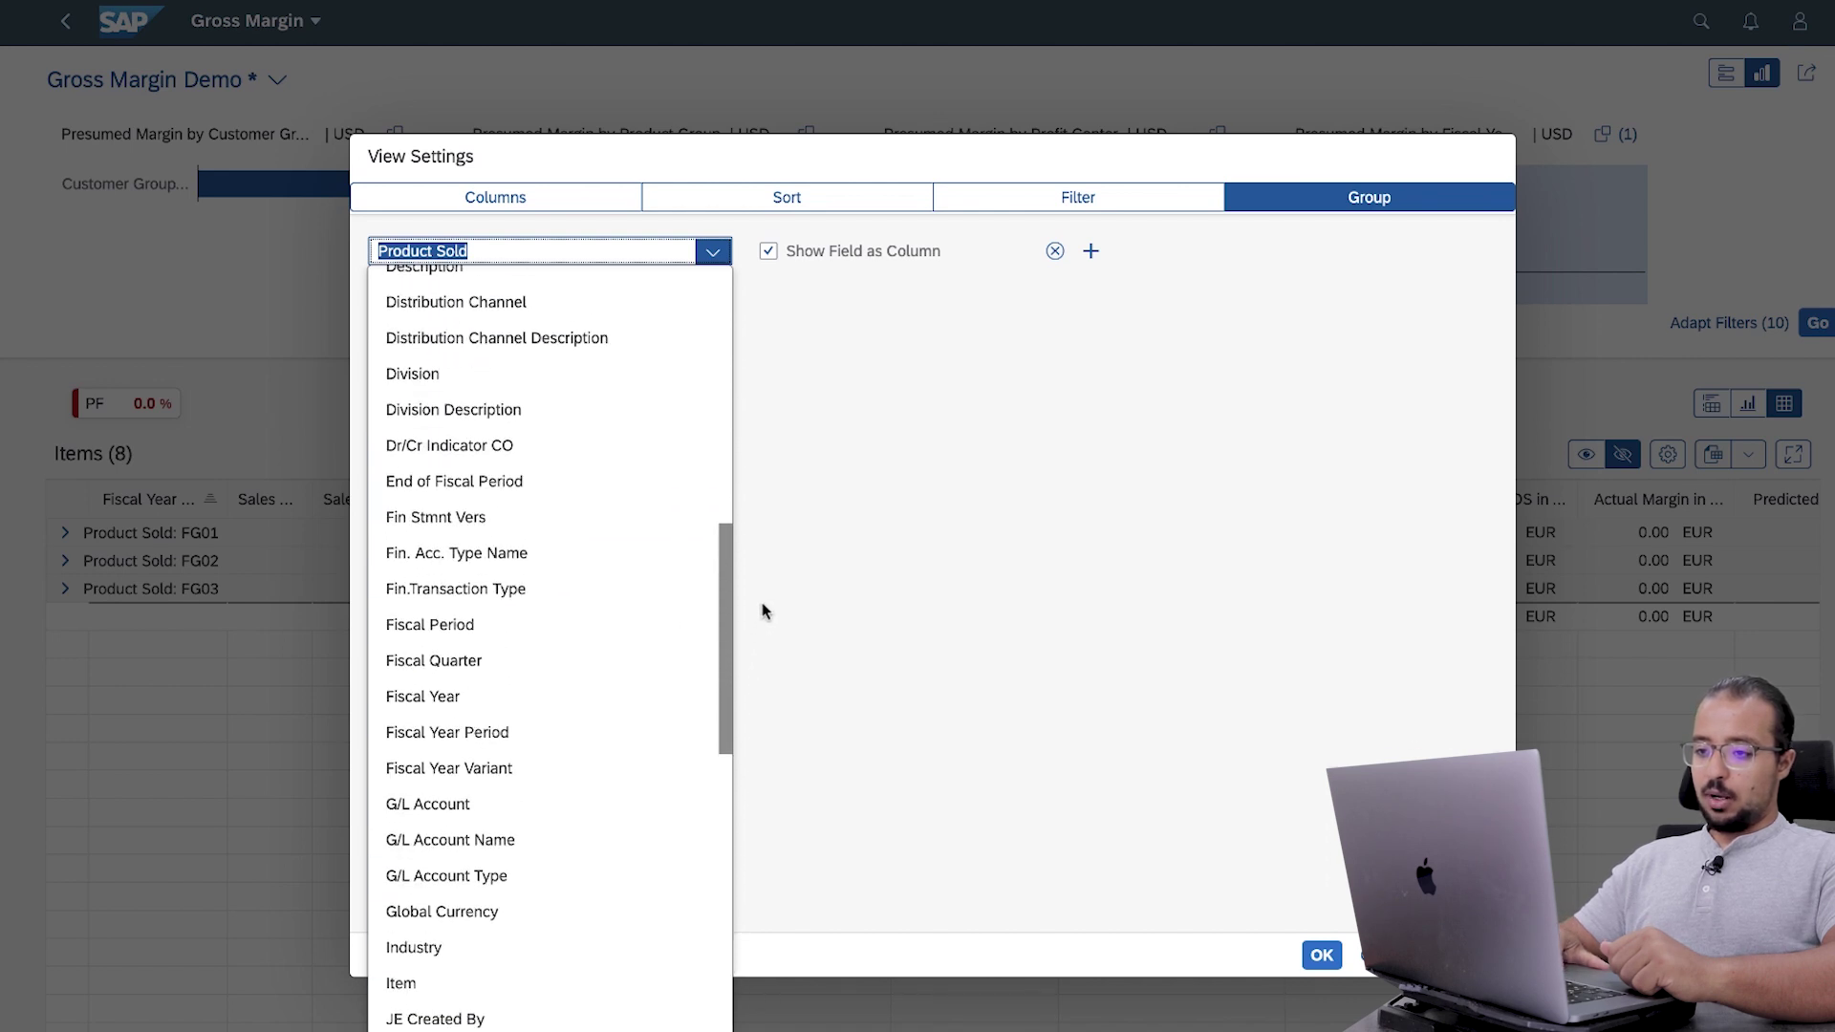
{"action": "left_click", "coordinate": [761, 607]}
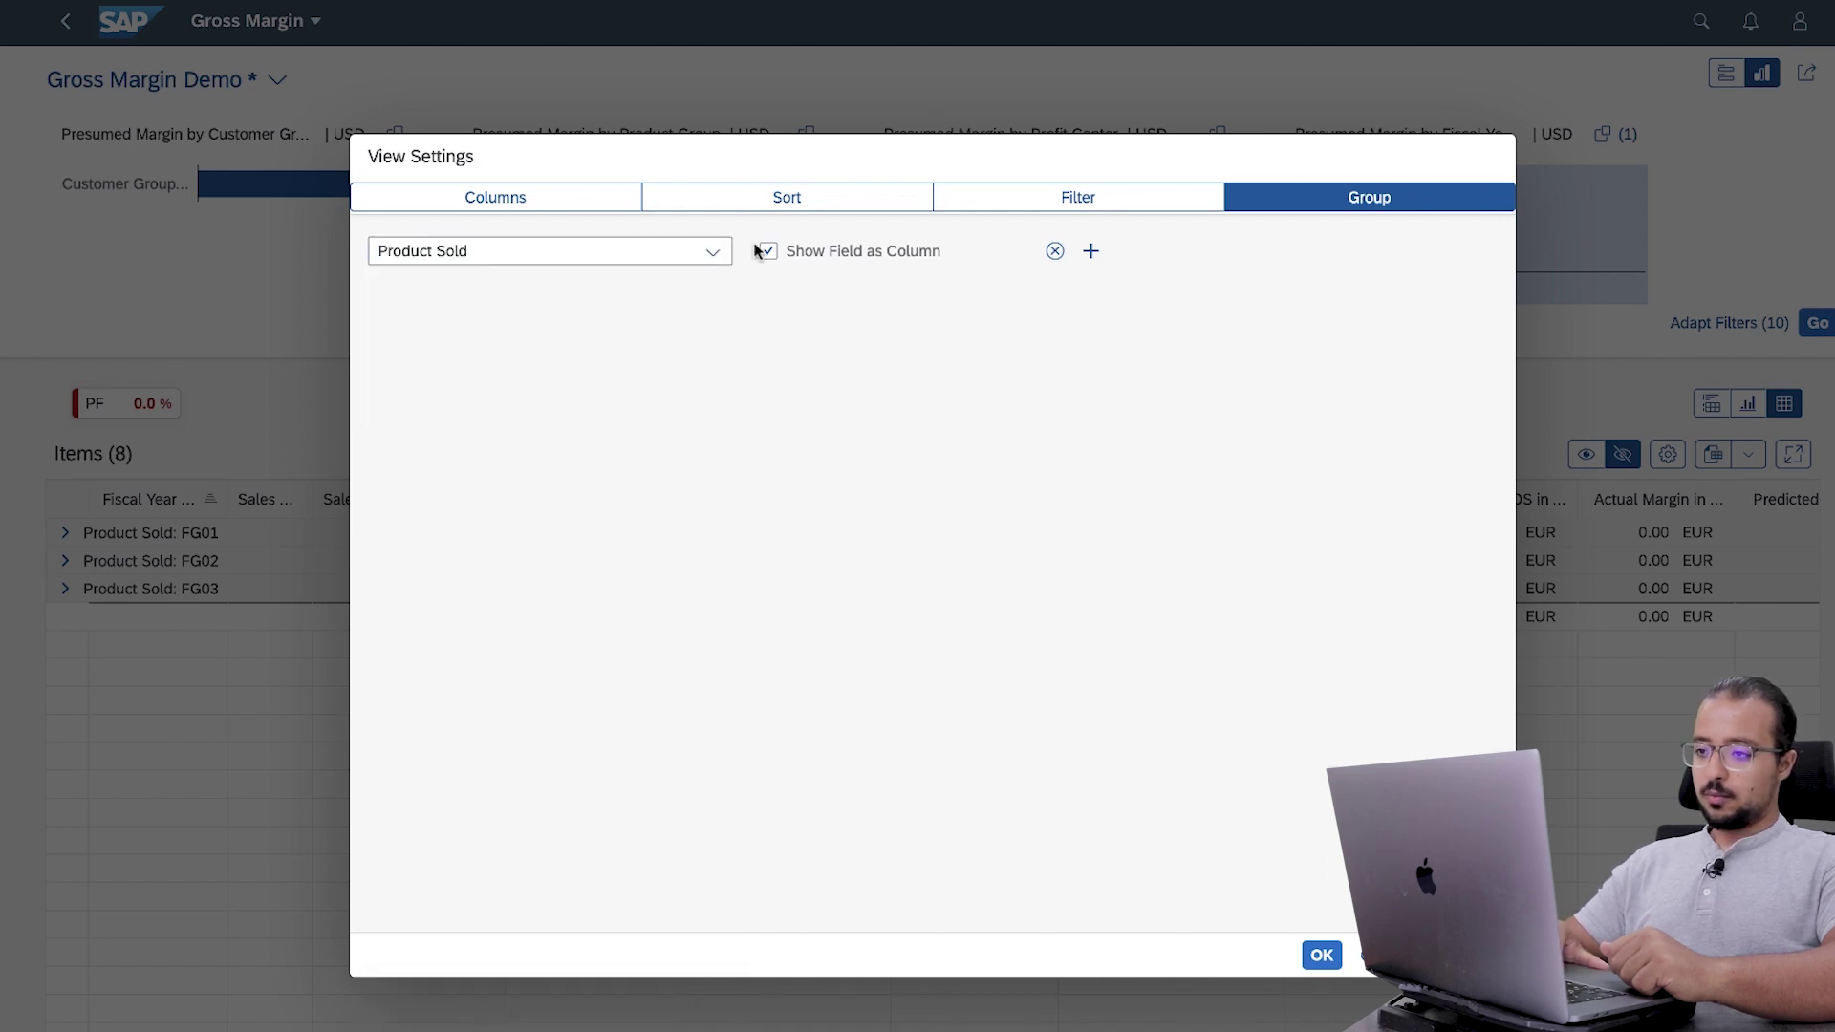
{"action": "left_click", "coordinate": [713, 251]}
{"action": "left_click_drag", "start_coordinate": [719, 909], "coordinate": [755, 387]}
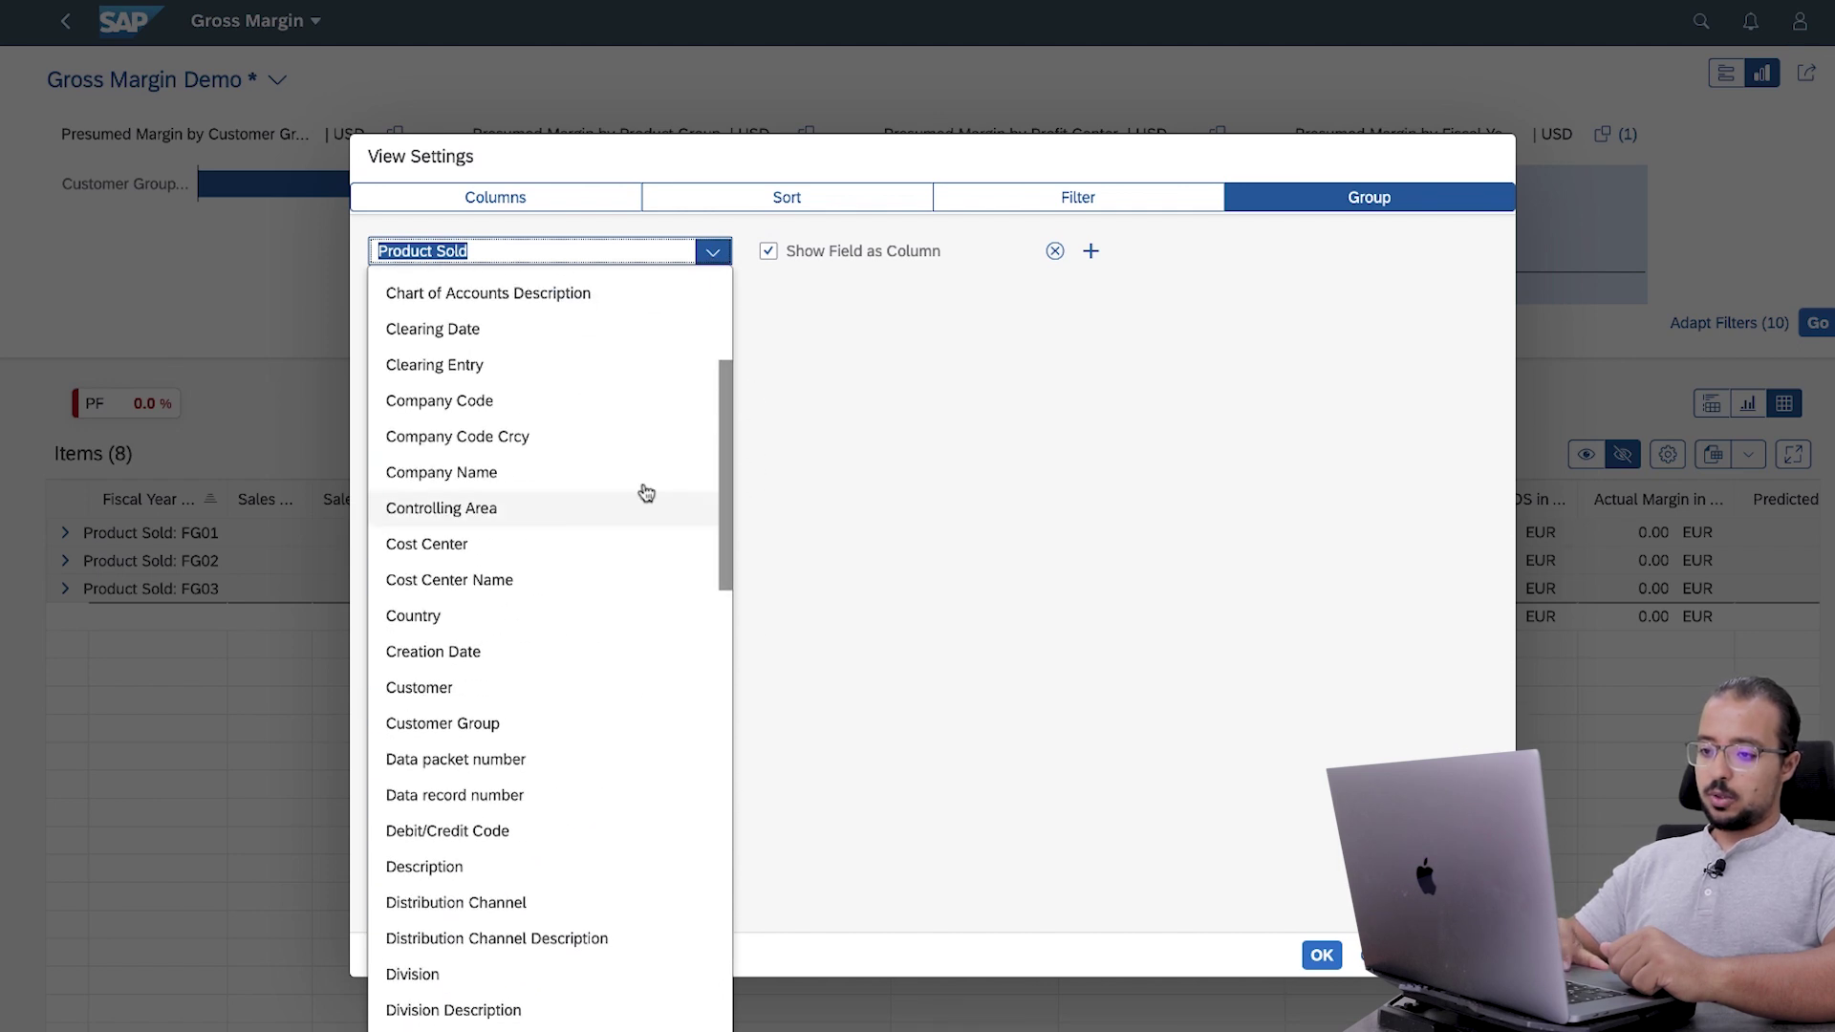
{"action": "left_click", "coordinate": [516, 690]}
{"action": "left_click", "coordinate": [1322, 955]}
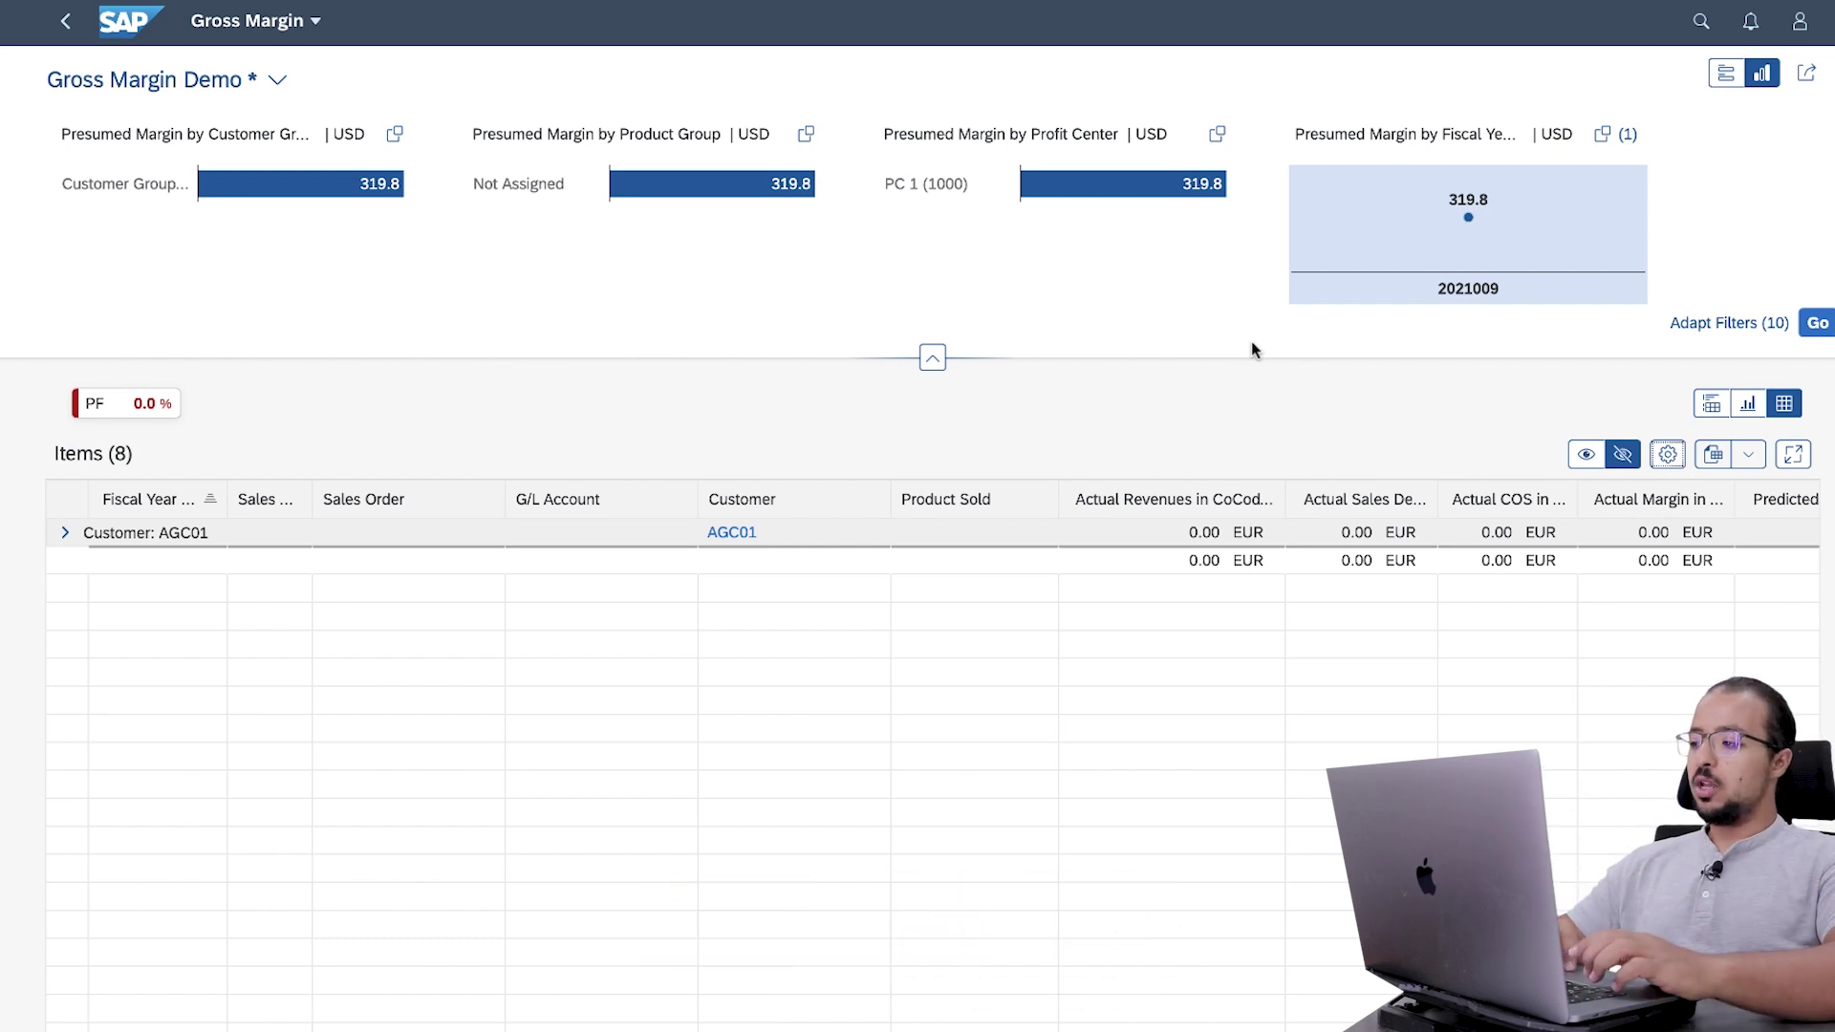
- Add Product Sold as a second grouping level below Customer in the item table
{"action": "left_click", "coordinate": [1668, 454]}
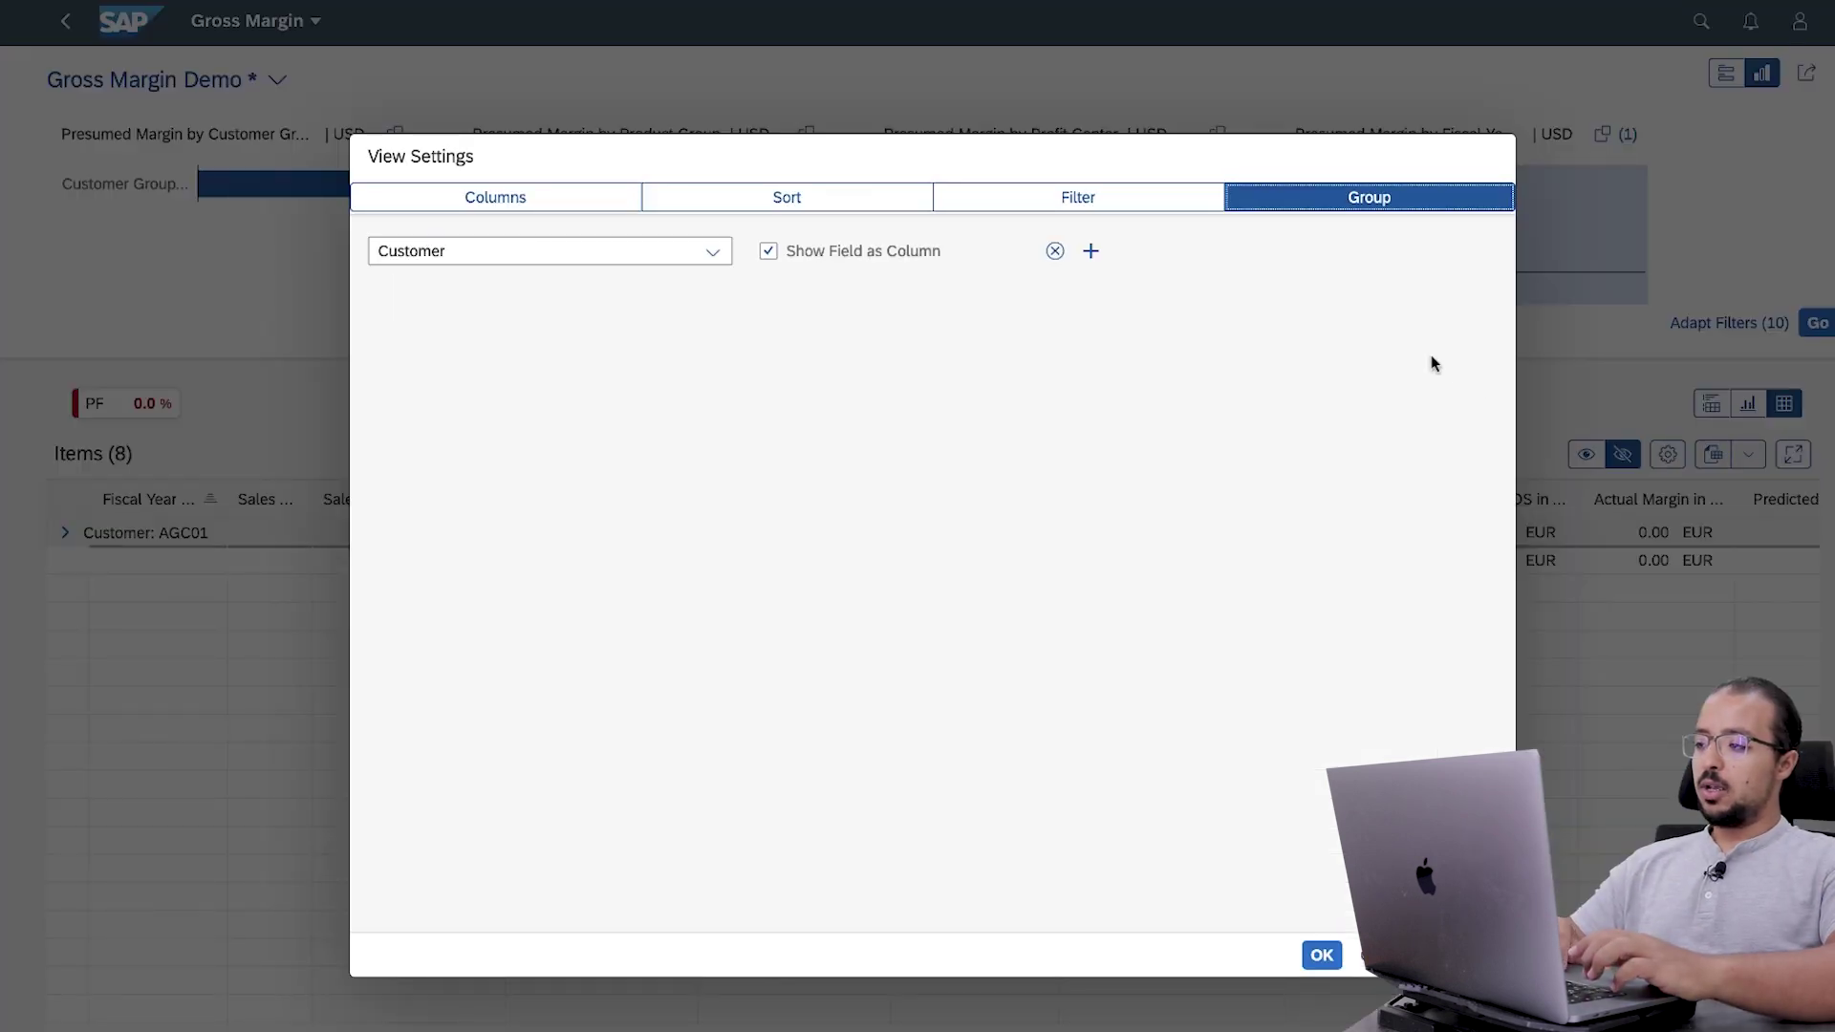
{"action": "left_click", "coordinate": [1091, 253]}
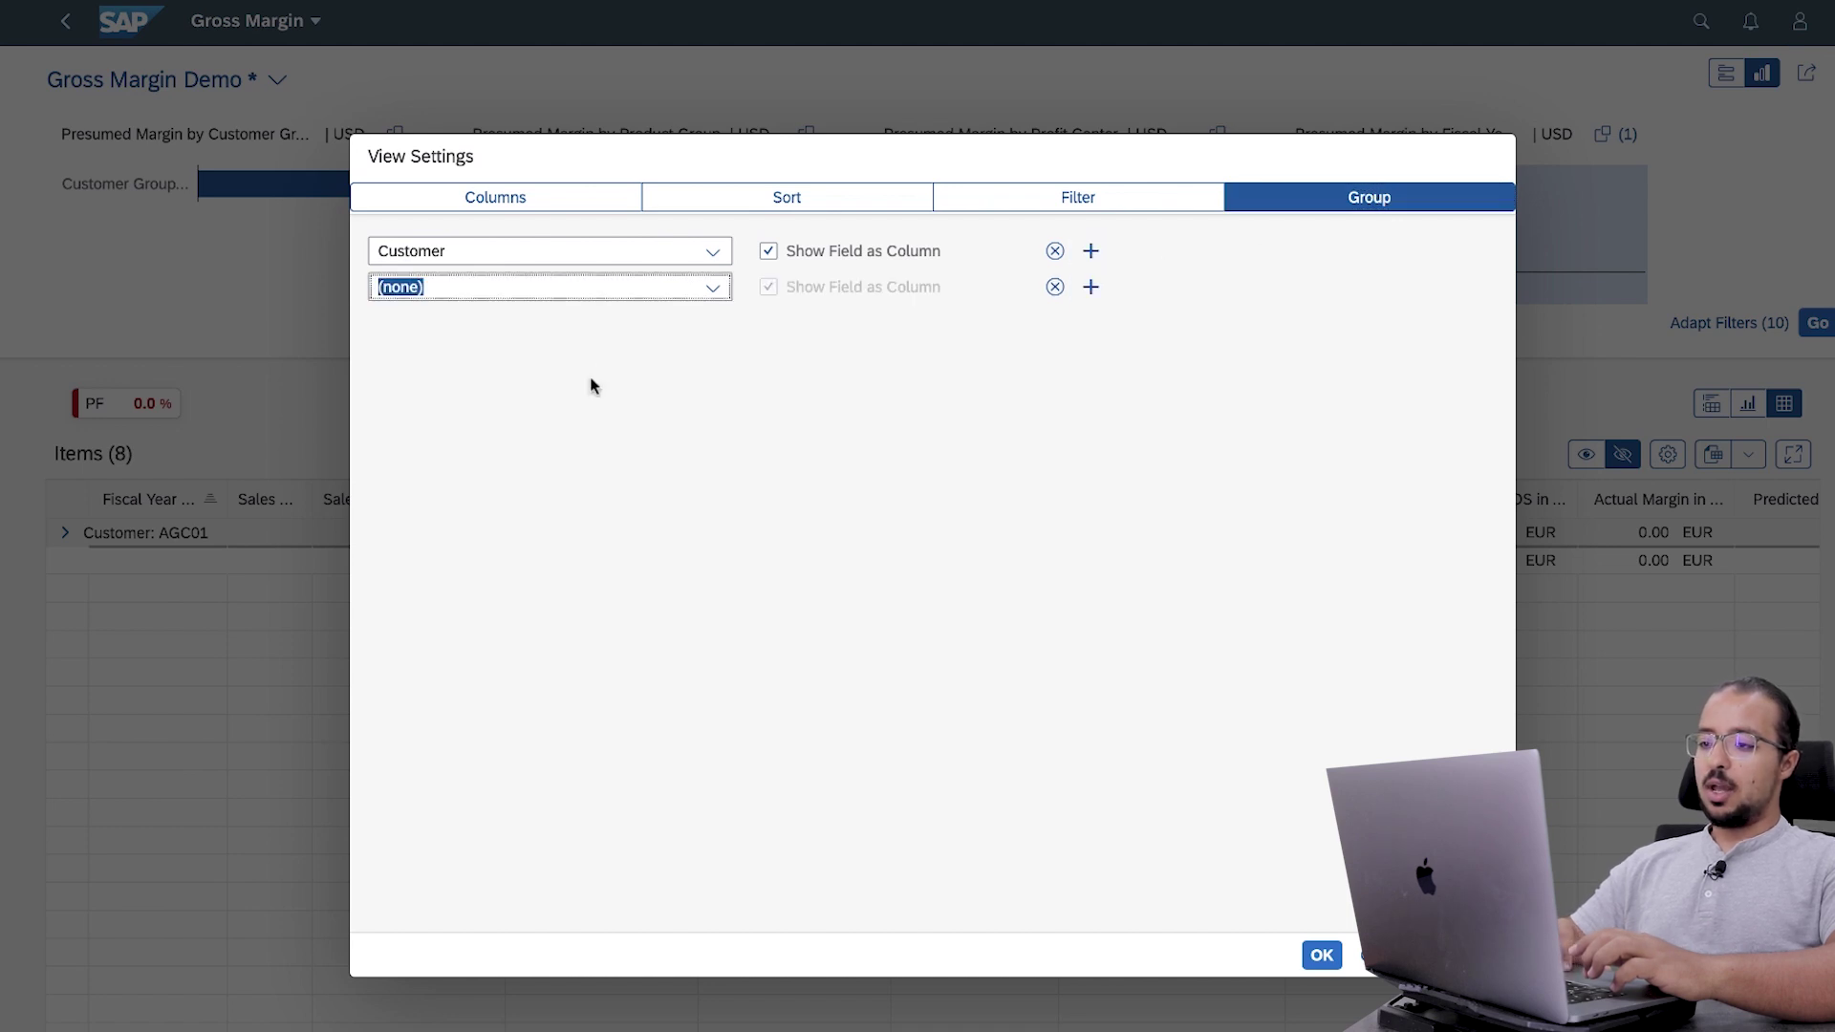
{"action": "left_click", "coordinate": [705, 296]}
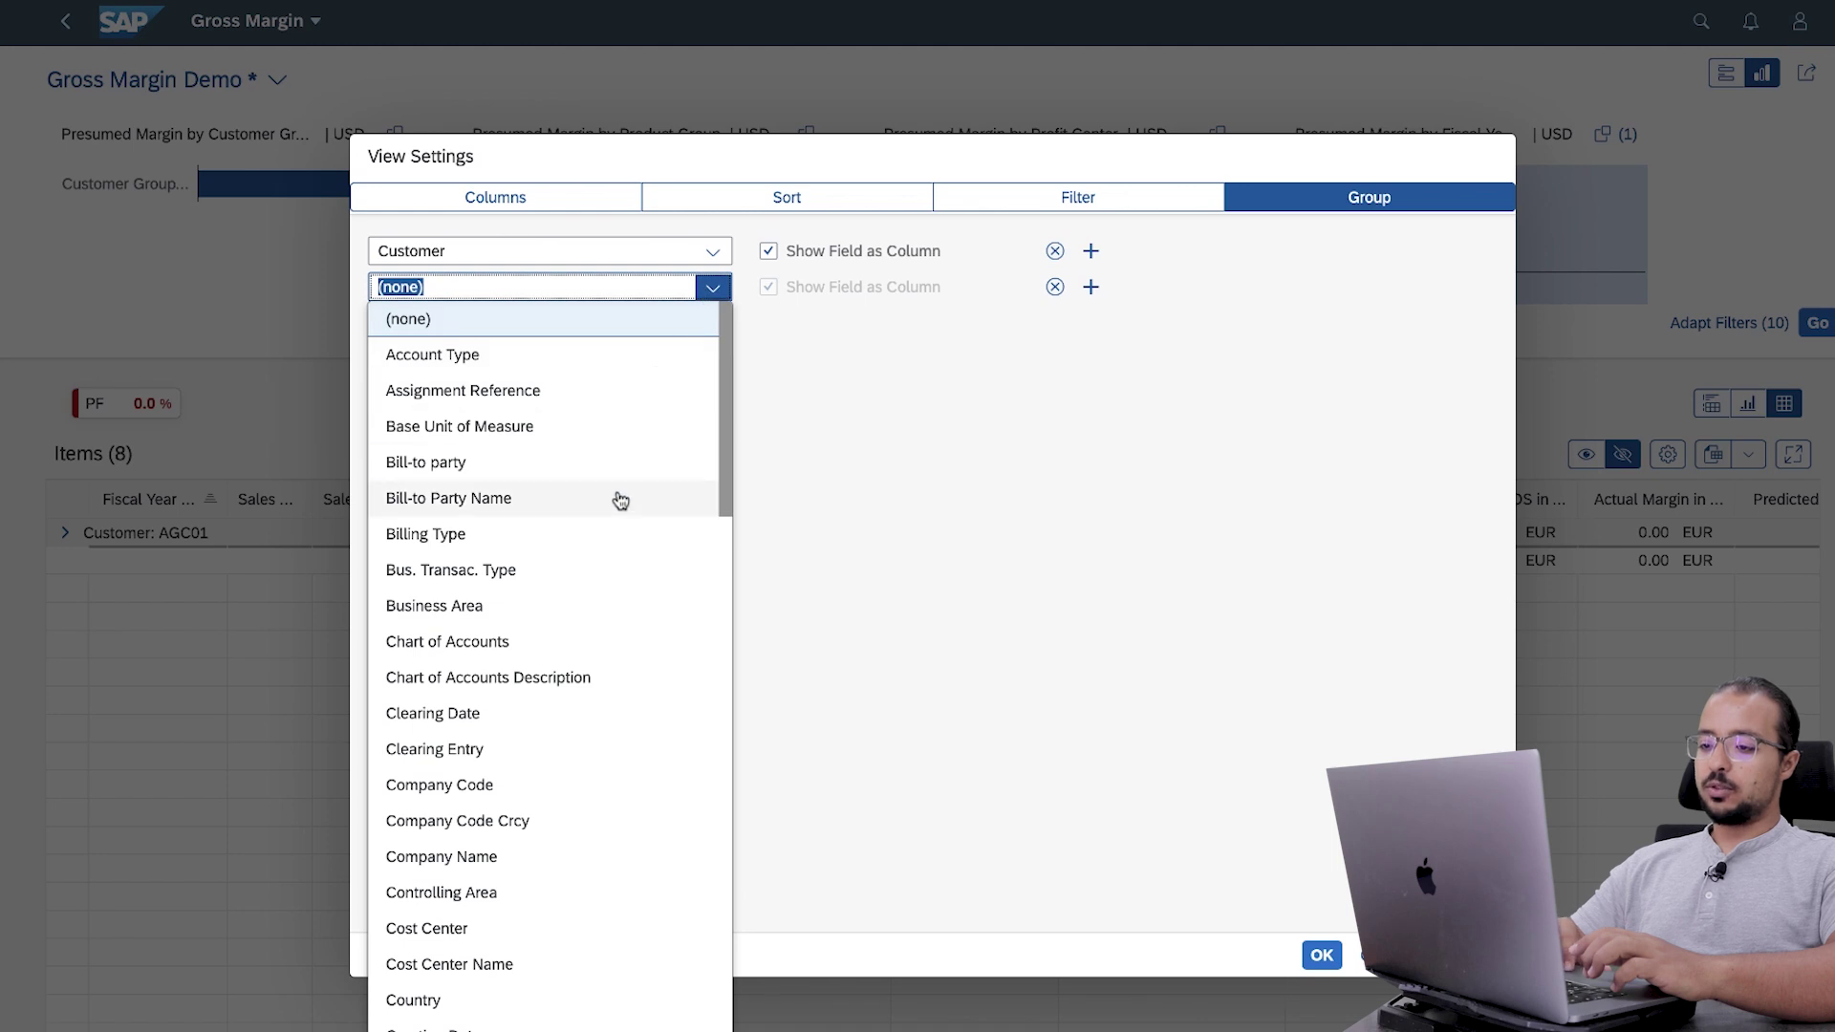
{"action": "left_click_drag", "start_coordinate": [730, 413], "coordinate": [737, 851]}
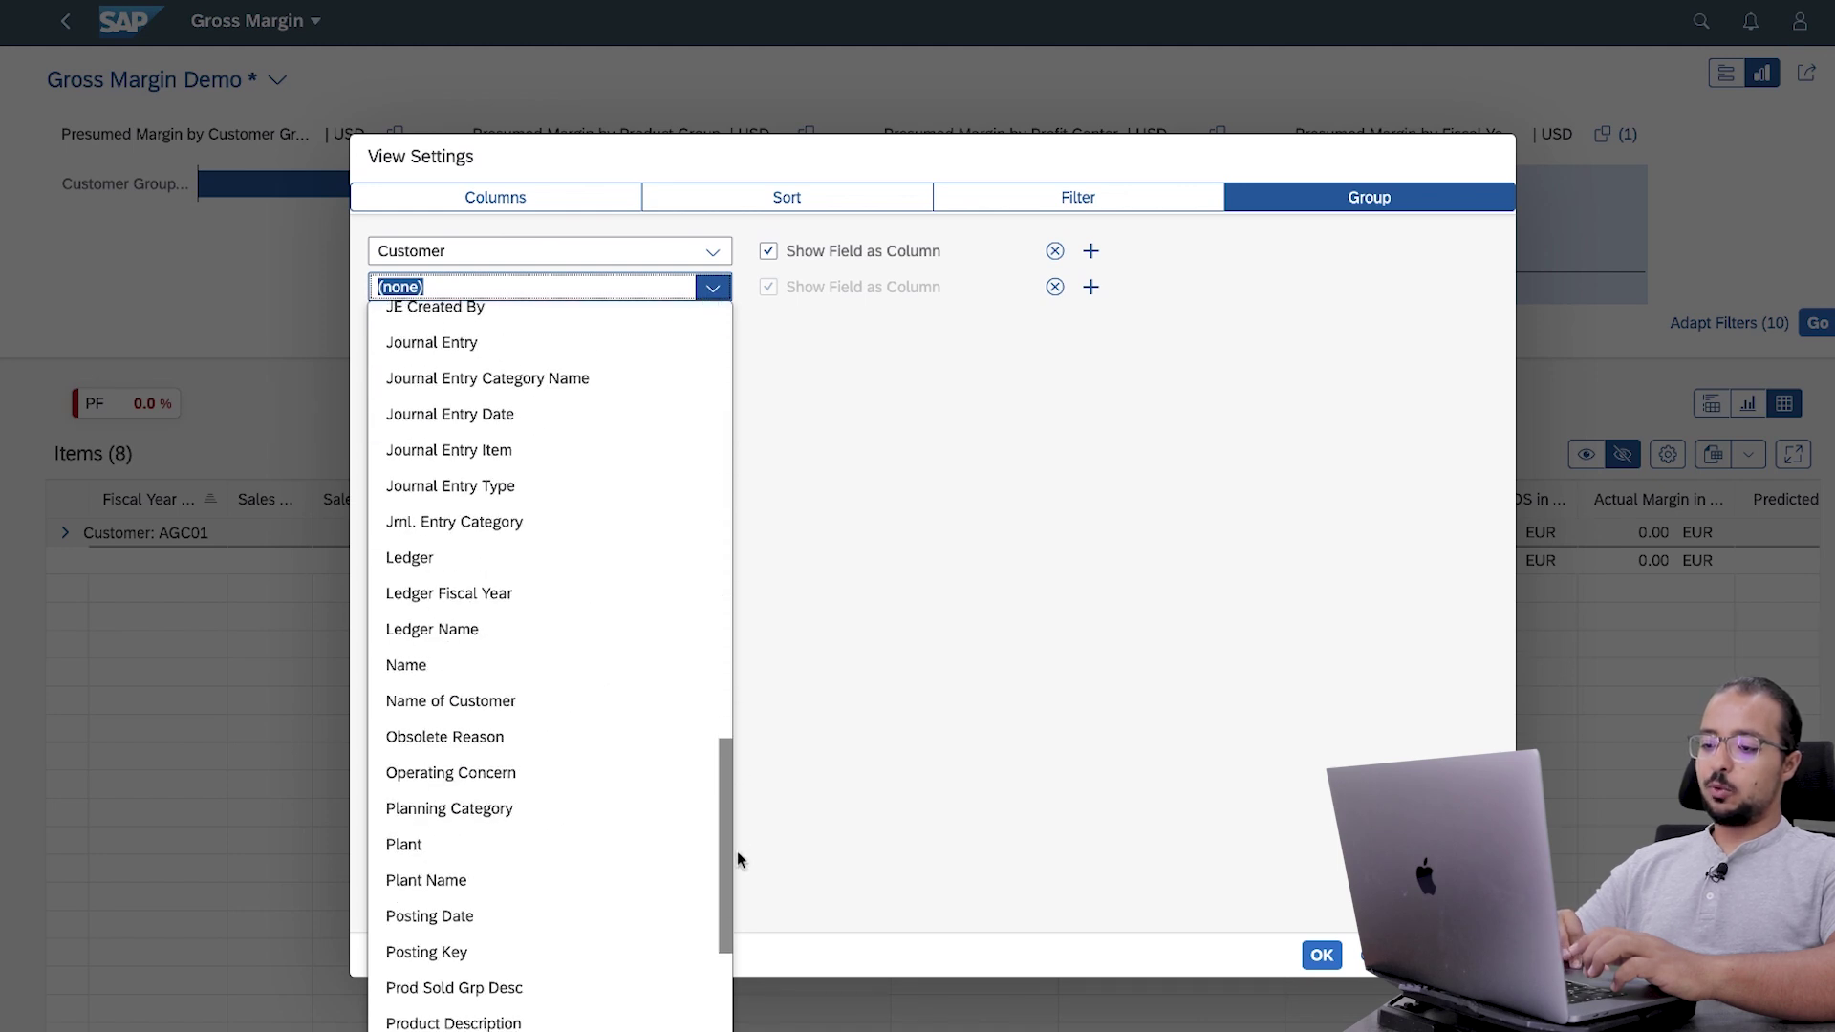
{"action": "scroll", "coordinate": [704, 906], "scroll_direction": "down", "scroll_amount": 5}
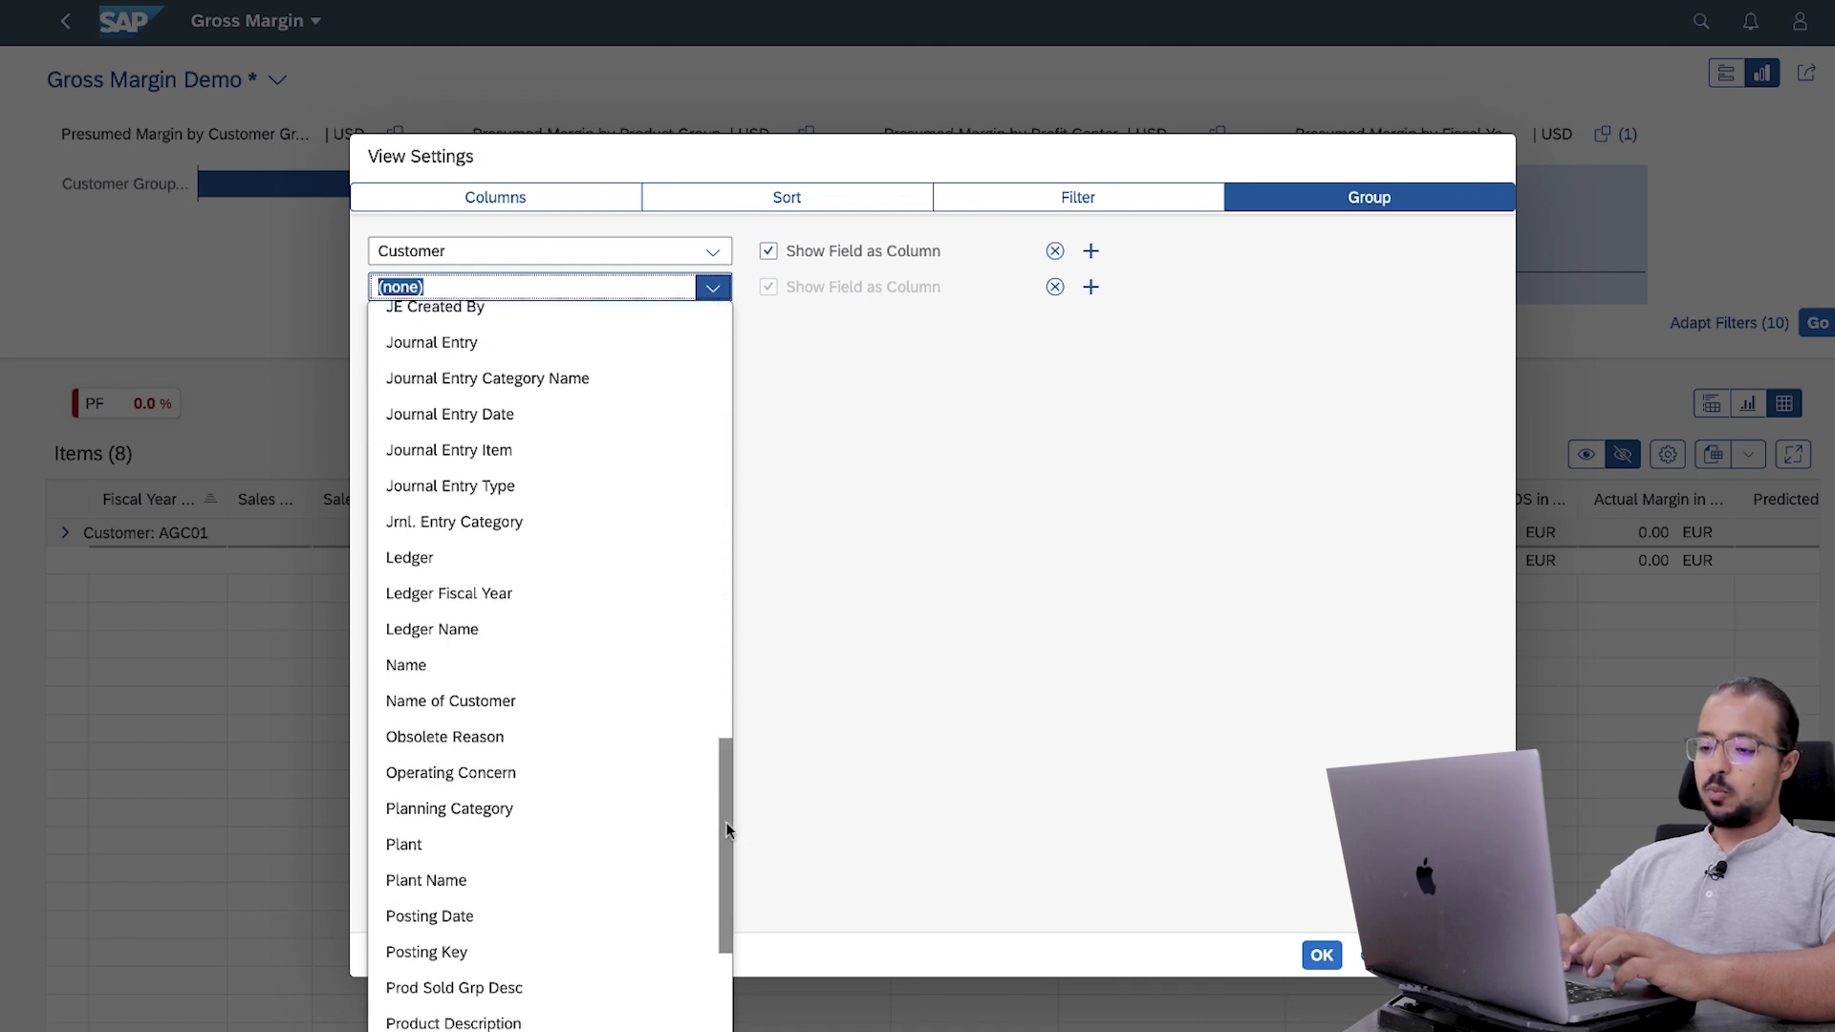
{"action": "left_click", "coordinate": [501, 768]}
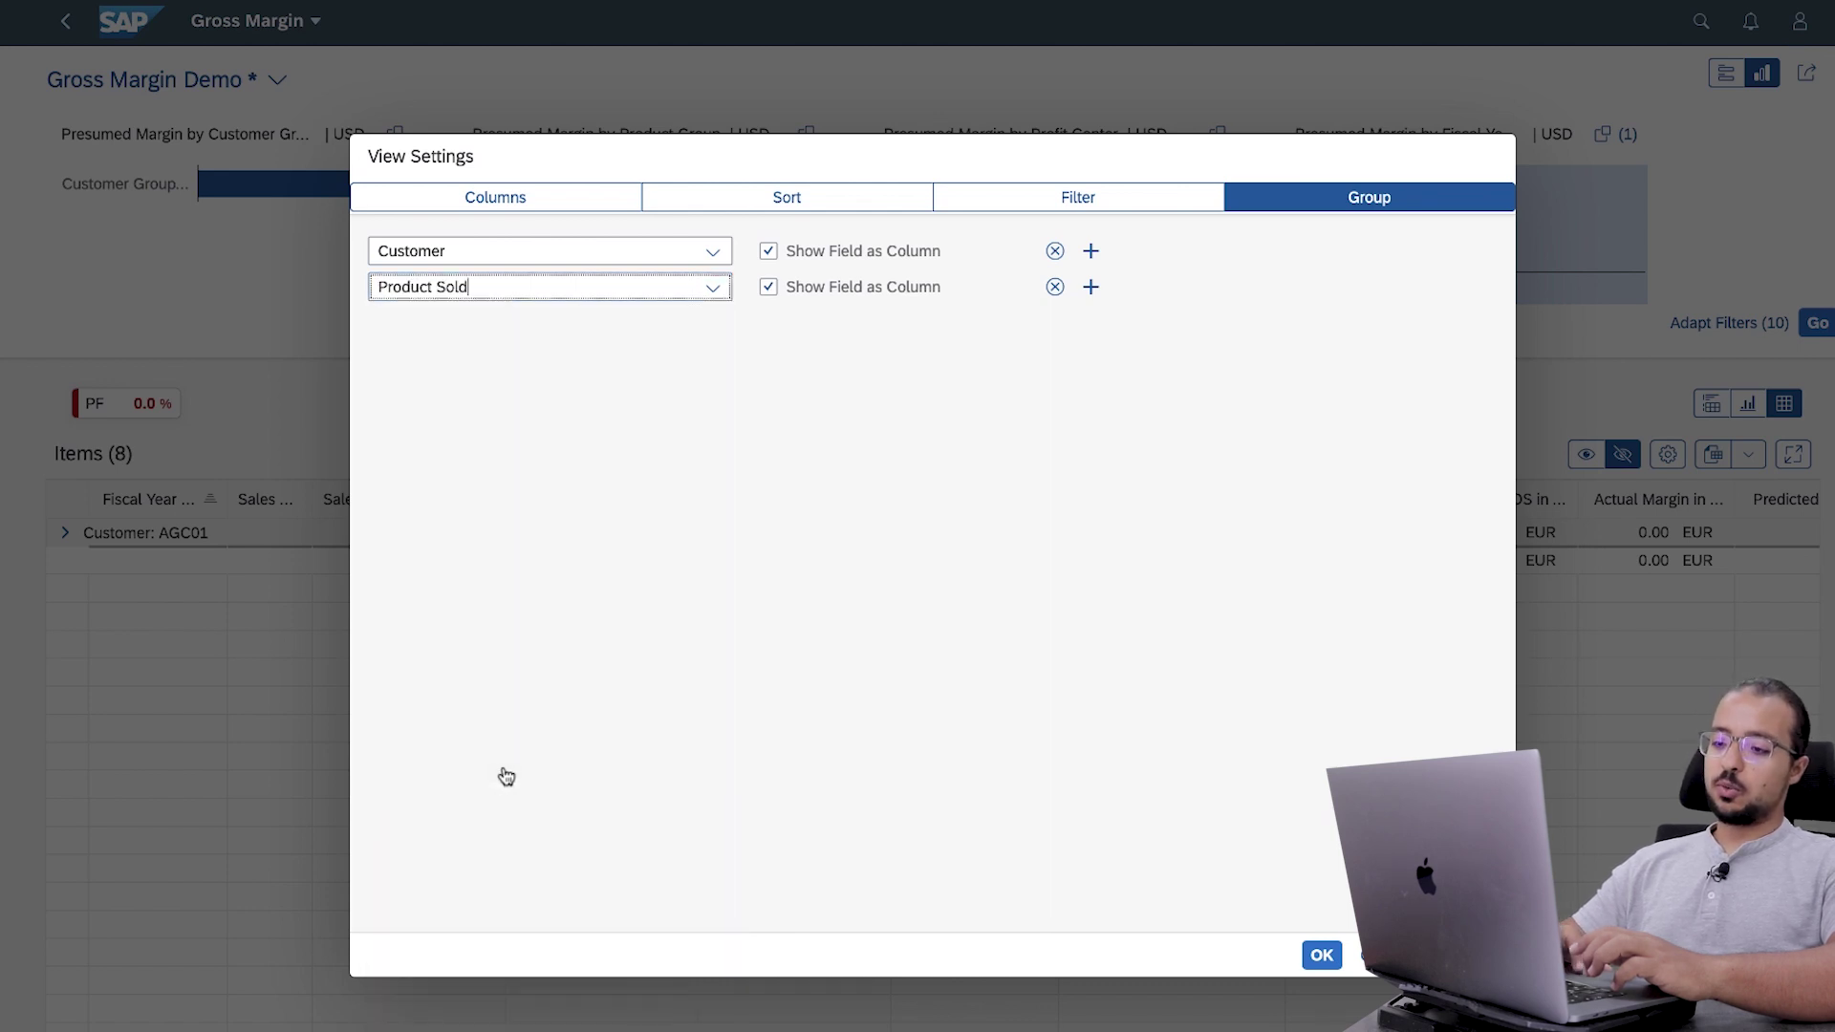
{"action": "left_click", "coordinate": [1322, 956]}
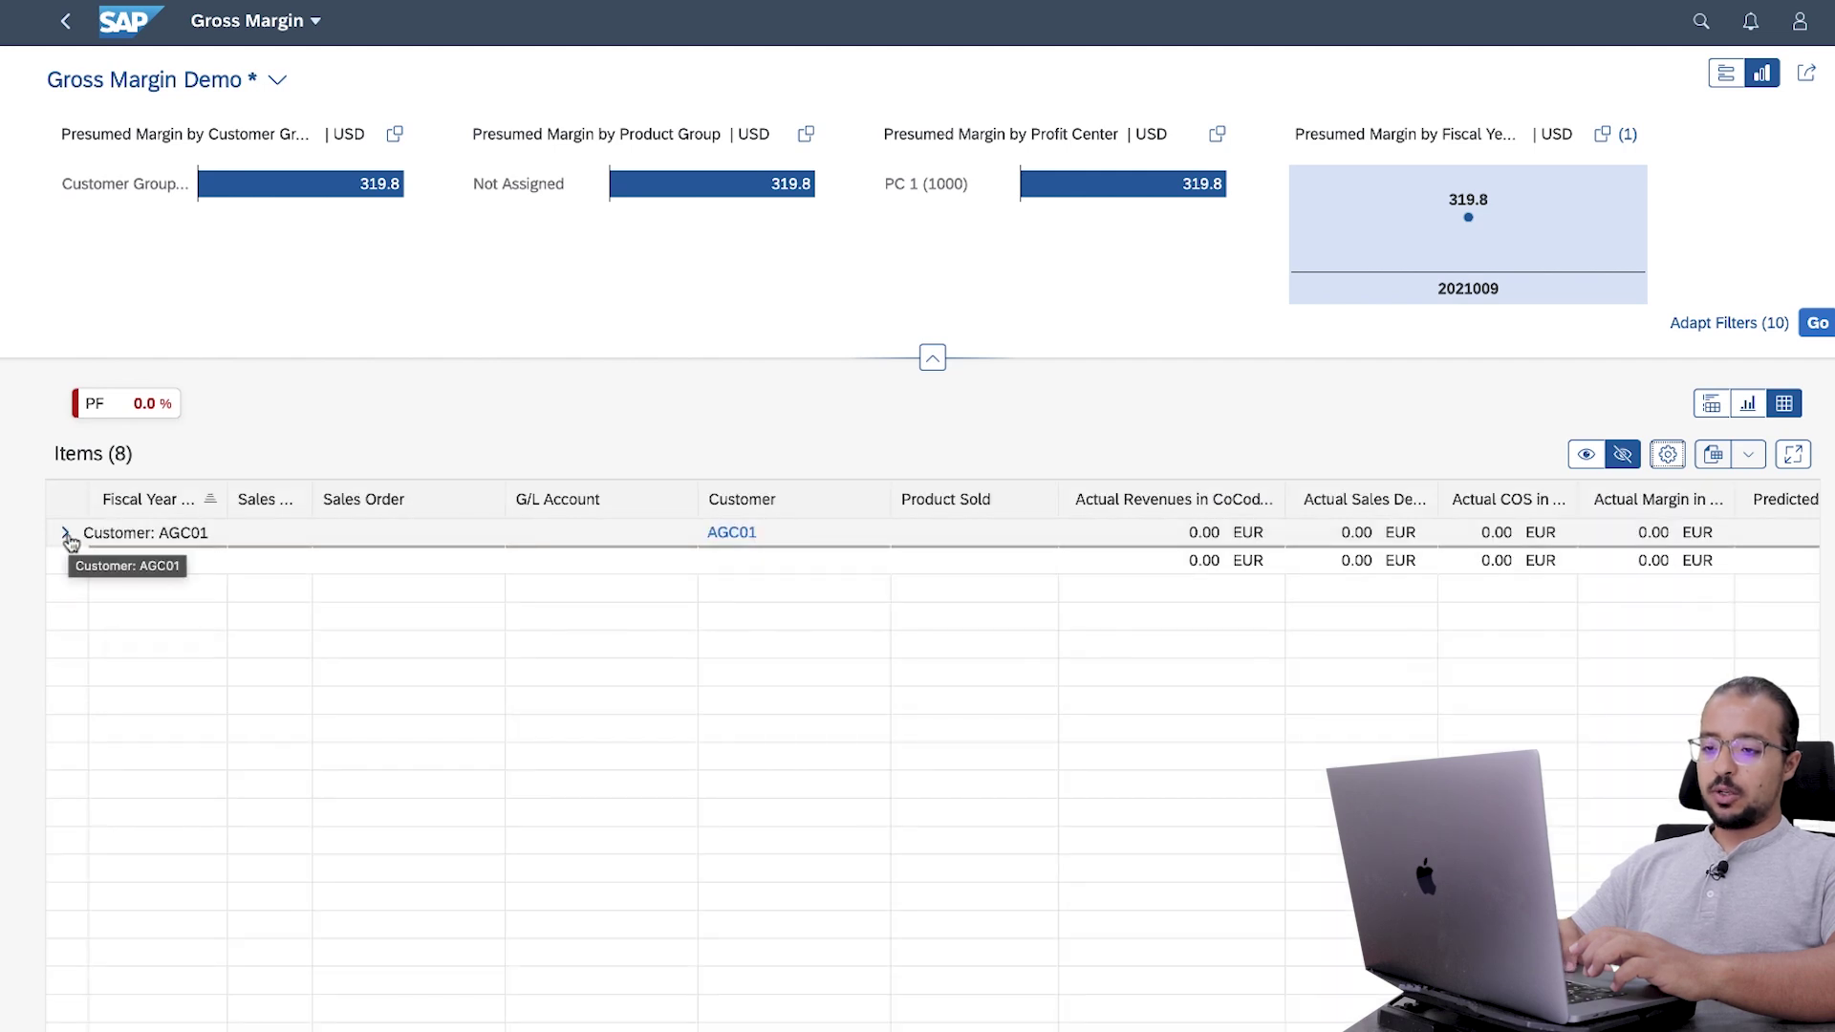
- Expand the customer group and examine the predicted revenues, sales deductions, COS and margin of product FG01
{"action": "left_click", "coordinate": [66, 533]}
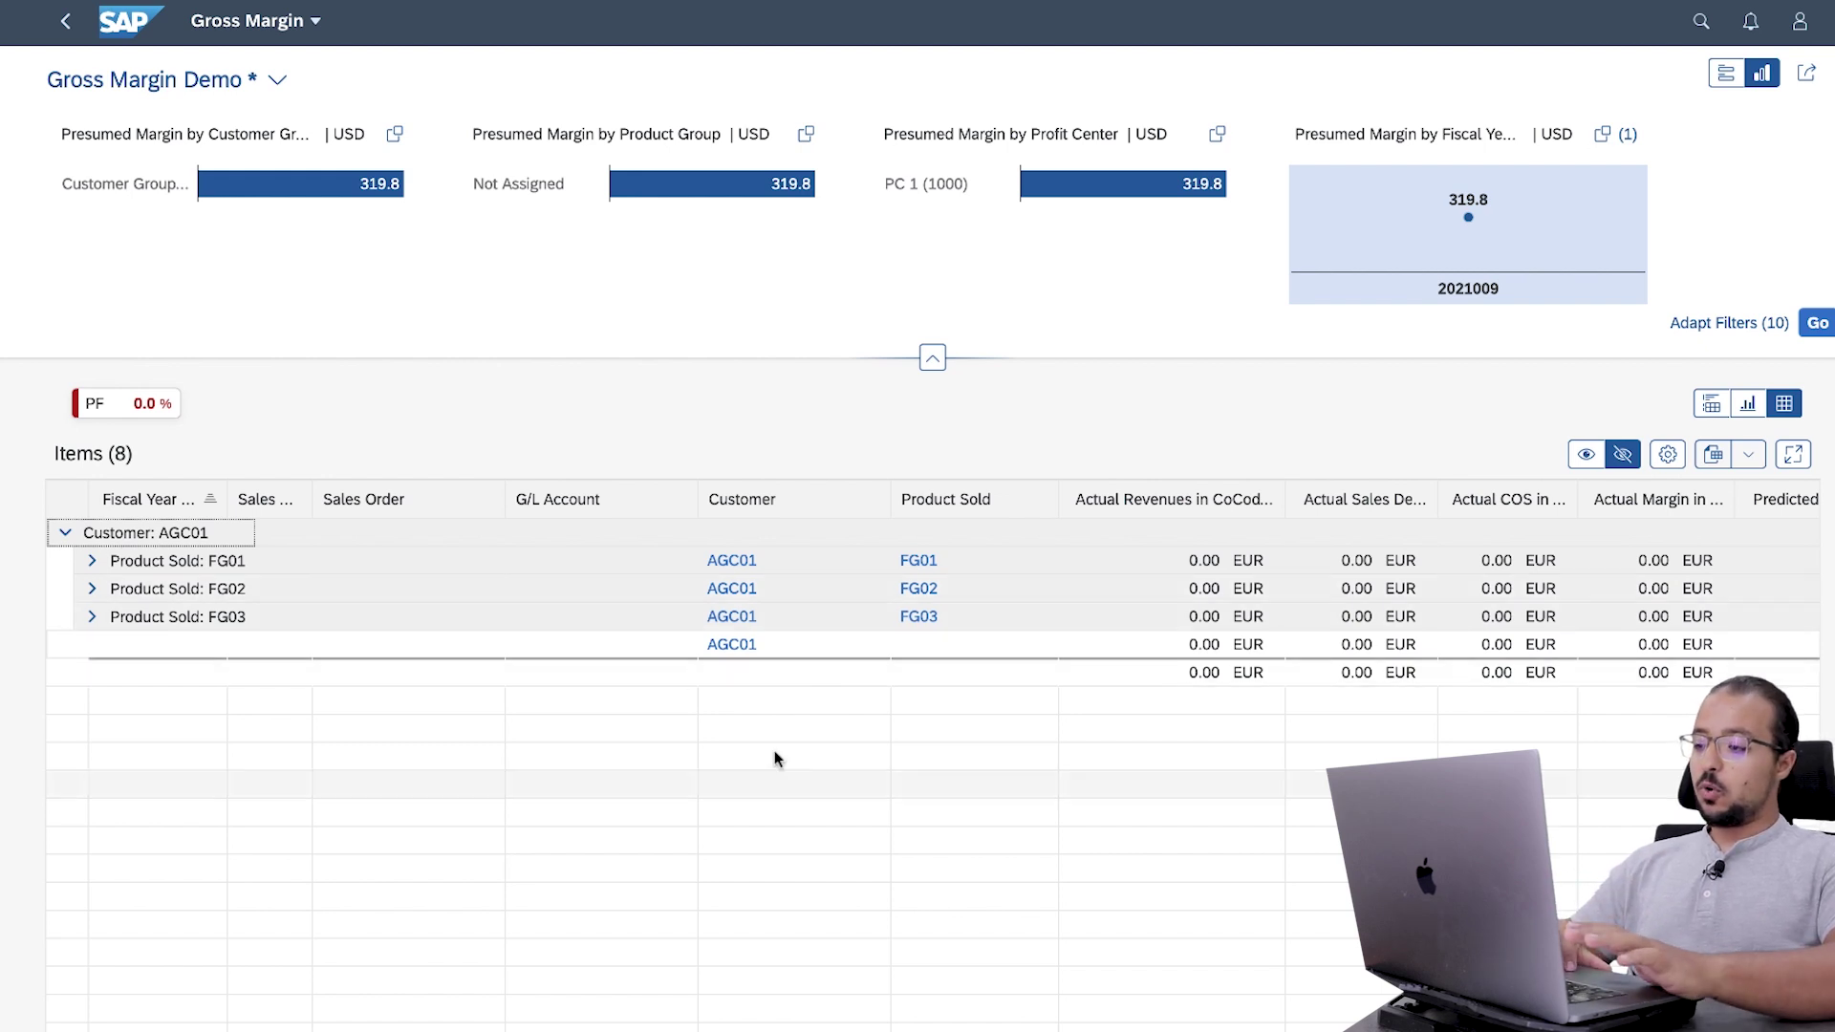
{"action": "scroll", "coordinate": [949, 757], "scroll_direction": "right", "scroll_amount": 5}
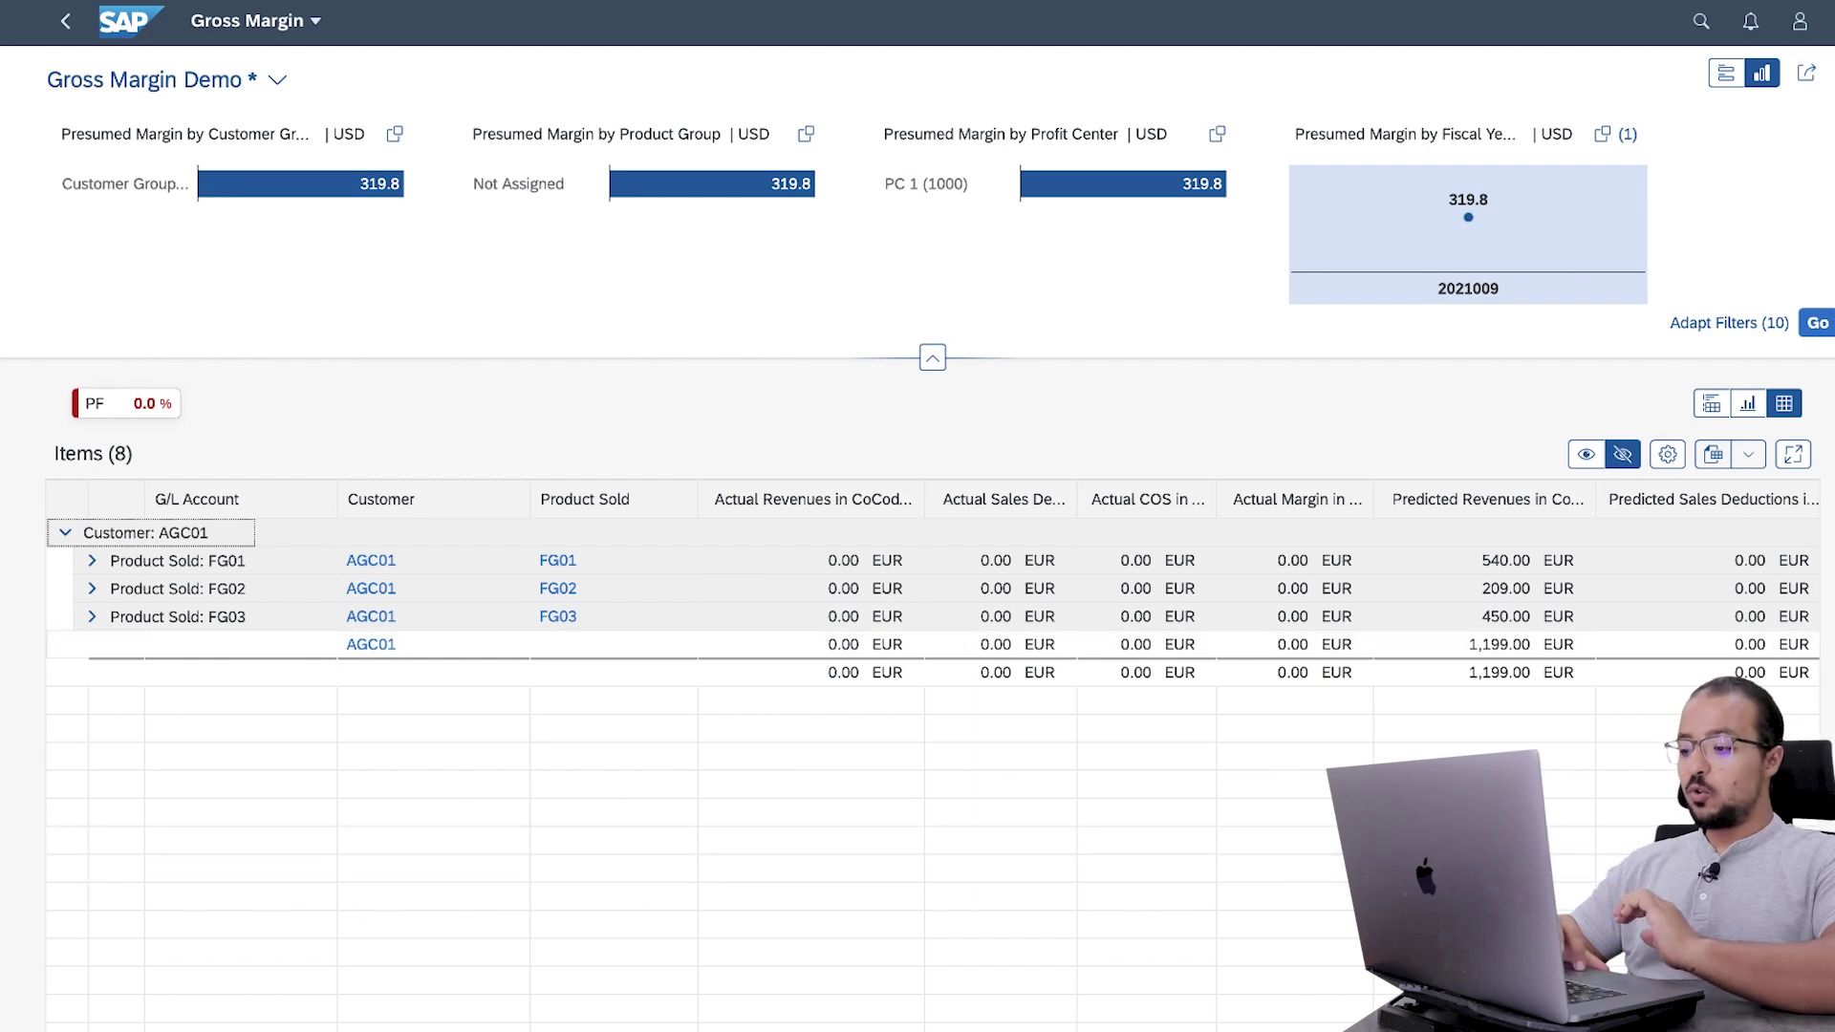
{"action": "scroll", "coordinate": [1036, 954], "scroll_direction": "right", "scroll_amount": 5}
{"action": "scroll", "coordinate": [1154, 565], "scroll_direction": "right", "scroll_amount": 2}
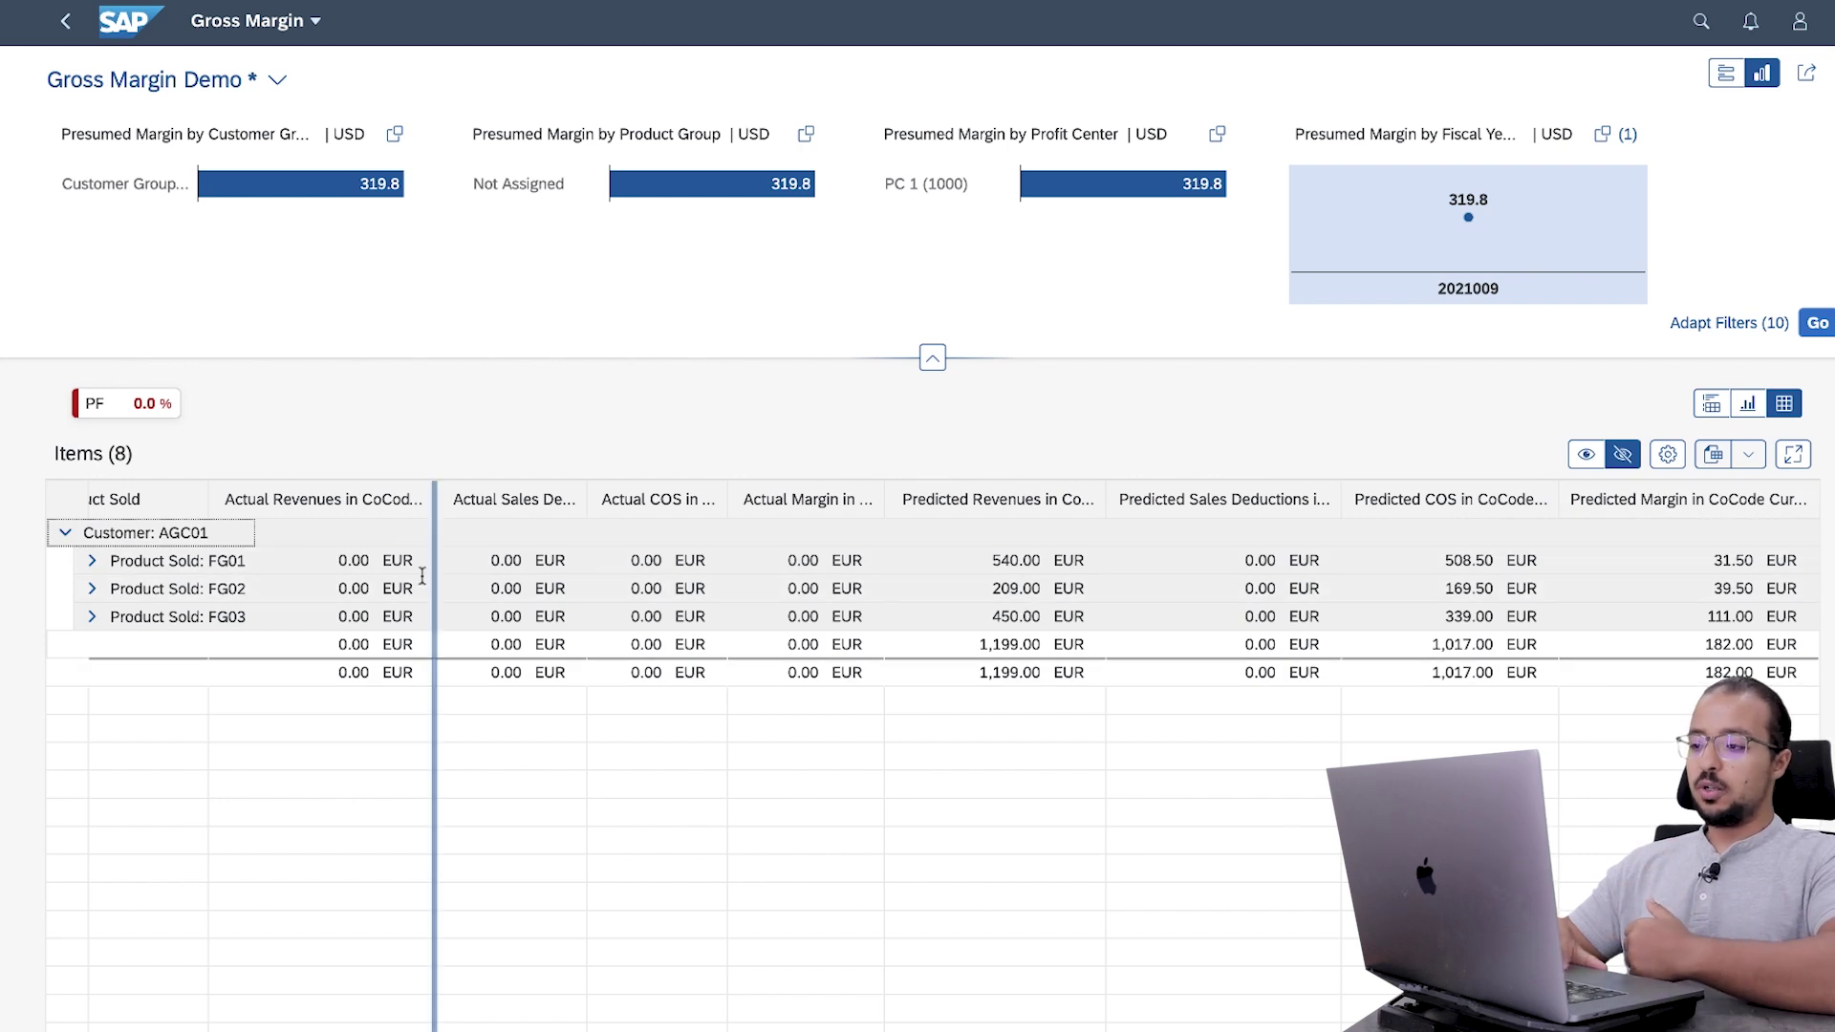
{"action": "left_click", "coordinate": [991, 562]}
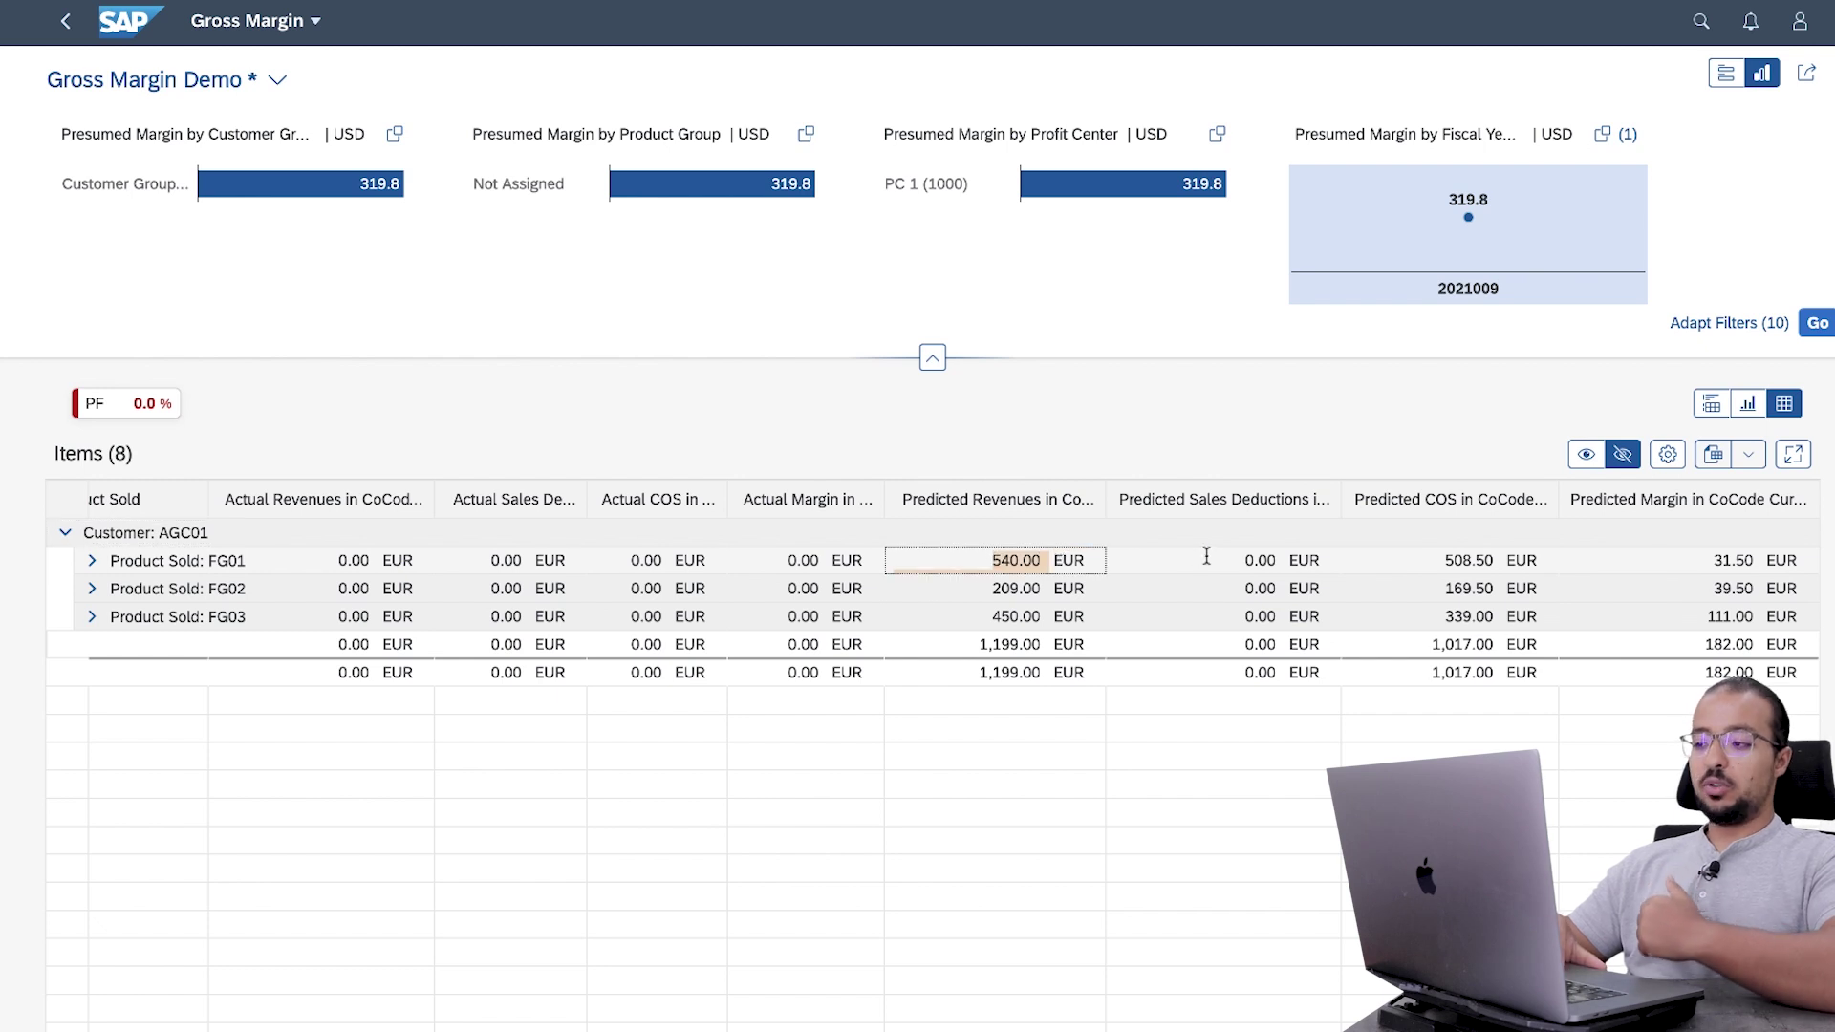
{"action": "left_click", "coordinate": [1303, 558]}
{"action": "left_click", "coordinate": [1434, 559]}
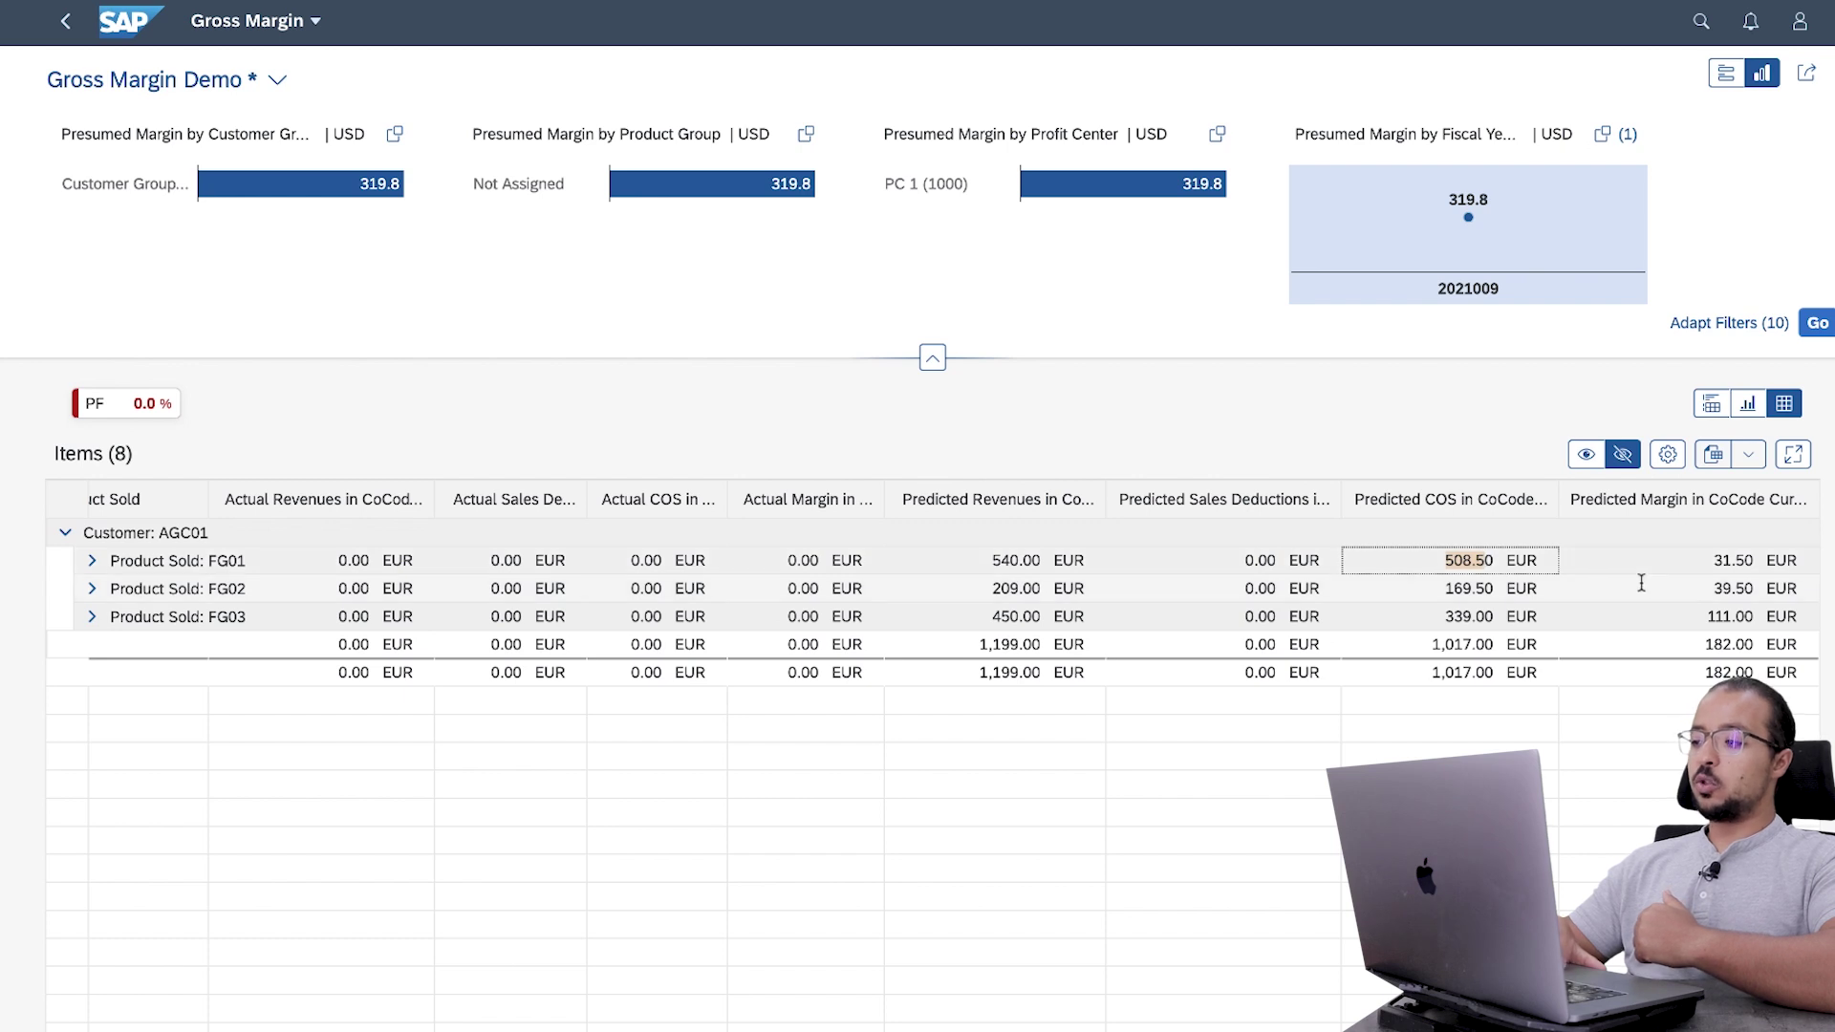
{"action": "left_click", "coordinate": [1696, 563]}
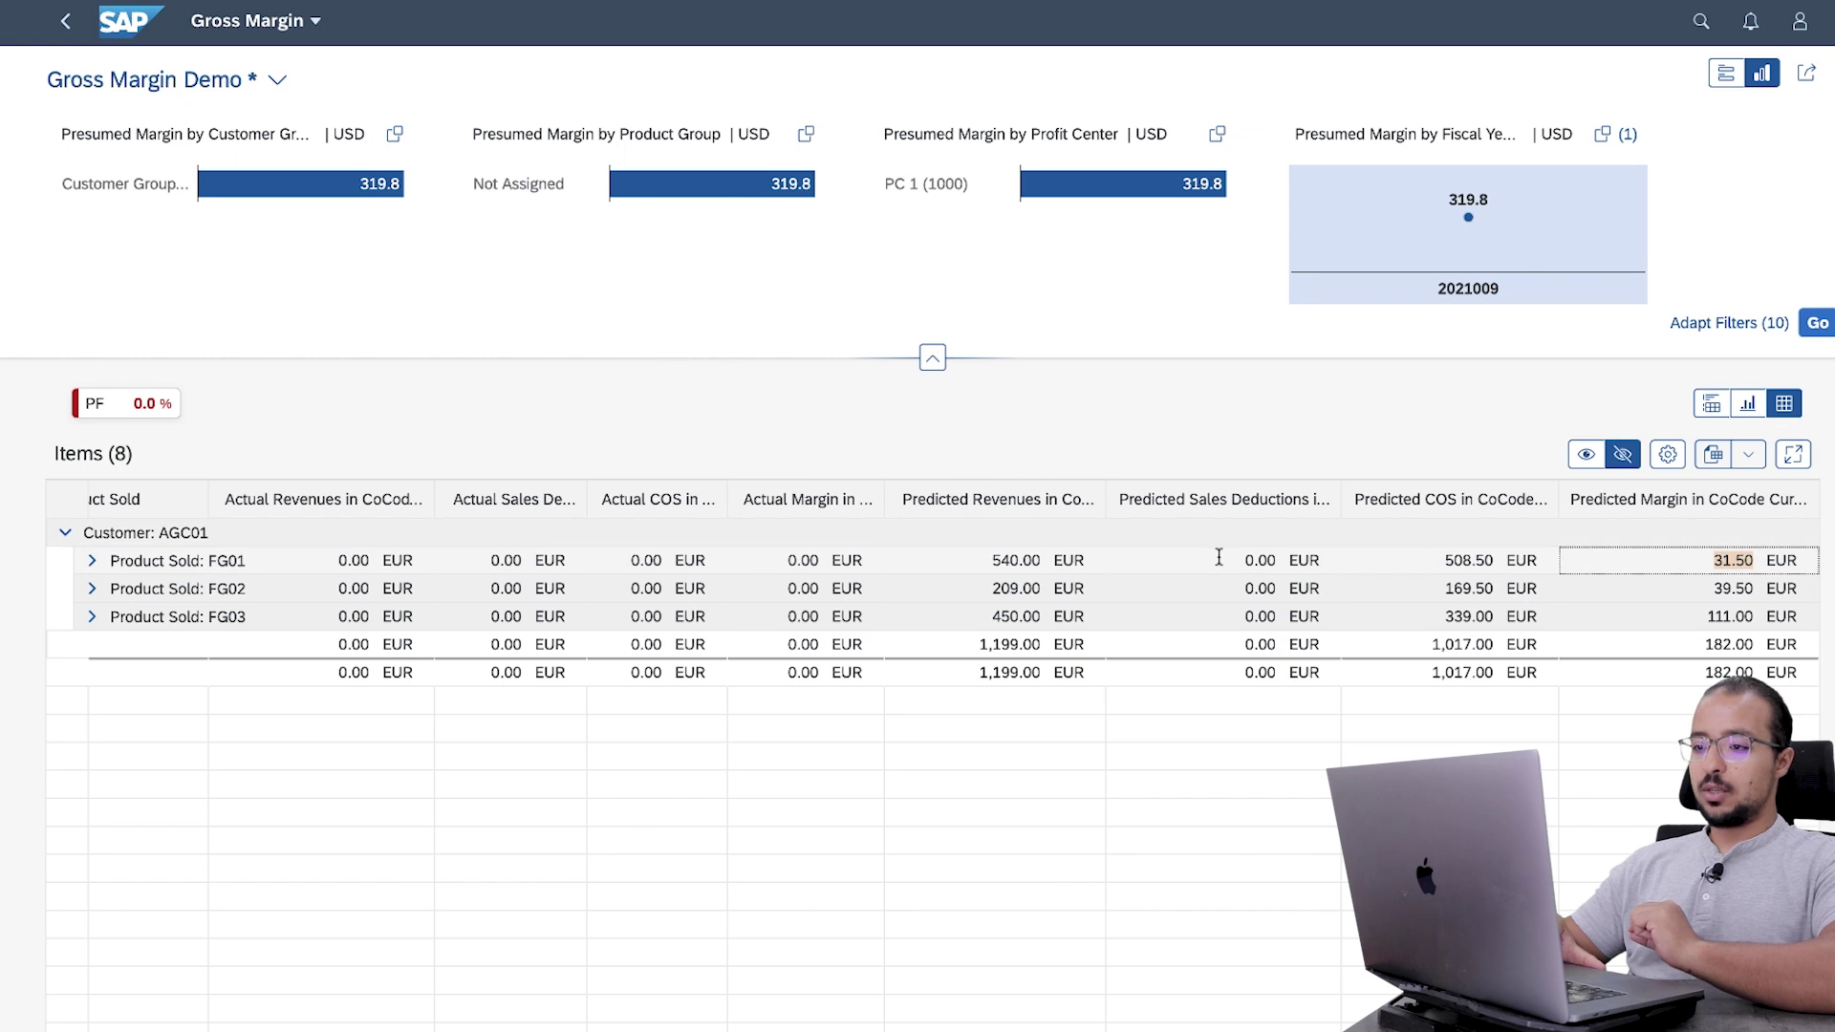
- Expand the product groups FG01, FG02 and FG03 to show their individual line items
{"action": "left_click", "coordinate": [92, 561]}
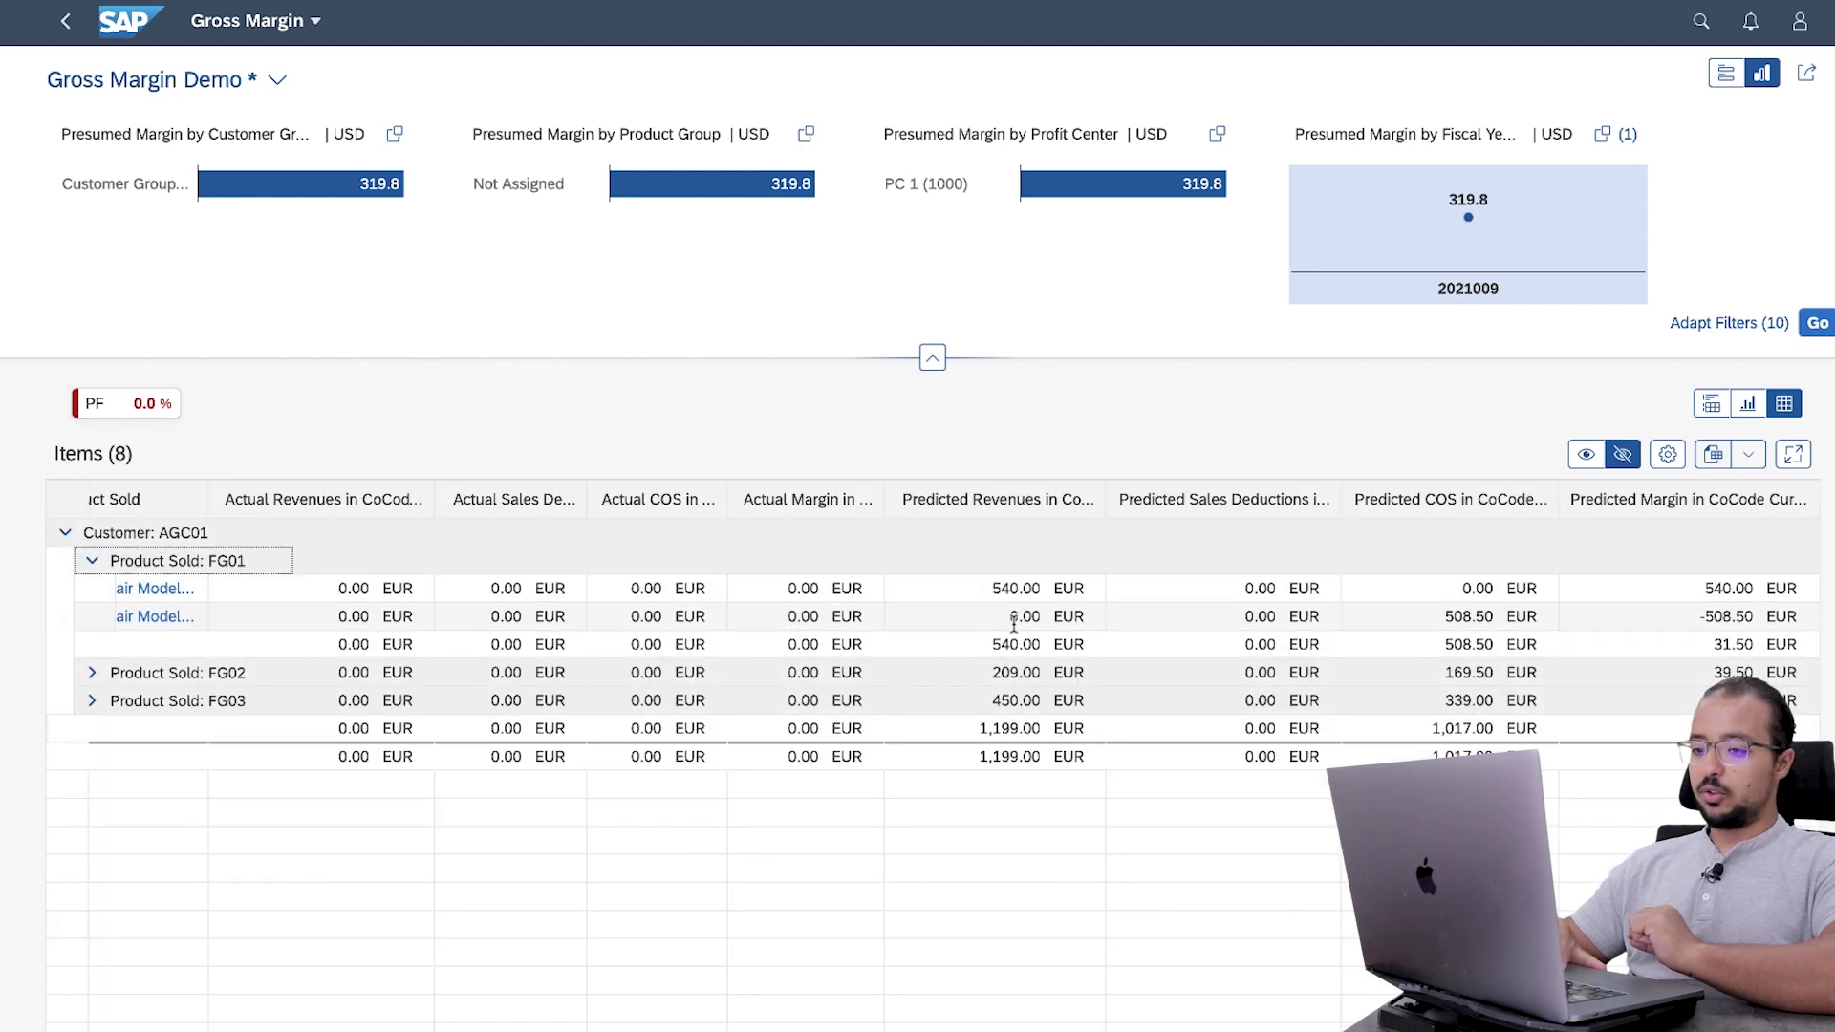
{"action": "left_click", "coordinate": [93, 673]}
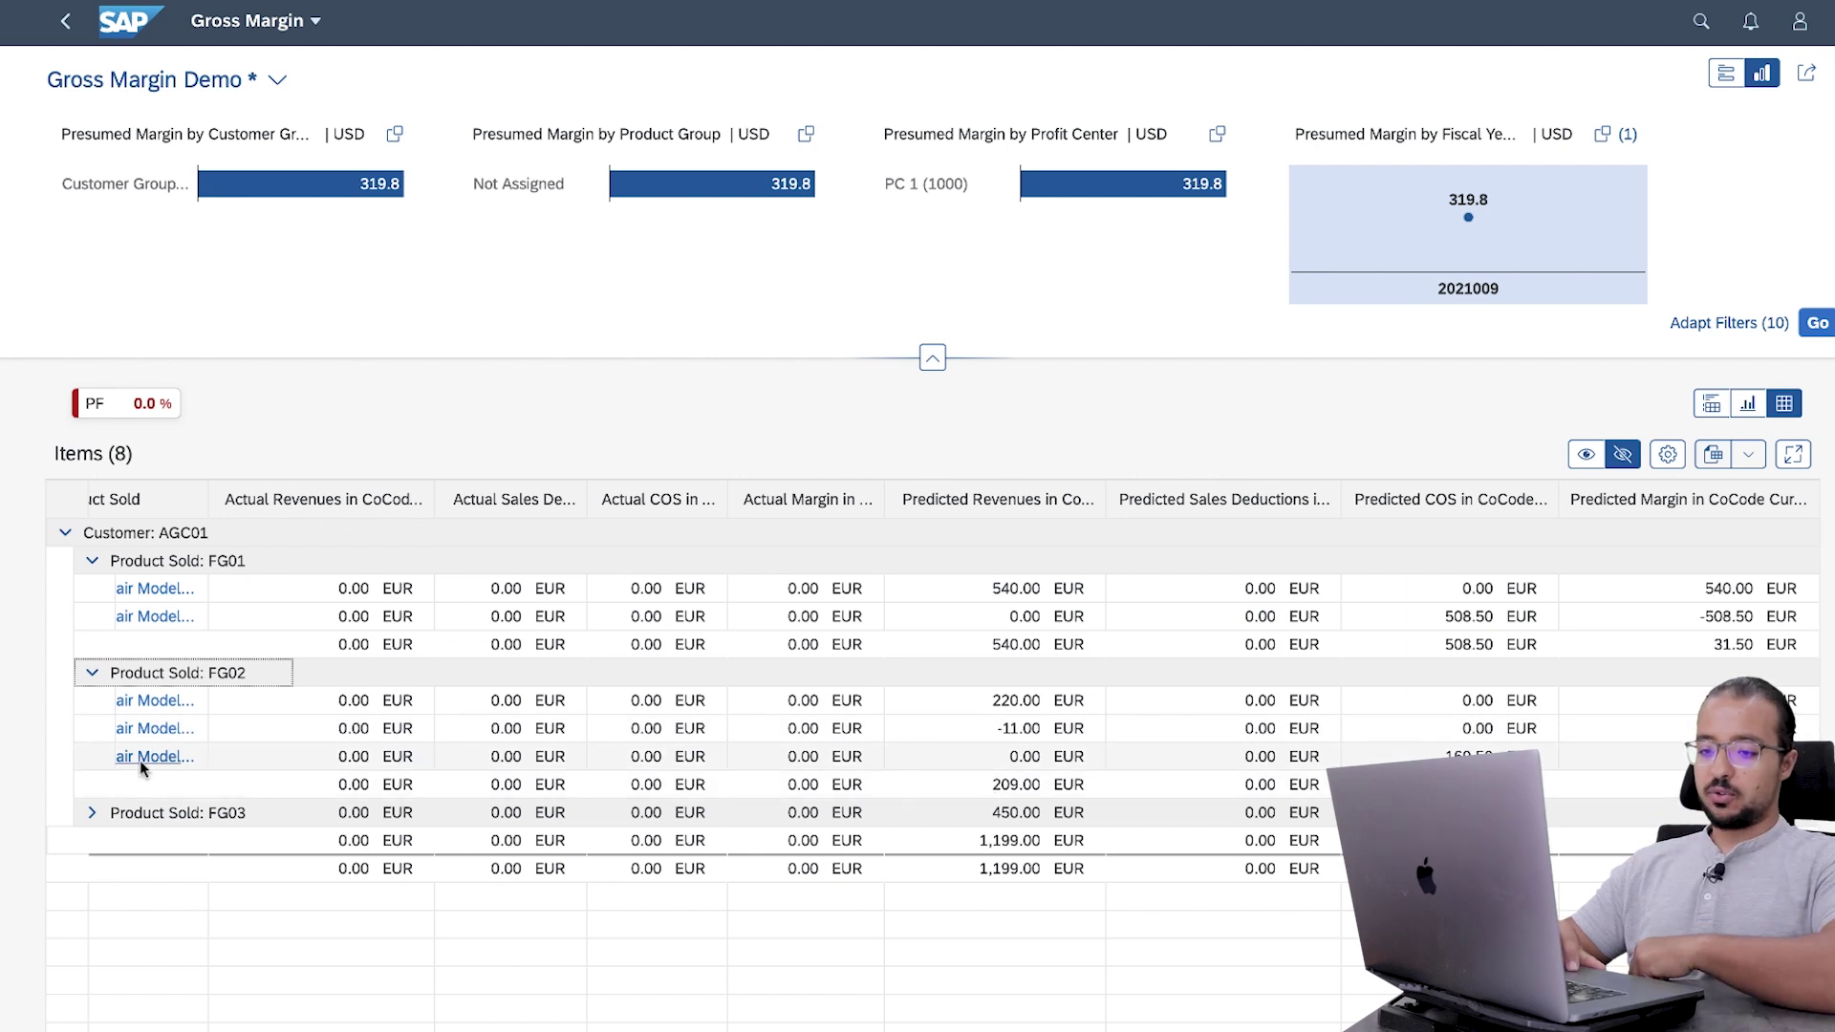
{"action": "left_click", "coordinate": [91, 812]}
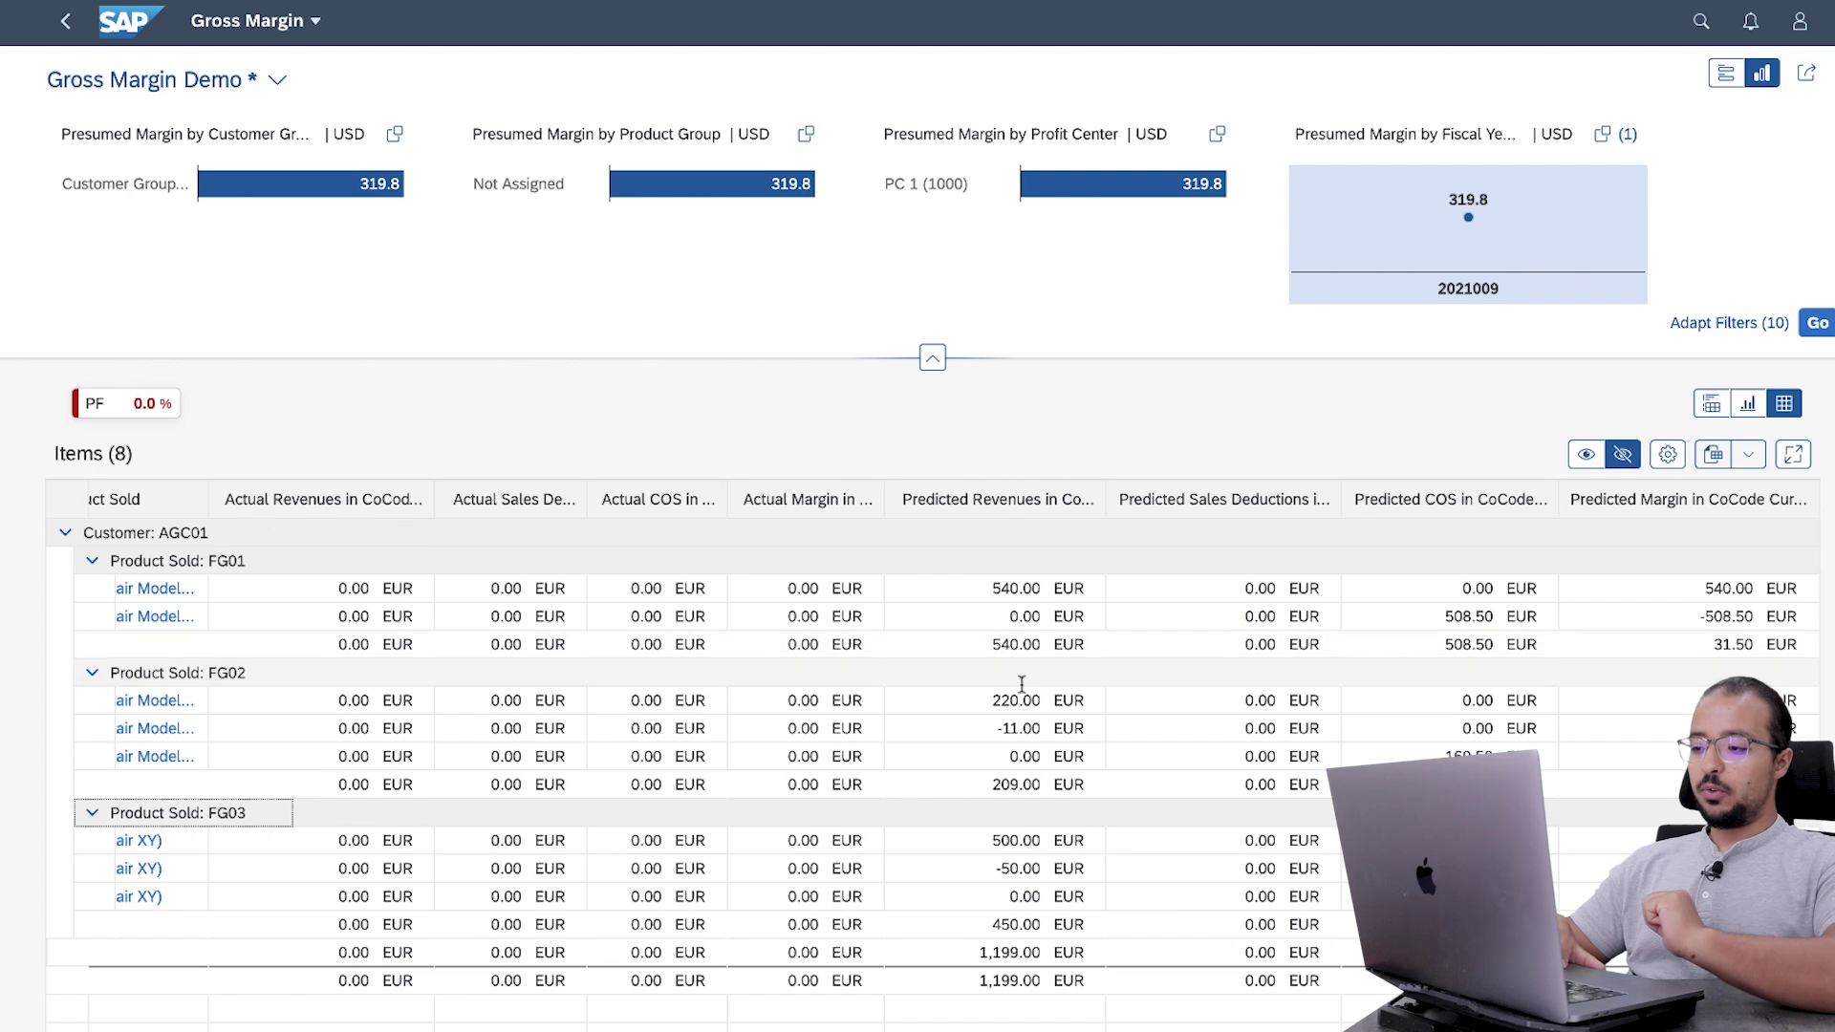
- Examine the predicted revenue, discount and subtotal lines of FG02 and compare them with its product and margin columns
{"action": "left_click", "coordinate": [990, 731]}
{"action": "left_click", "coordinate": [989, 731]}
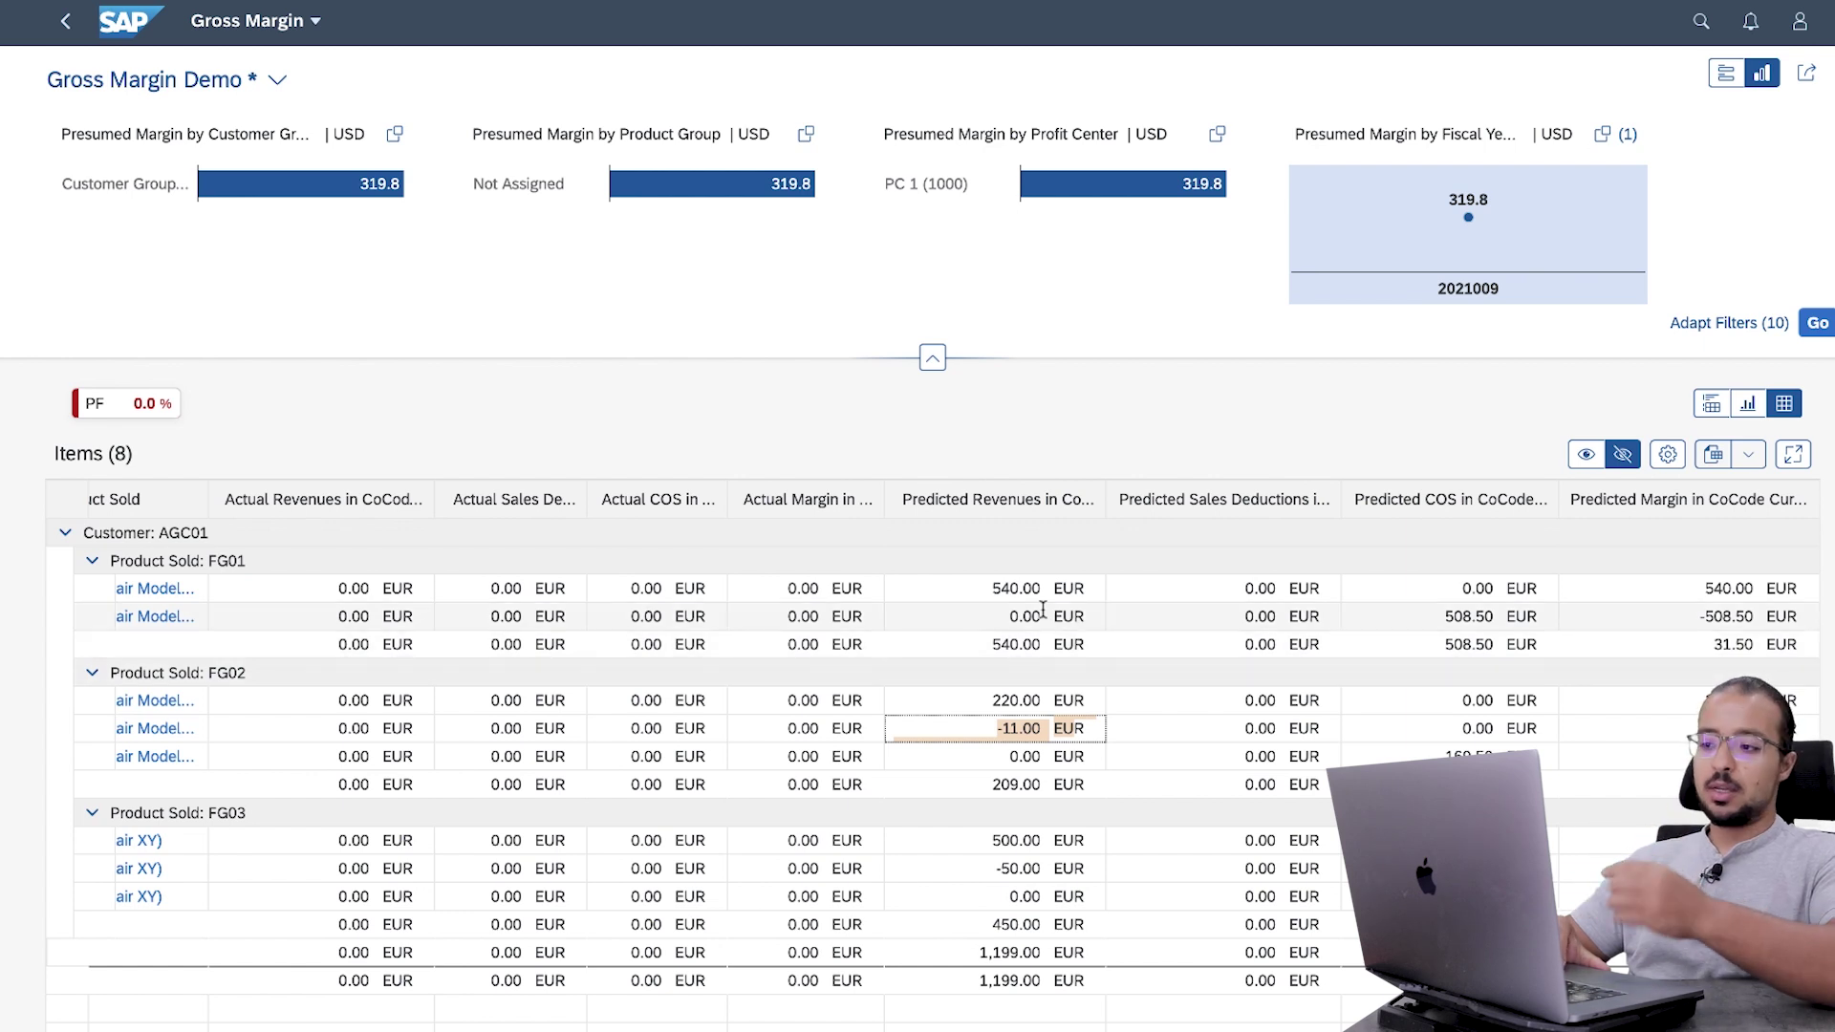
{"action": "left_click", "coordinate": [984, 704]}
{"action": "left_click", "coordinate": [979, 729]}
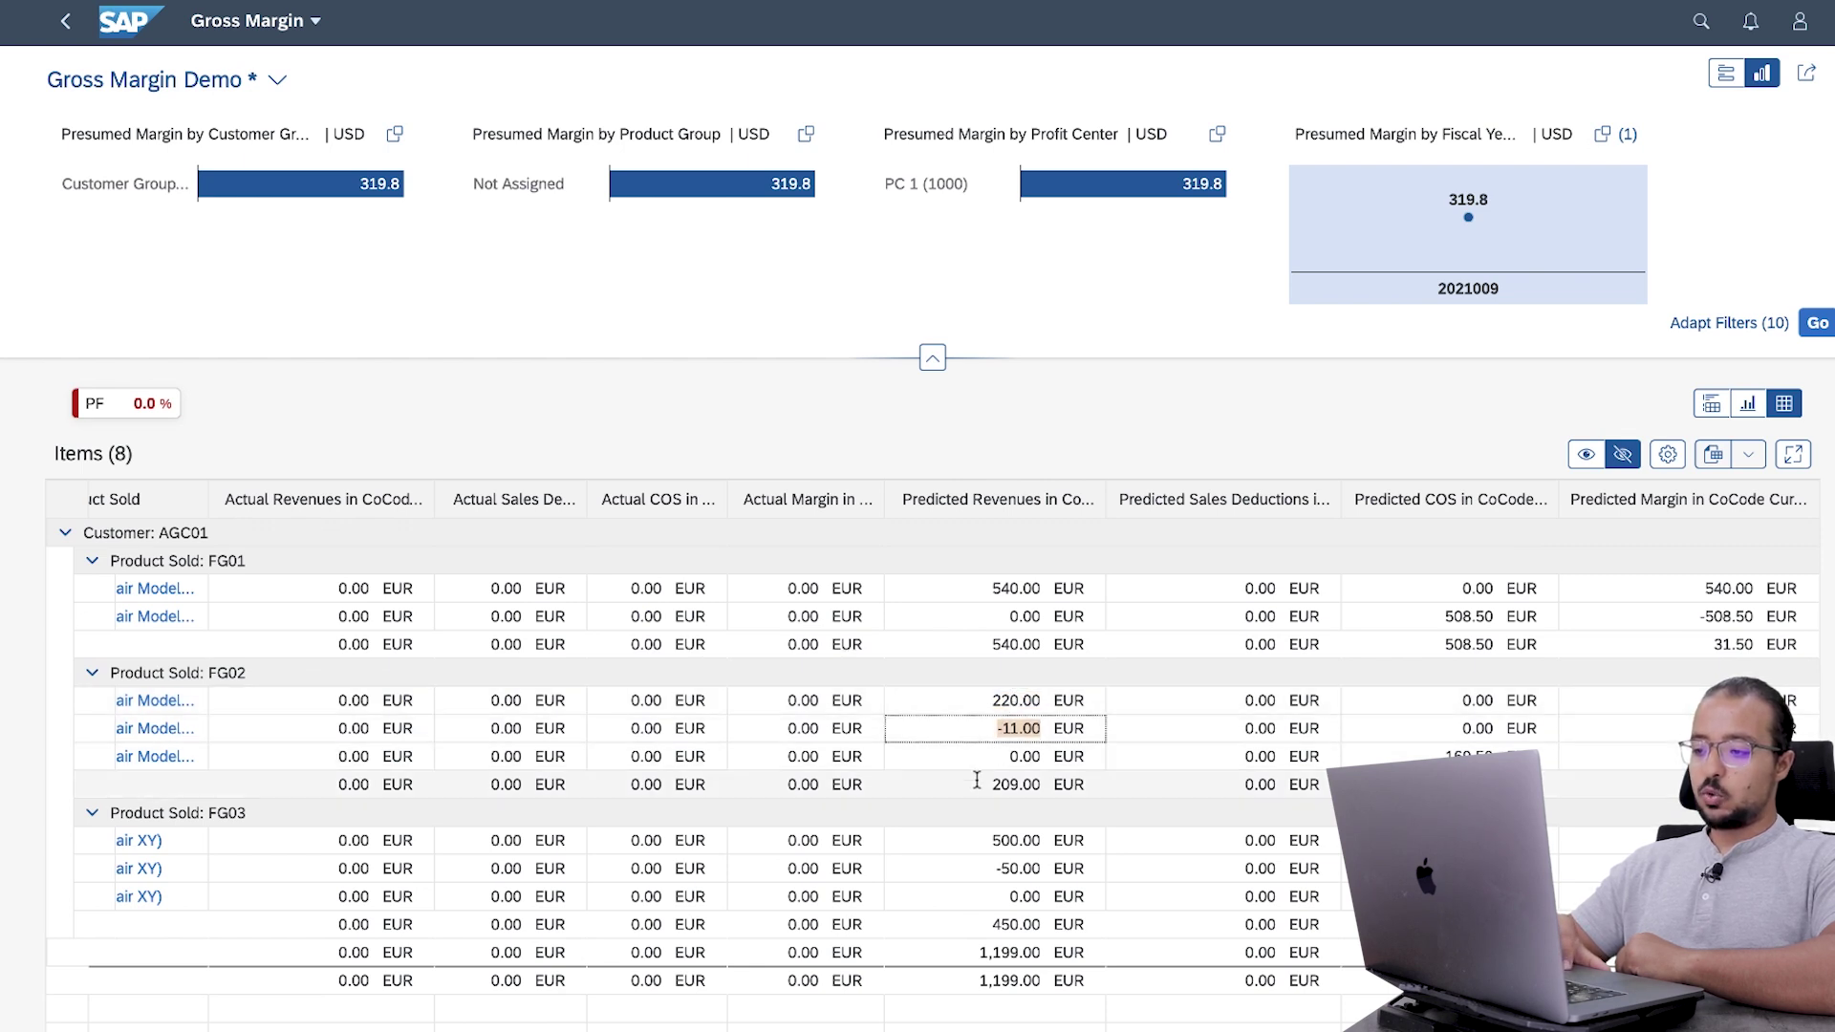
{"action": "left_click", "coordinate": [1051, 776]}
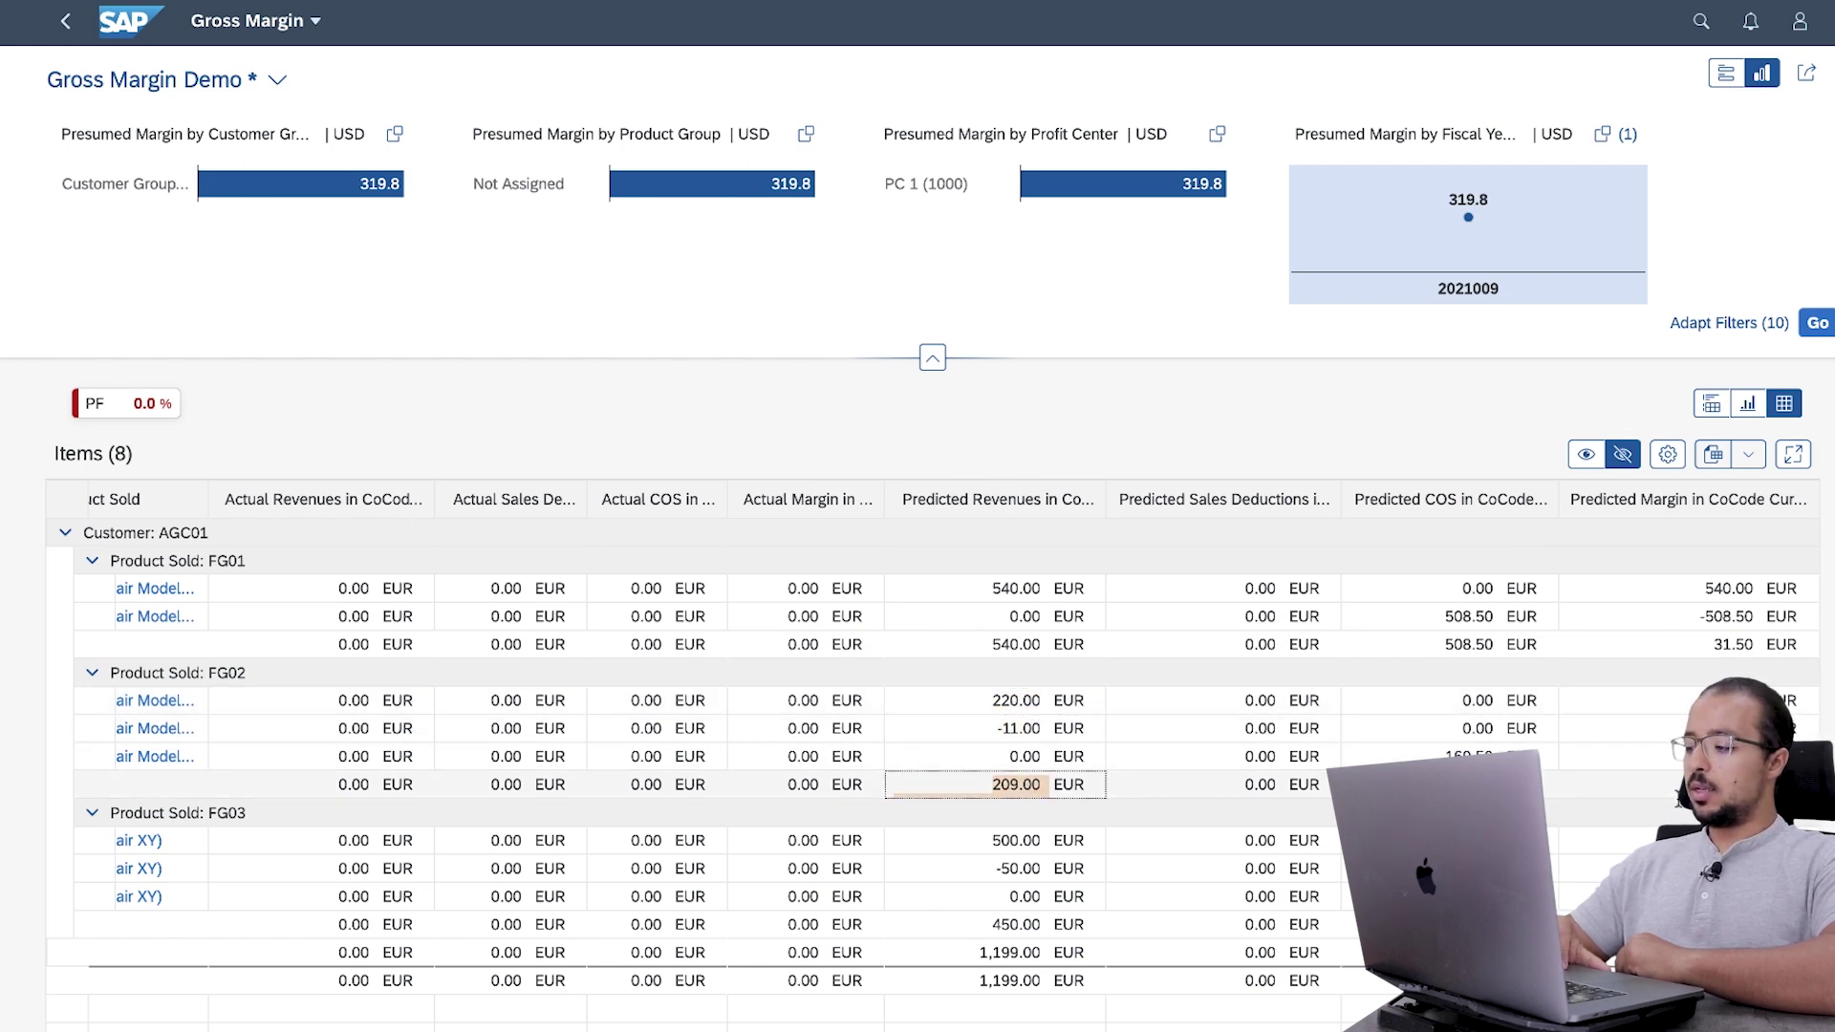
{"action": "left_click", "coordinate": [1625, 784]}
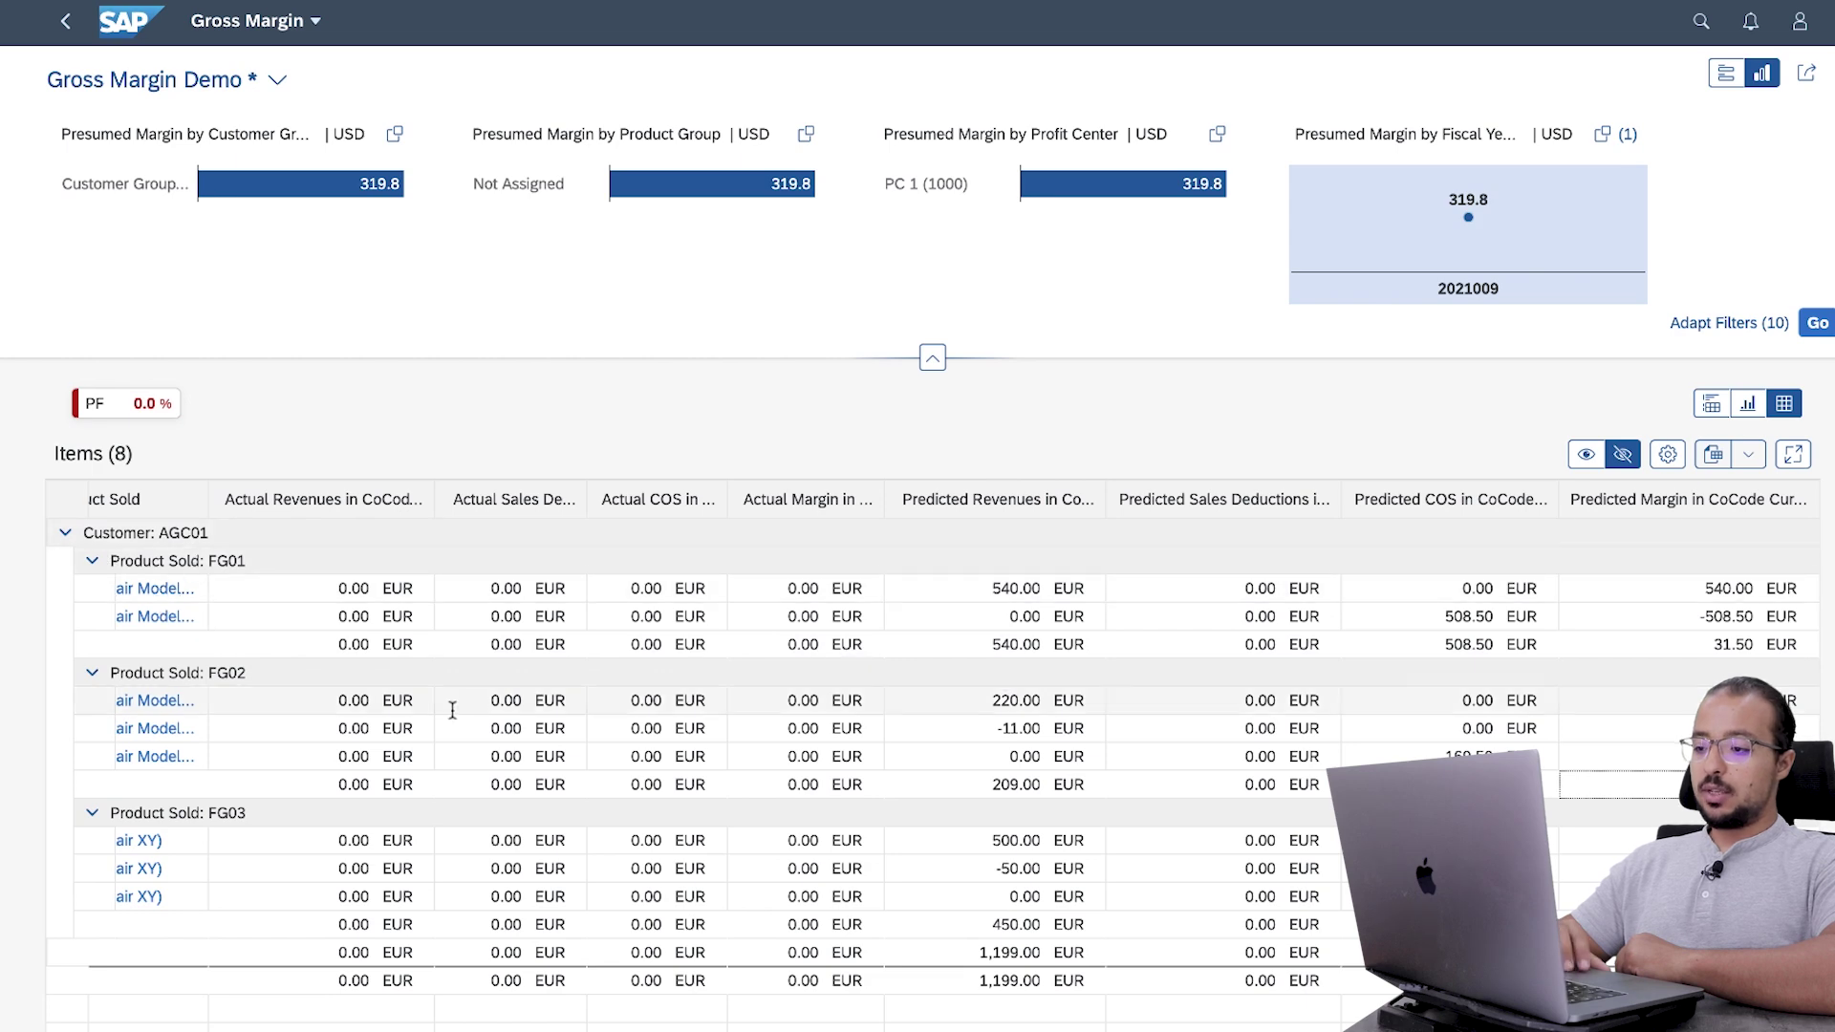
{"action": "scroll", "coordinate": [452, 710], "scroll_direction": "left", "scroll_amount": 5}
{"action": "scroll", "coordinate": [452, 710], "scroll_direction": "left", "scroll_amount": 3}
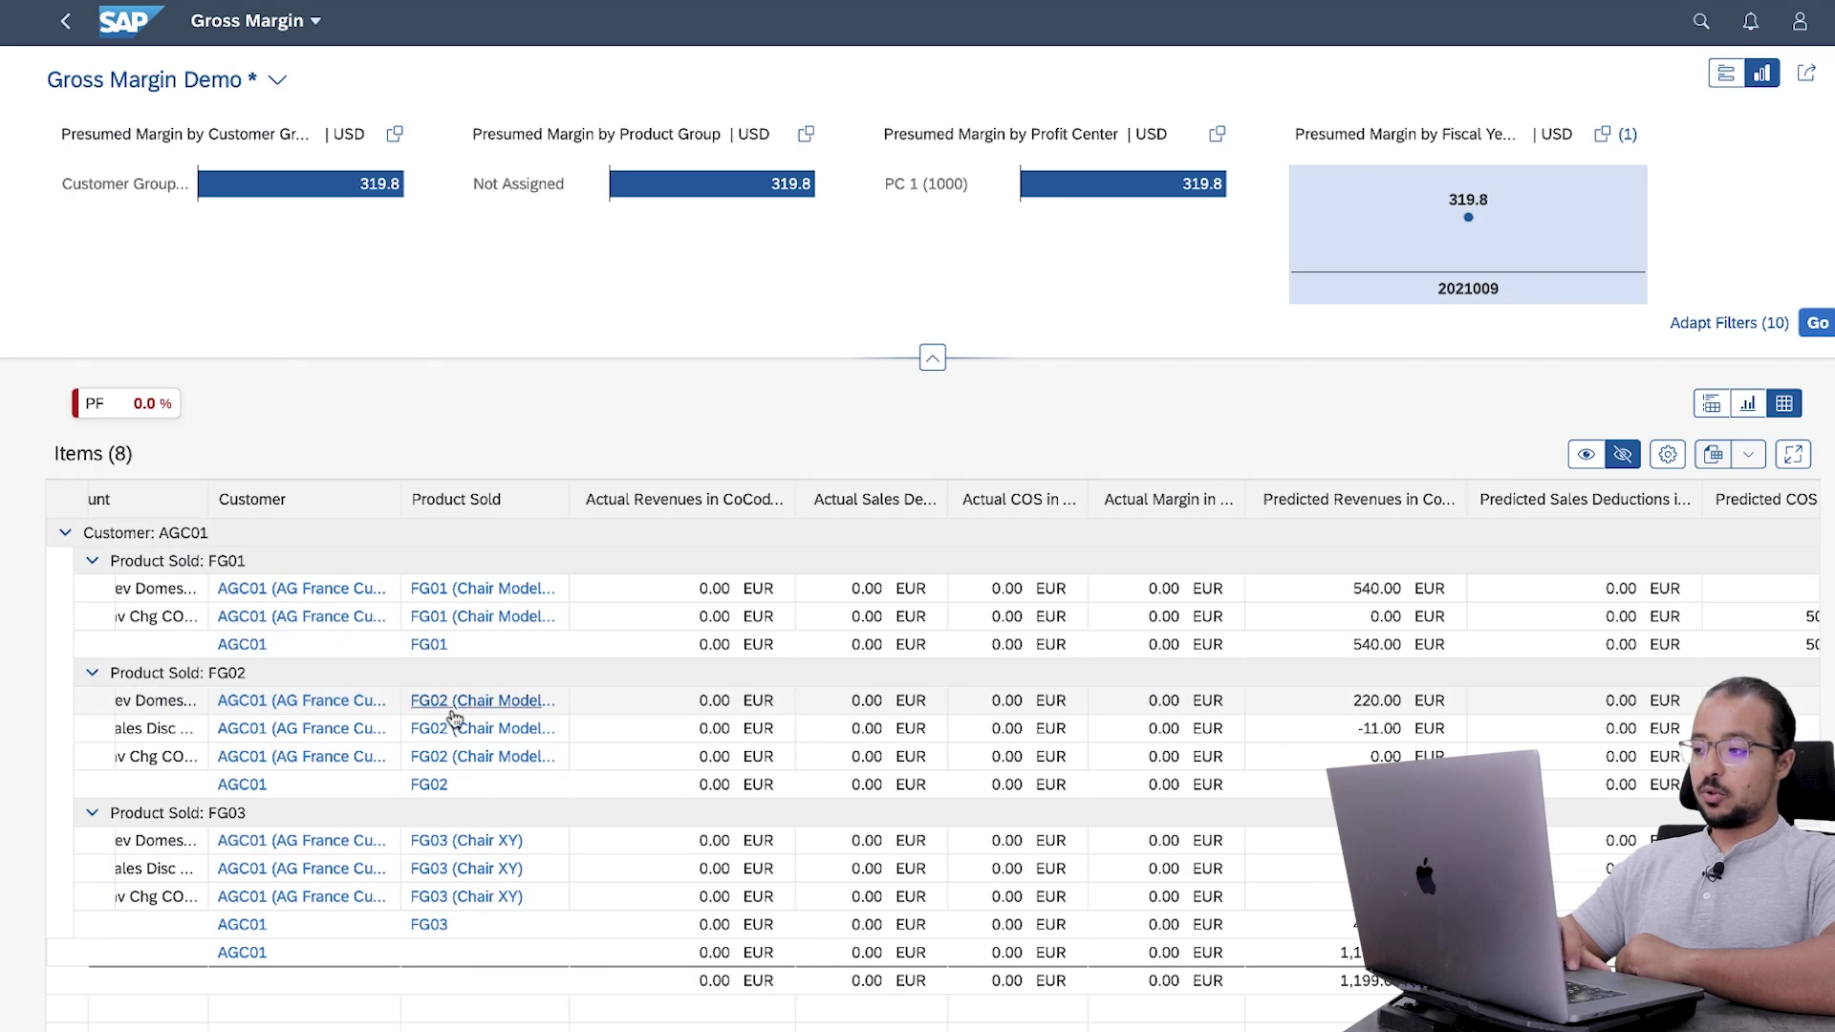
{"action": "scroll", "coordinate": [455, 717], "scroll_direction": "right", "scroll_amount": 5}
{"action": "scroll", "coordinate": [455, 717], "scroll_direction": "right", "scroll_amount": 2}
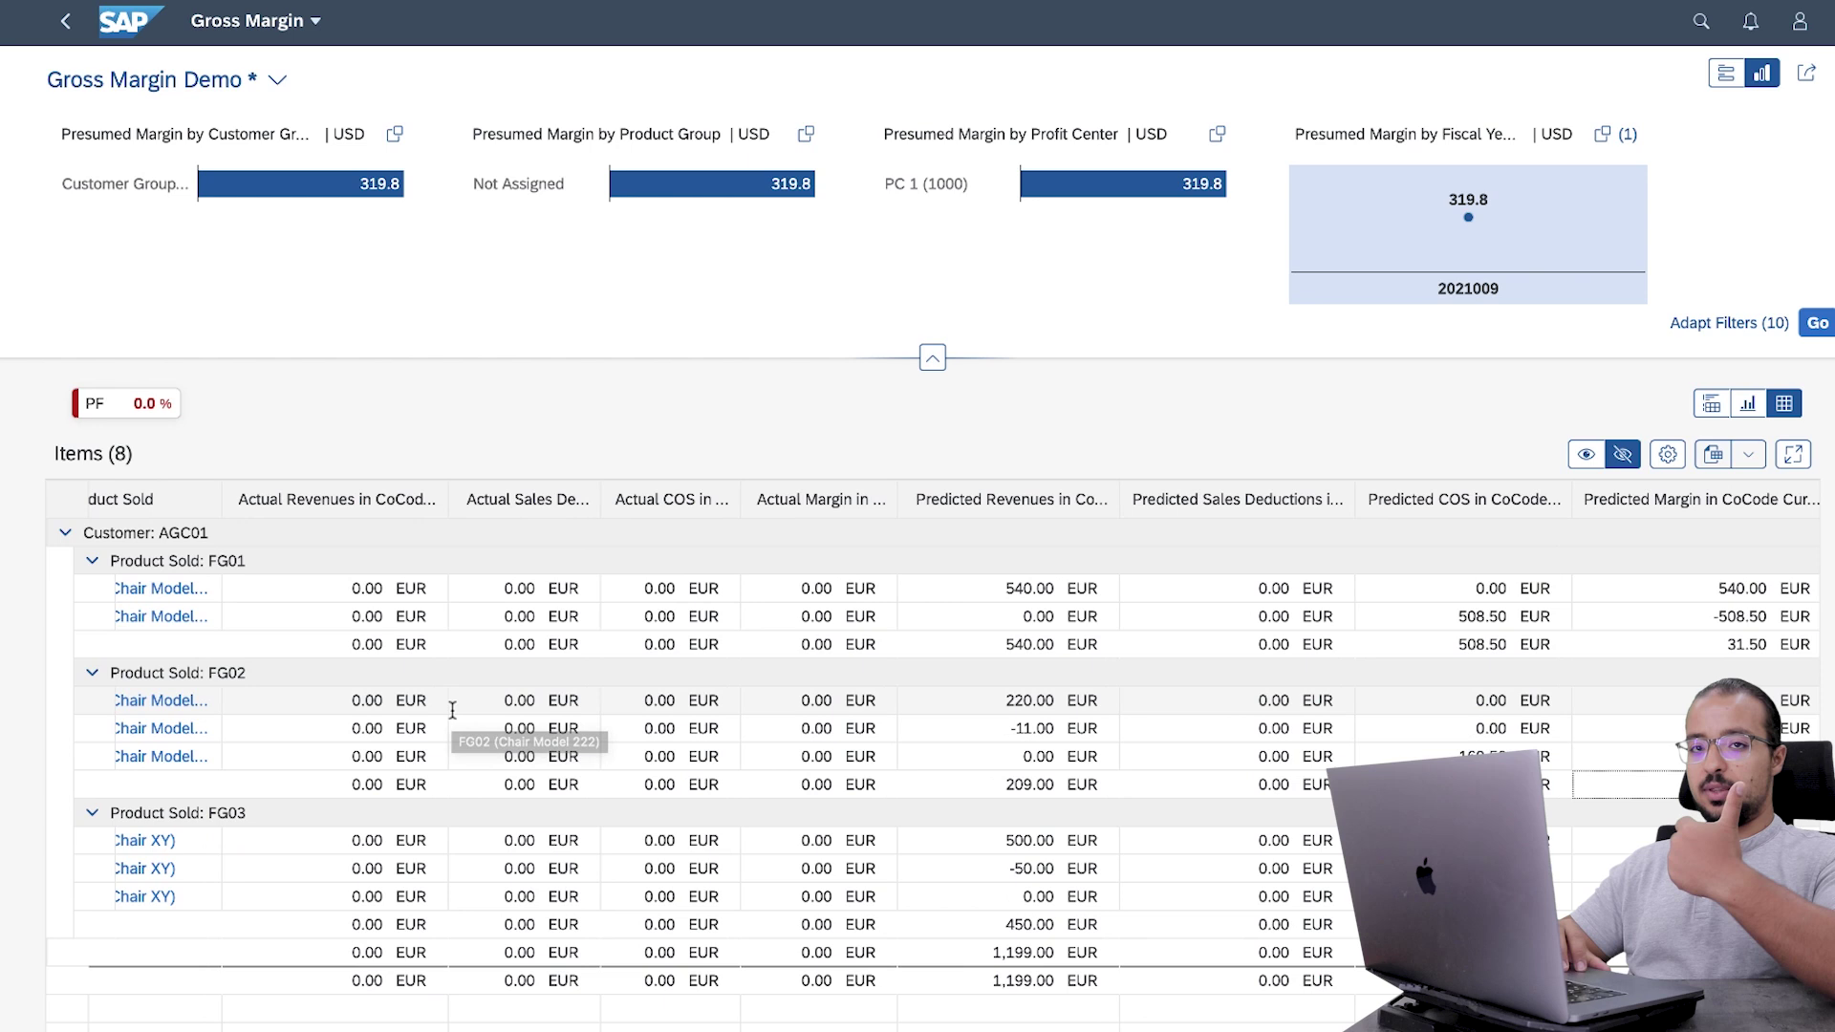
{"action": "scroll", "coordinate": [452, 717], "scroll_direction": "left", "scroll_amount": 4}
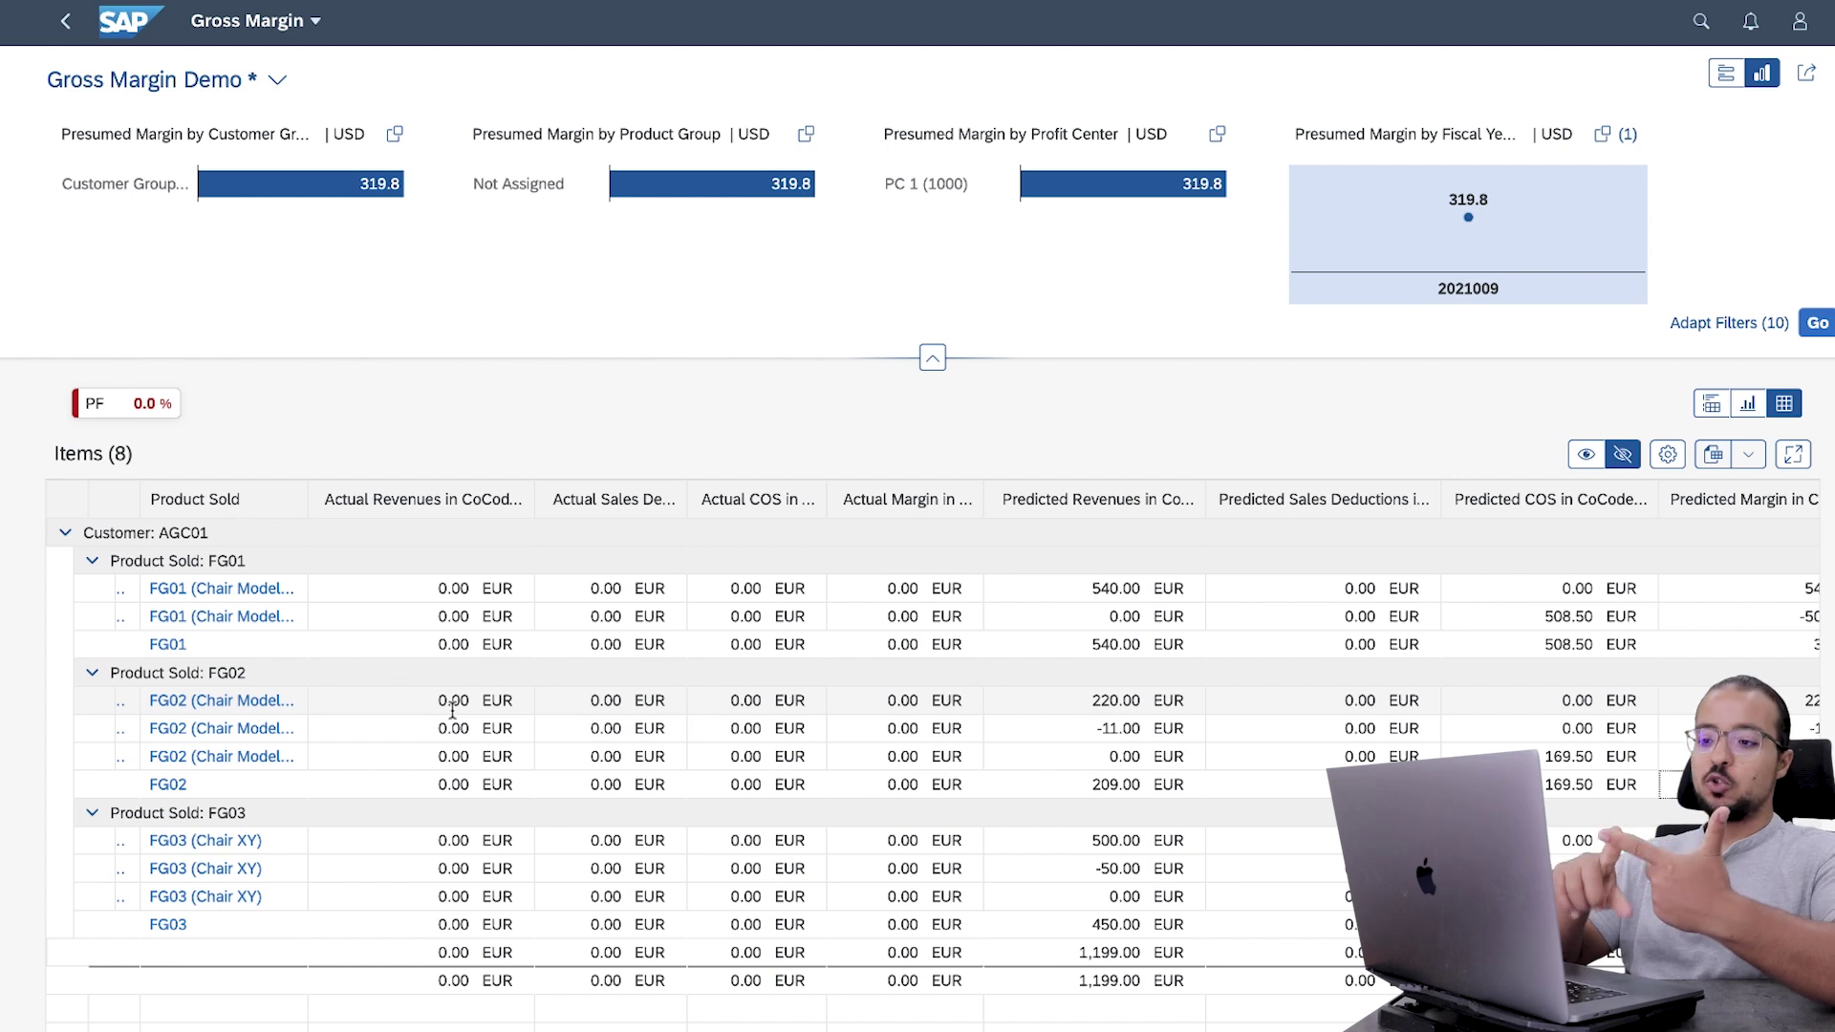
- Review the fiscal period, sales order and G/L account columns of the item lines grouped by product
{"action": "scroll", "coordinate": [452, 712], "scroll_direction": "left", "scroll_amount": 1}
{"action": "scroll", "coordinate": [452, 710], "scroll_direction": "left", "scroll_amount": 10}
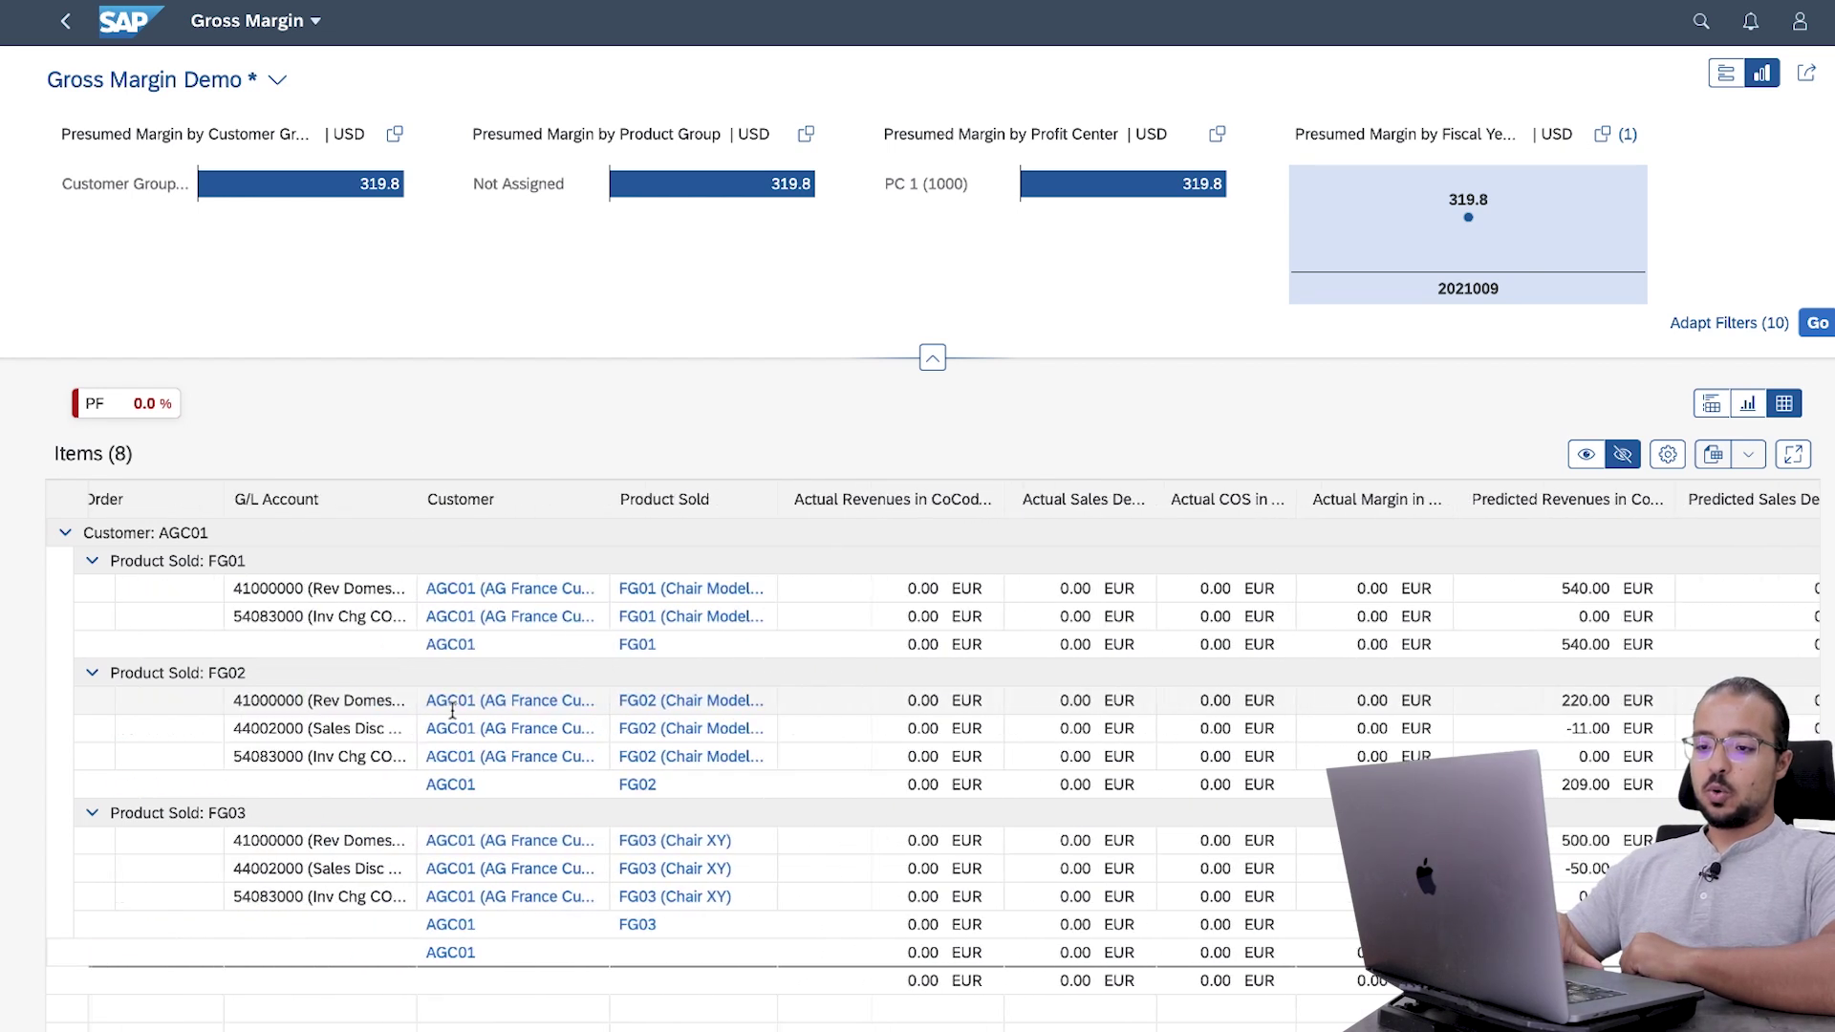
{"action": "scroll", "coordinate": [452, 710], "scroll_direction": "left", "scroll_amount": 2}
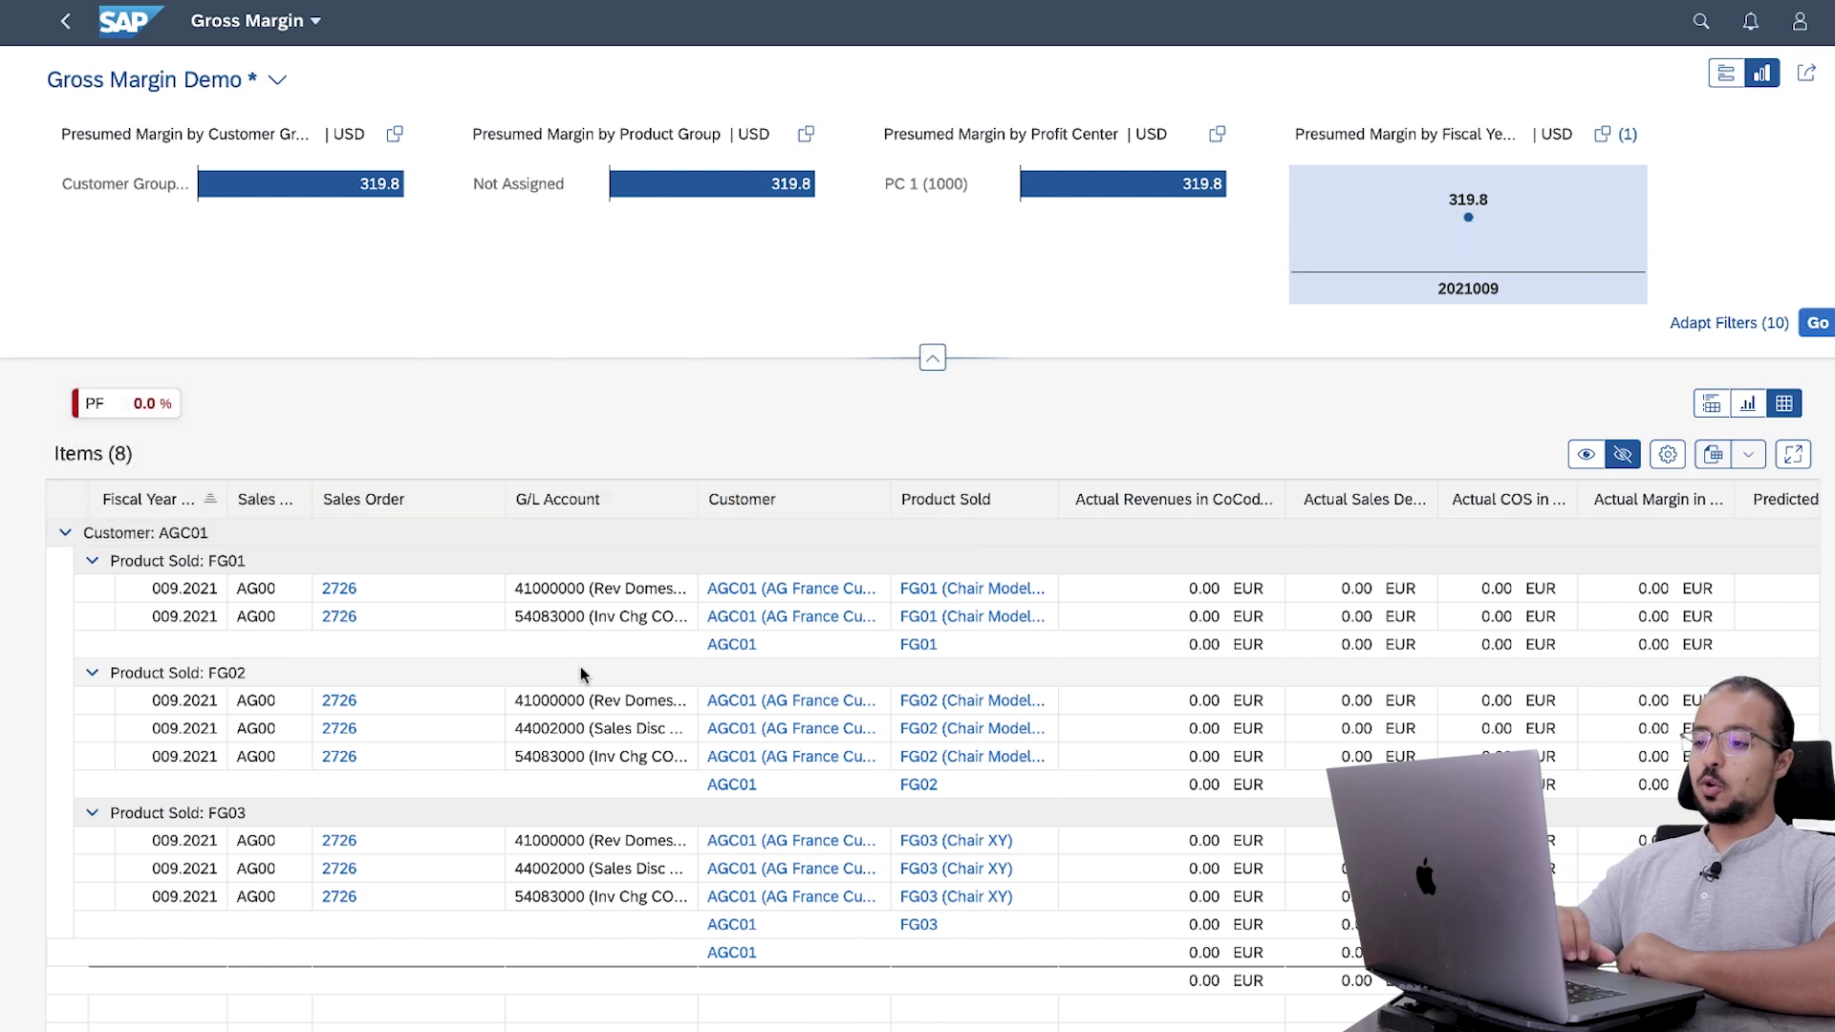
- Switch to SAP GUI and start transaction VL01N to create an outbound delivery with order reference
{"action": "key", "text": "super+Tab"}
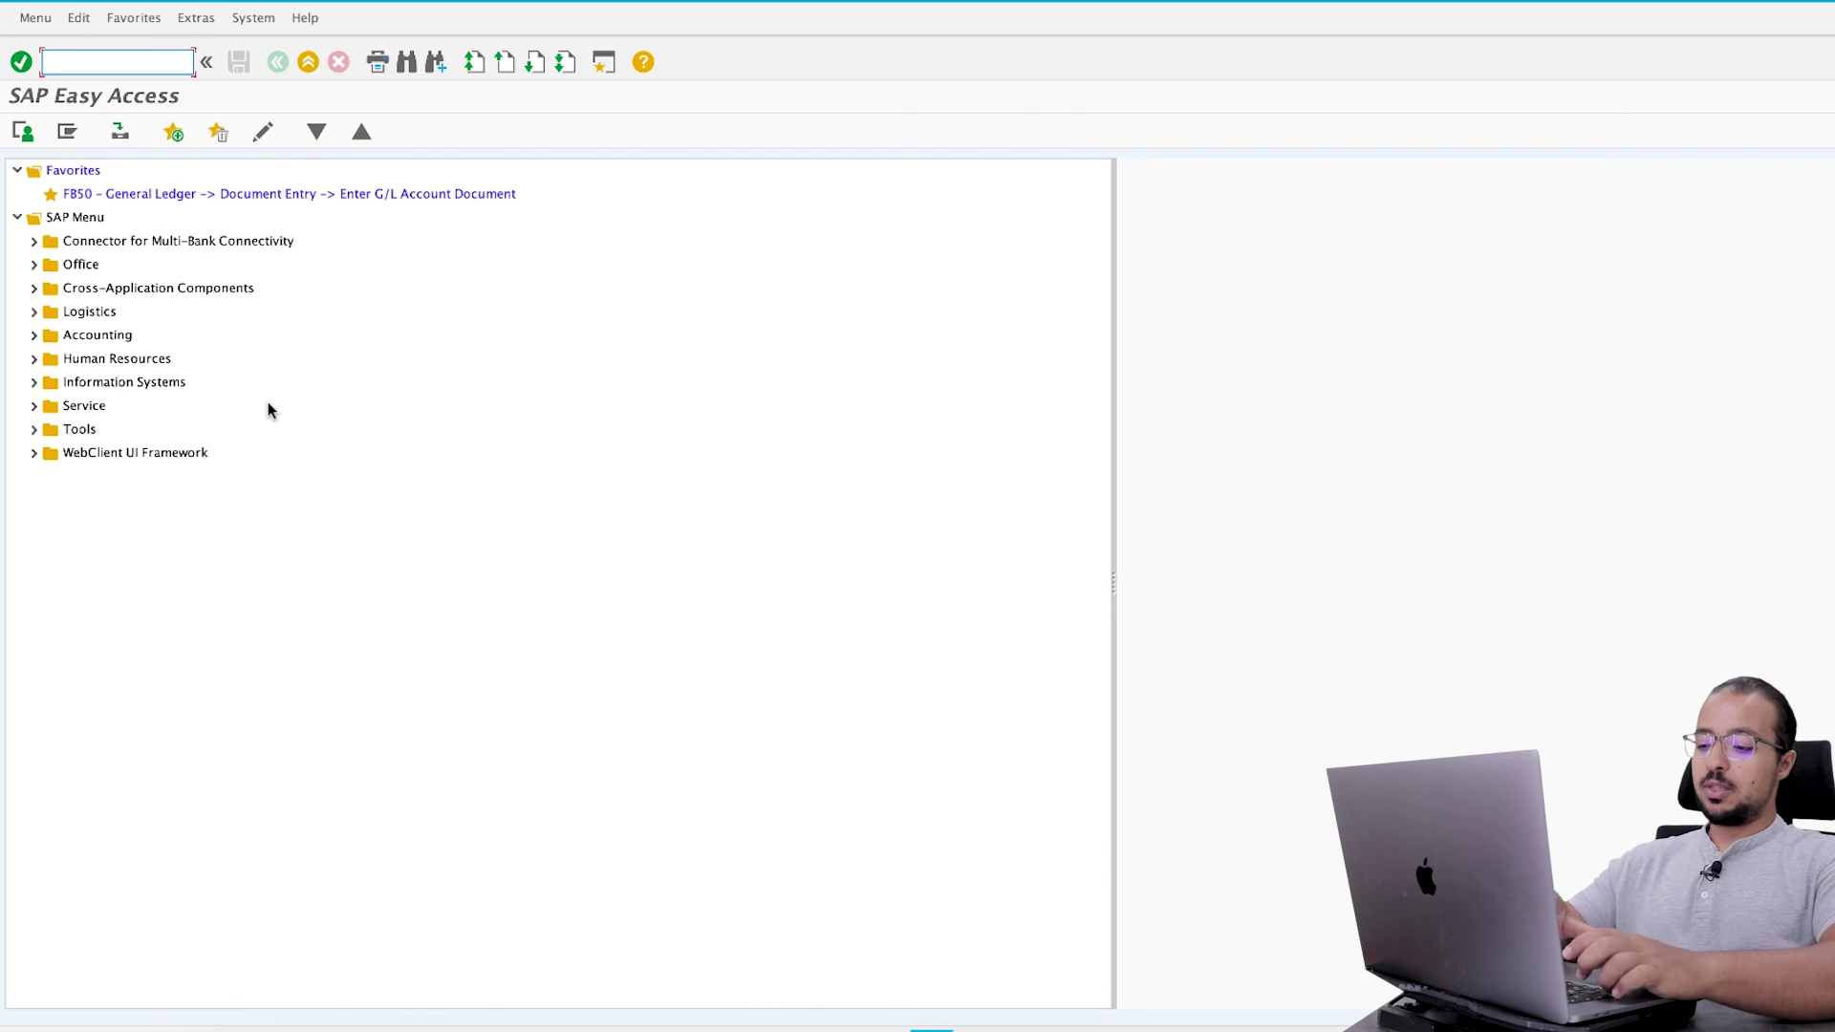
{"action": "type", "text": "Vl01n"}
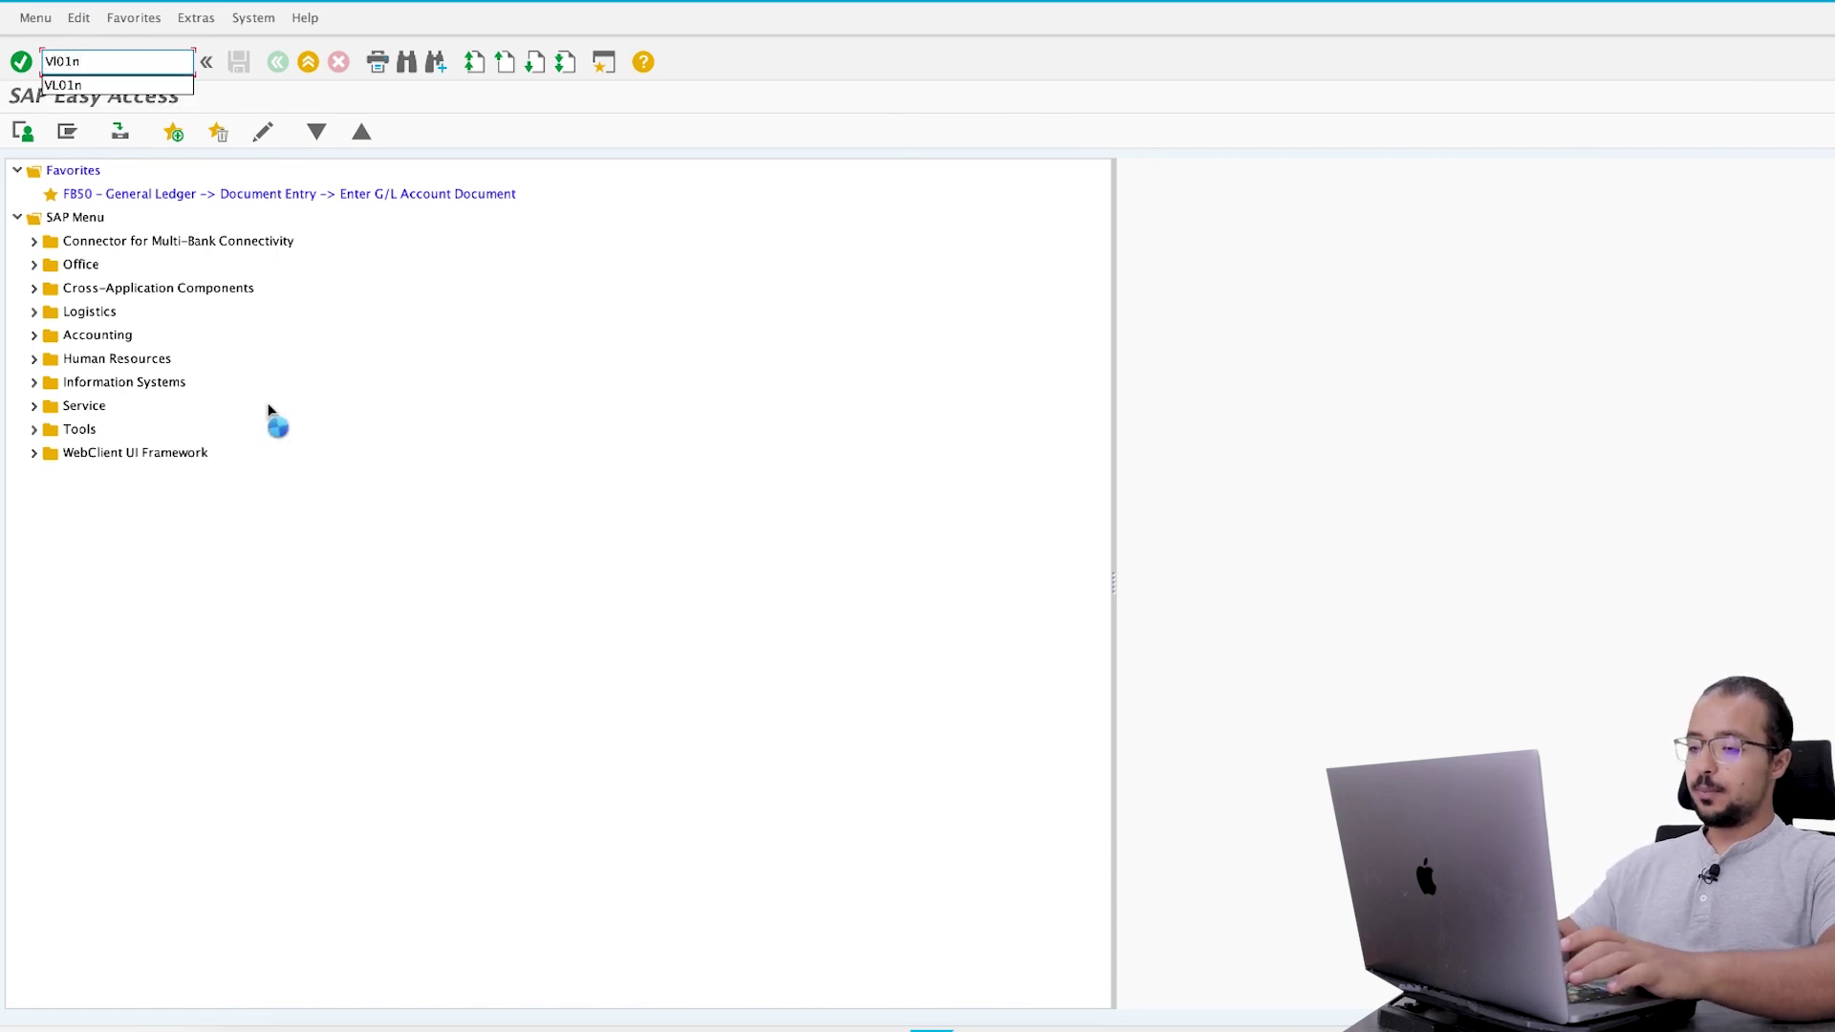
{"action": "key", "text": "Return"}
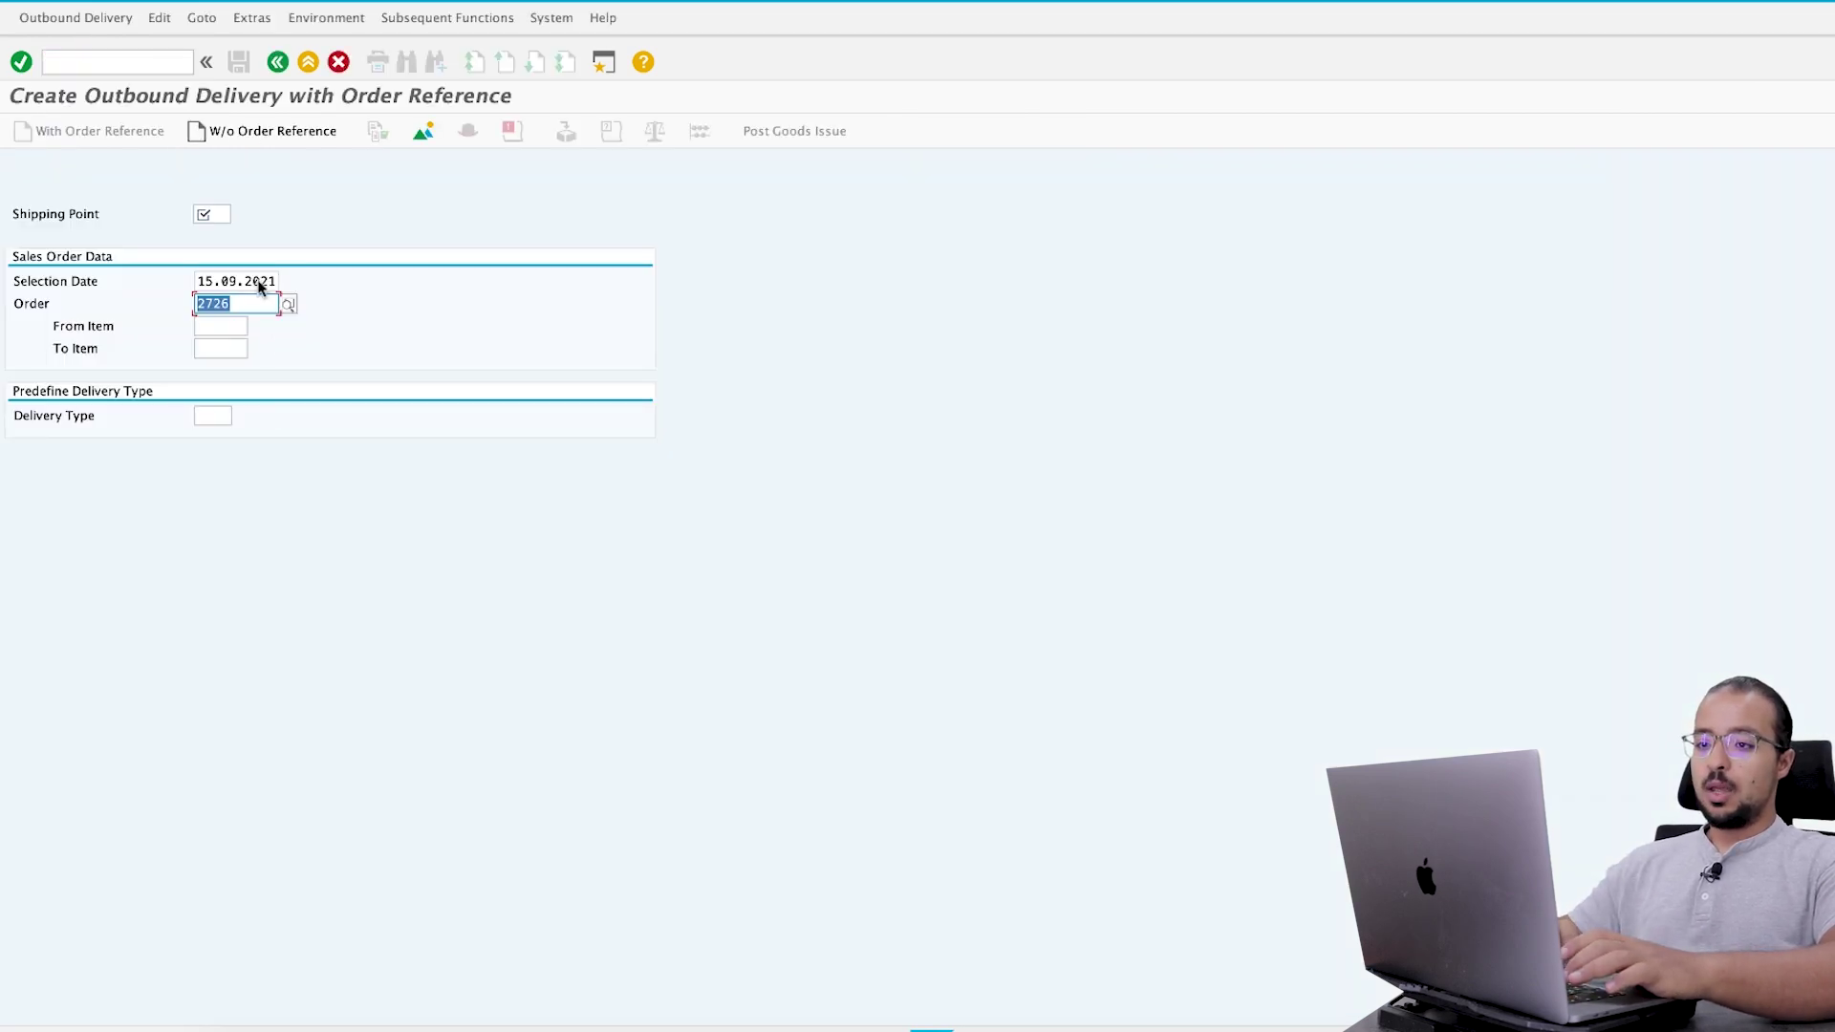
- Create the delivery for the prefilled sales order with shipping point 1710 and selection date 25.09.2021
{"action": "type", "text": "1710"}
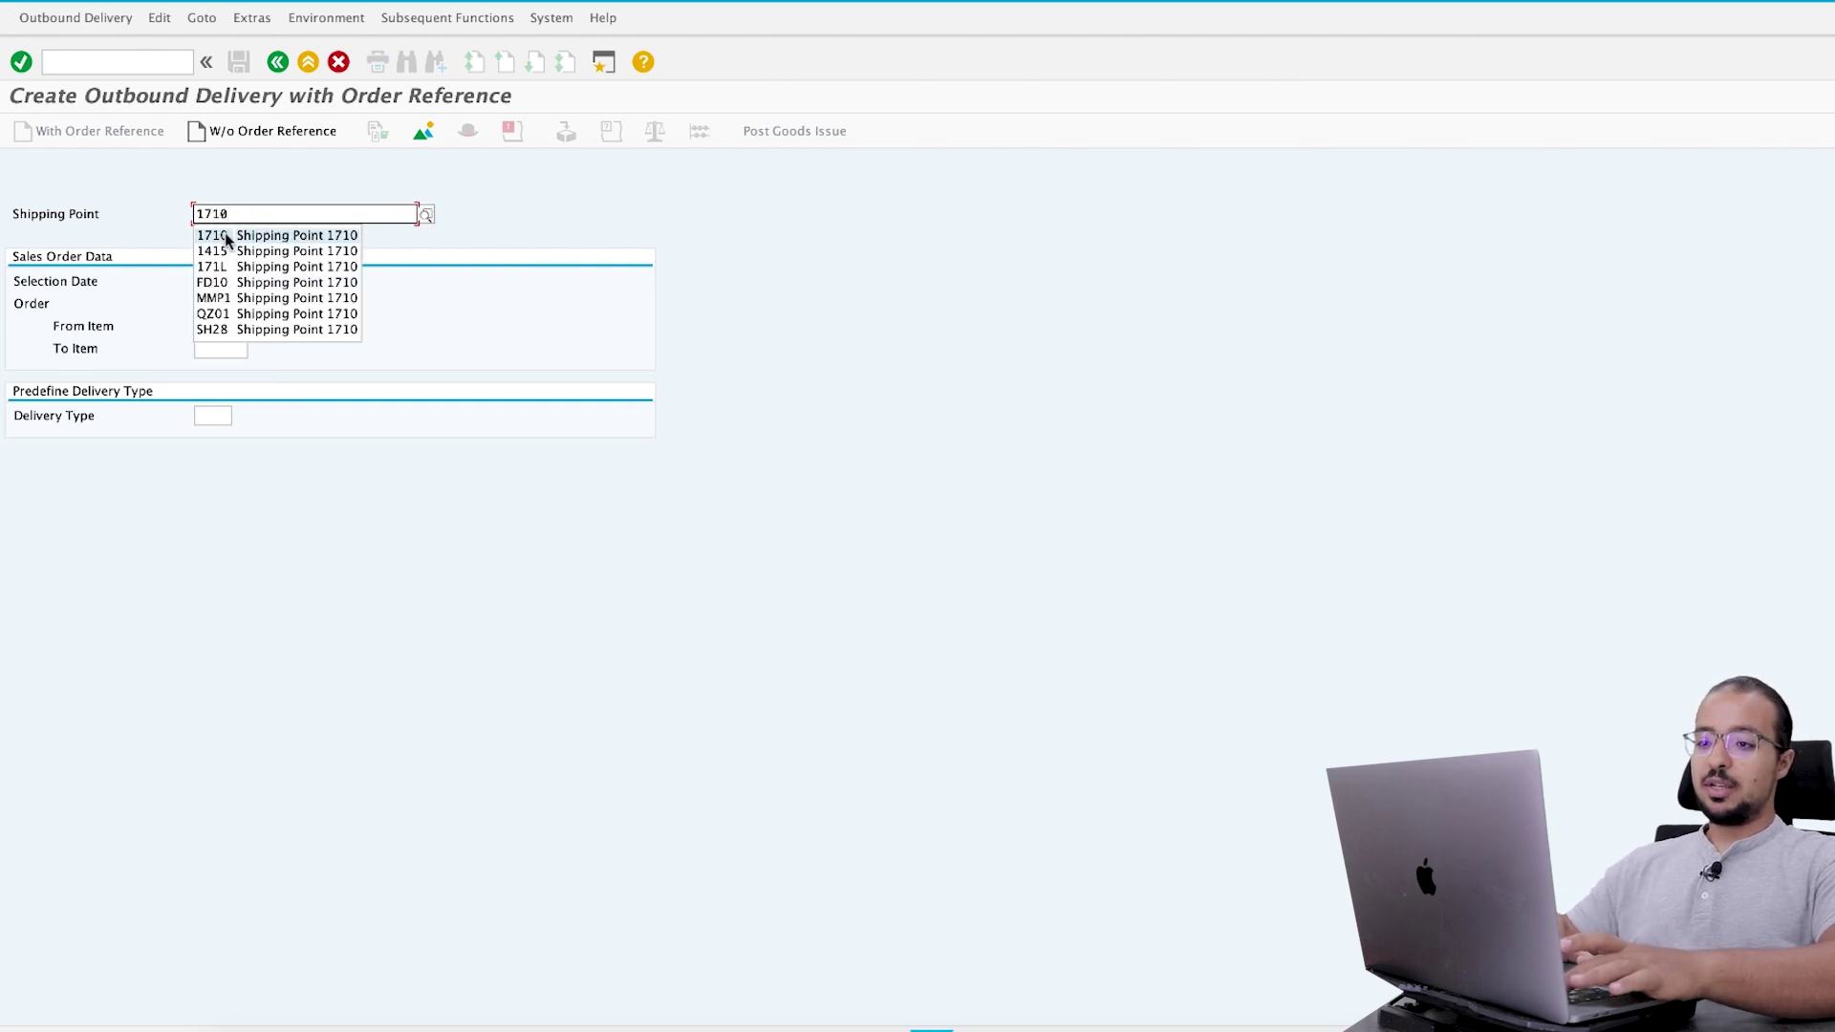
{"action": "left_click", "coordinate": [226, 235]}
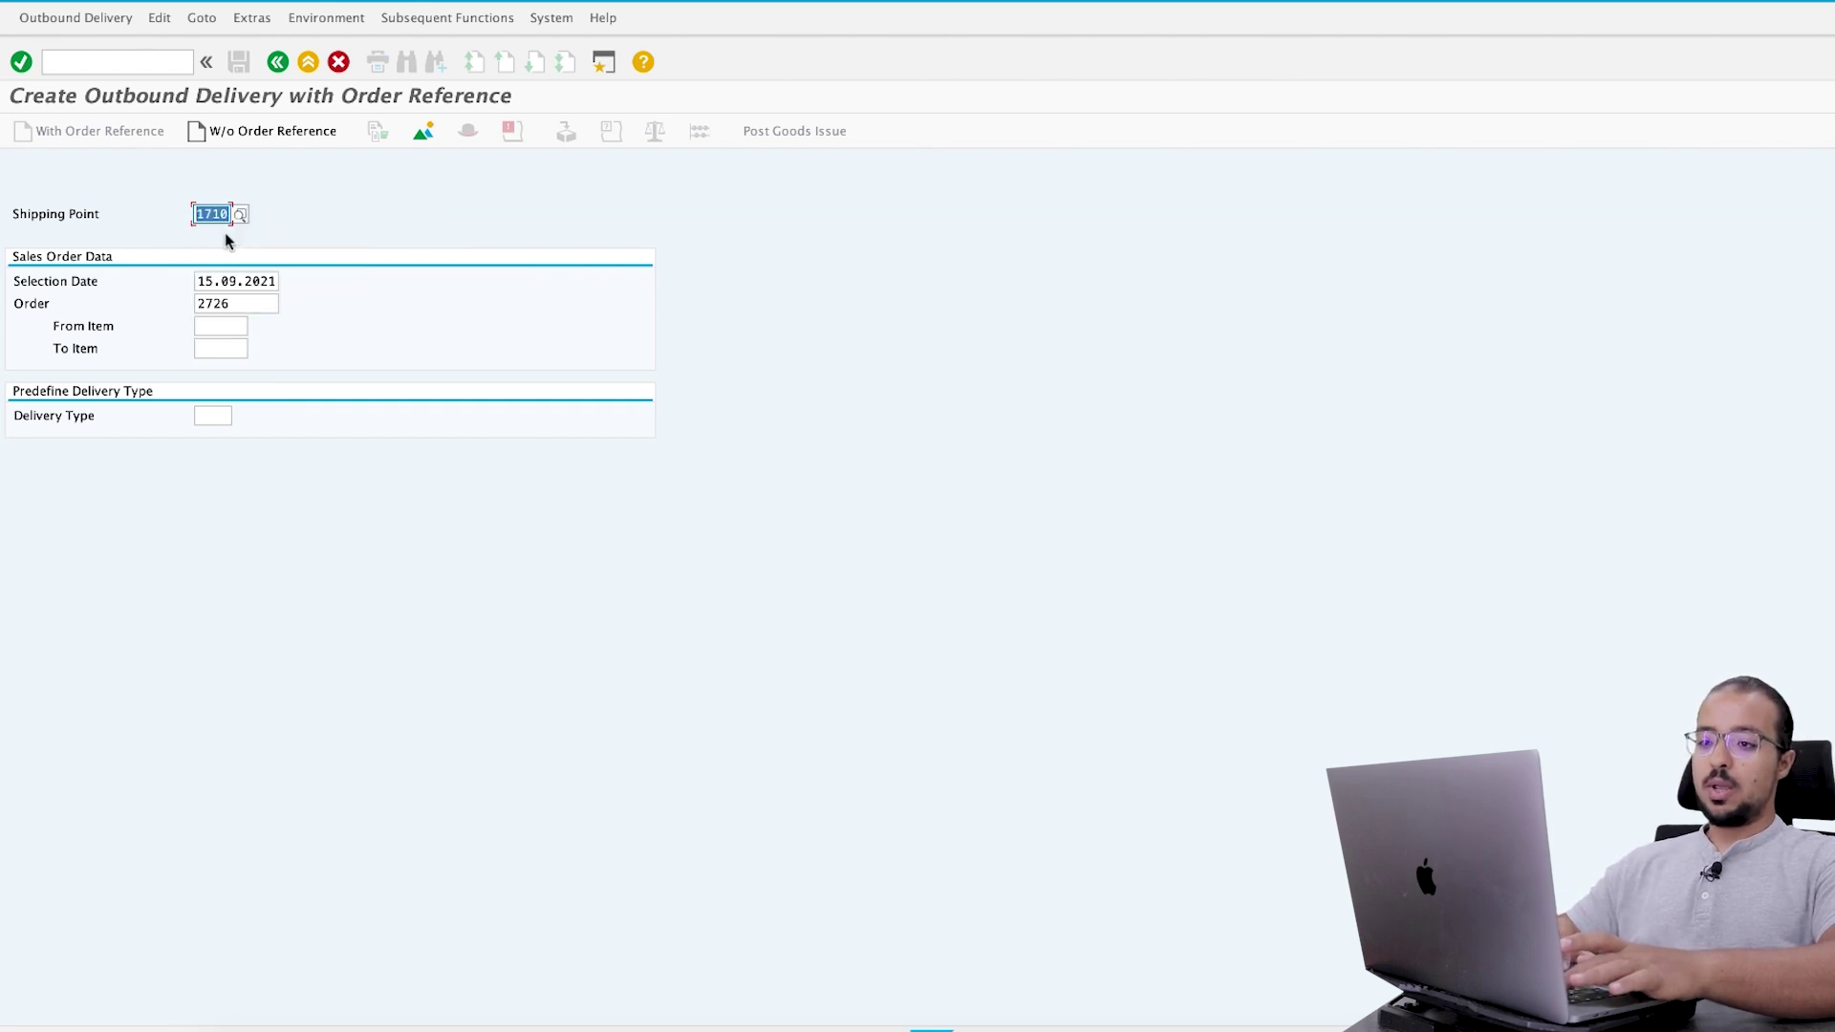
{"action": "double_click", "coordinate": [214, 280]}
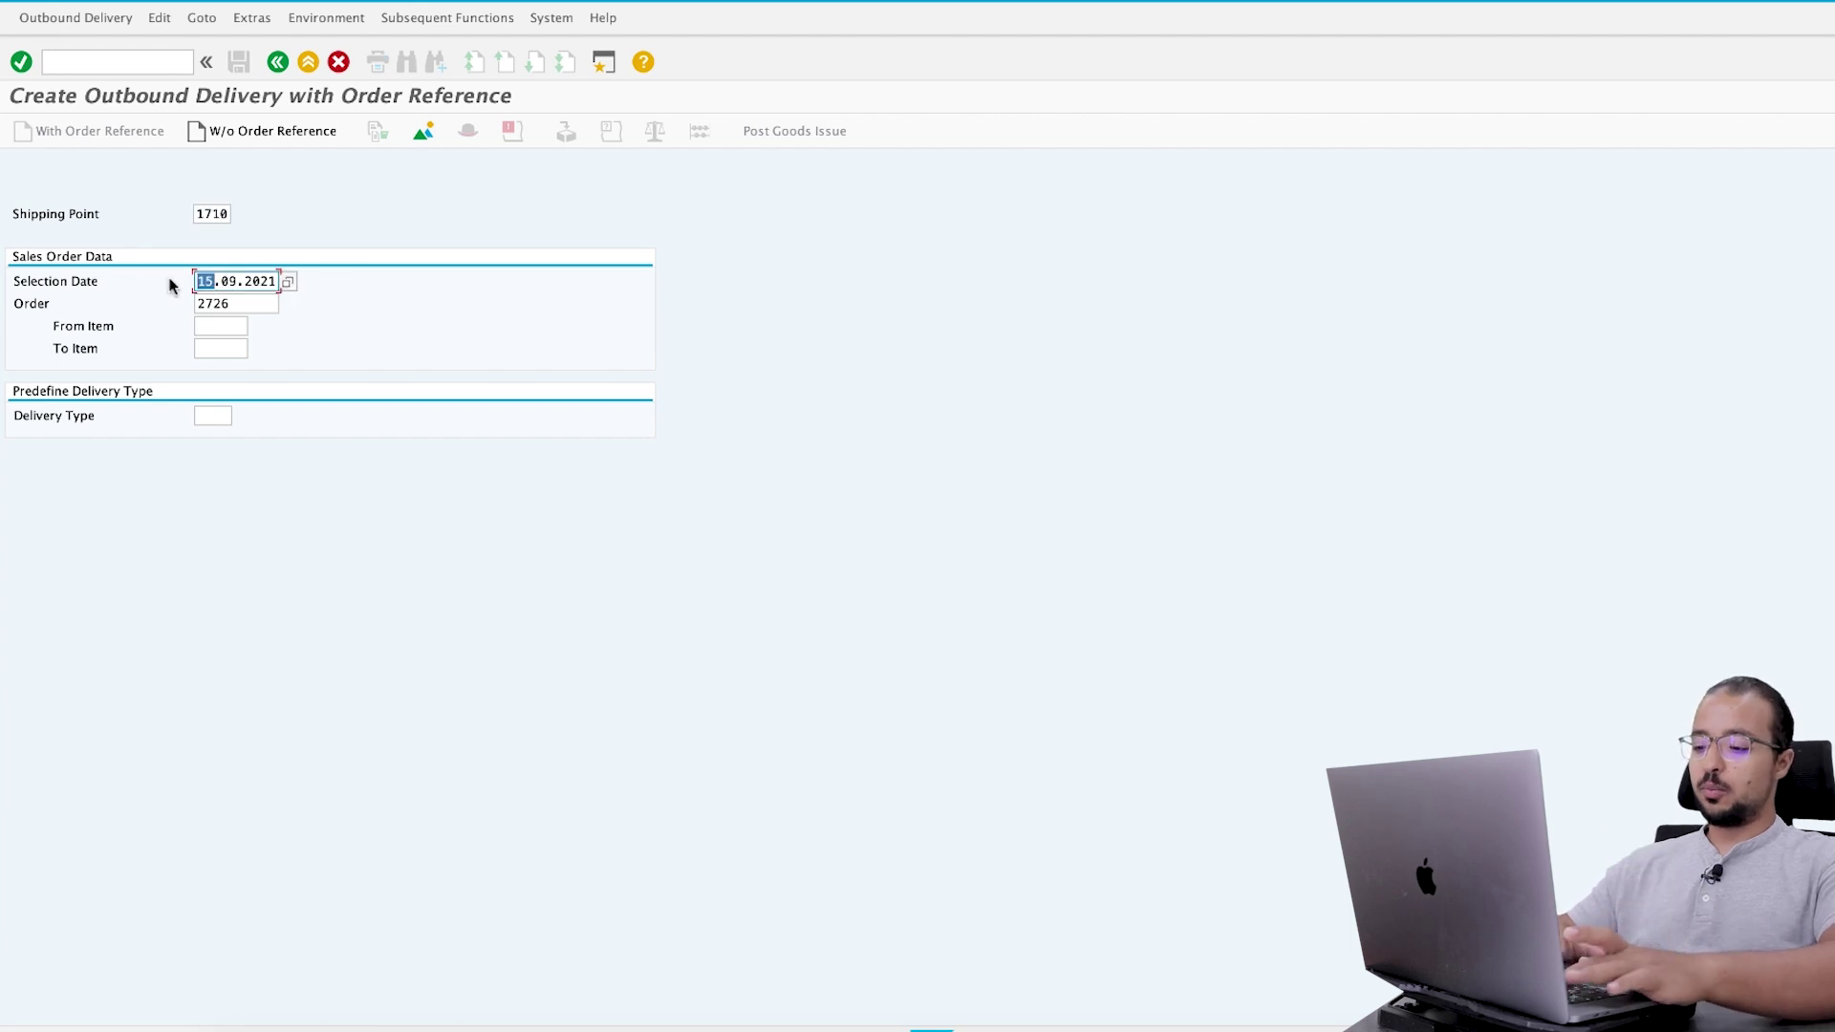
{"action": "type", "text": "25"}
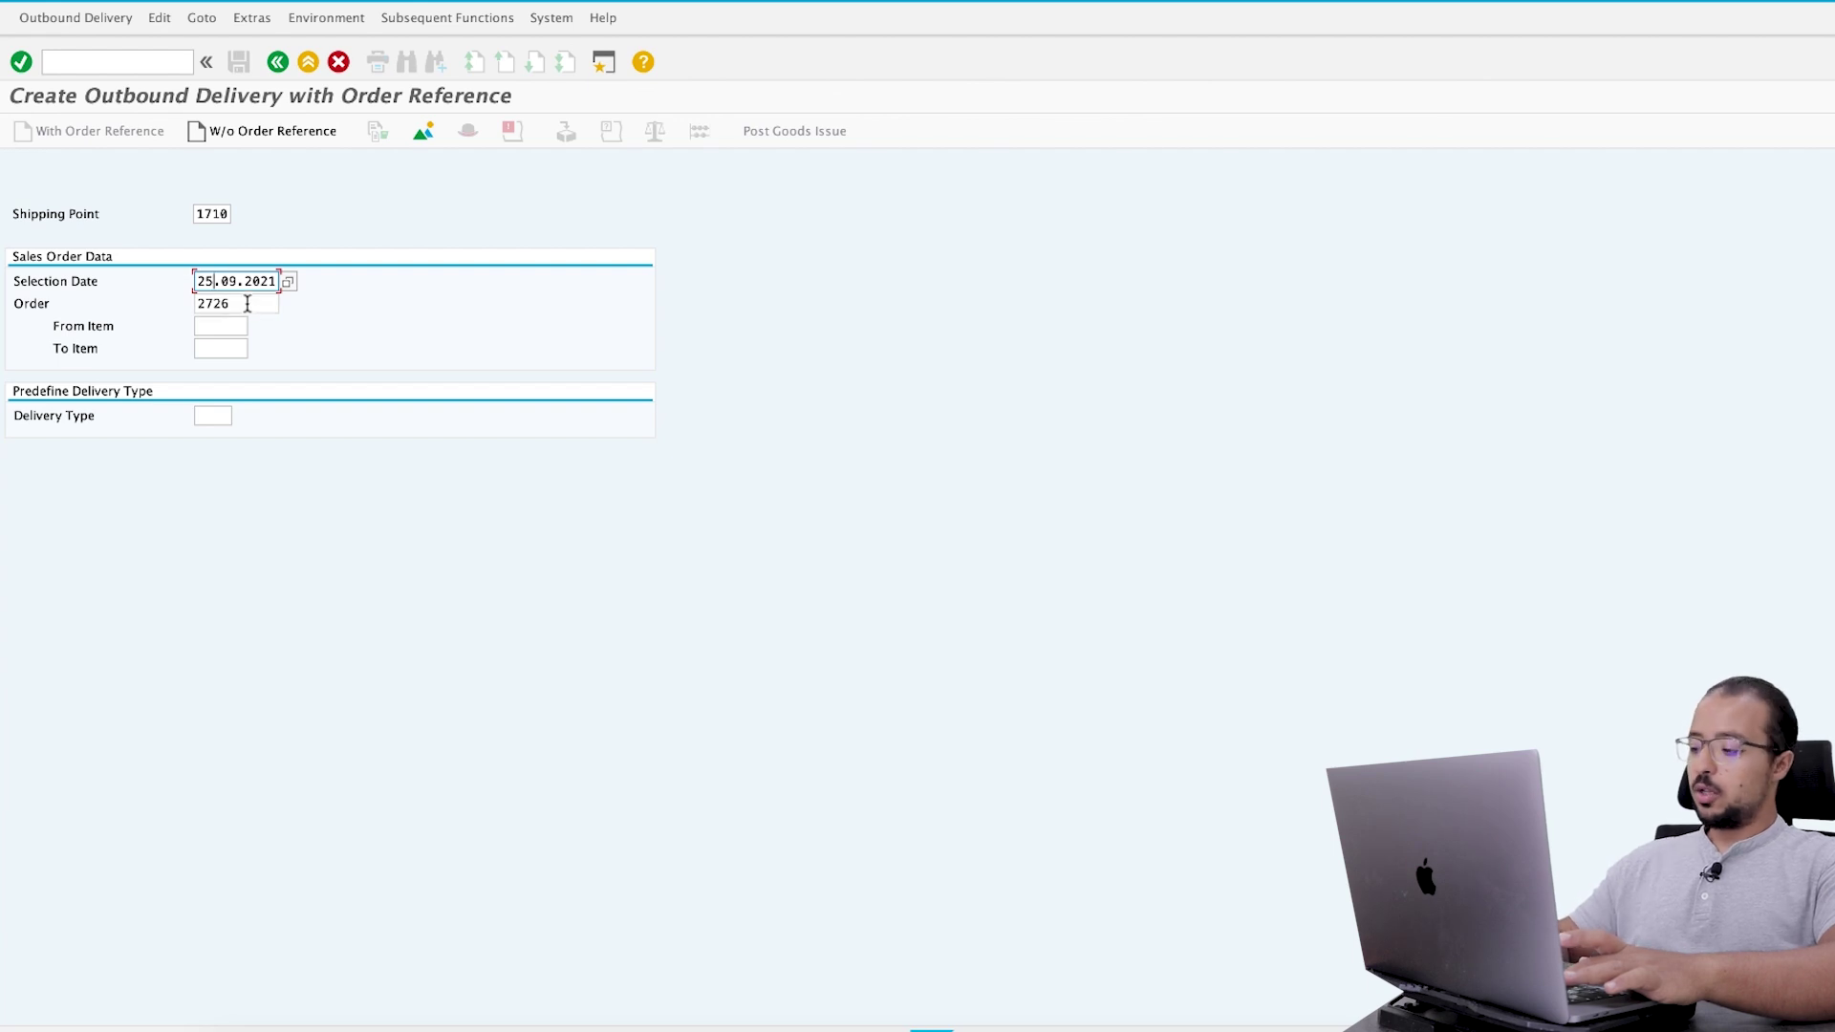
{"action": "key", "text": "Return"}
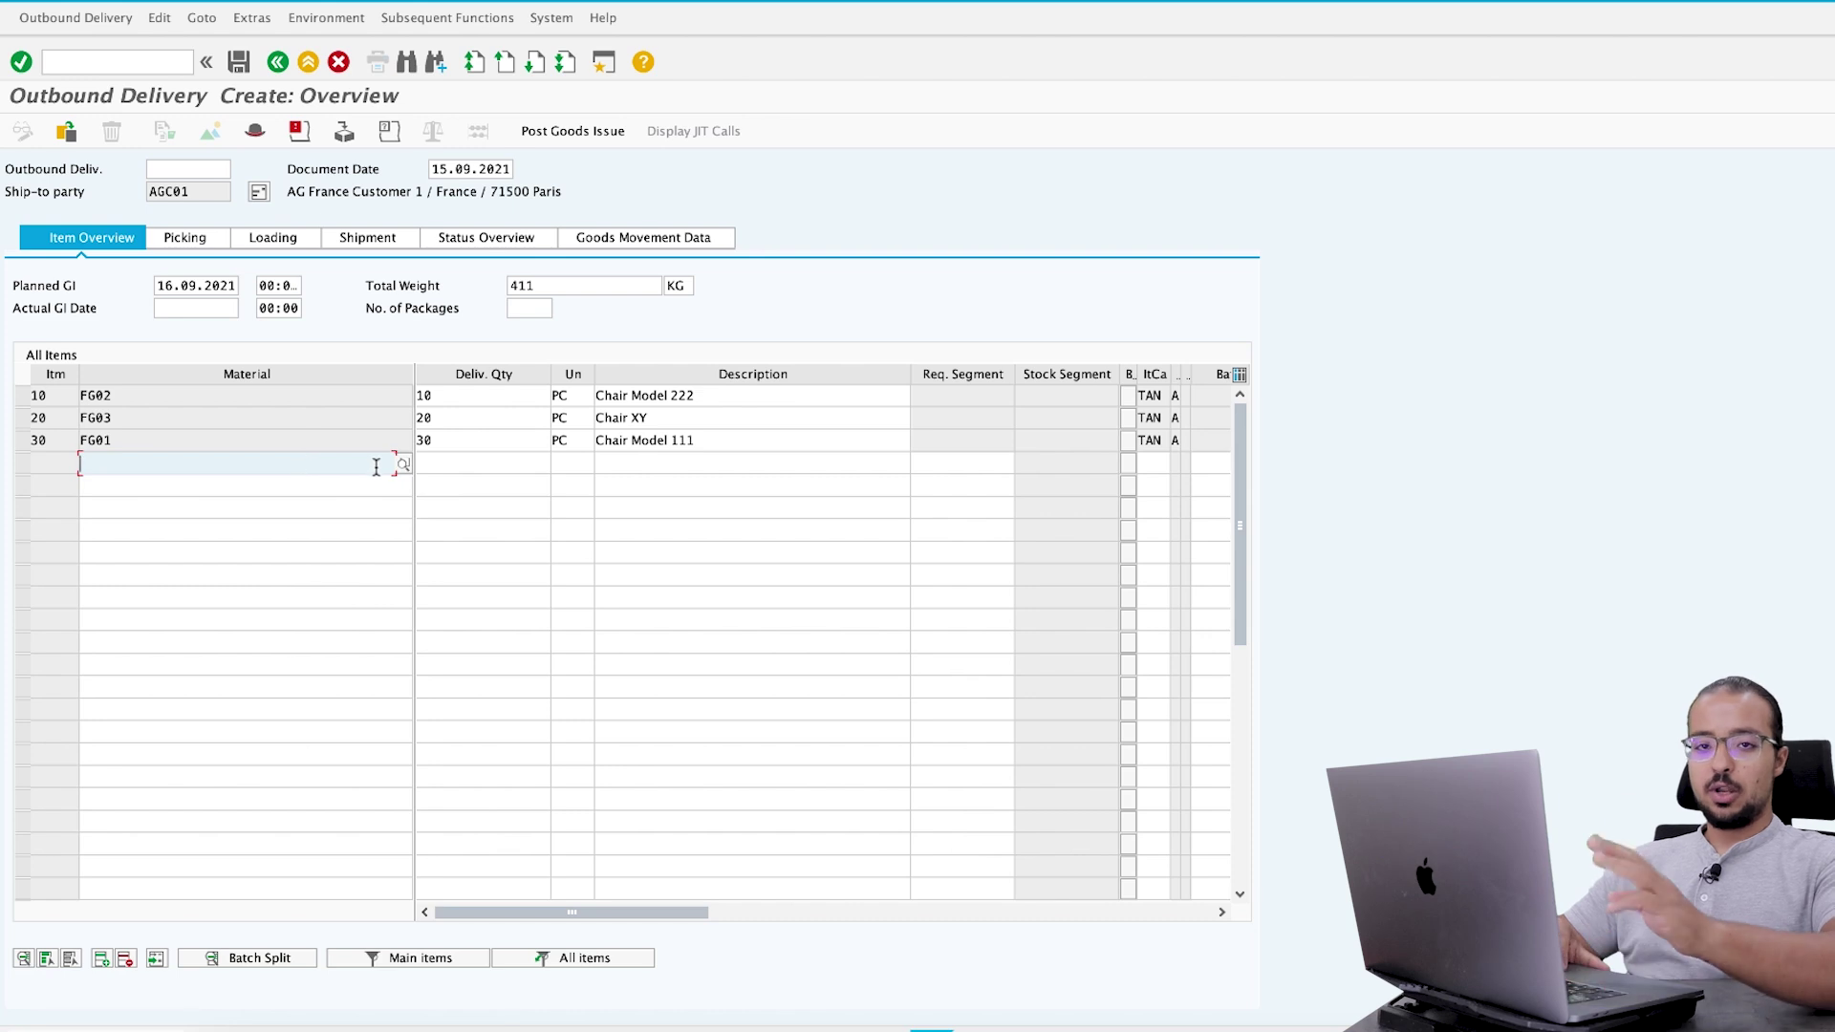
- Clear the delivery quantity of item FG01 so that only FG02 and FG03 are delivered
{"action": "double_click", "coordinate": [472, 391]}
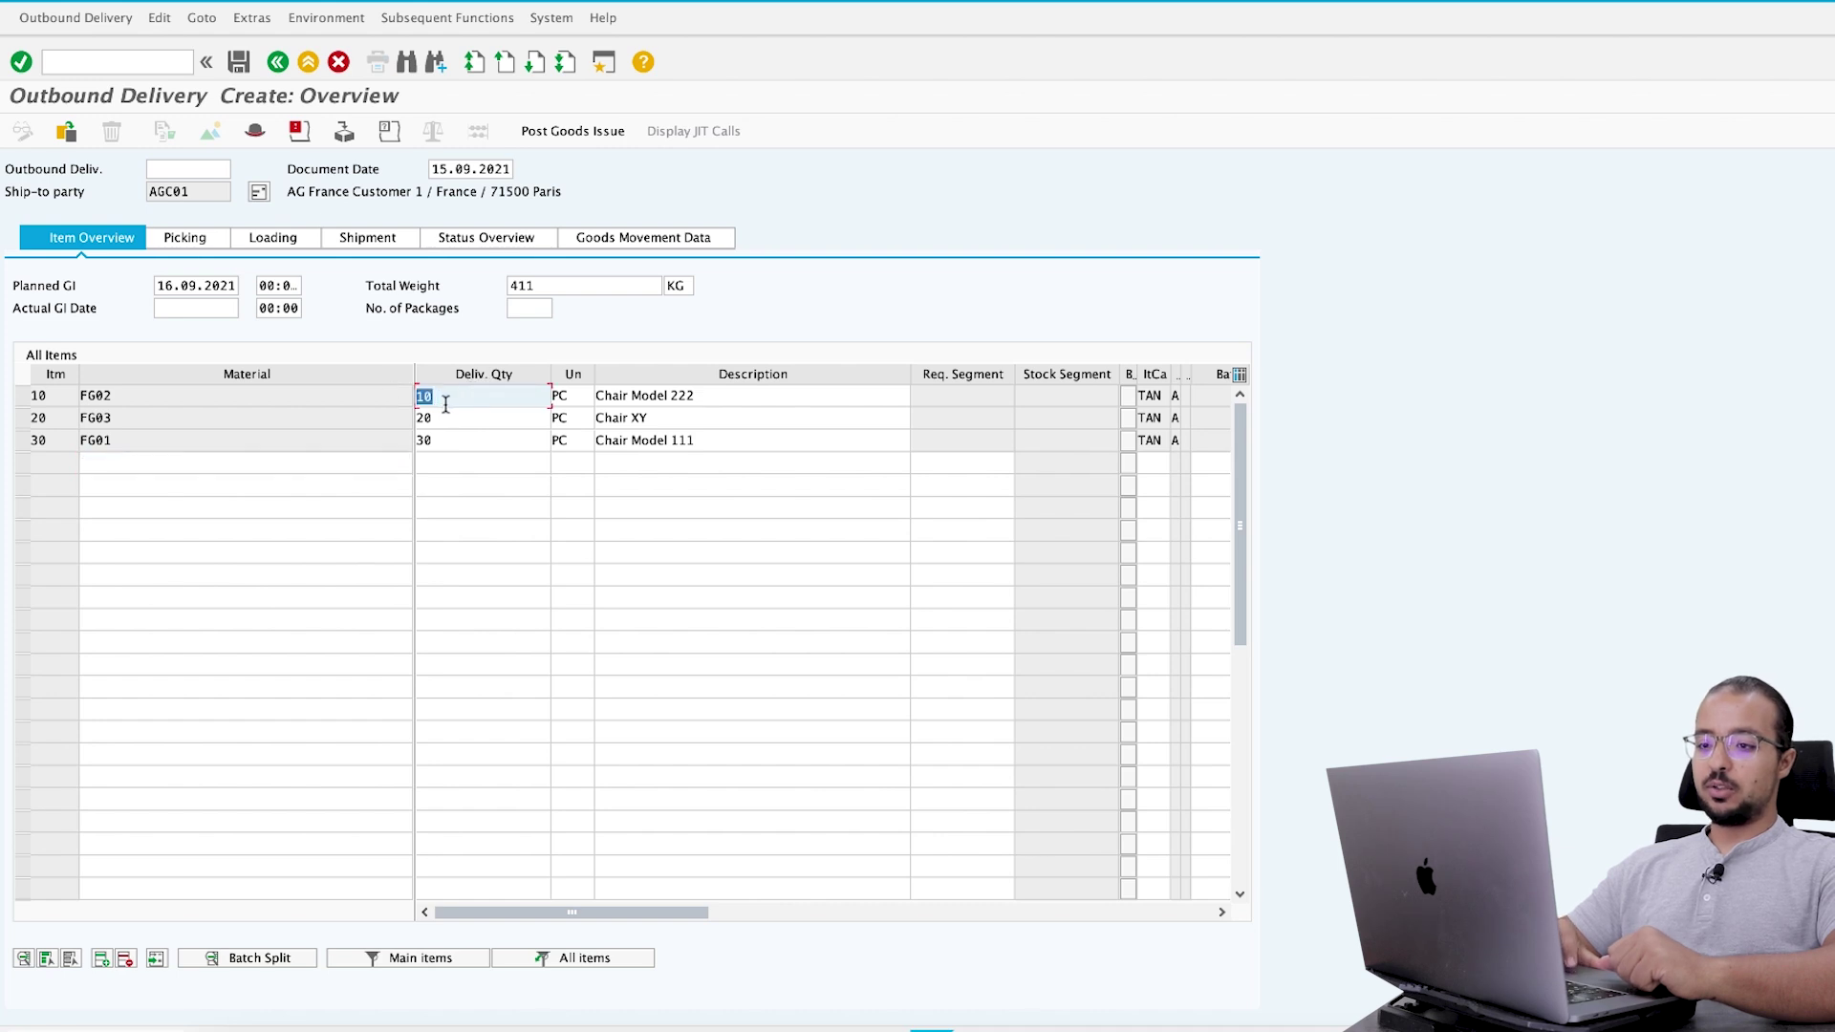
{"action": "left_click", "coordinate": [449, 422]}
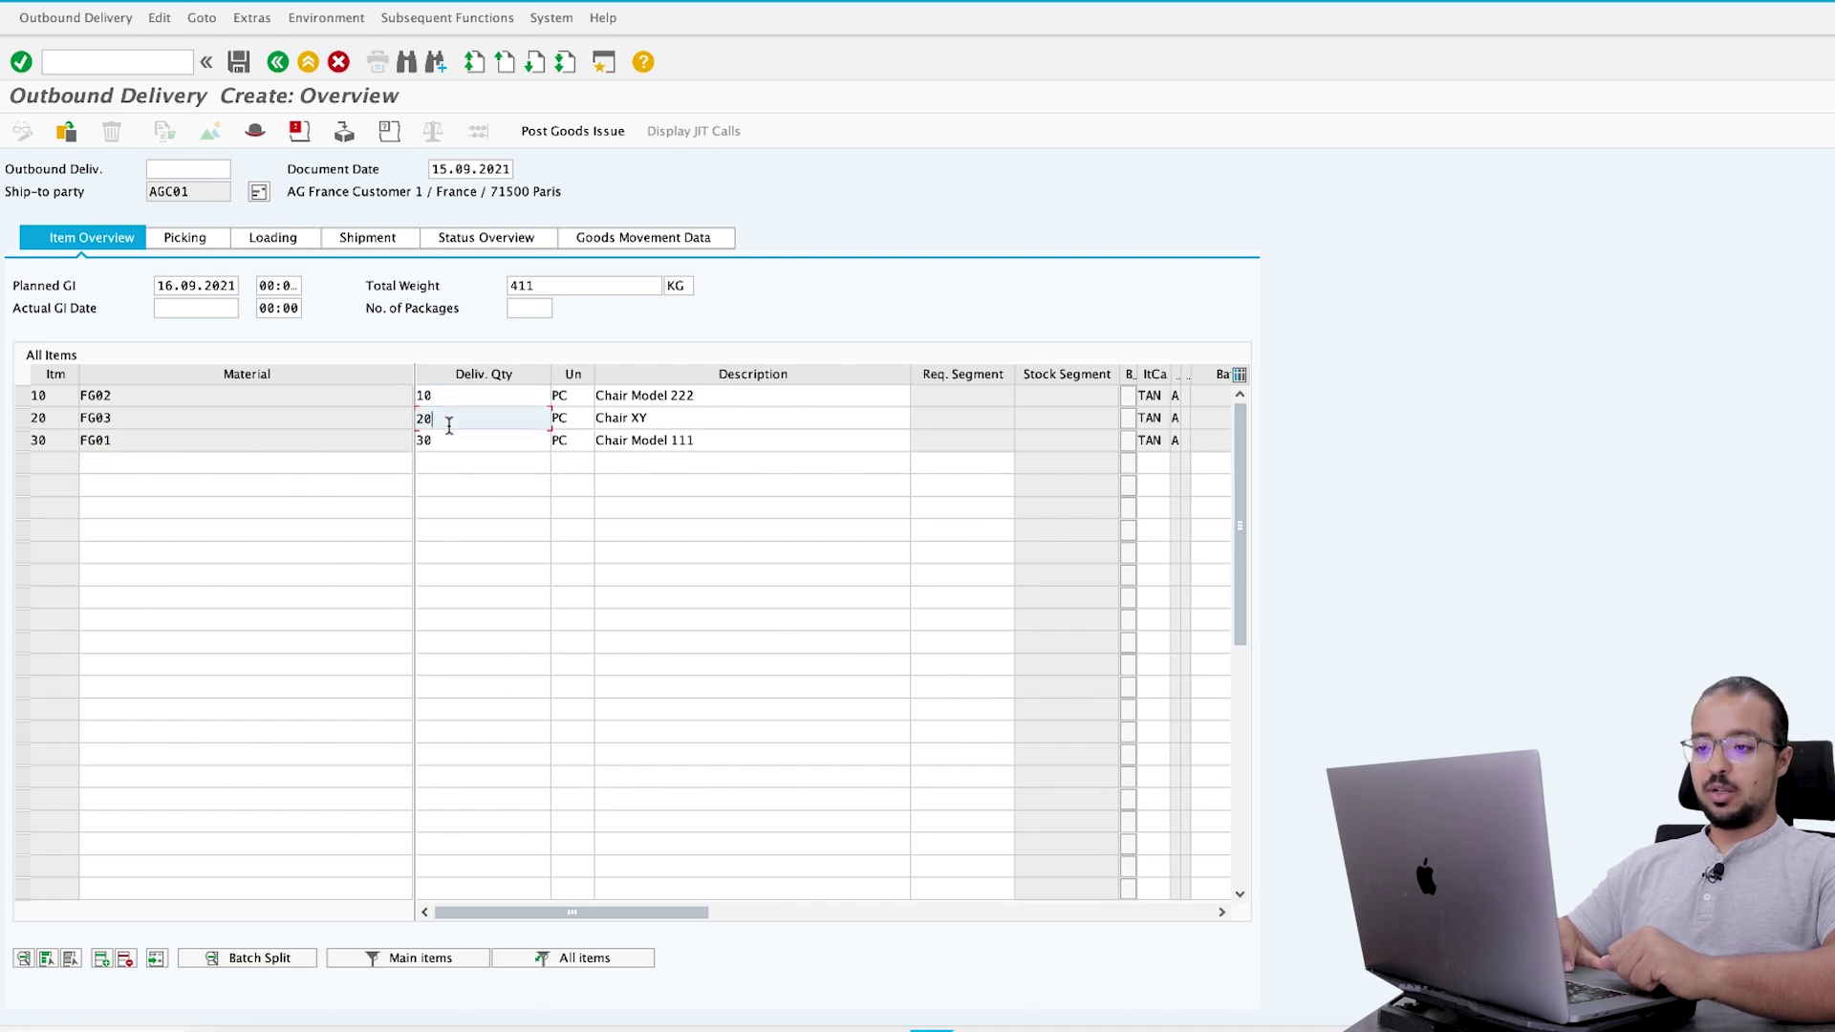
{"action": "double_click", "coordinate": [459, 444]}
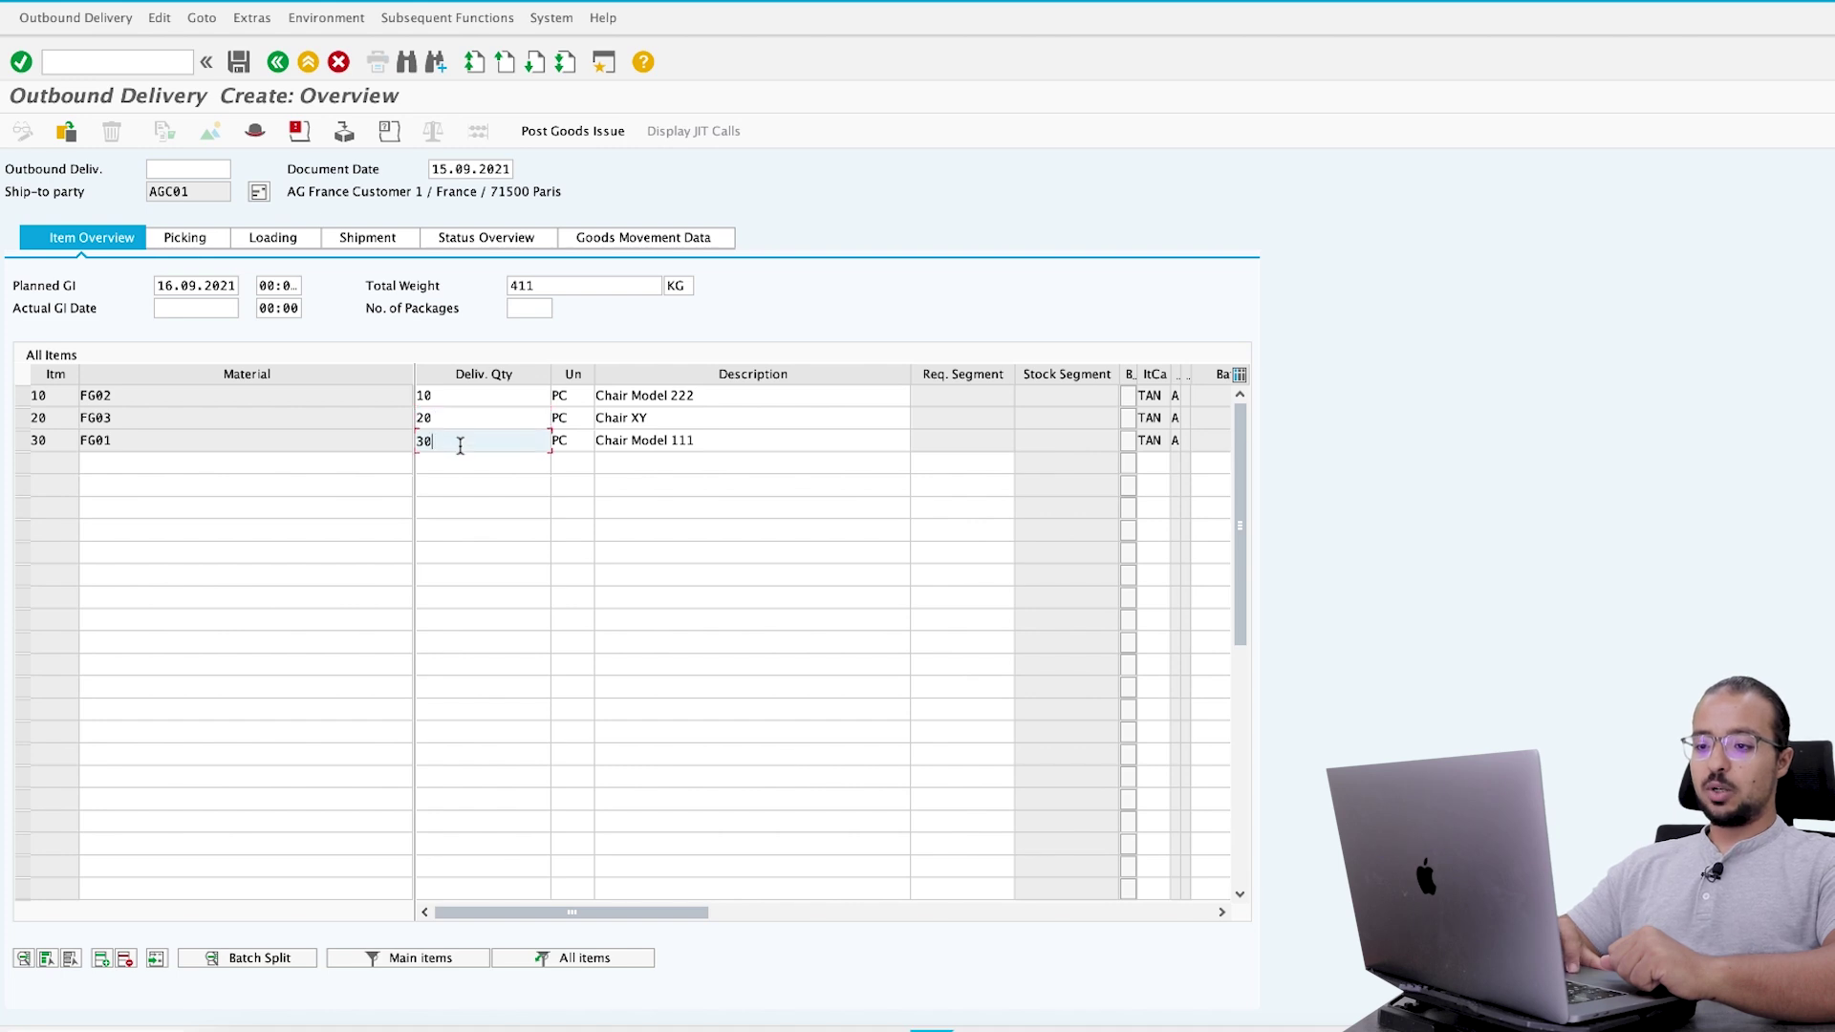
{"action": "key", "text": "BackSpace"}
{"action": "key", "text": "Return"}
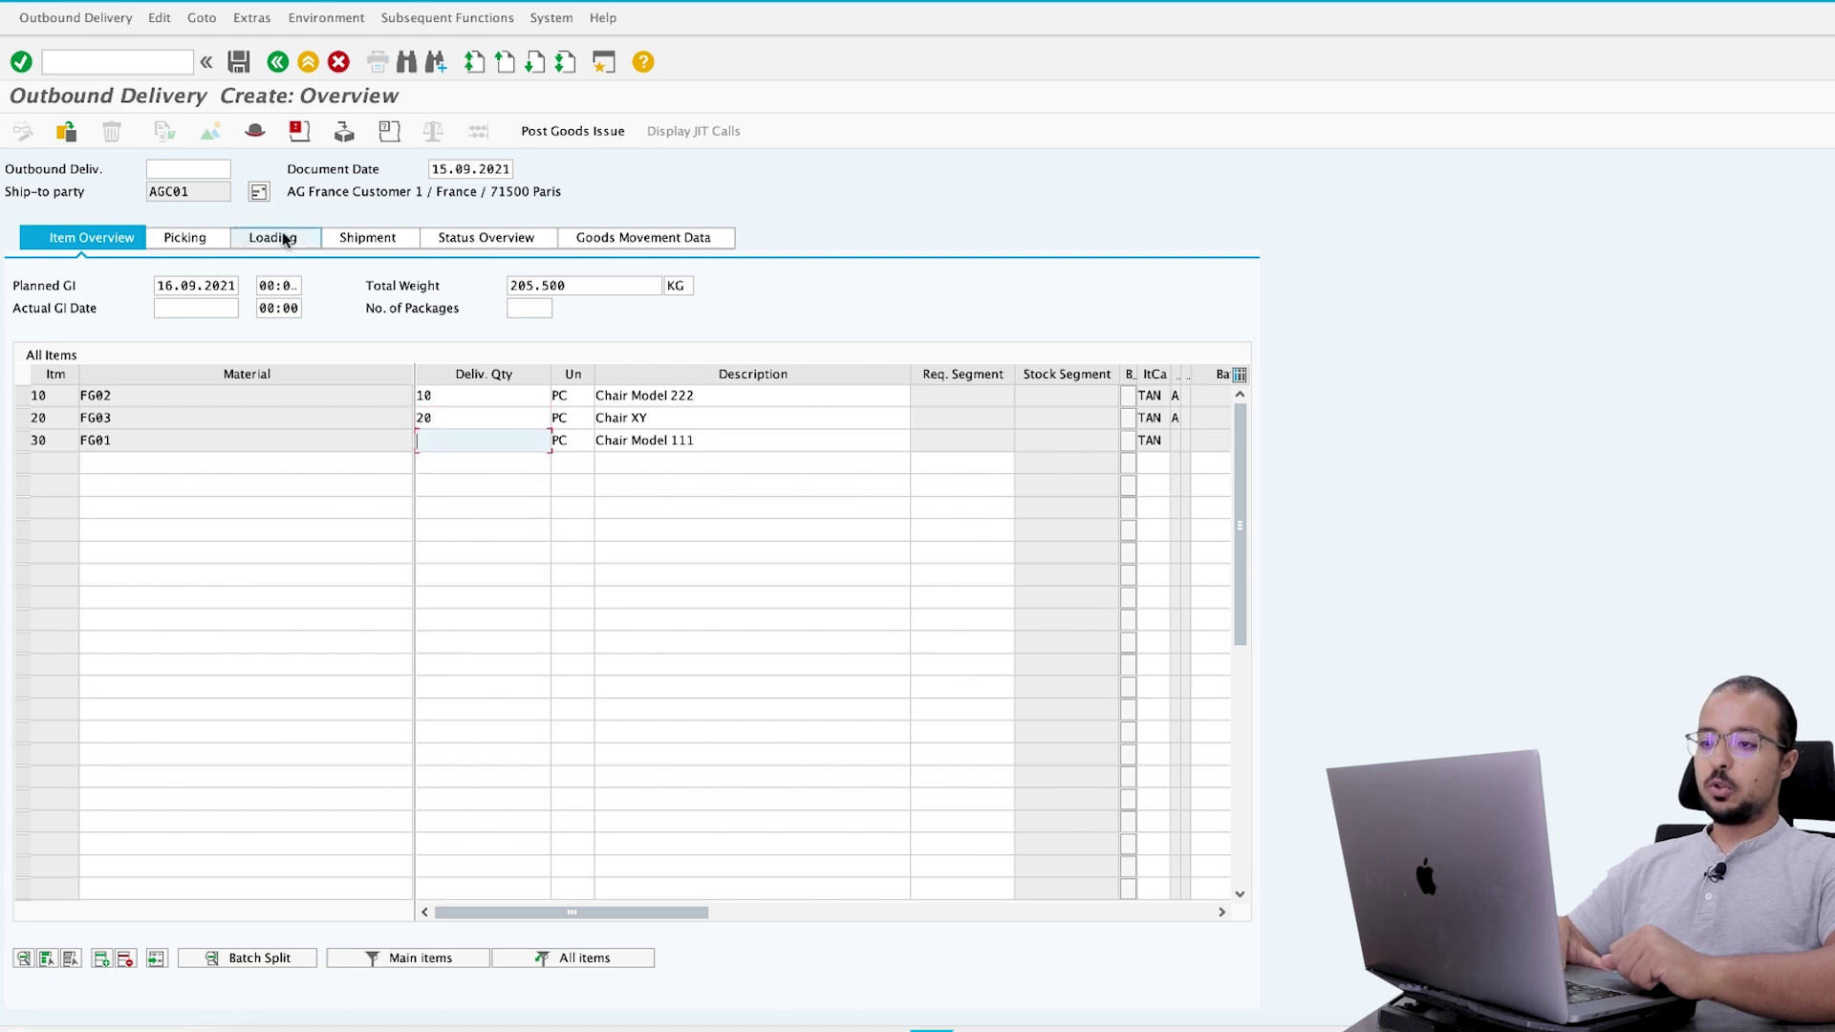
- Enter picked quantities of 10 for FG02 and 20 for FG03, and post the goods issue
{"action": "left_click", "coordinate": [191, 238]}
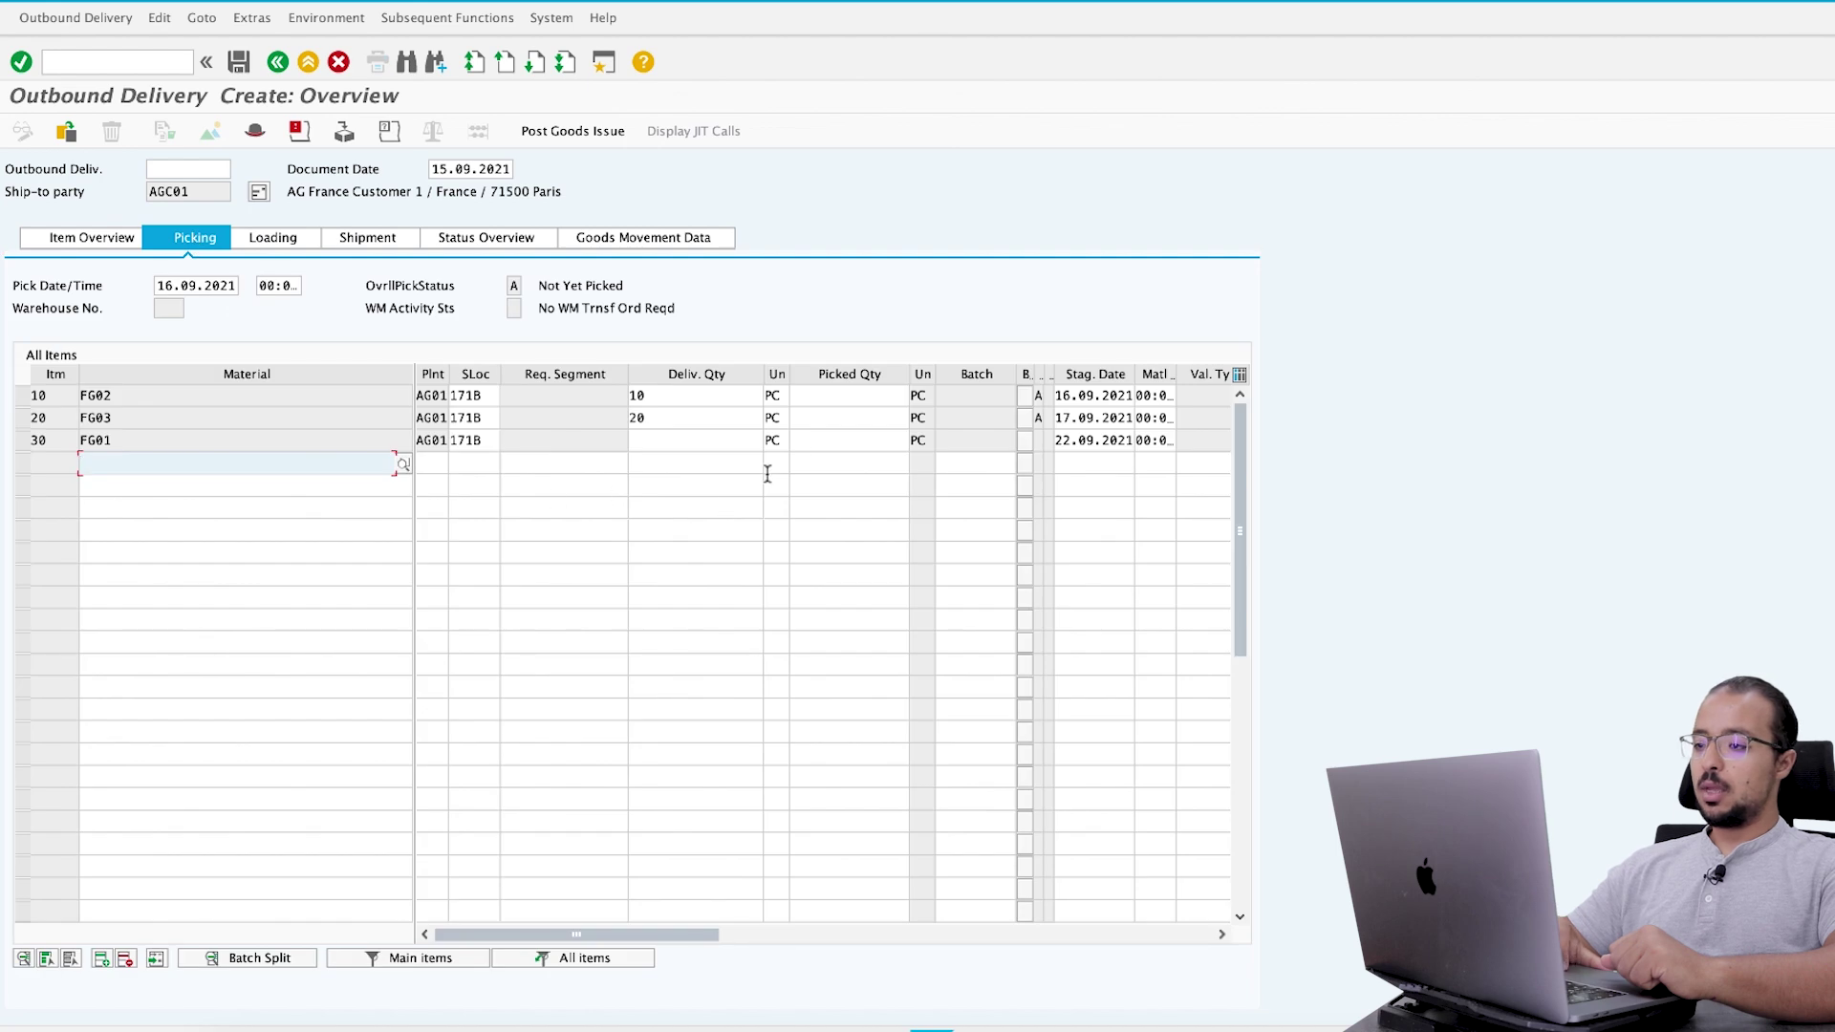
{"action": "left_click", "coordinate": [846, 400]}
{"action": "type", "text": "10"}
{"action": "left_click", "coordinate": [839, 421]}
{"action": "type", "text": "20"}
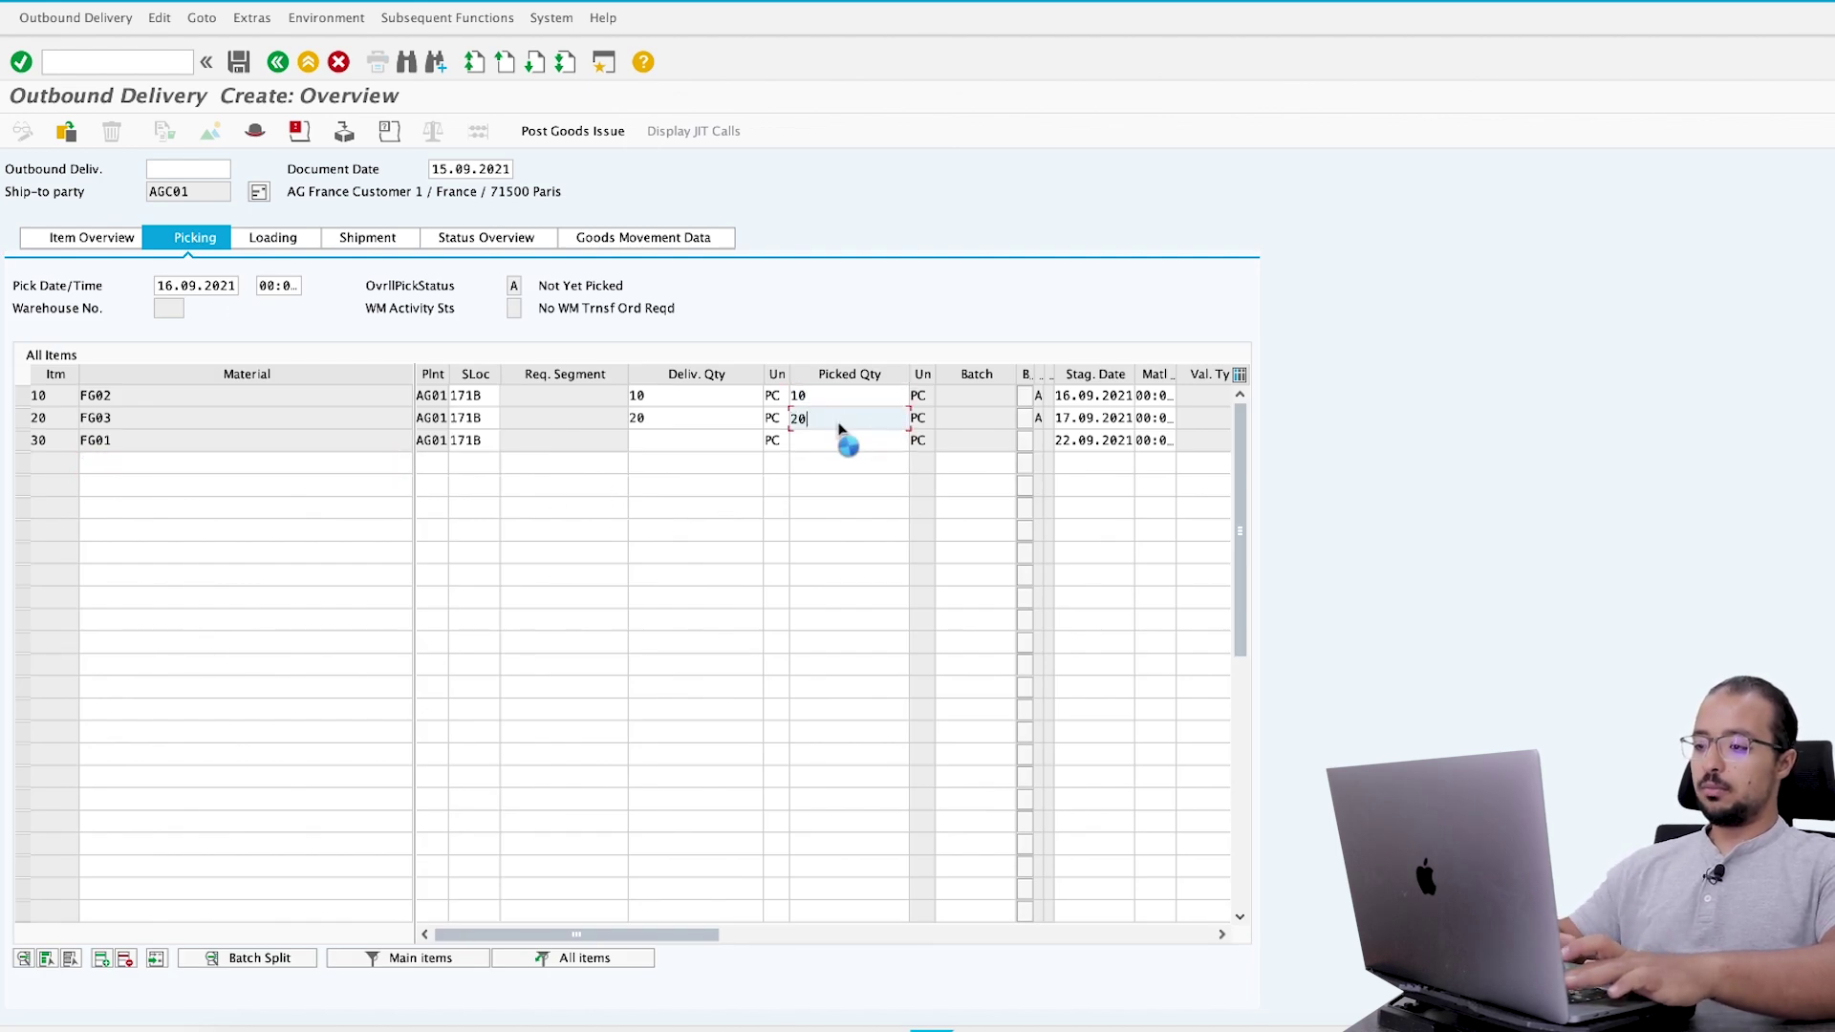
{"action": "key", "text": "Return"}
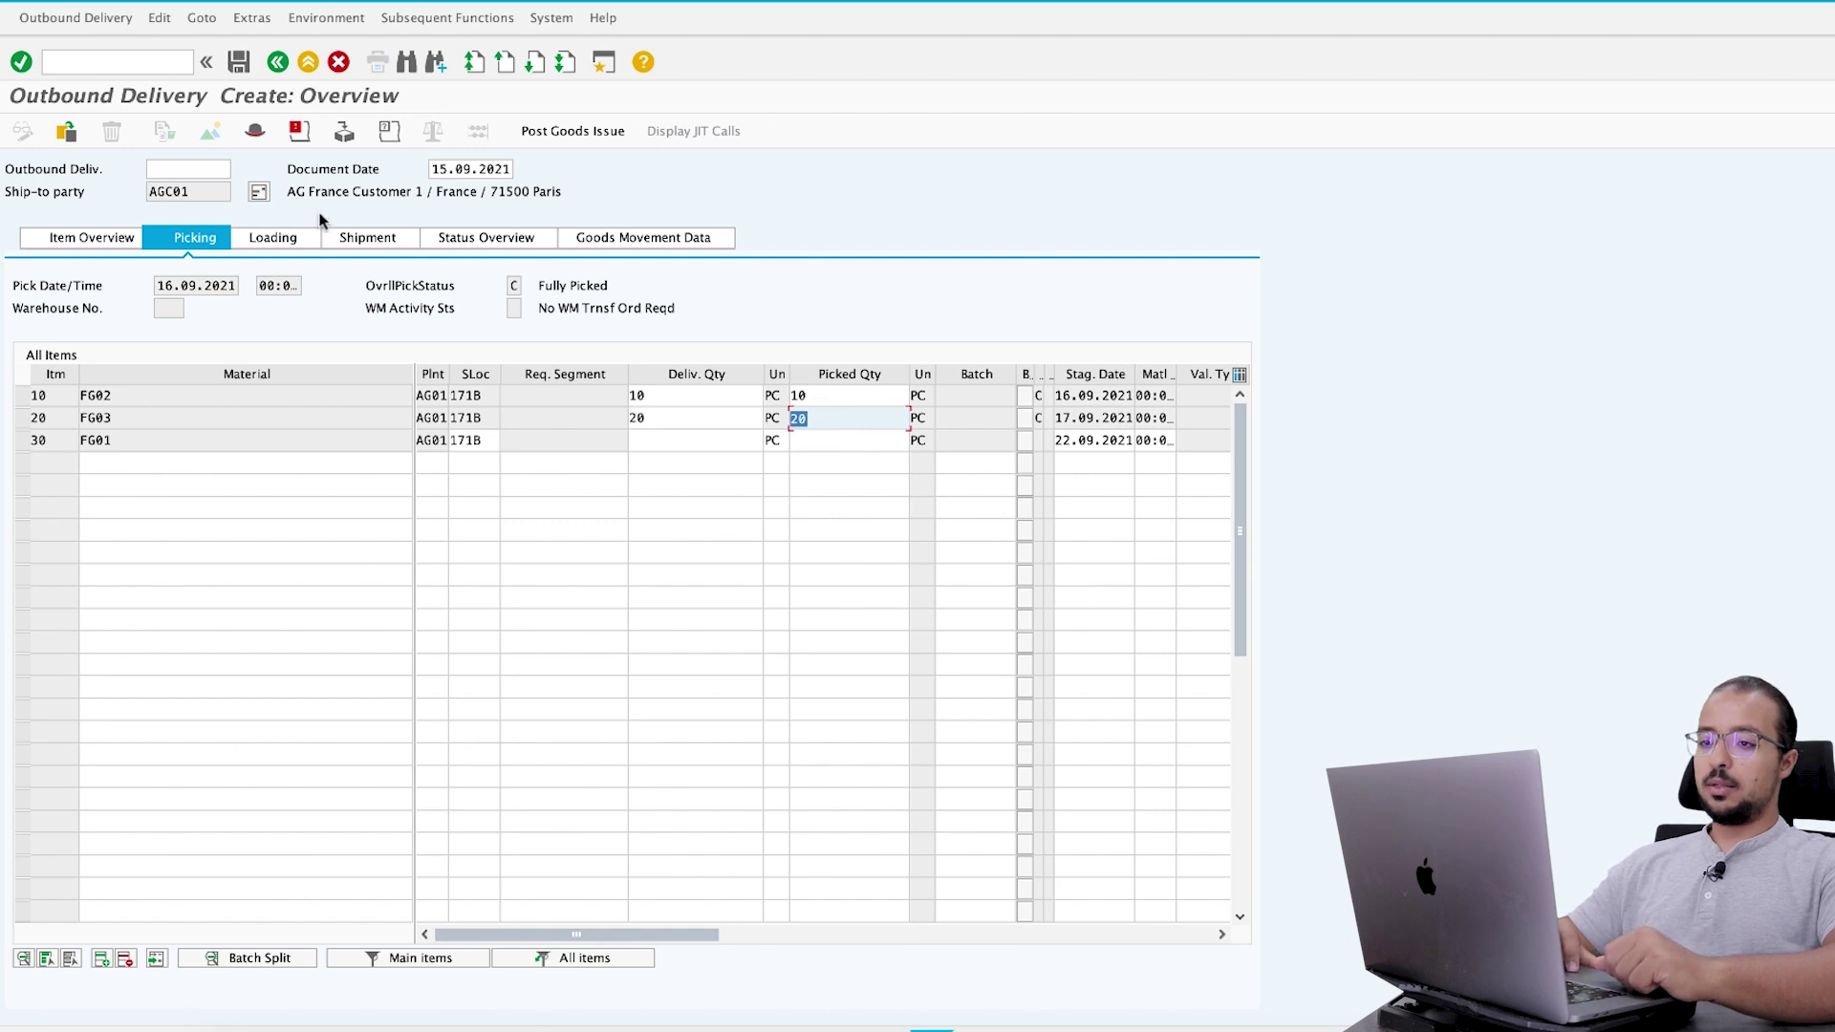
{"action": "left_click", "coordinate": [579, 135]}
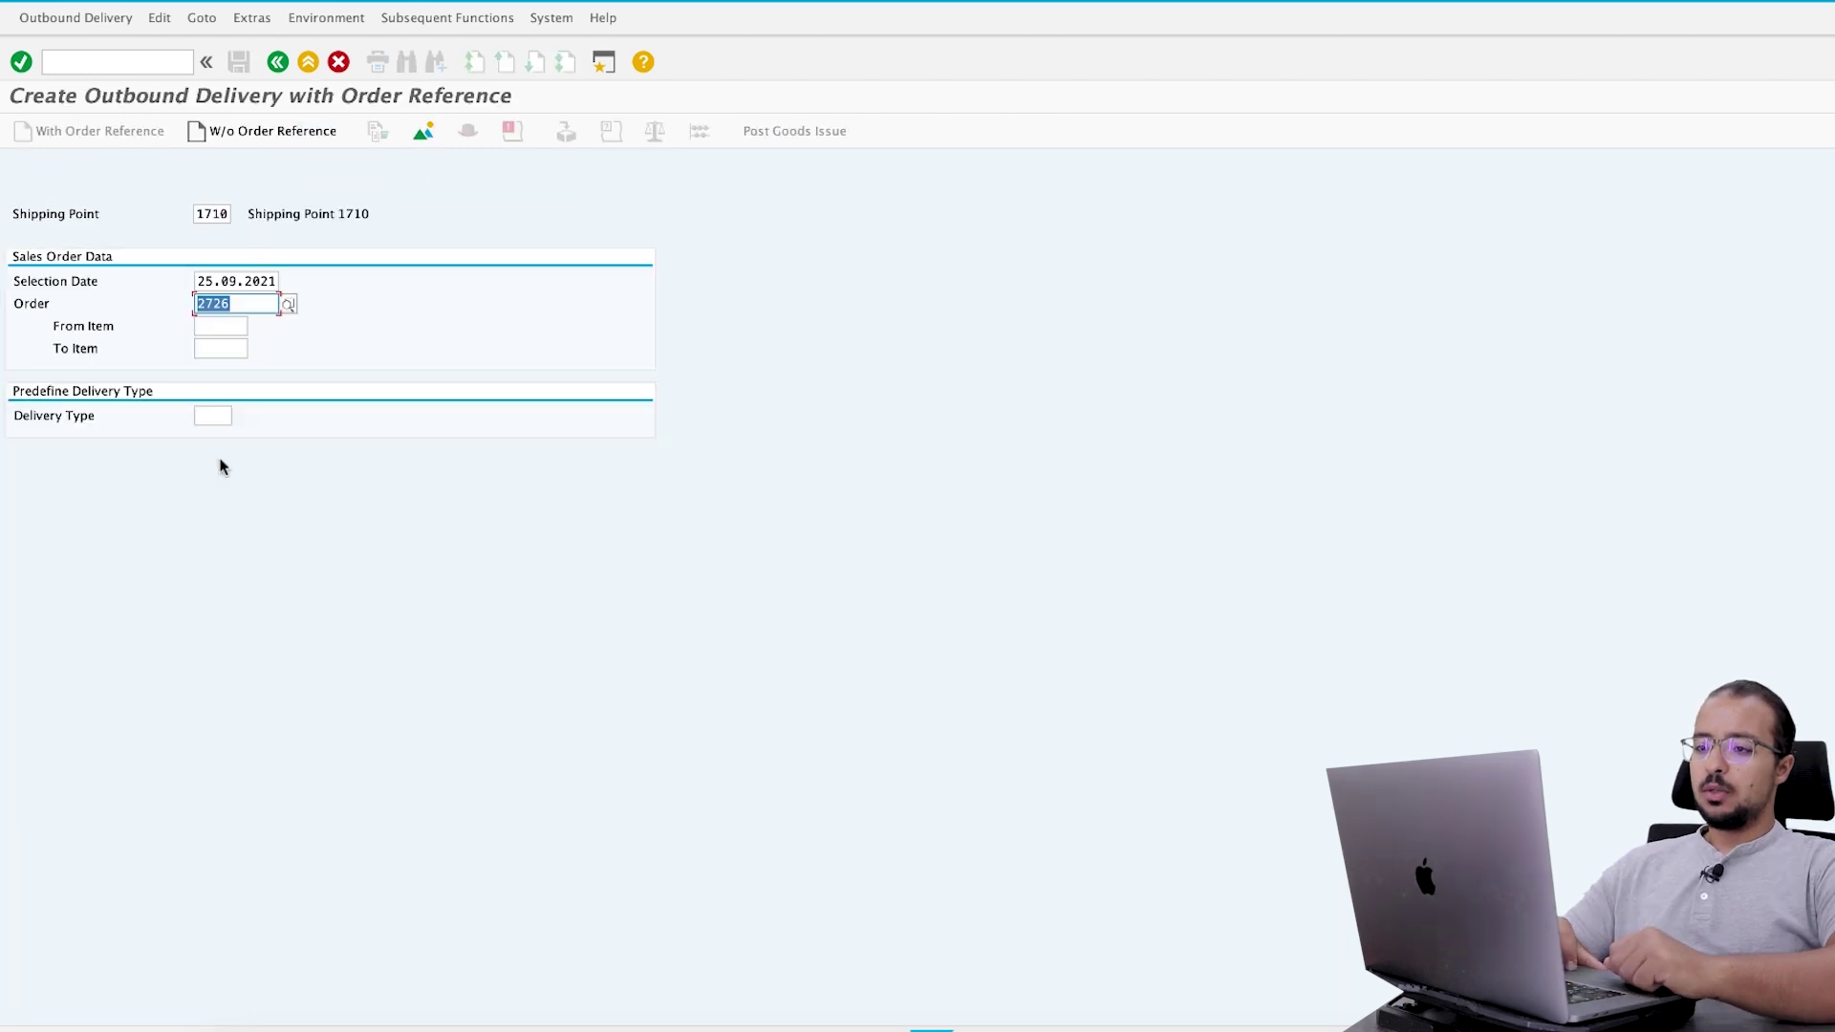
- Display the new outbound delivery's document flow and open its goods issue material document
{"action": "left_click", "coordinate": [95, 19]}
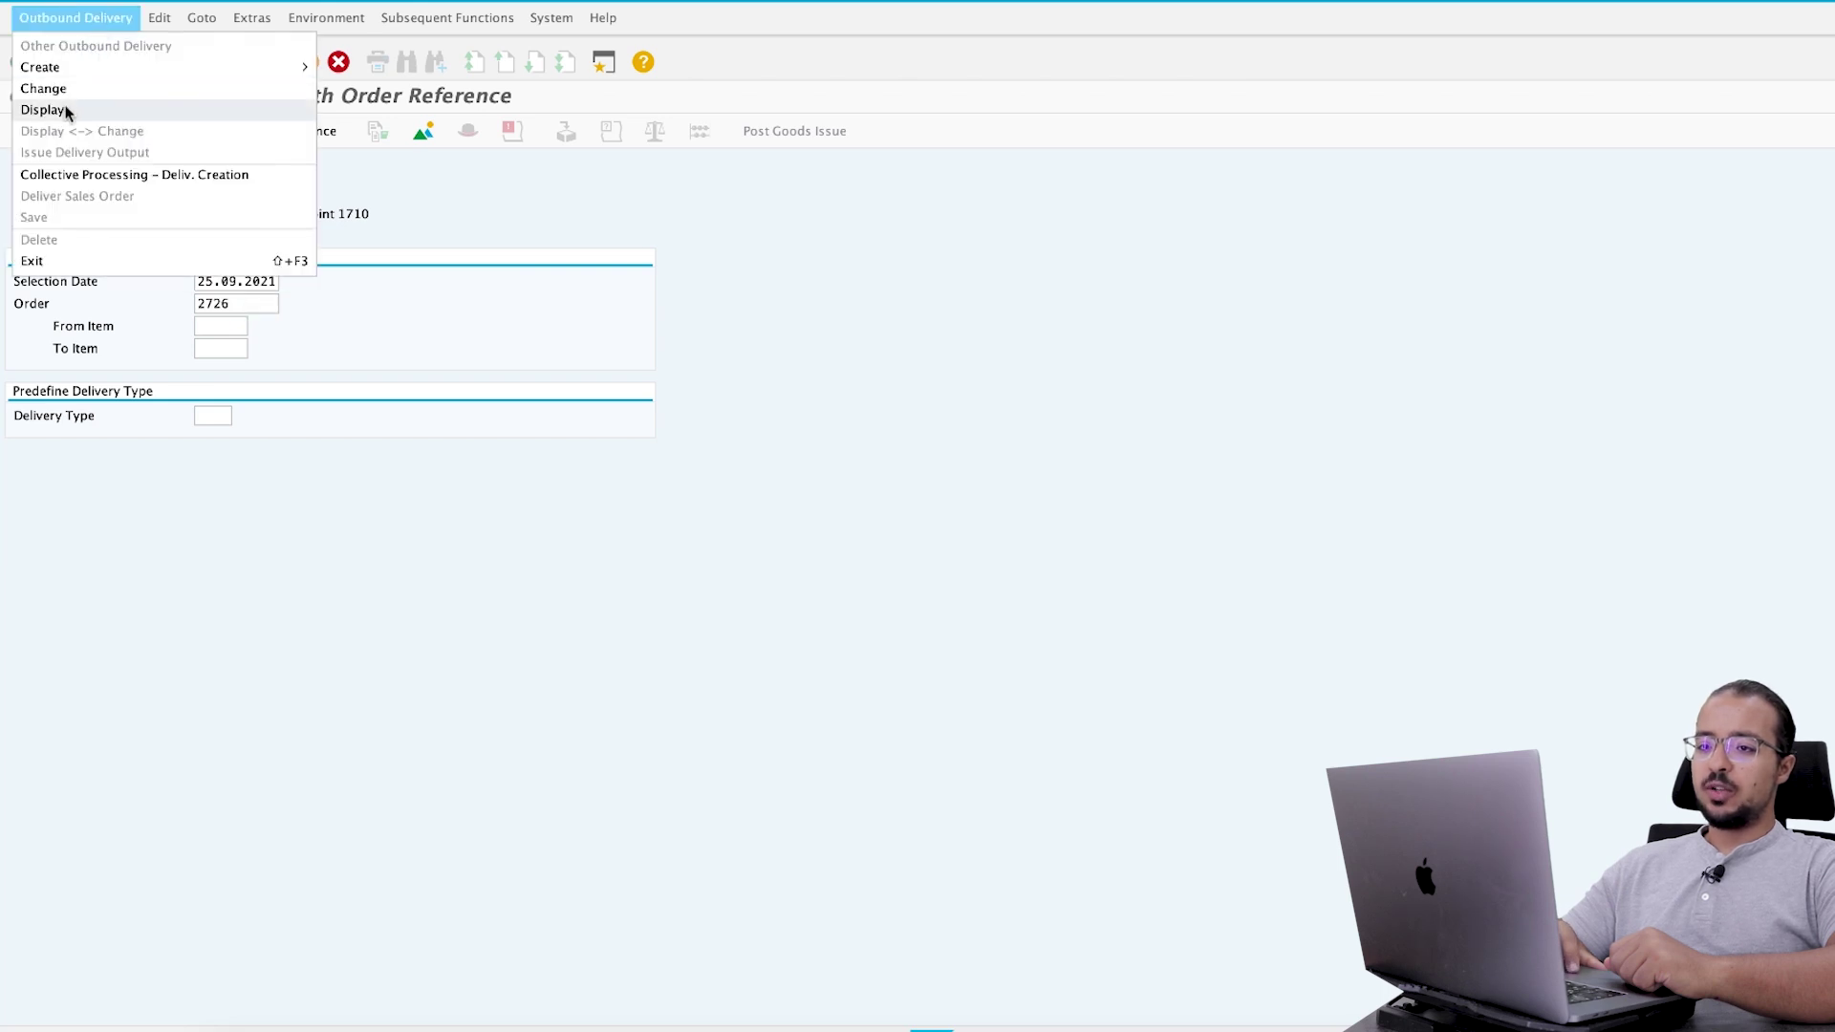
{"action": "left_click", "coordinate": [67, 110]}
{"action": "left_click", "coordinate": [161, 133]}
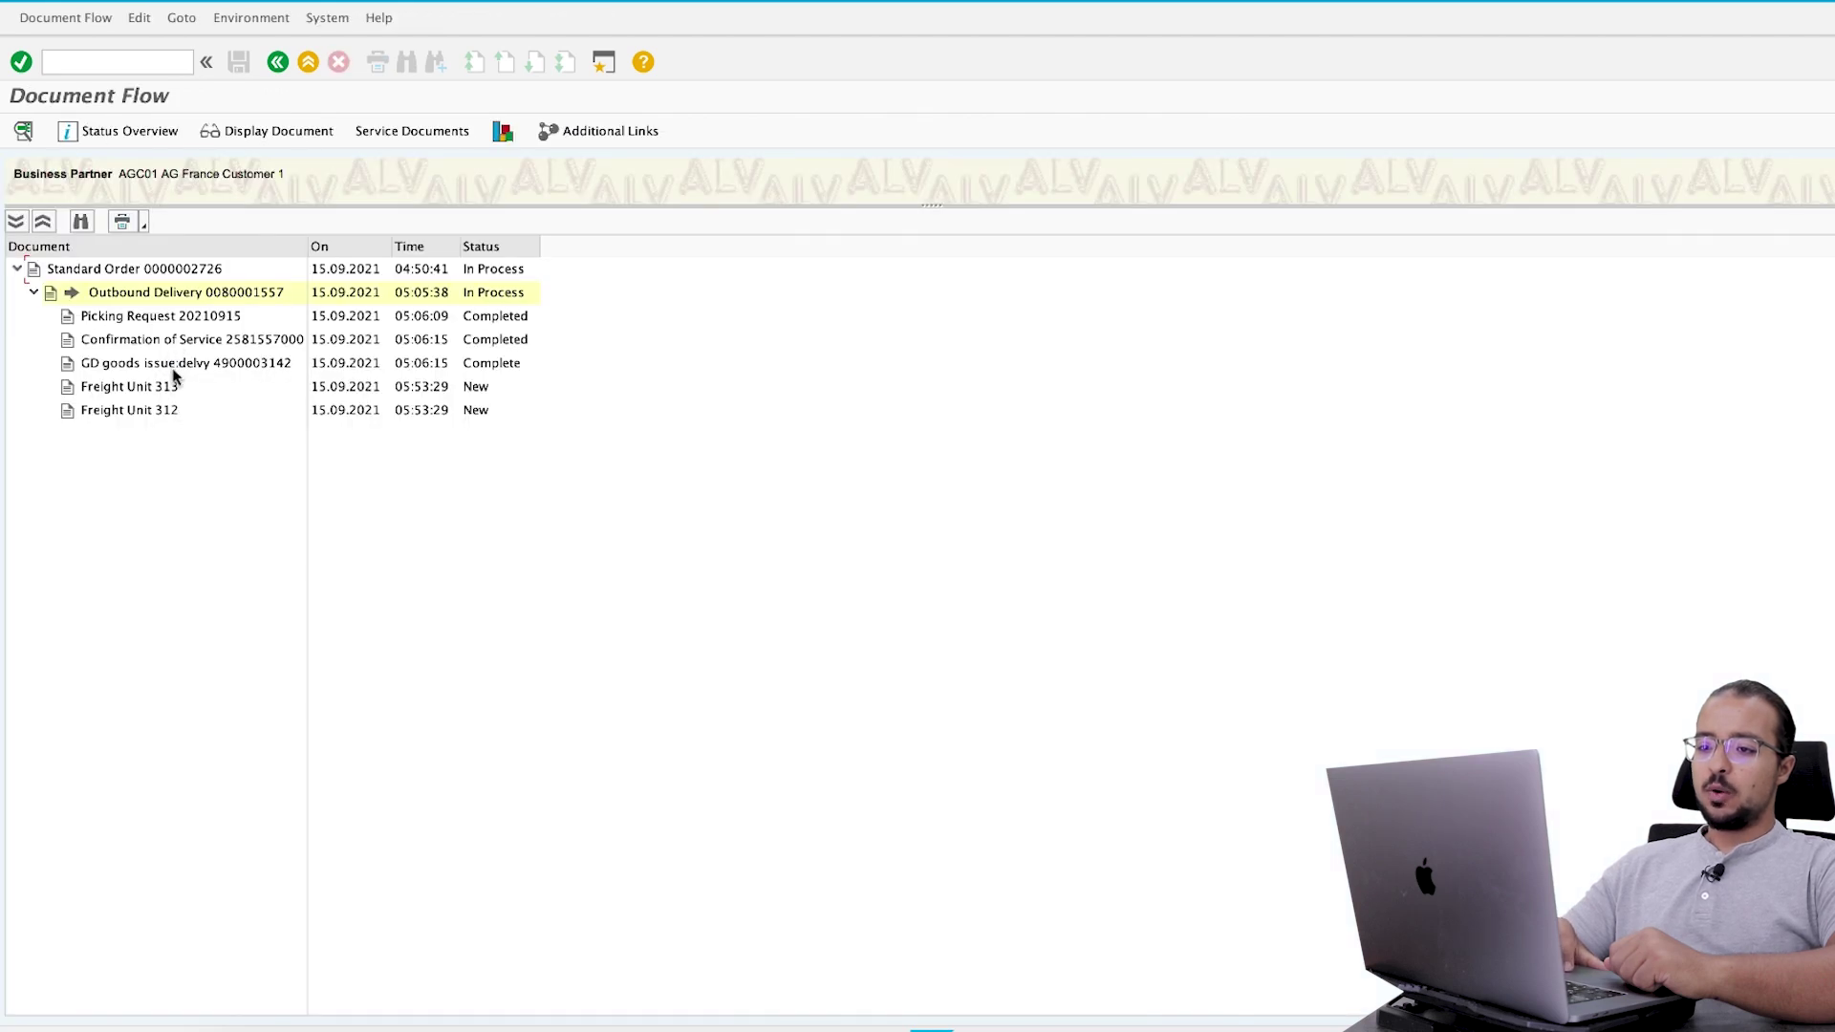
{"action": "left_click", "coordinate": [175, 368]}
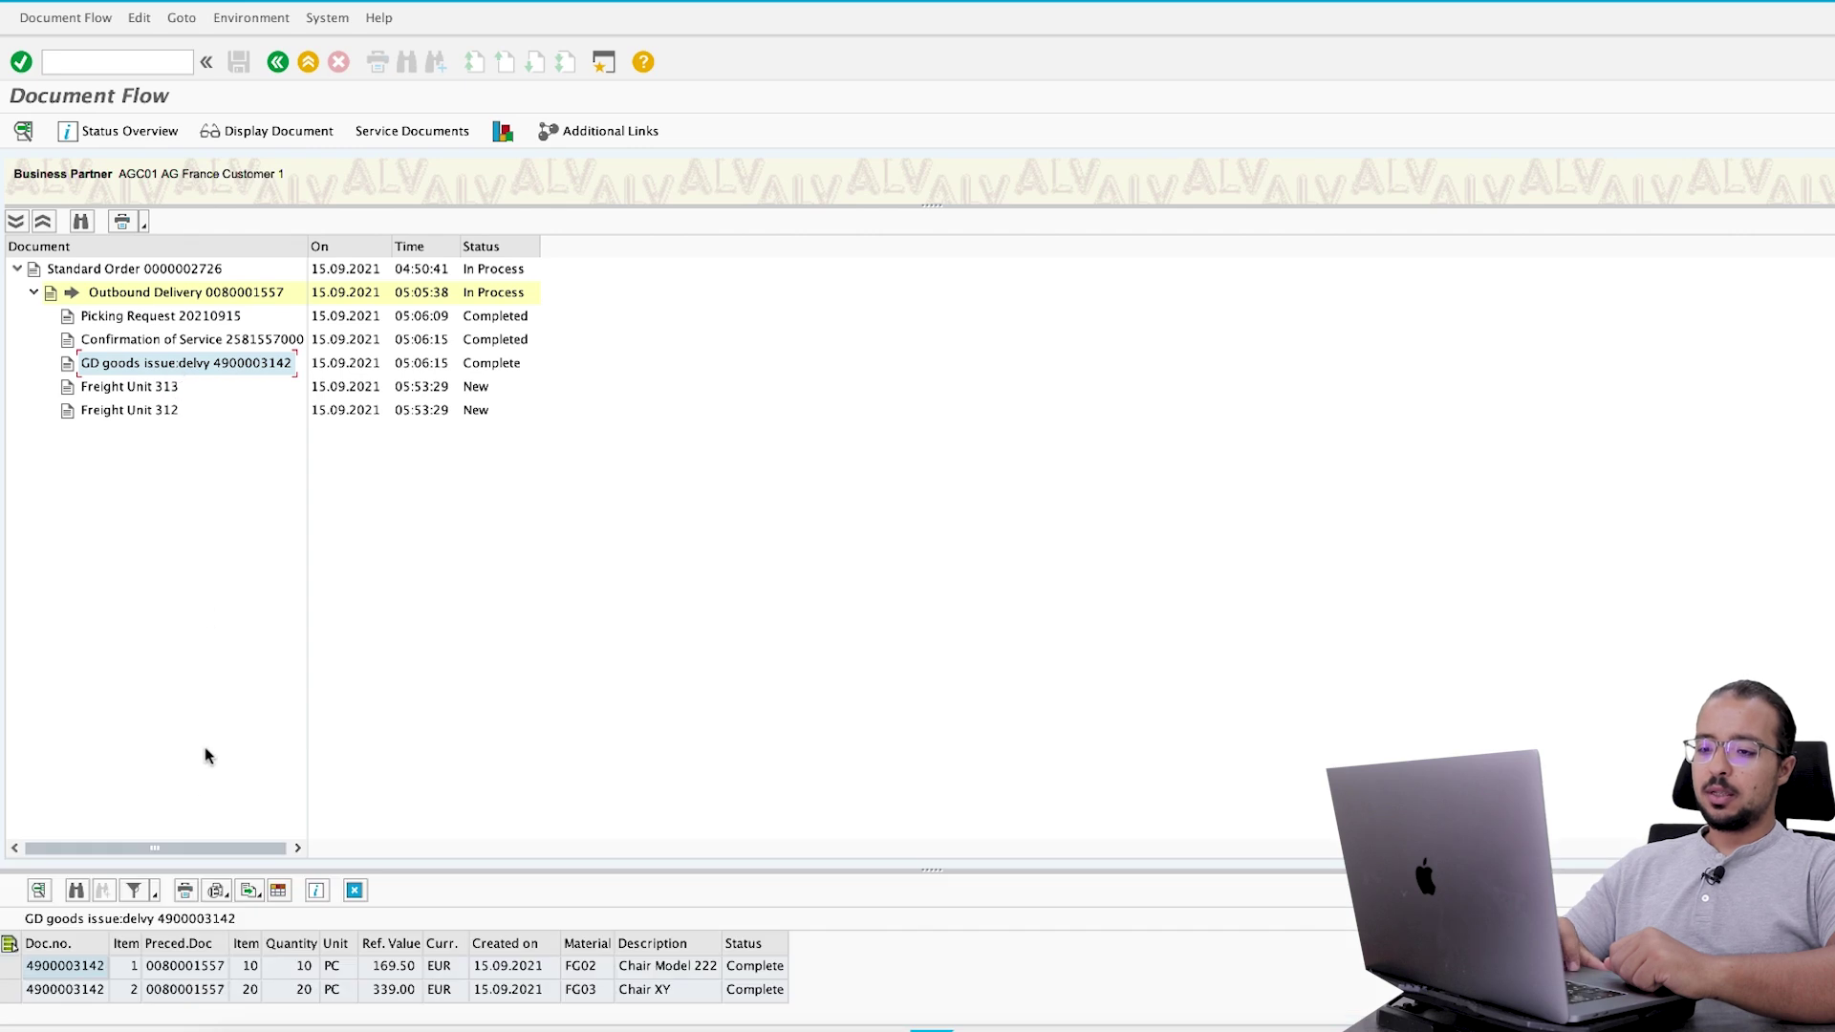
{"action": "left_click", "coordinate": [287, 131]}
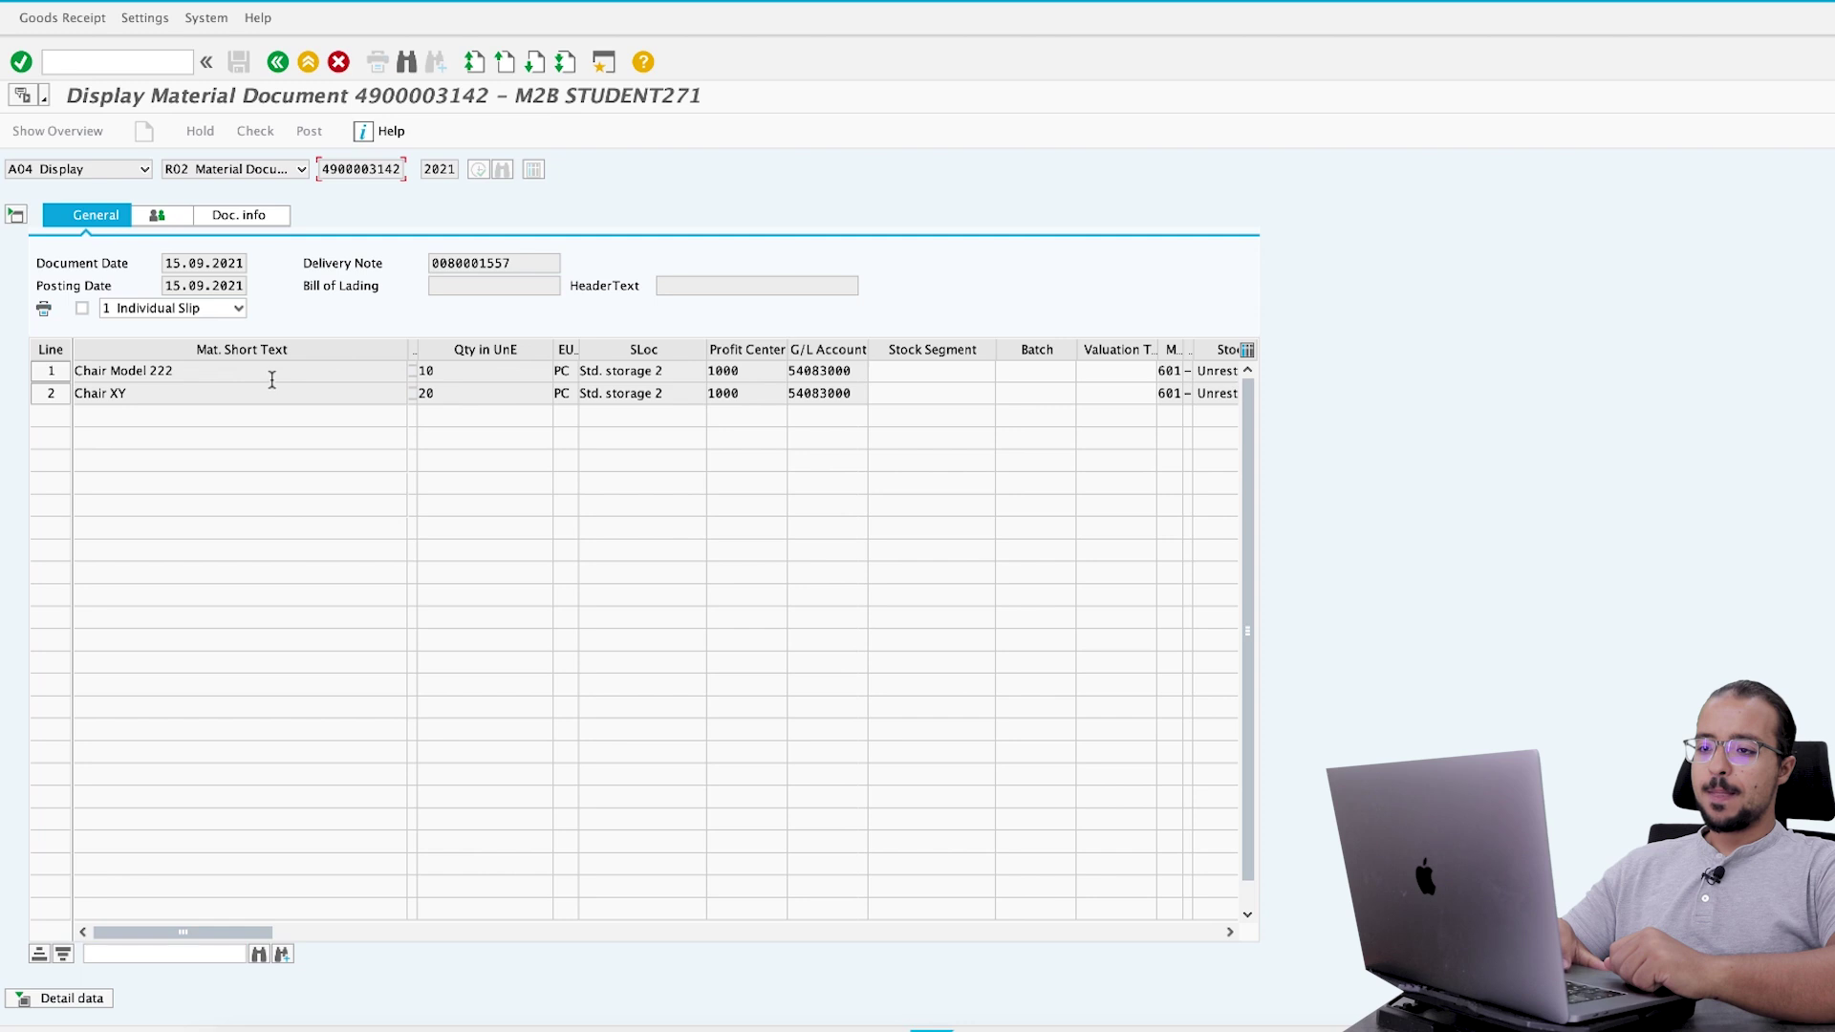
- Open the accounting document belonging to the goods issue and examine its inventory and COGS postings
{"action": "left_click", "coordinate": [249, 215]}
{"action": "left_click", "coordinate": [671, 267]}
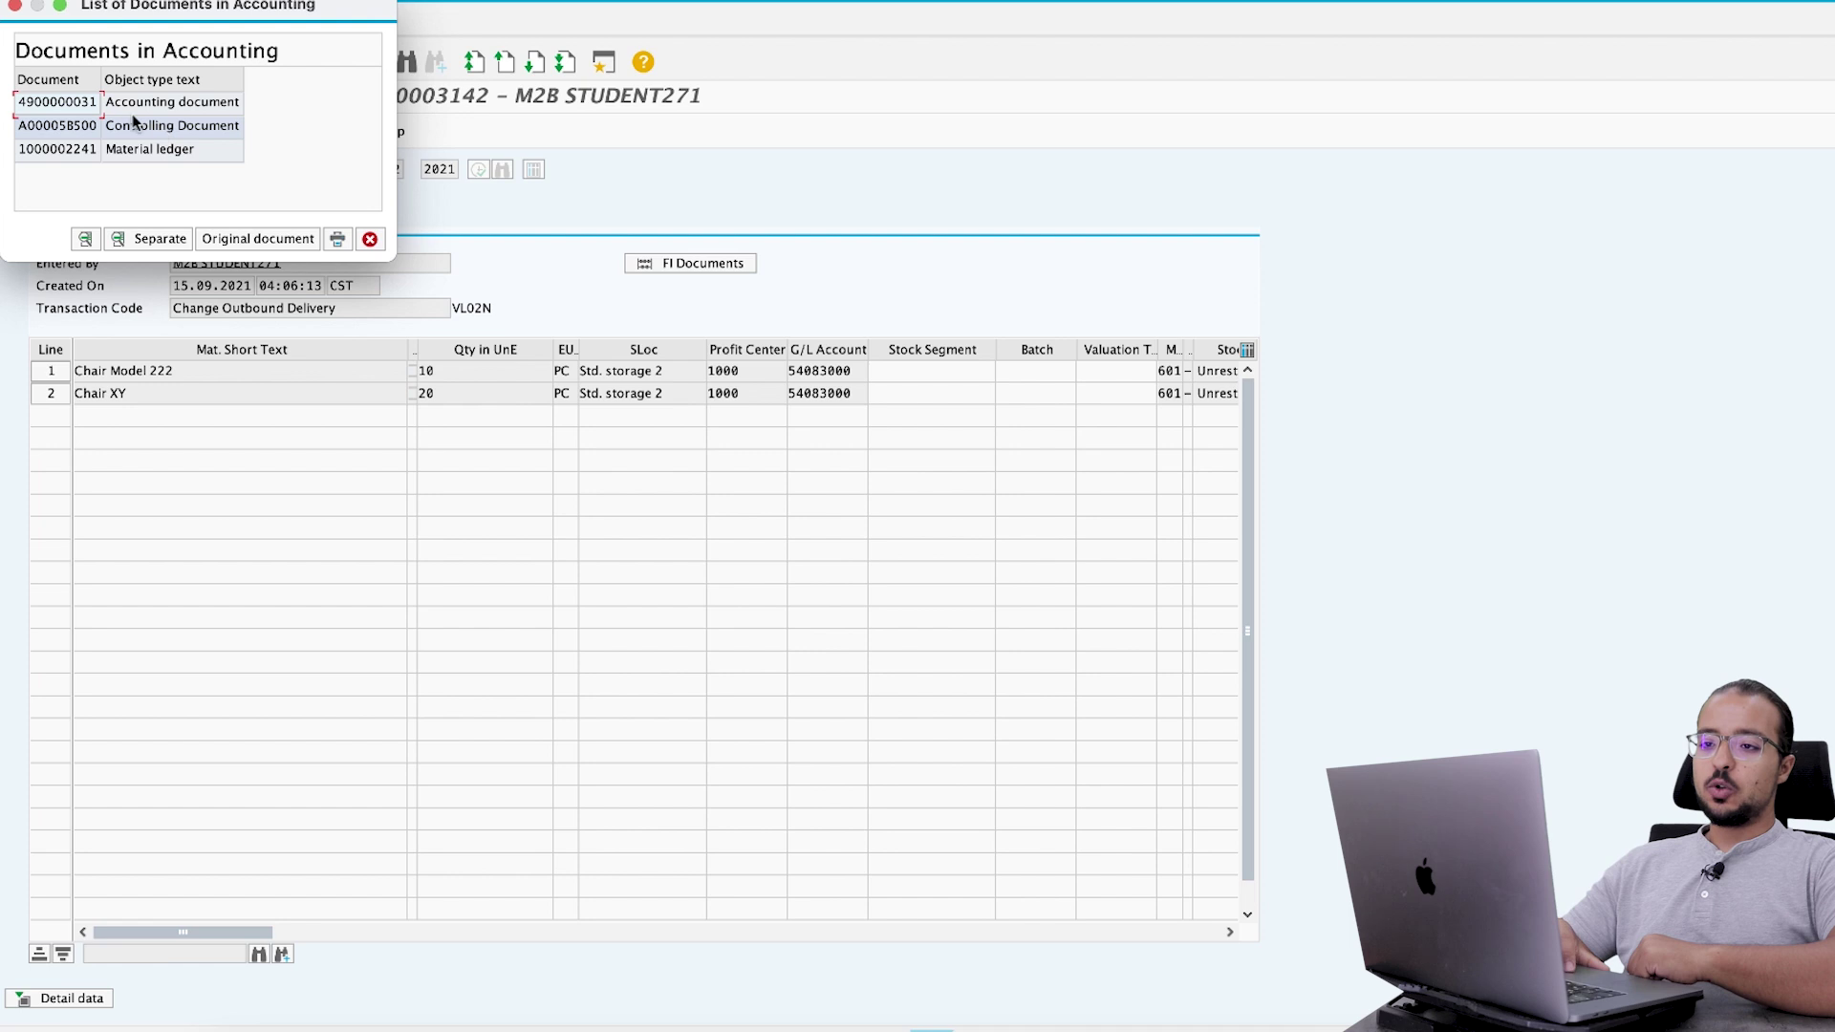
{"action": "double_click", "coordinate": [83, 111]}
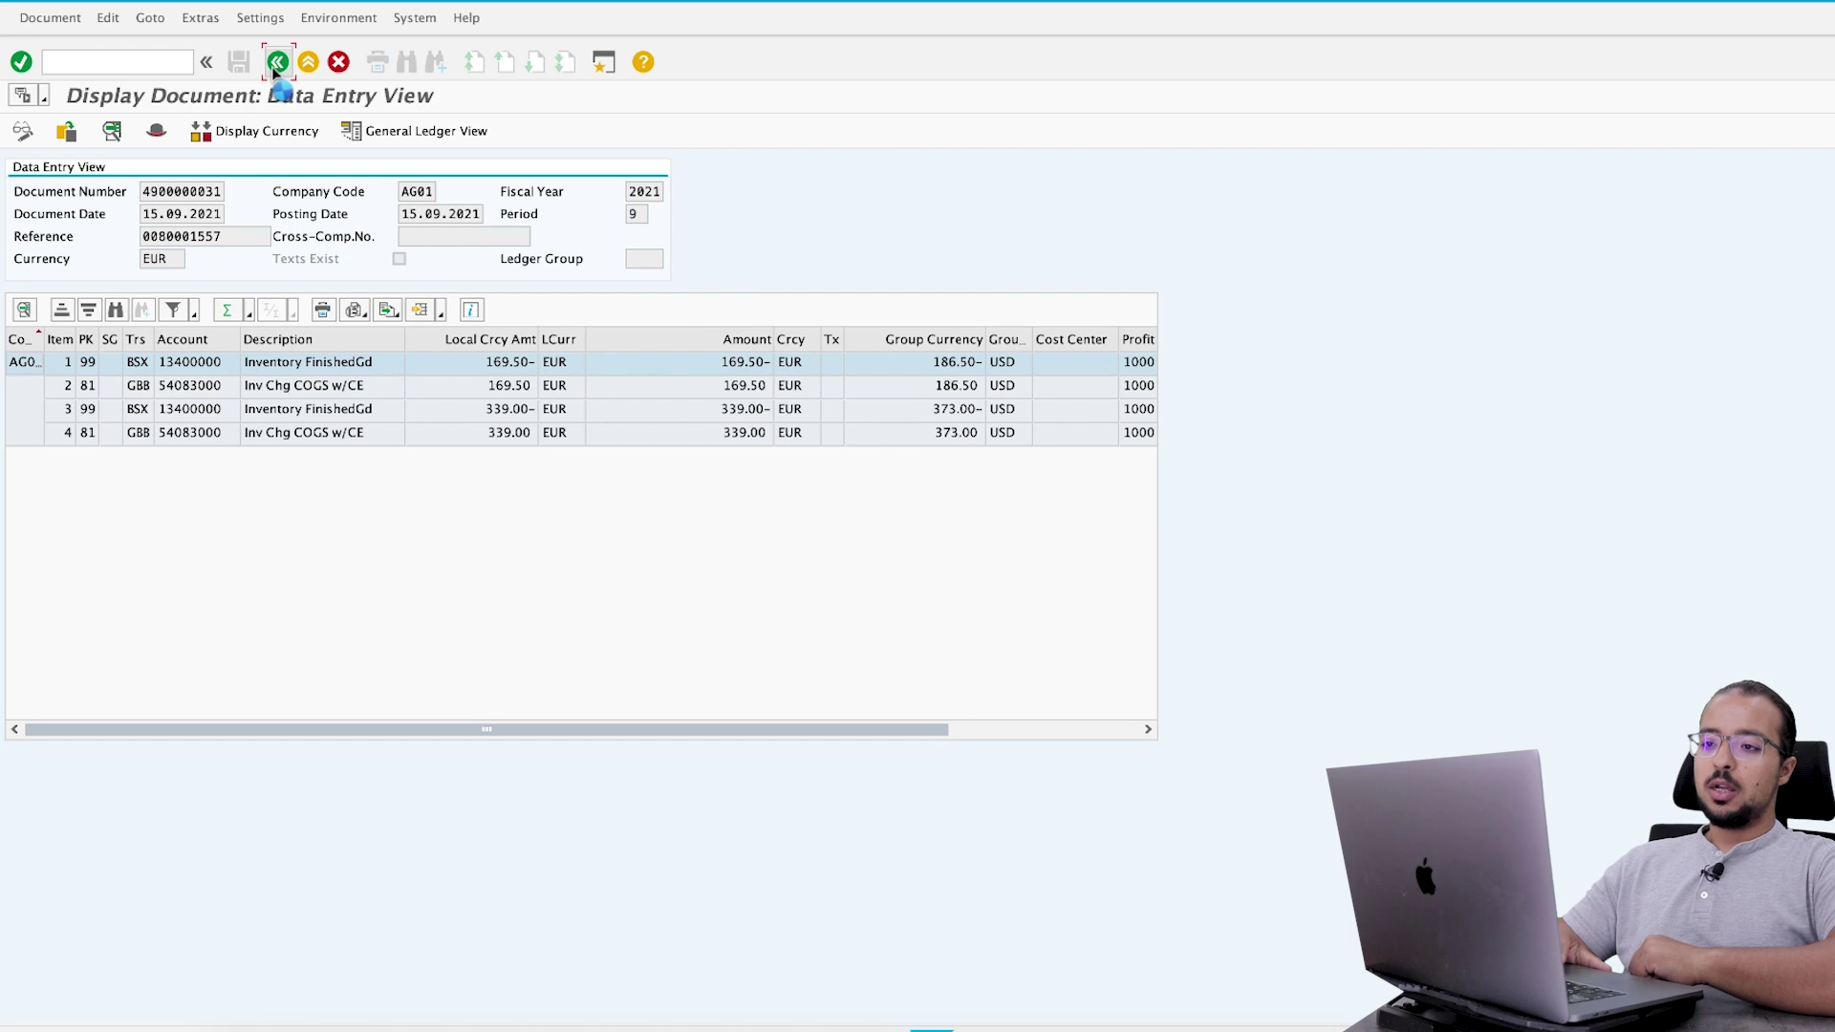
- Return to the list of accounting documents and open the goods issue's controlling document
{"action": "left_click", "coordinate": [167, 125]}
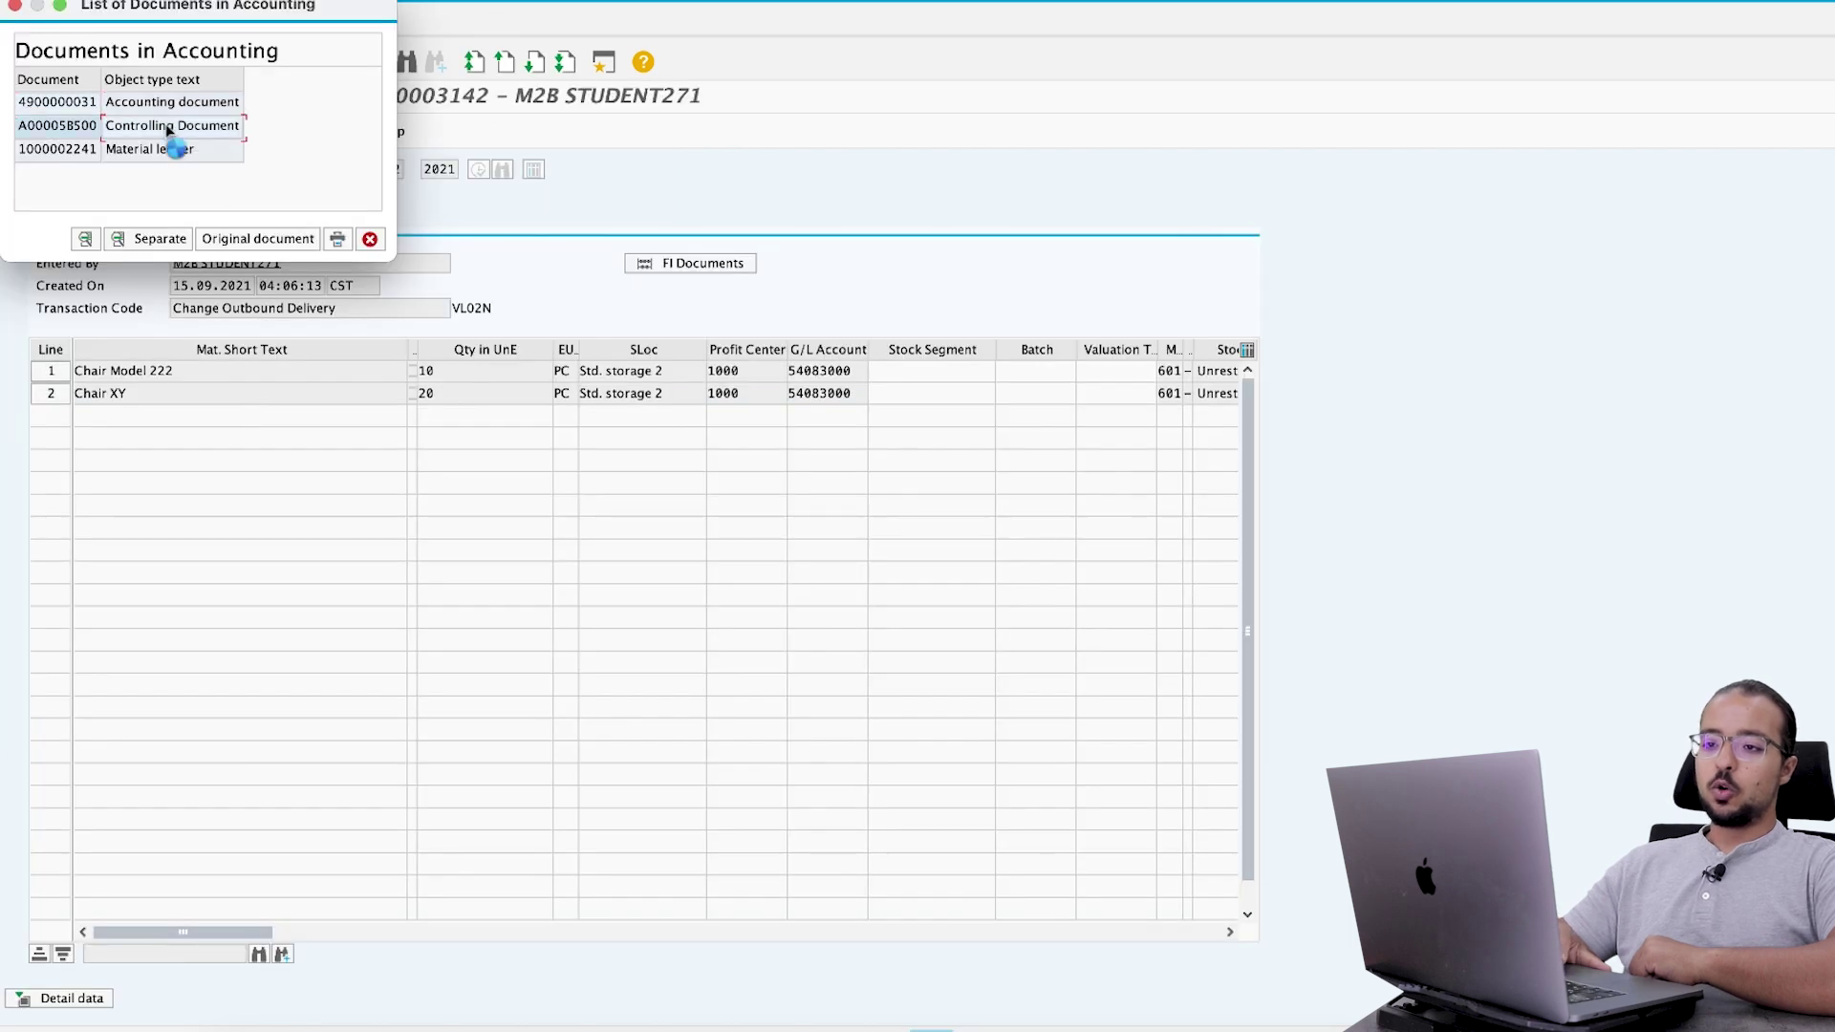
{"action": "left_click", "coordinate": [205, 241]}
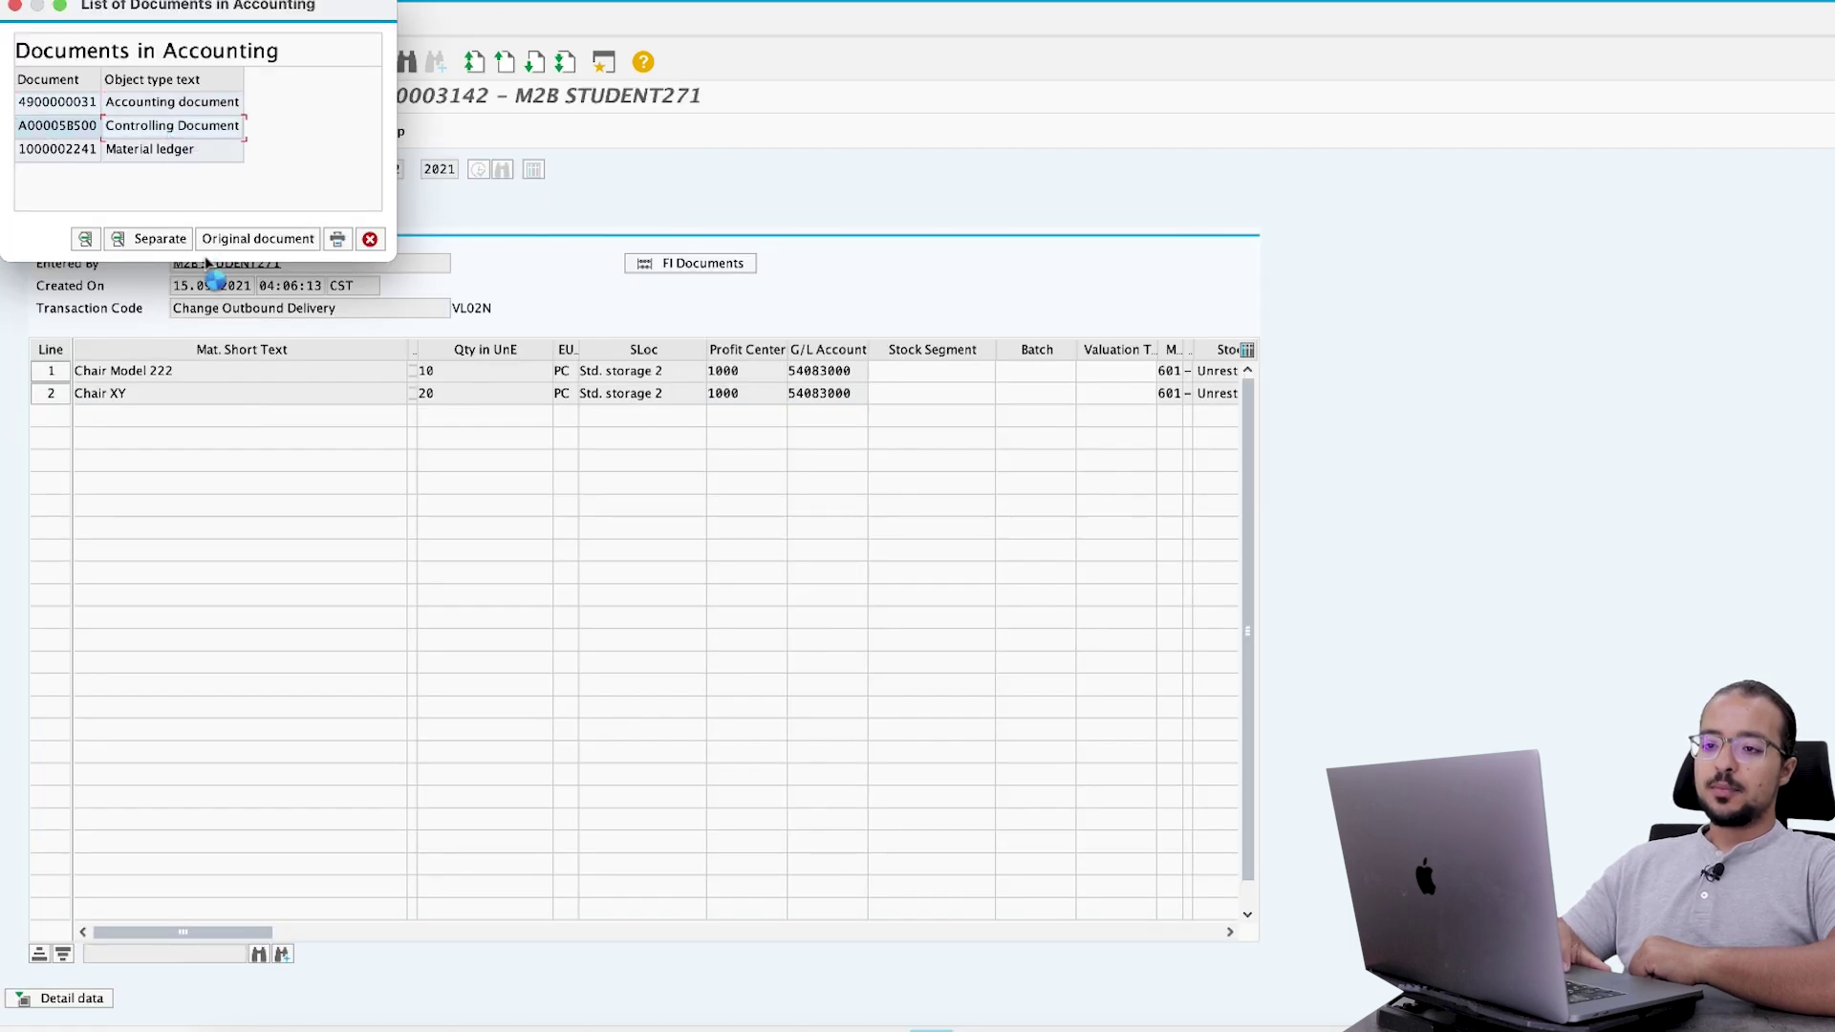
{"action": "left_click", "coordinate": [21, 292]}
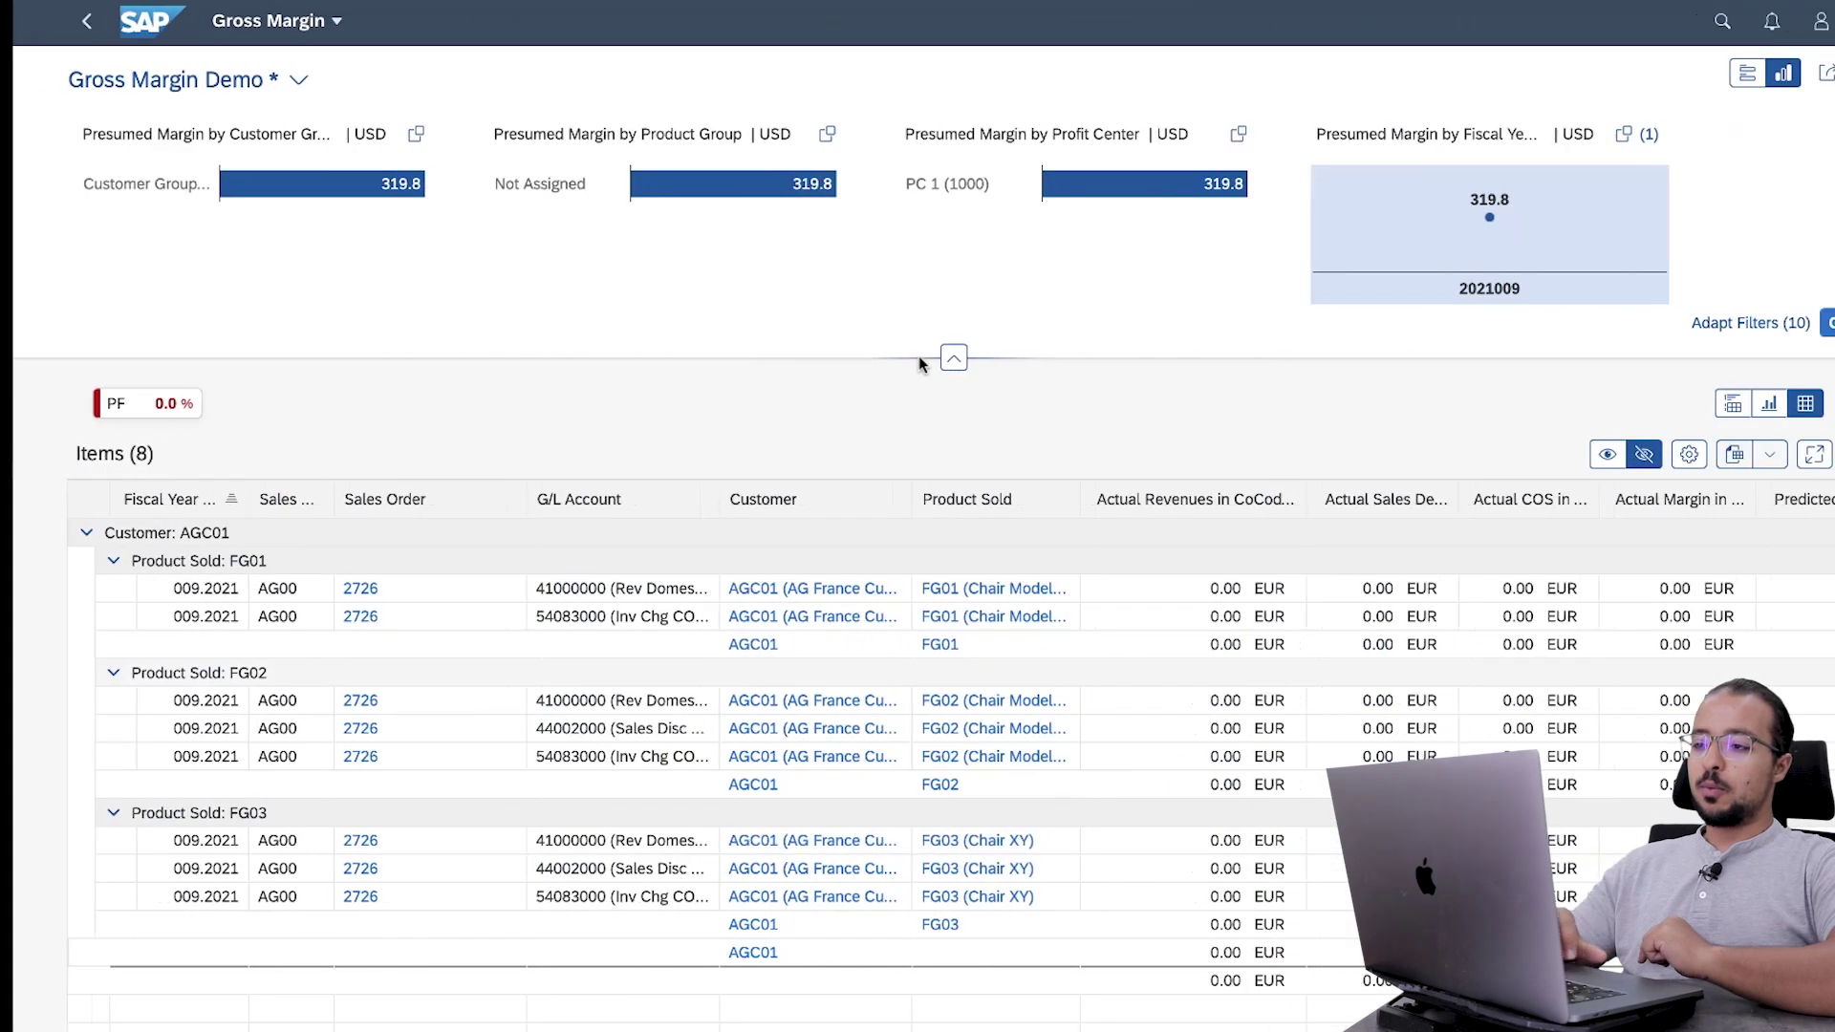
- Switch to the Gross Margin app, refresh the item table and expand the customer group to its products
{"action": "scroll", "coordinate": [917, 717], "scroll_direction": "right", "scroll_amount": 10}
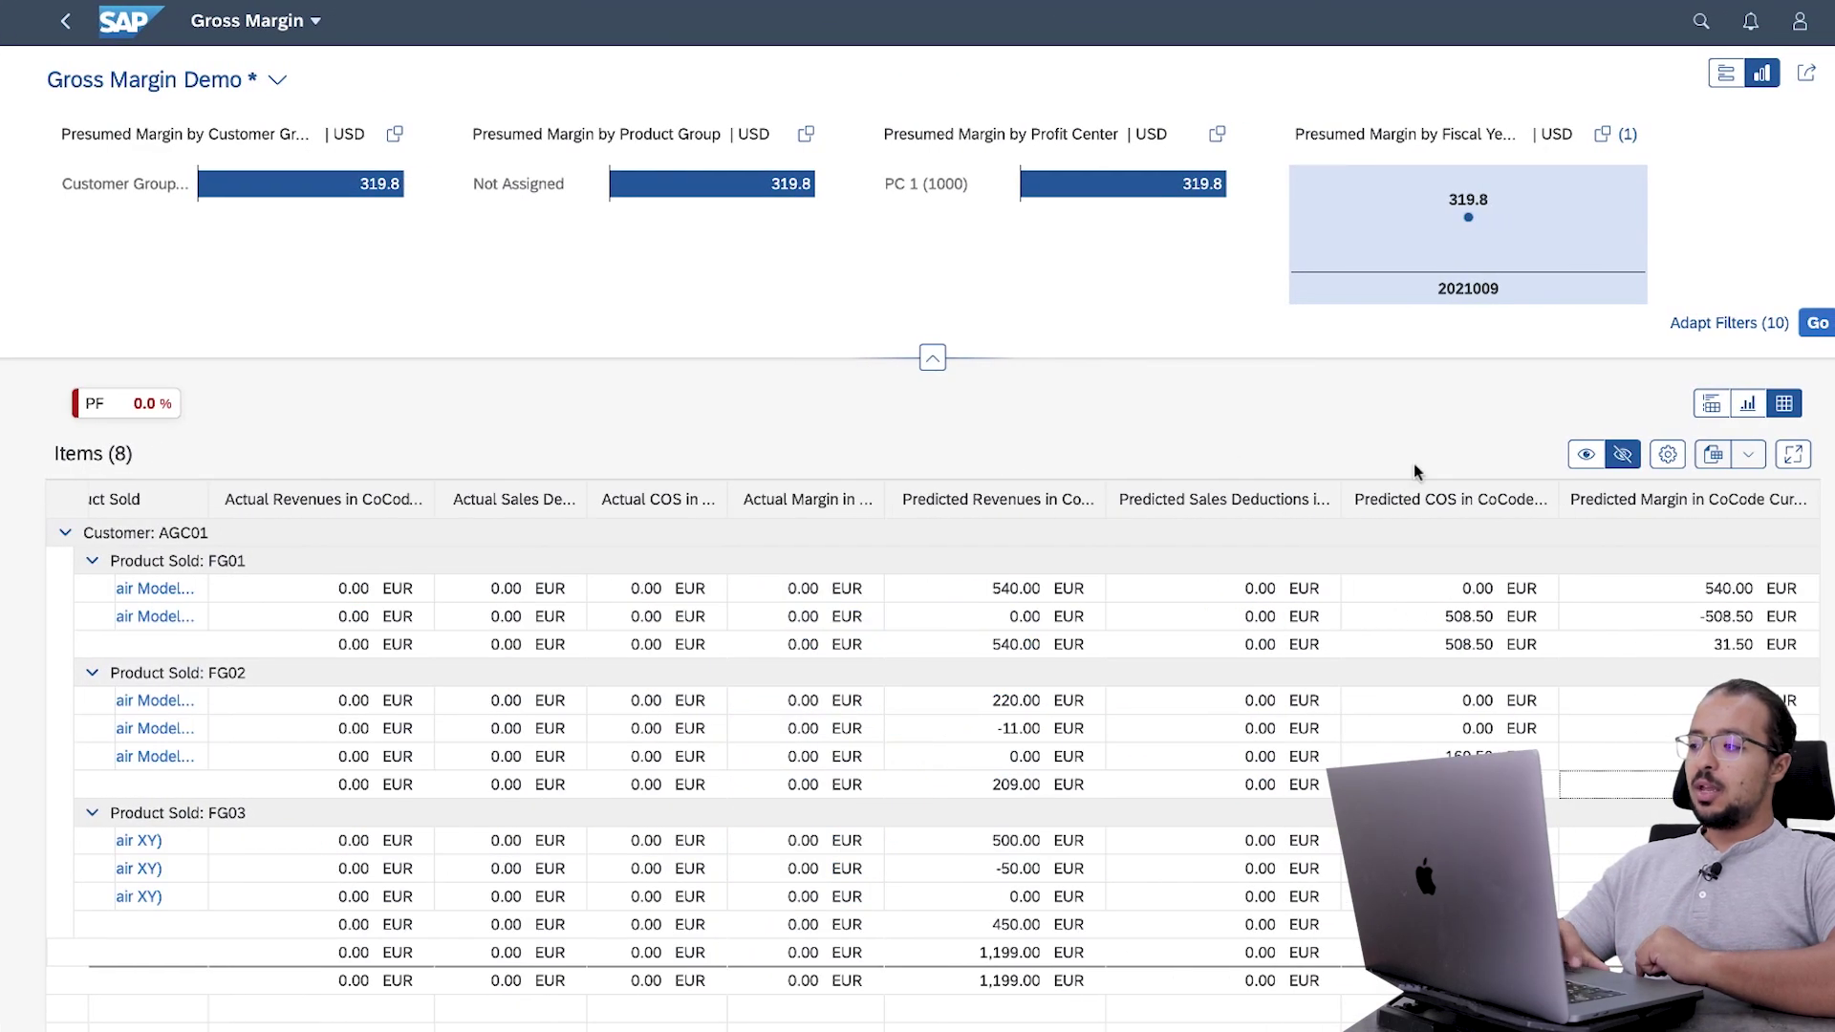
{"action": "left_click", "coordinate": [1819, 325]}
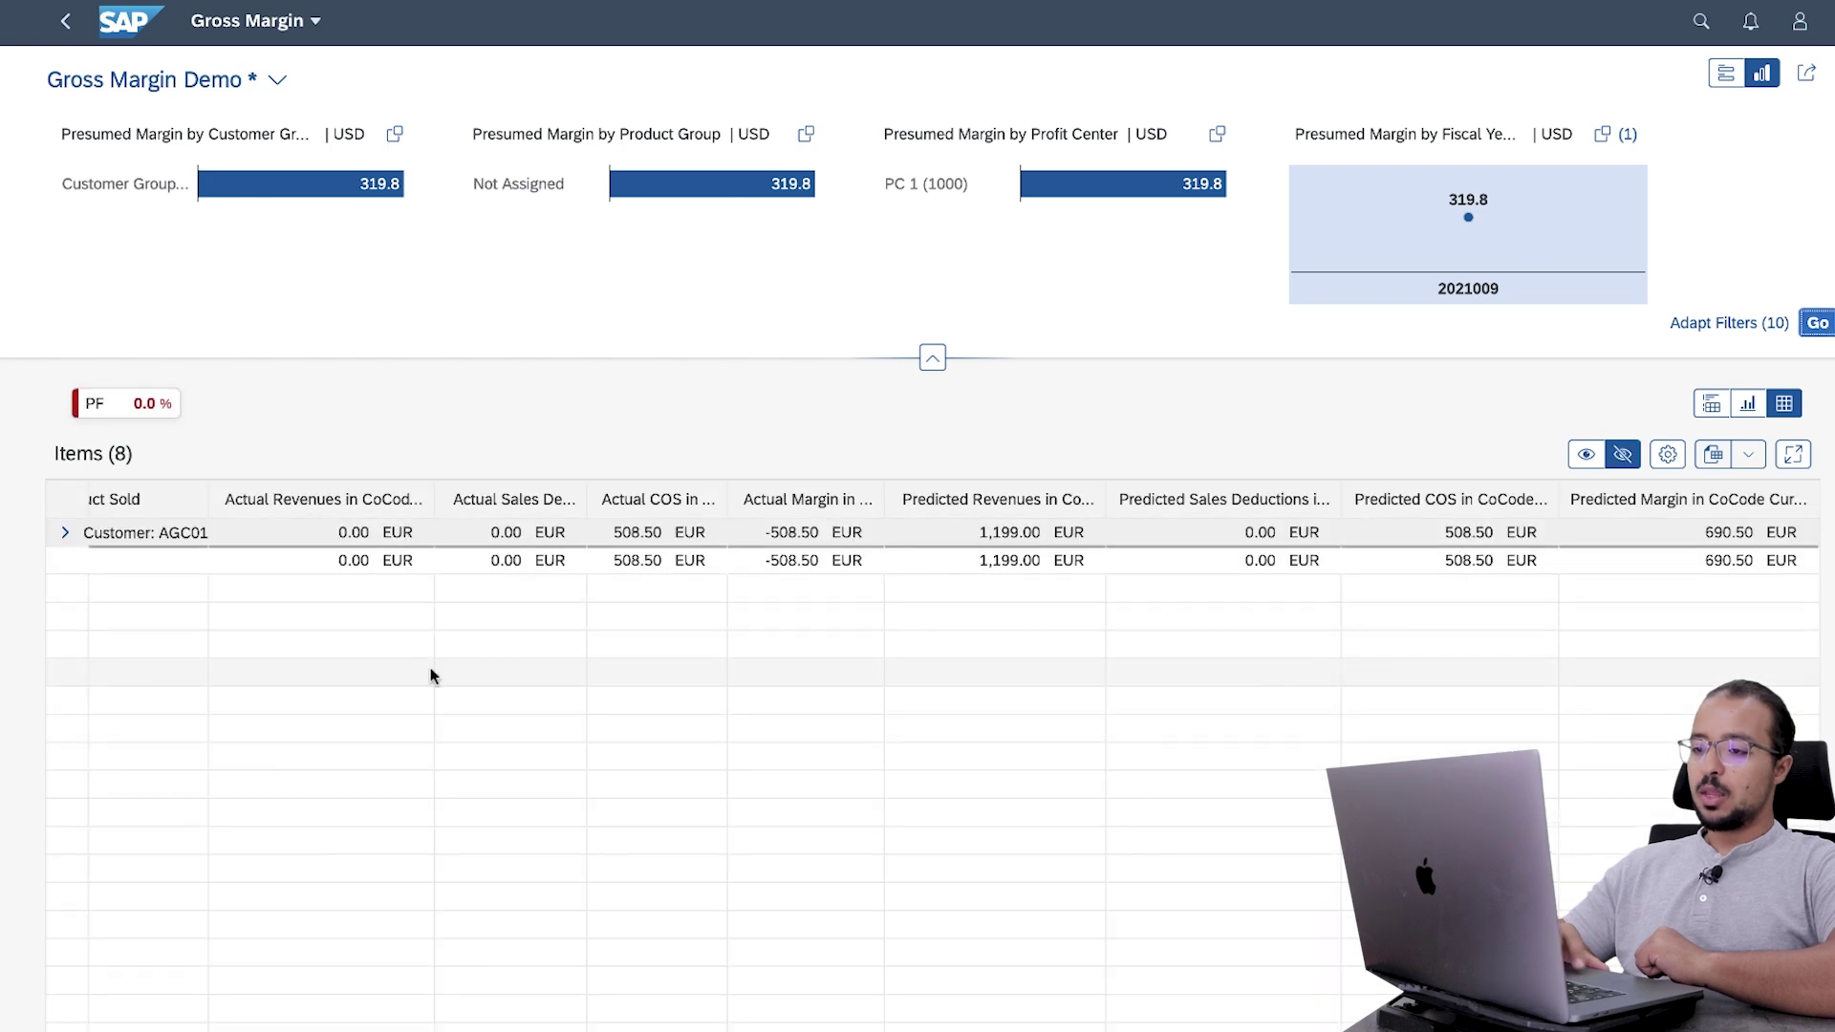
{"action": "left_click", "coordinate": [65, 532]}
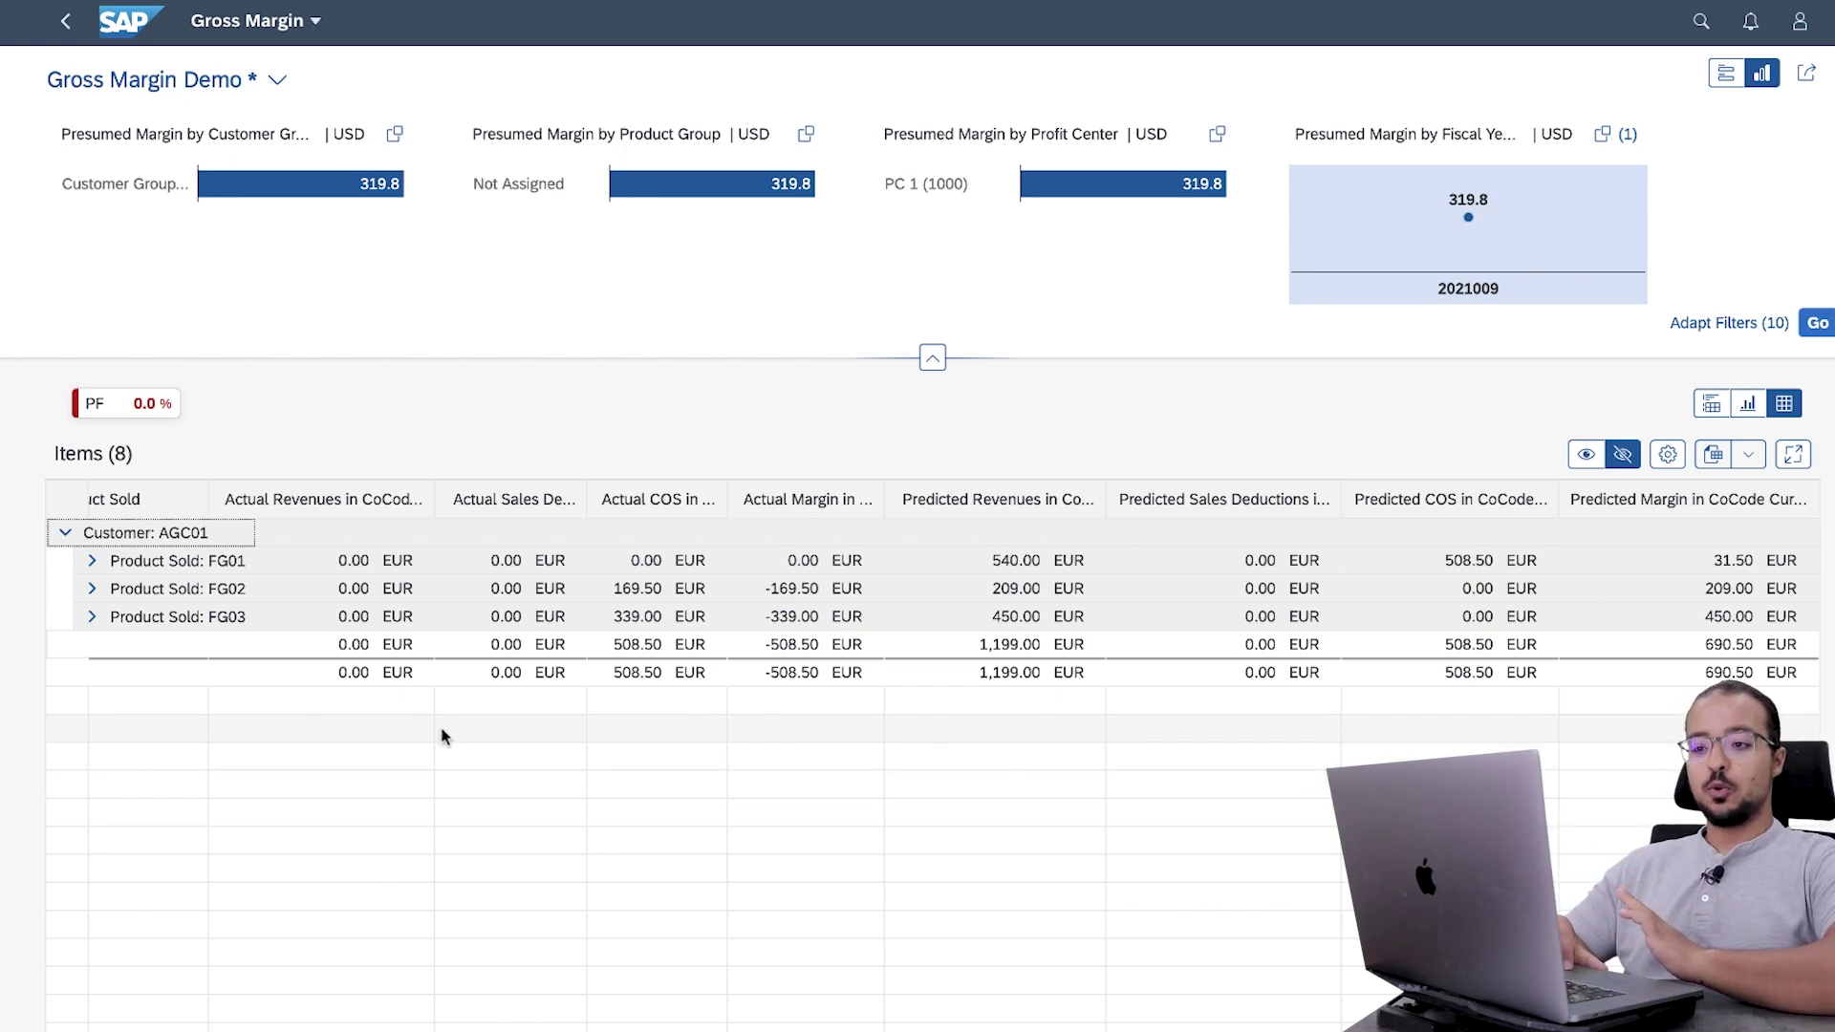
- Compare the actual and predicted COS and margin lines of FG02 and FG03, and collapse both product groups
{"action": "left_click", "coordinate": [92, 588]}
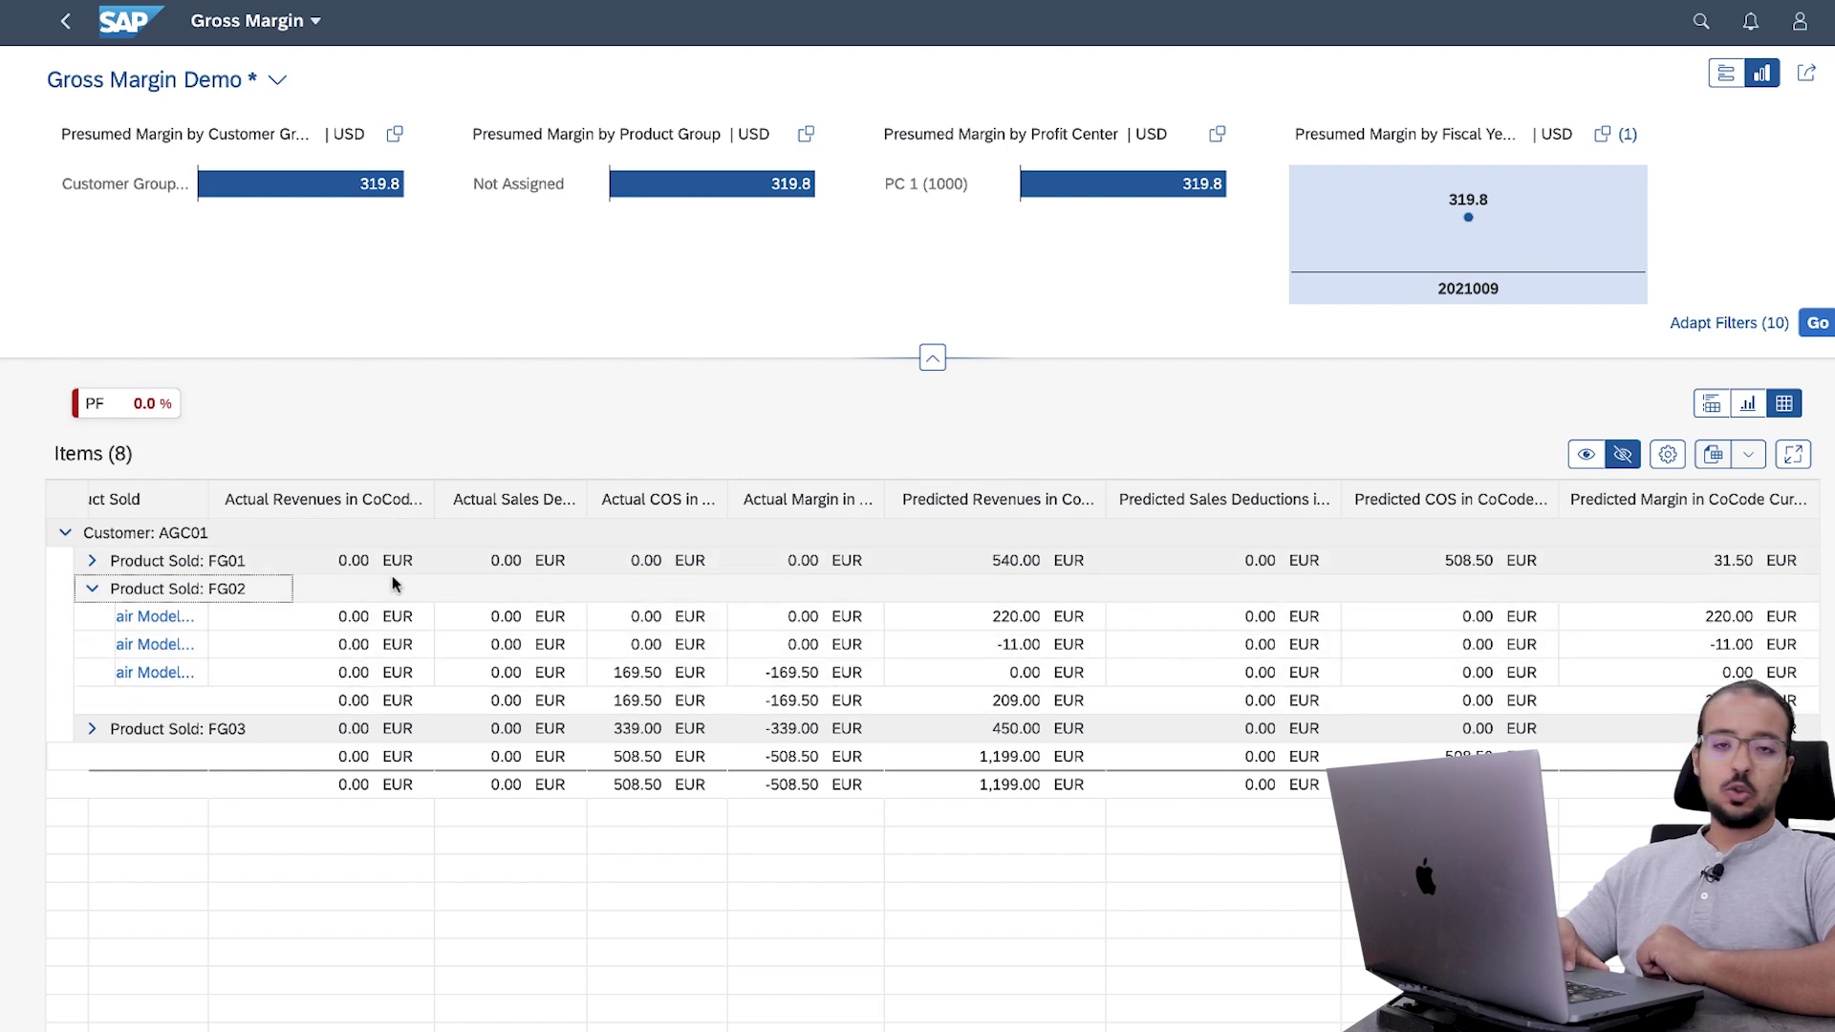
{"action": "left_click", "coordinate": [93, 729]}
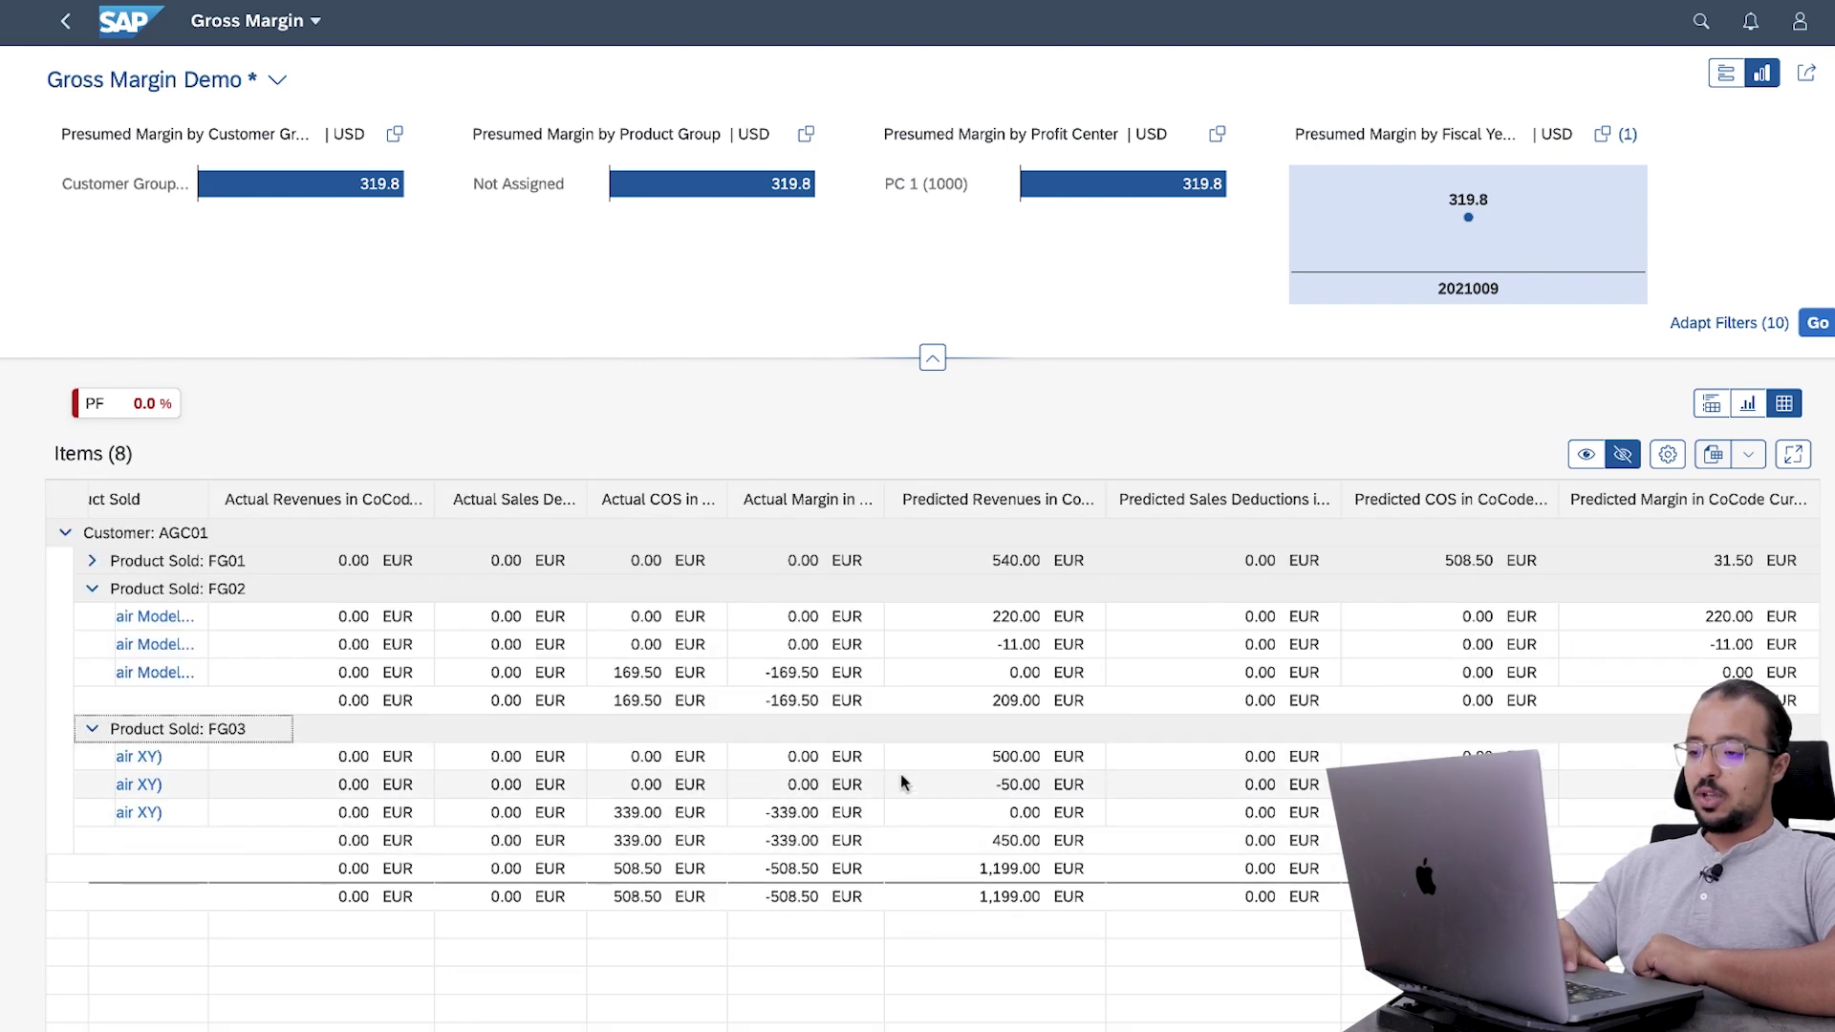
{"action": "left_click", "coordinate": [92, 730]}
{"action": "left_click", "coordinate": [93, 589]}
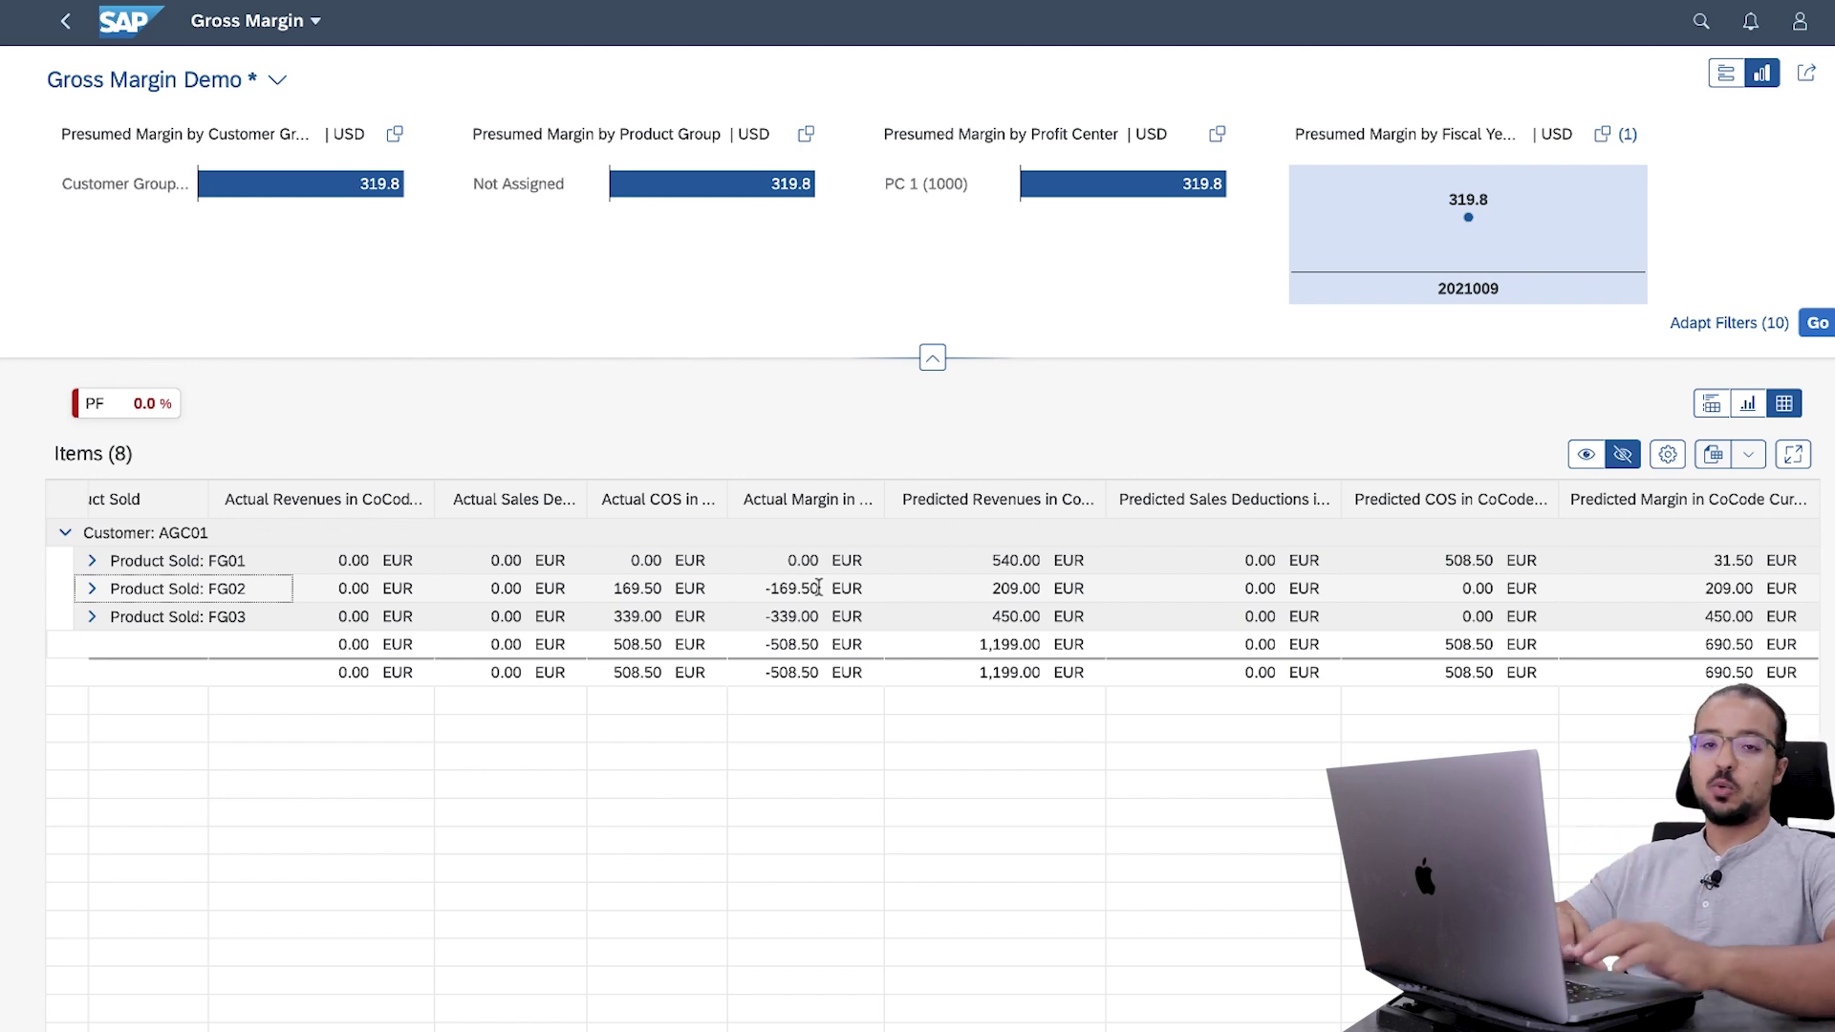
- Switch to the SAP GUI session and start creating a billing document for the delivery with transaction VF01
{"action": "key", "text": "ctrl+Left"}
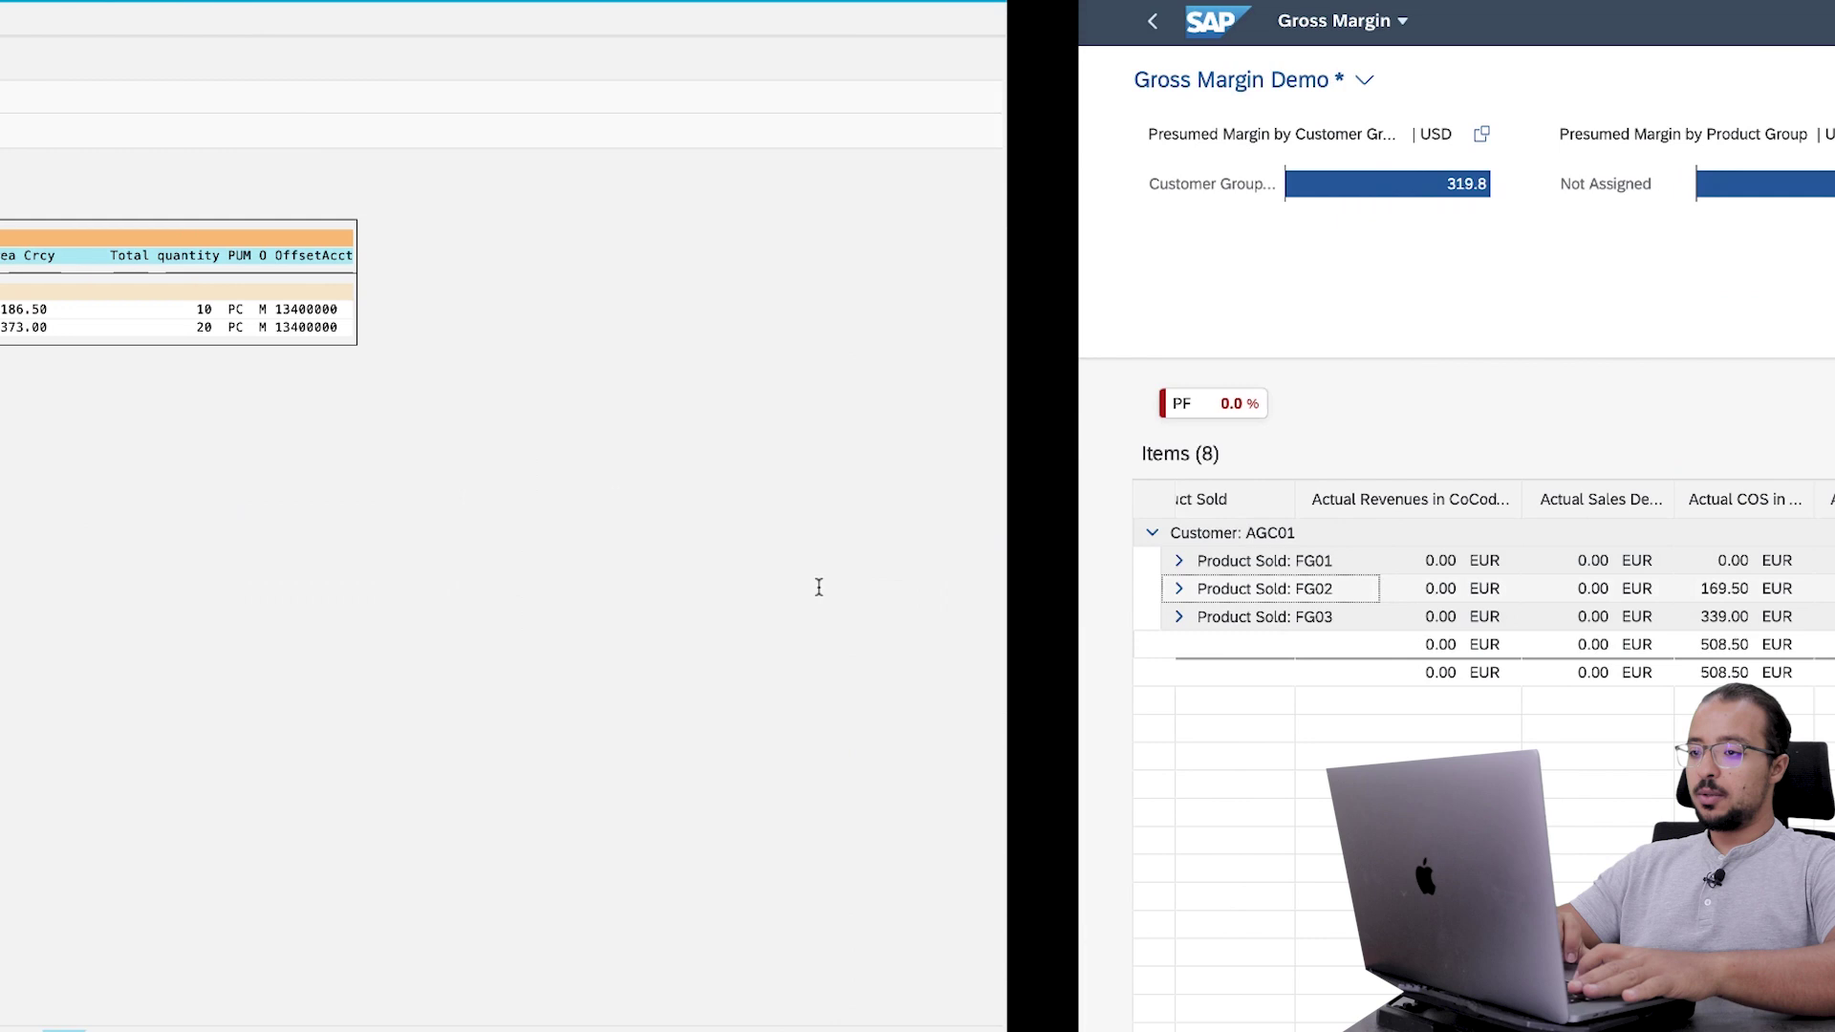
{"action": "left_click", "coordinate": [131, 59]}
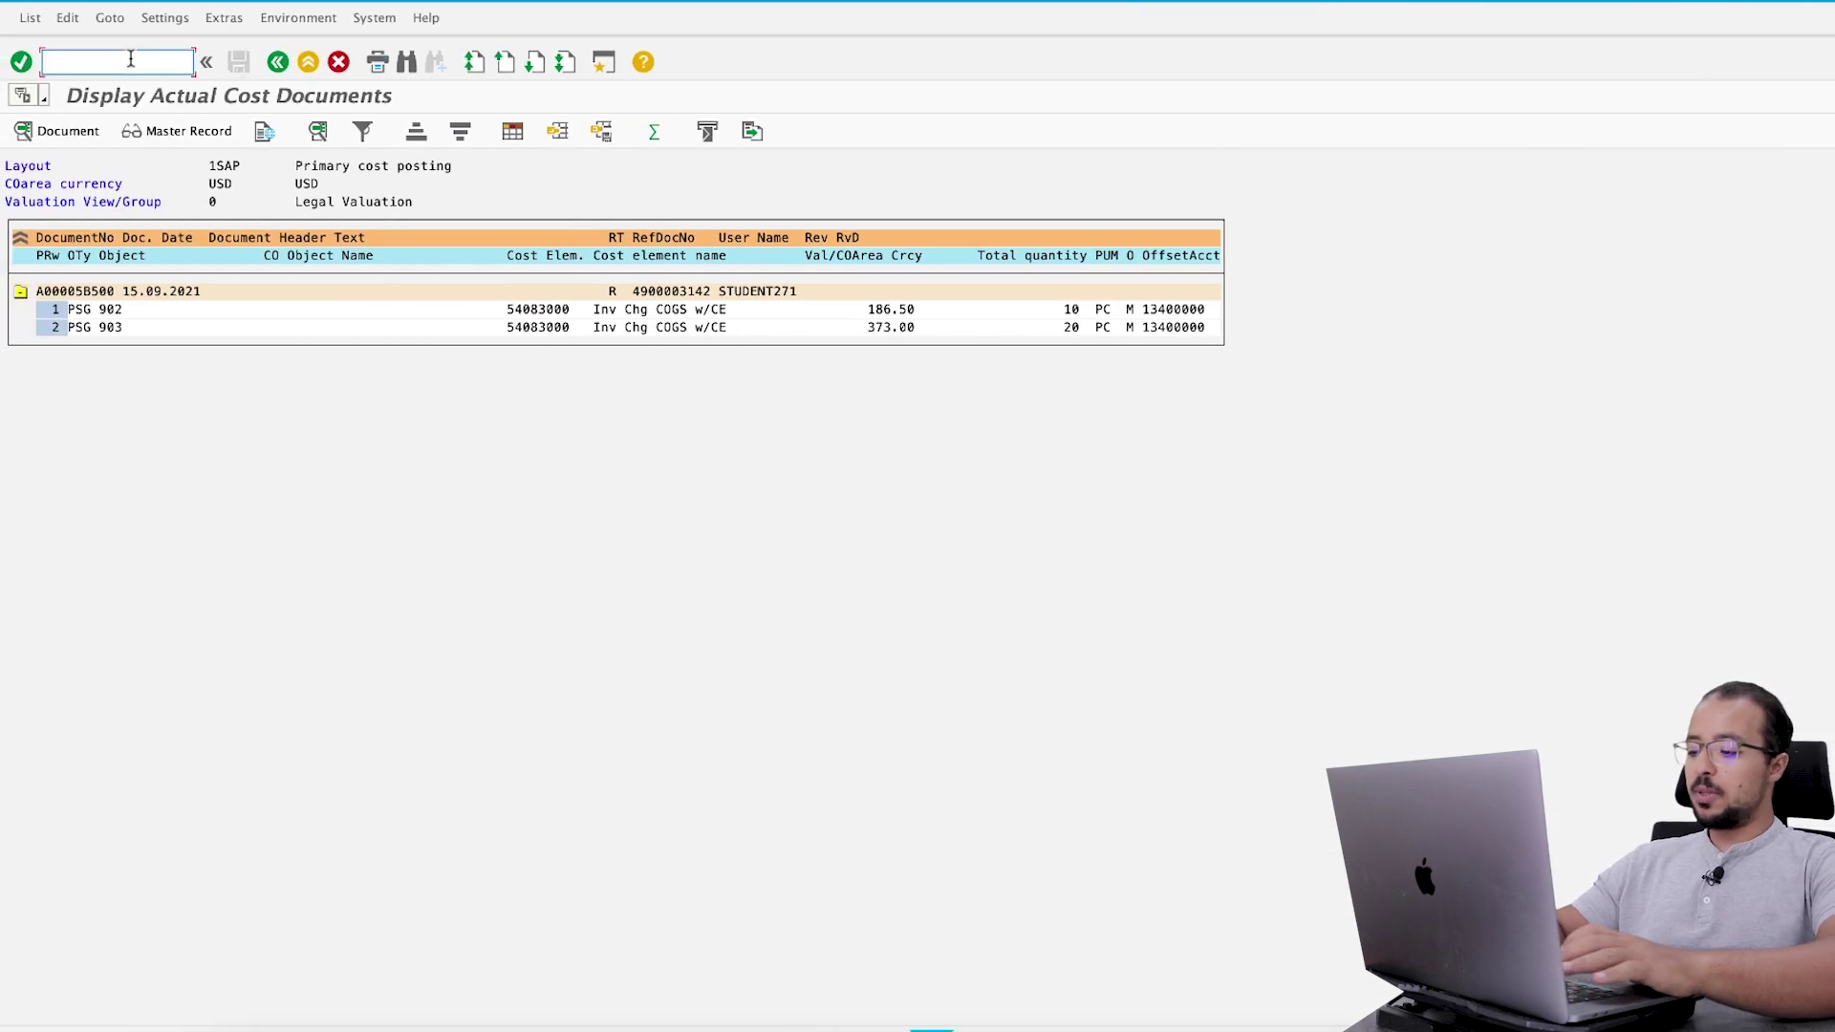
{"action": "type", "text": "/nvf"}
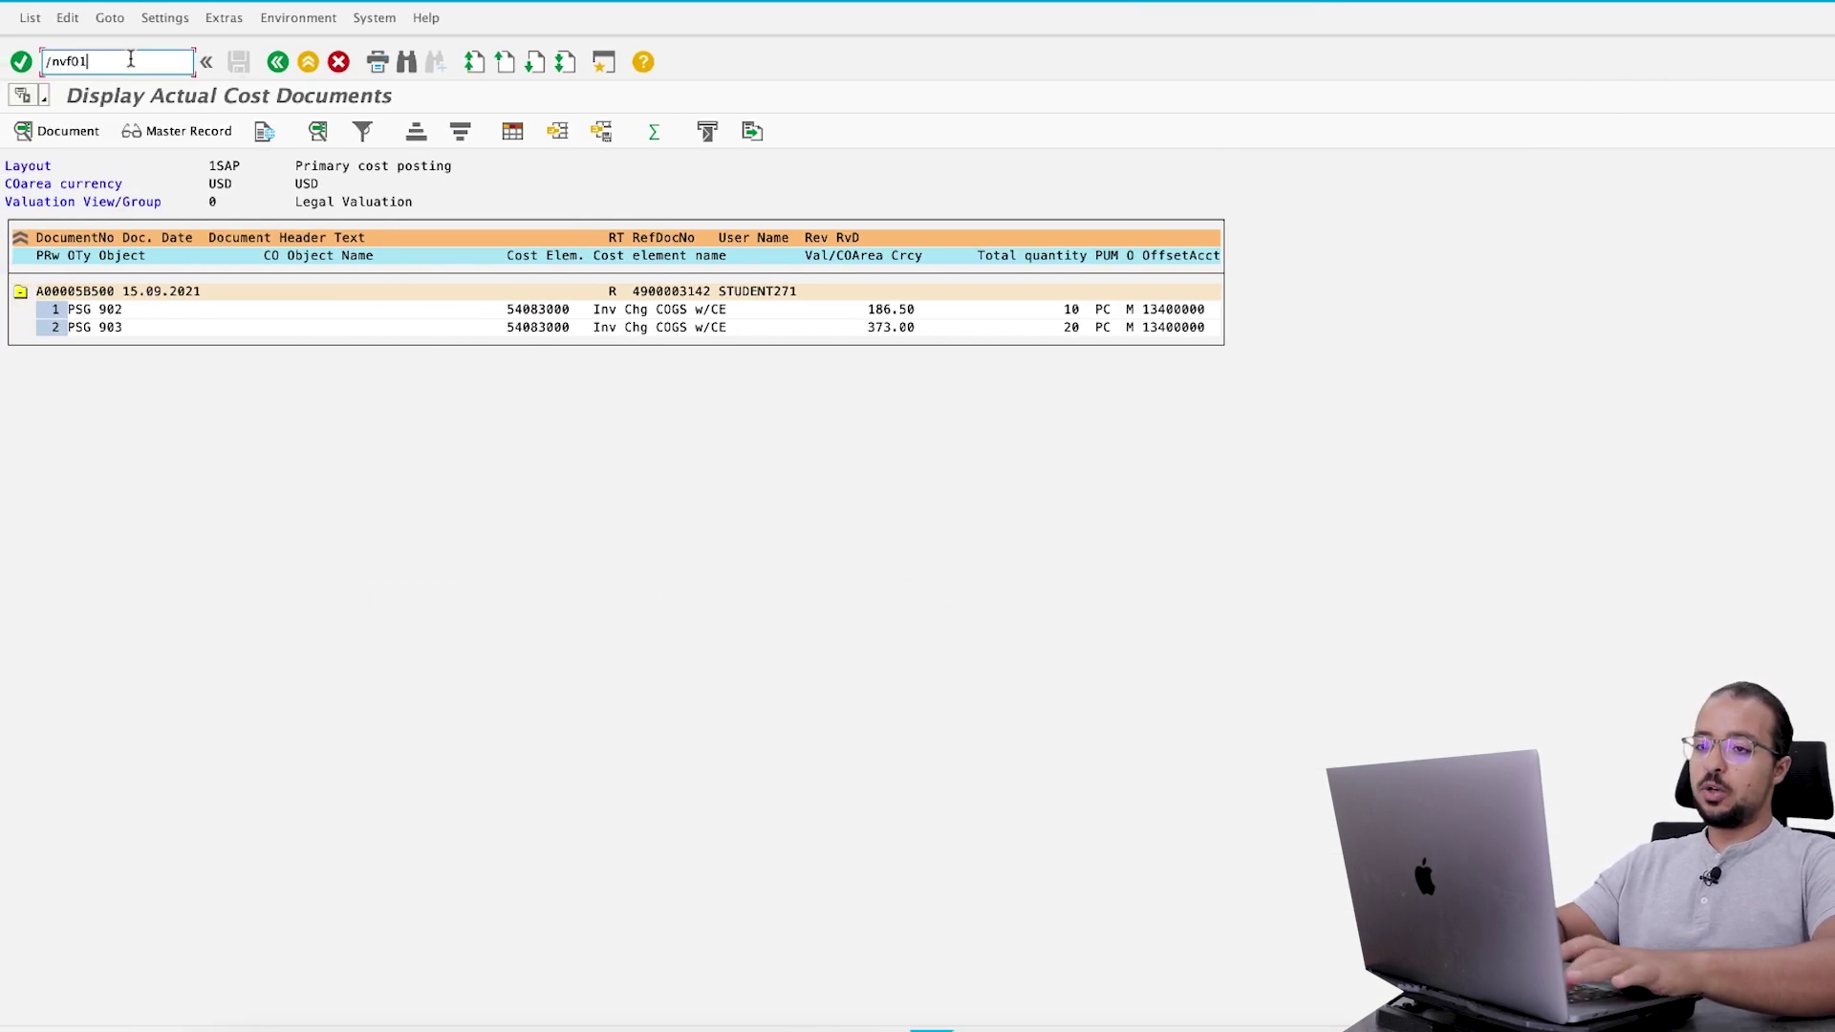
{"action": "type", "text": "01"}
{"action": "key", "text": "Return"}
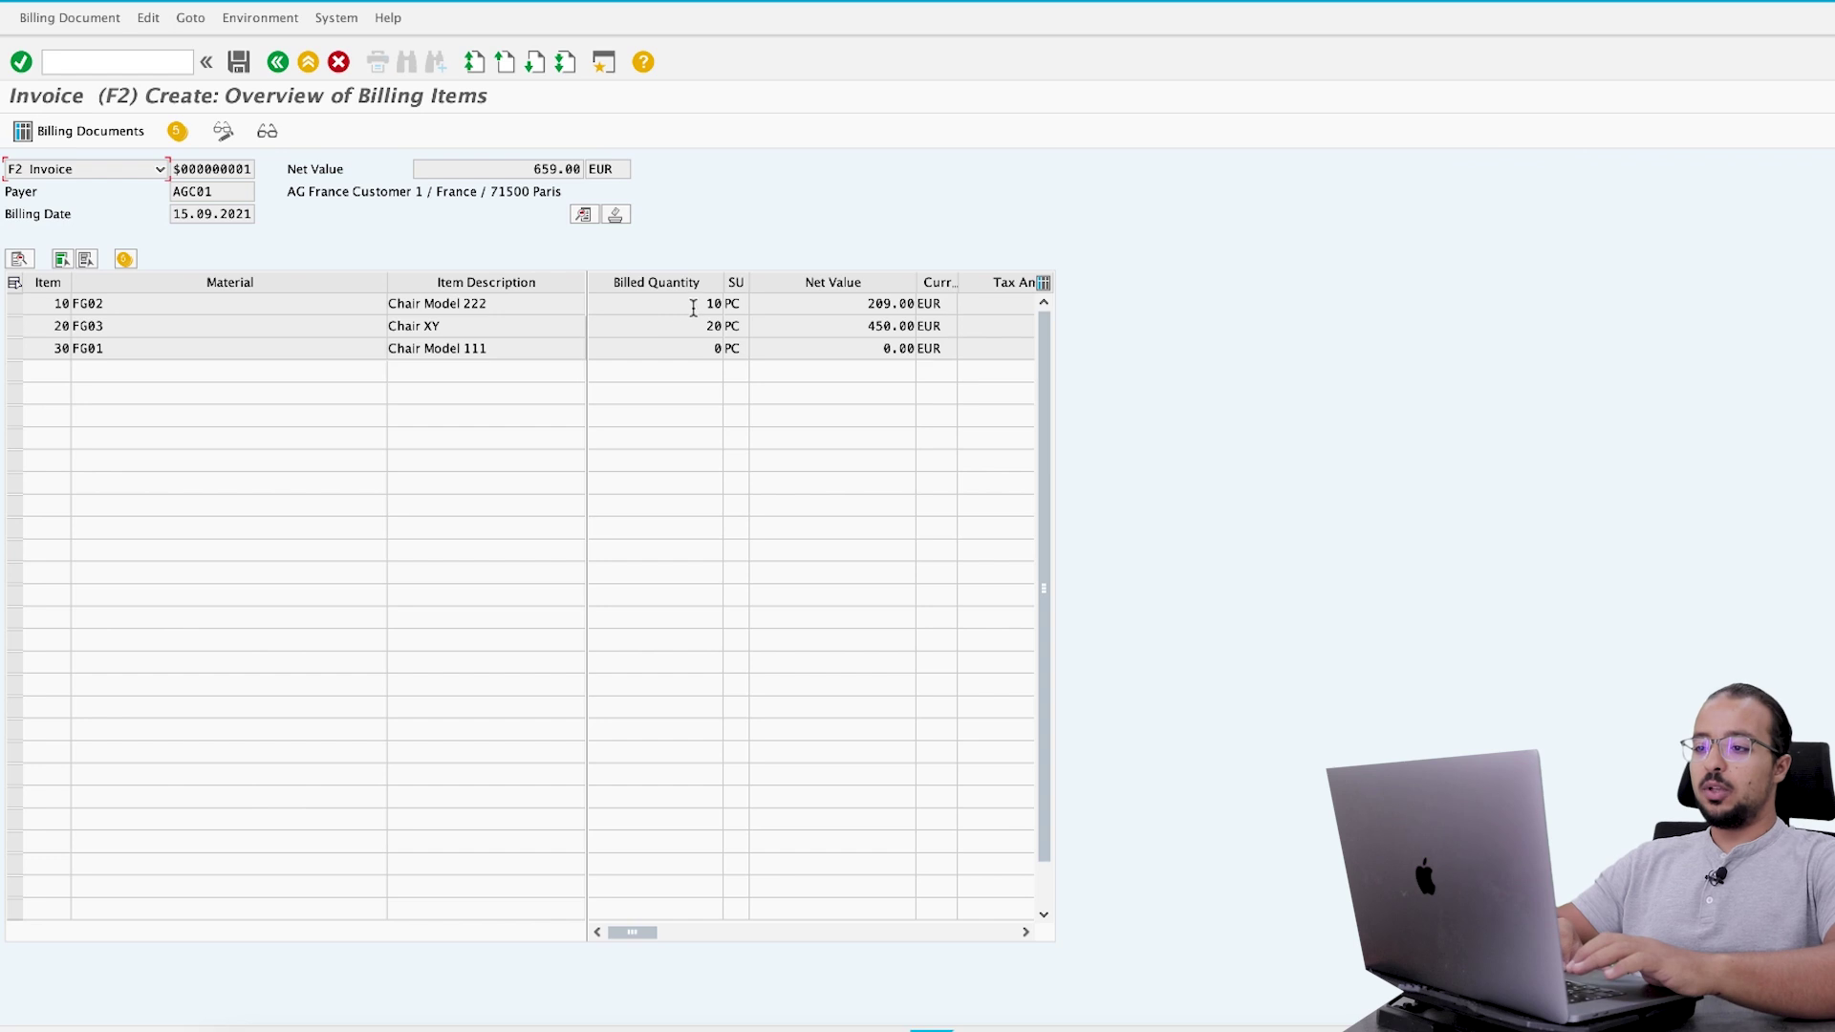
- Check the billed quantities of FG01, FG02 and FG03, and save the F2 invoice
{"action": "left_click", "coordinate": [664, 352]}
{"action": "left_click_drag", "start_coordinate": [665, 354], "coordinate": [737, 363]}
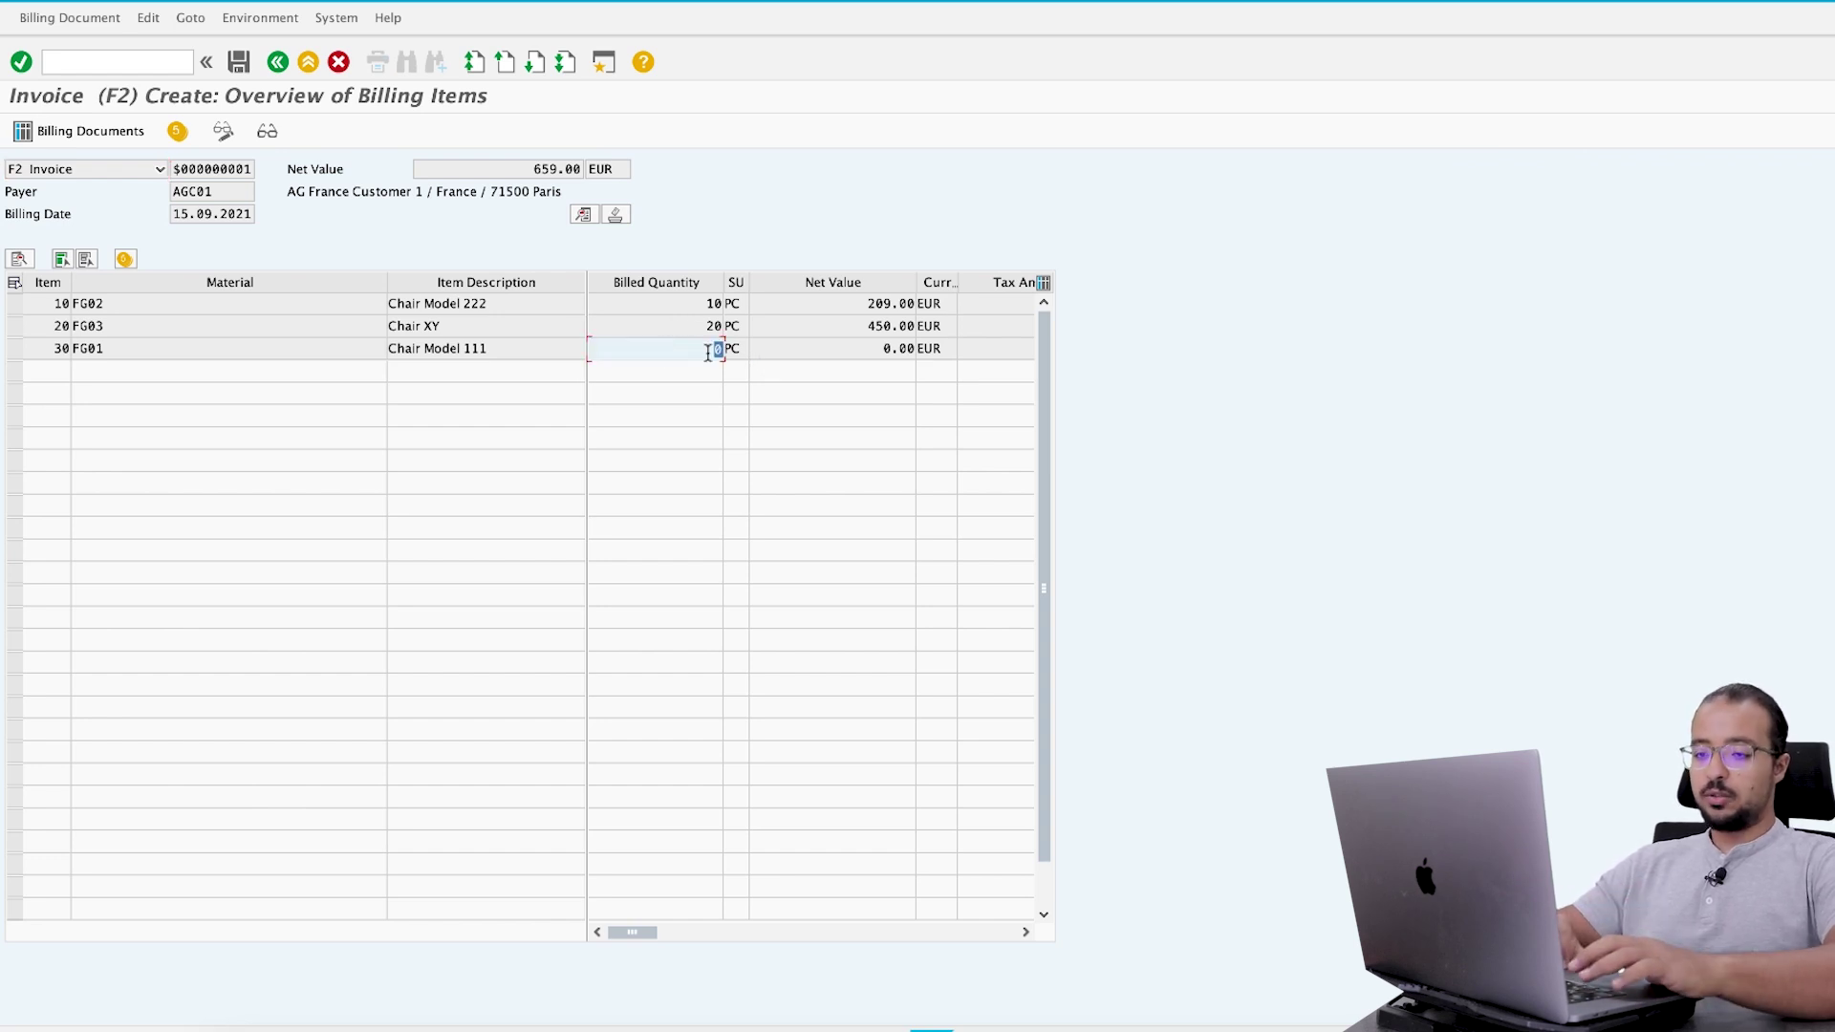
{"action": "left_click", "coordinate": [665, 306]}
{"action": "left_click", "coordinate": [652, 323]}
{"action": "left_click", "coordinate": [659, 304]}
{"action": "left_click", "coordinate": [660, 326]}
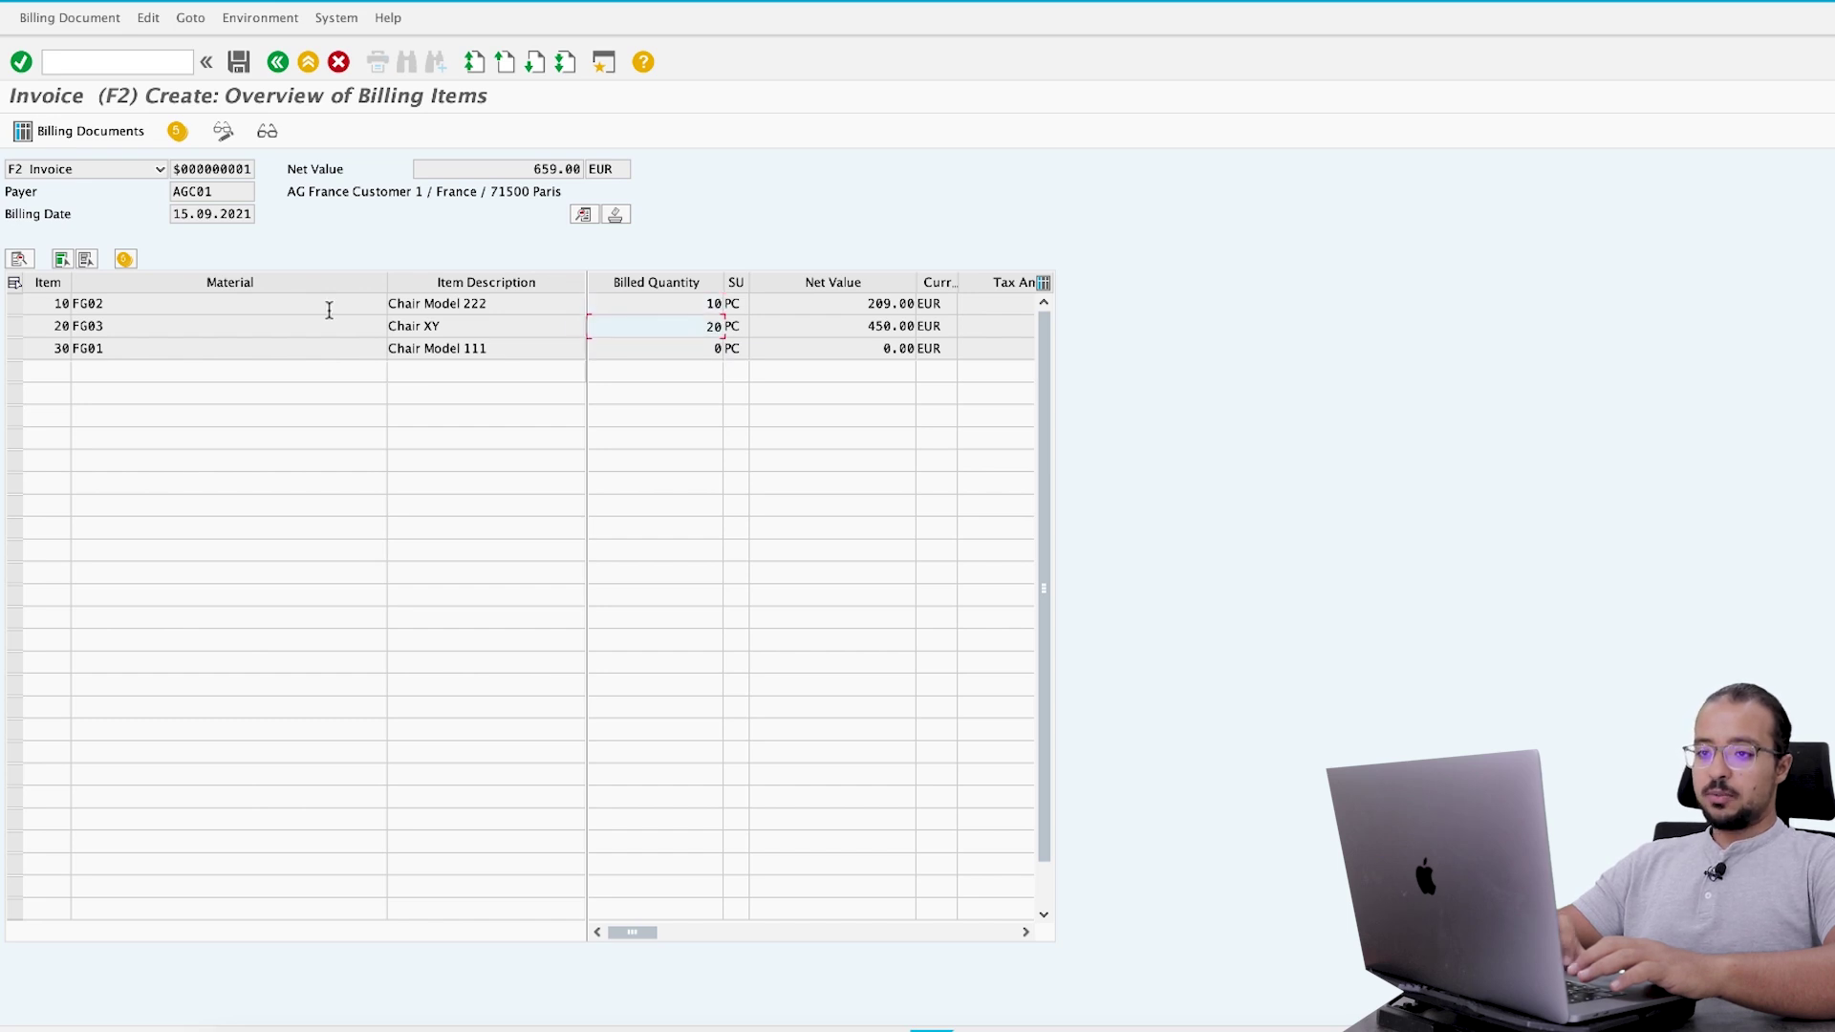
{"action": "left_click", "coordinate": [239, 62]}
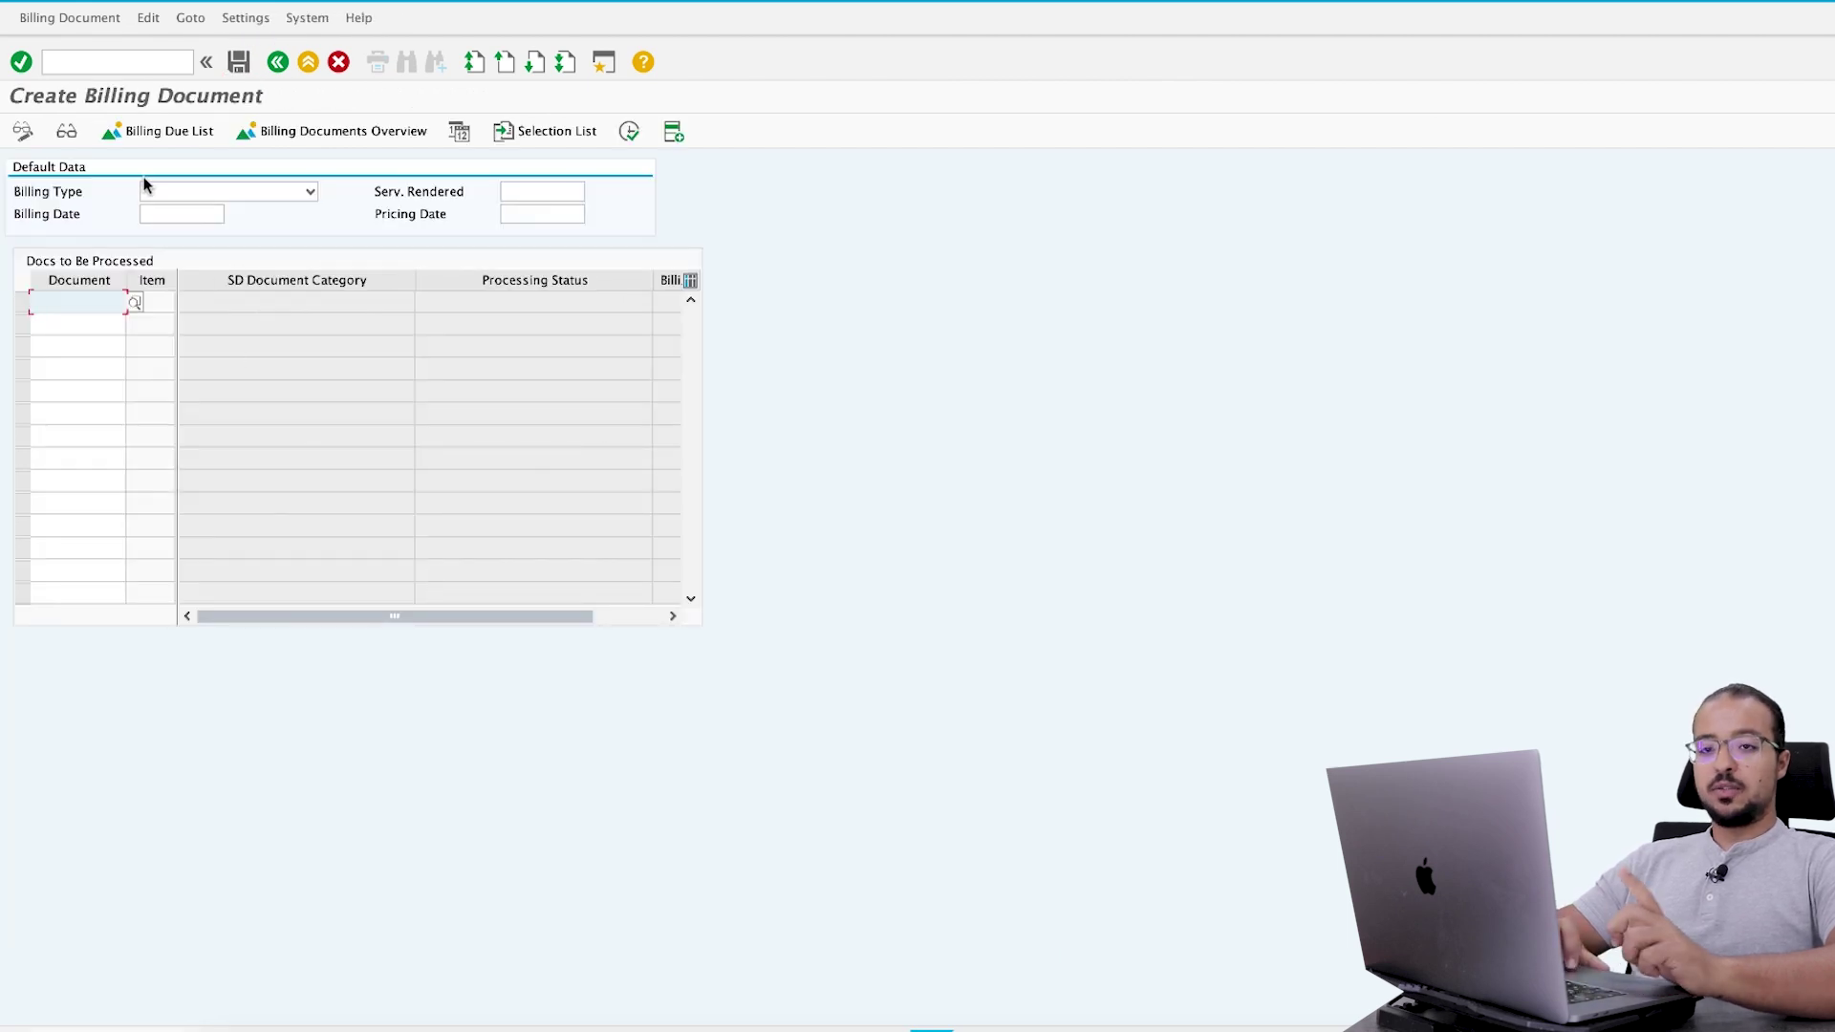
- Display the saved billing document's accounting document and examine its customer, revenue and sales discount postings
{"action": "left_click", "coordinate": [80, 23]}
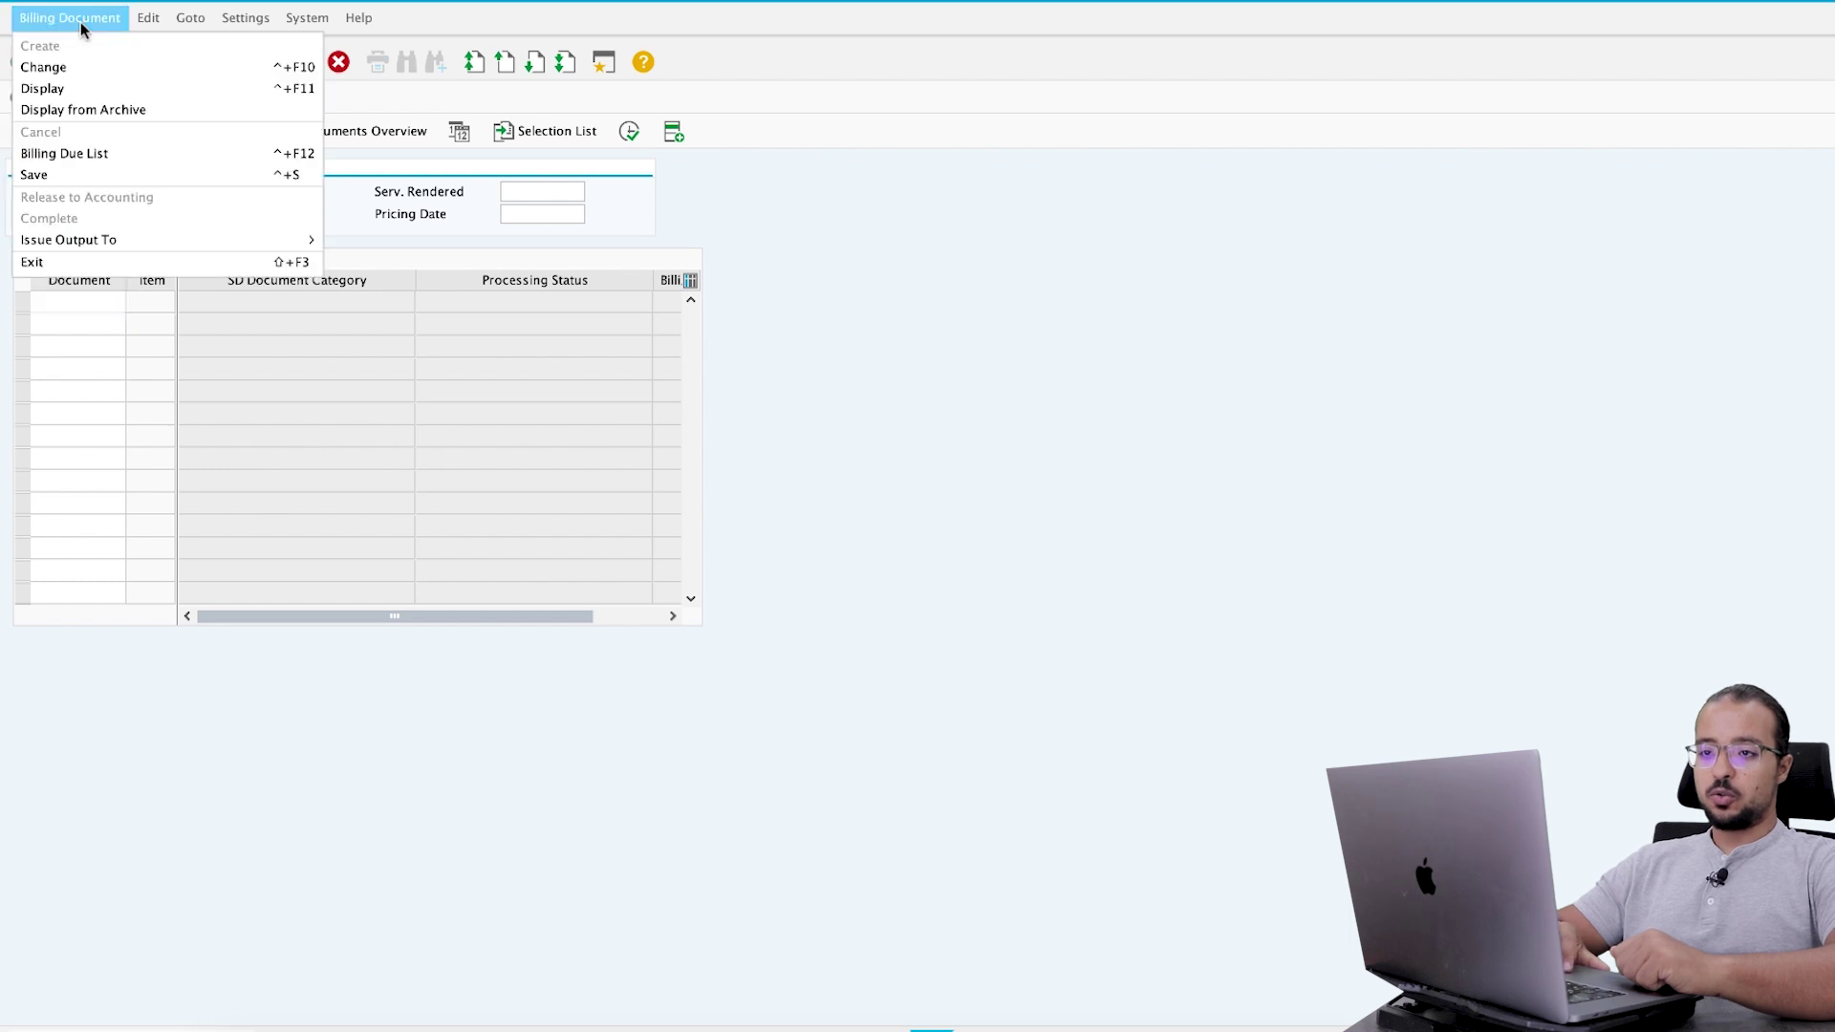
{"action": "left_click", "coordinate": [71, 85]}
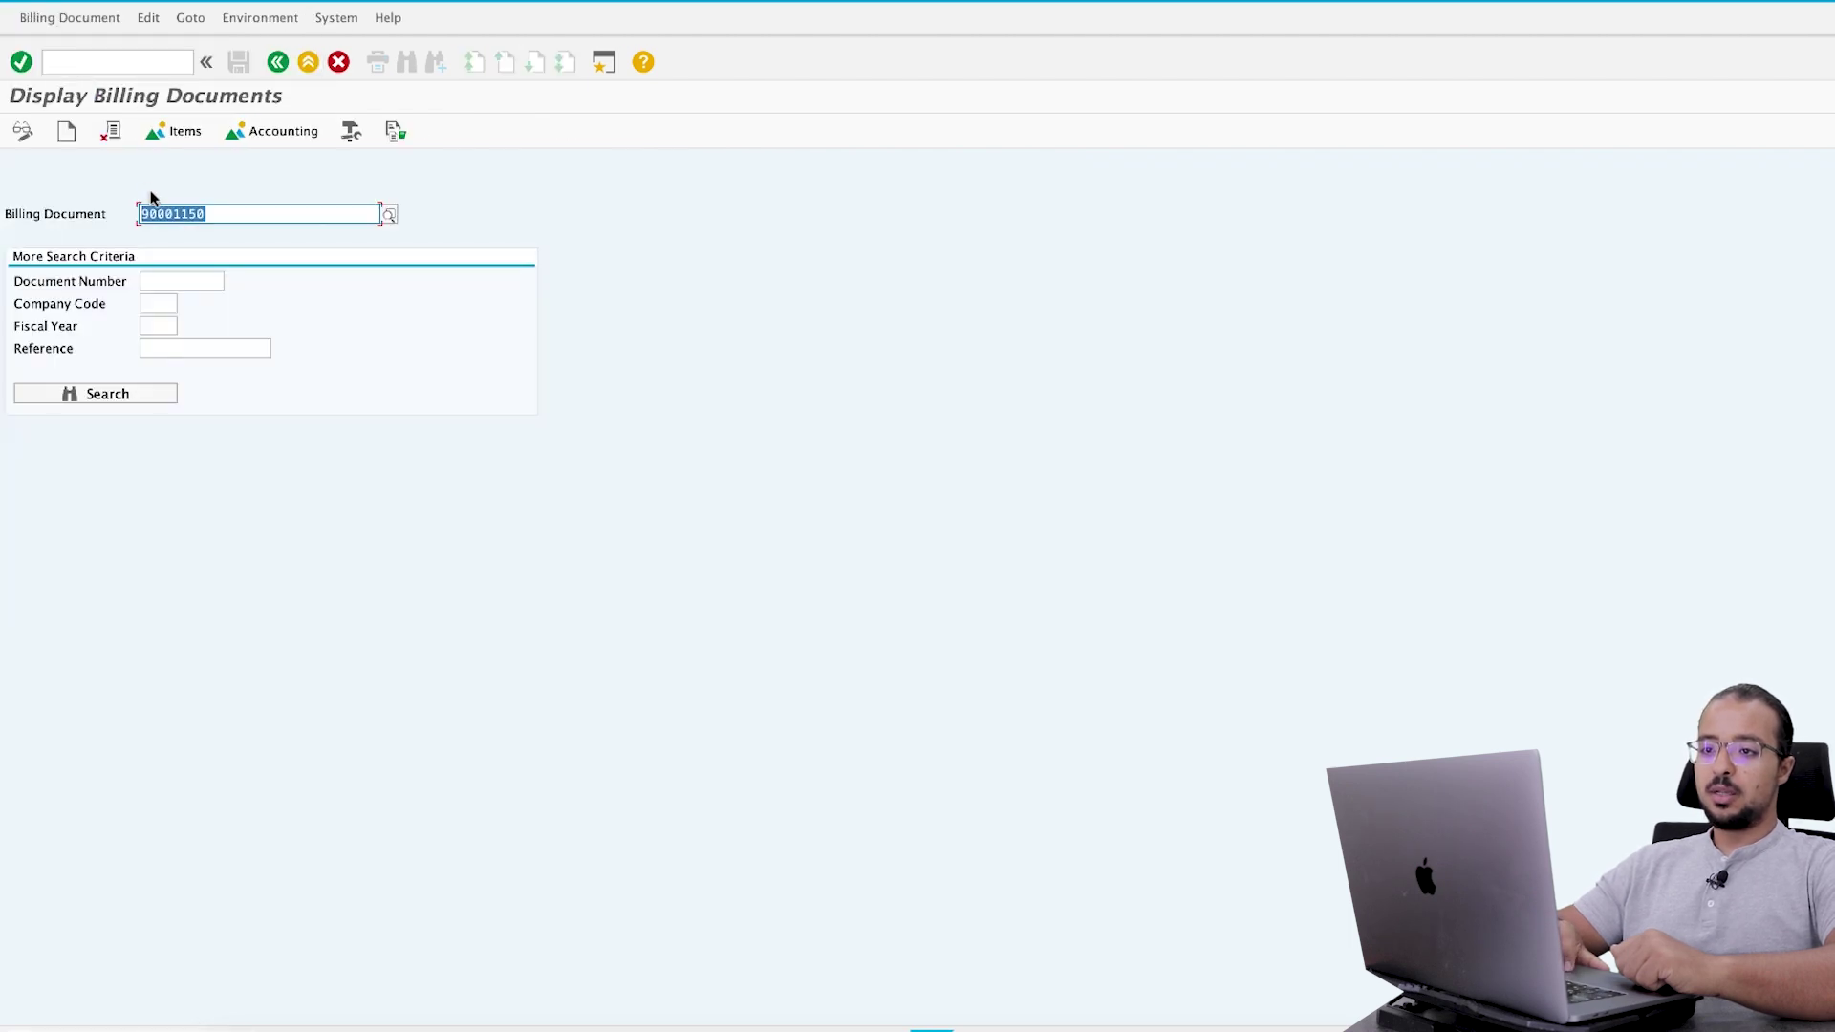
{"action": "left_click", "coordinate": [283, 132]}
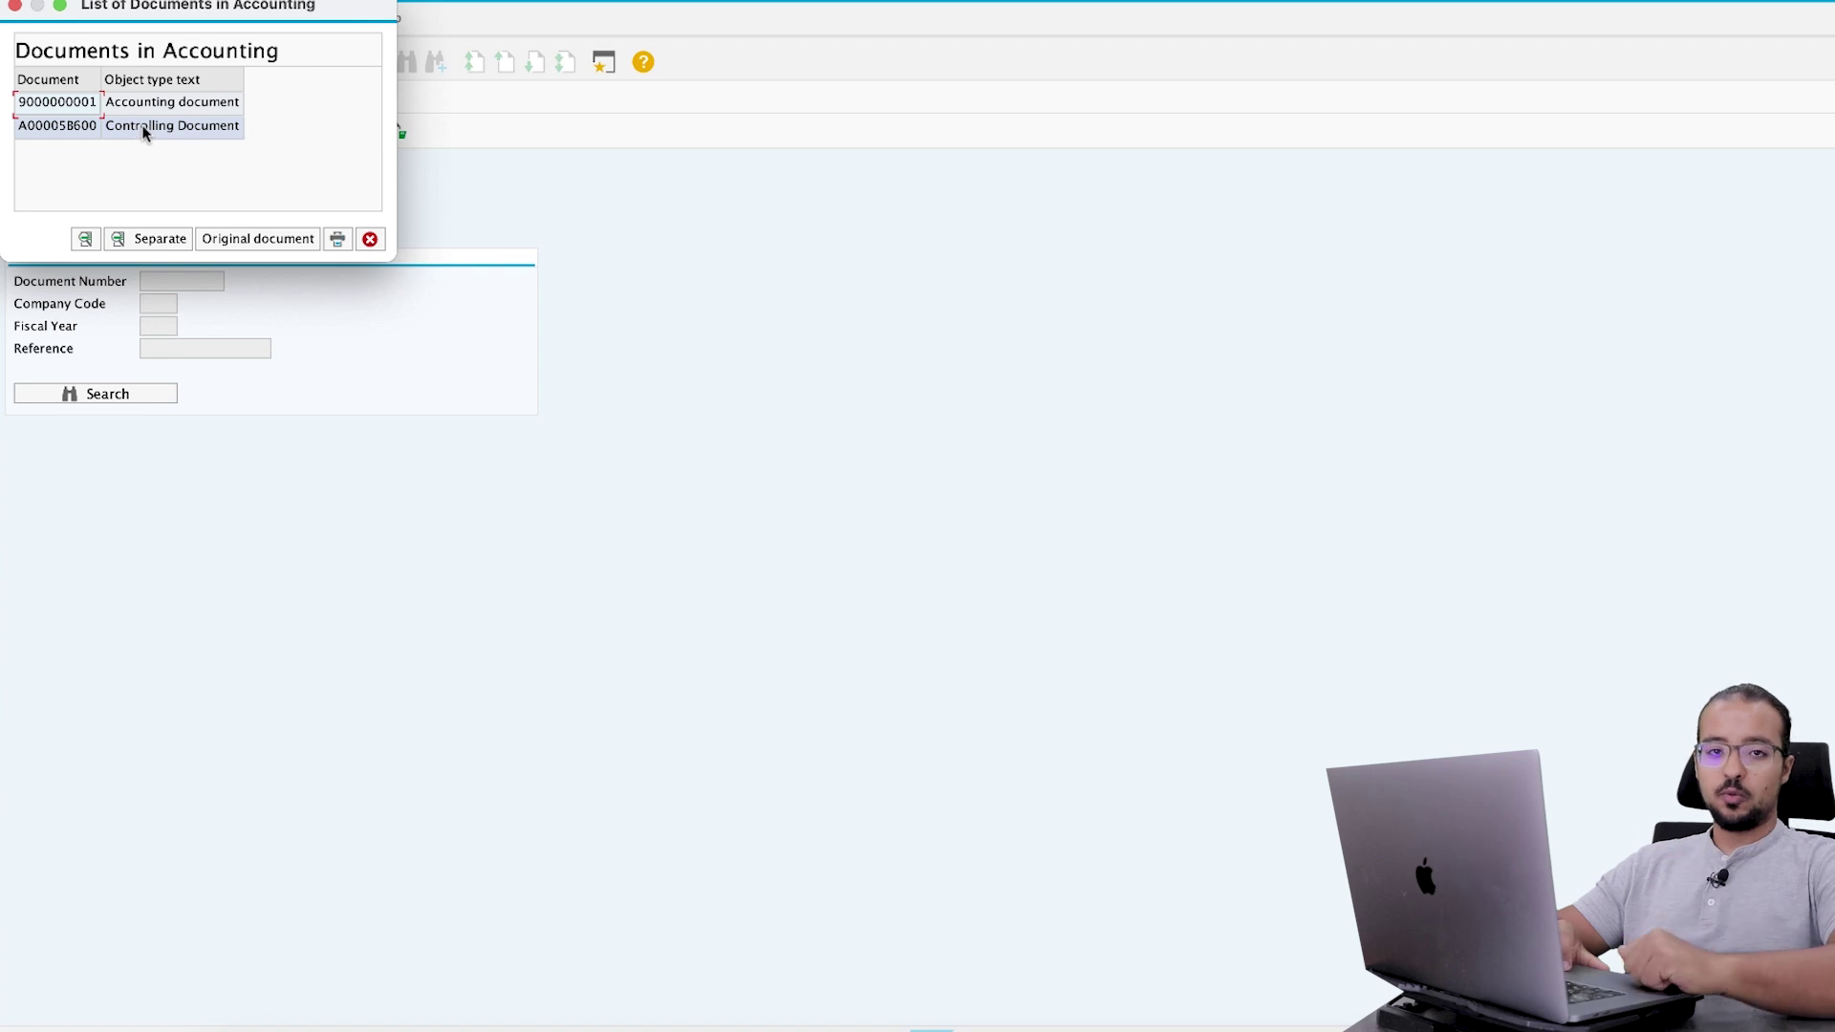
{"action": "left_click", "coordinate": [137, 108]}
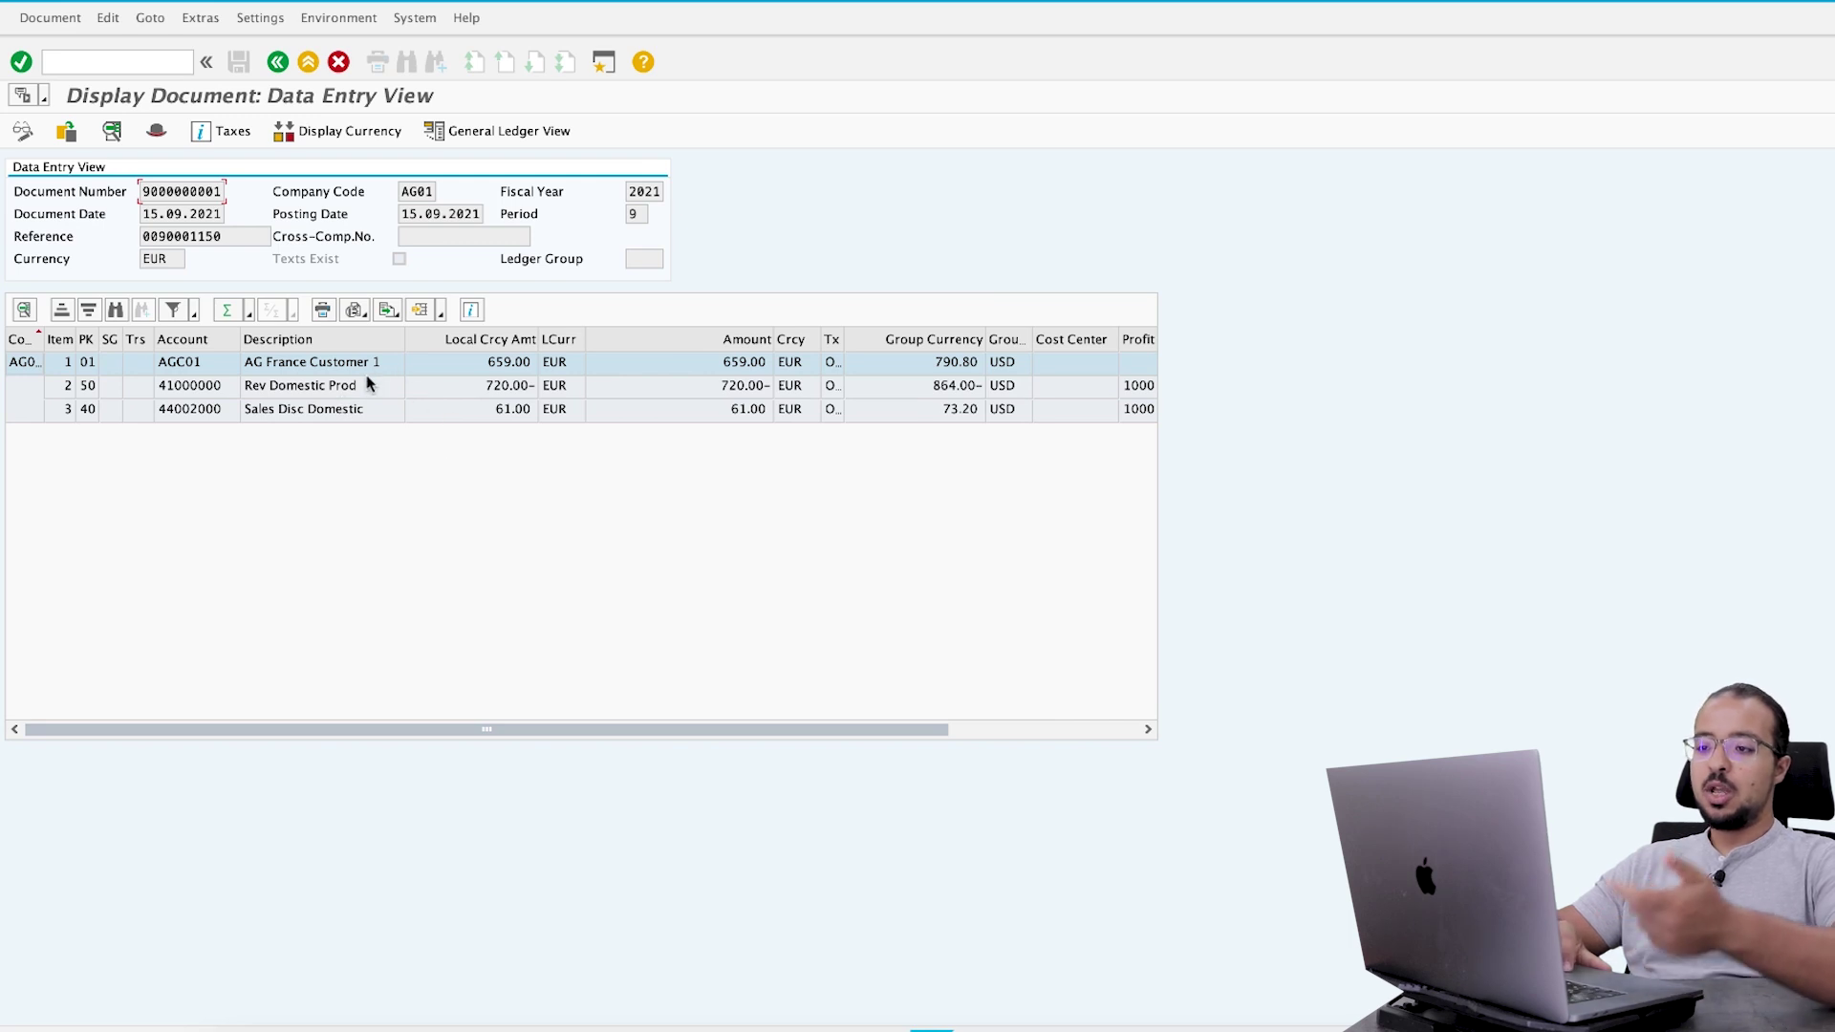
{"action": "left_click", "coordinate": [332, 411]}
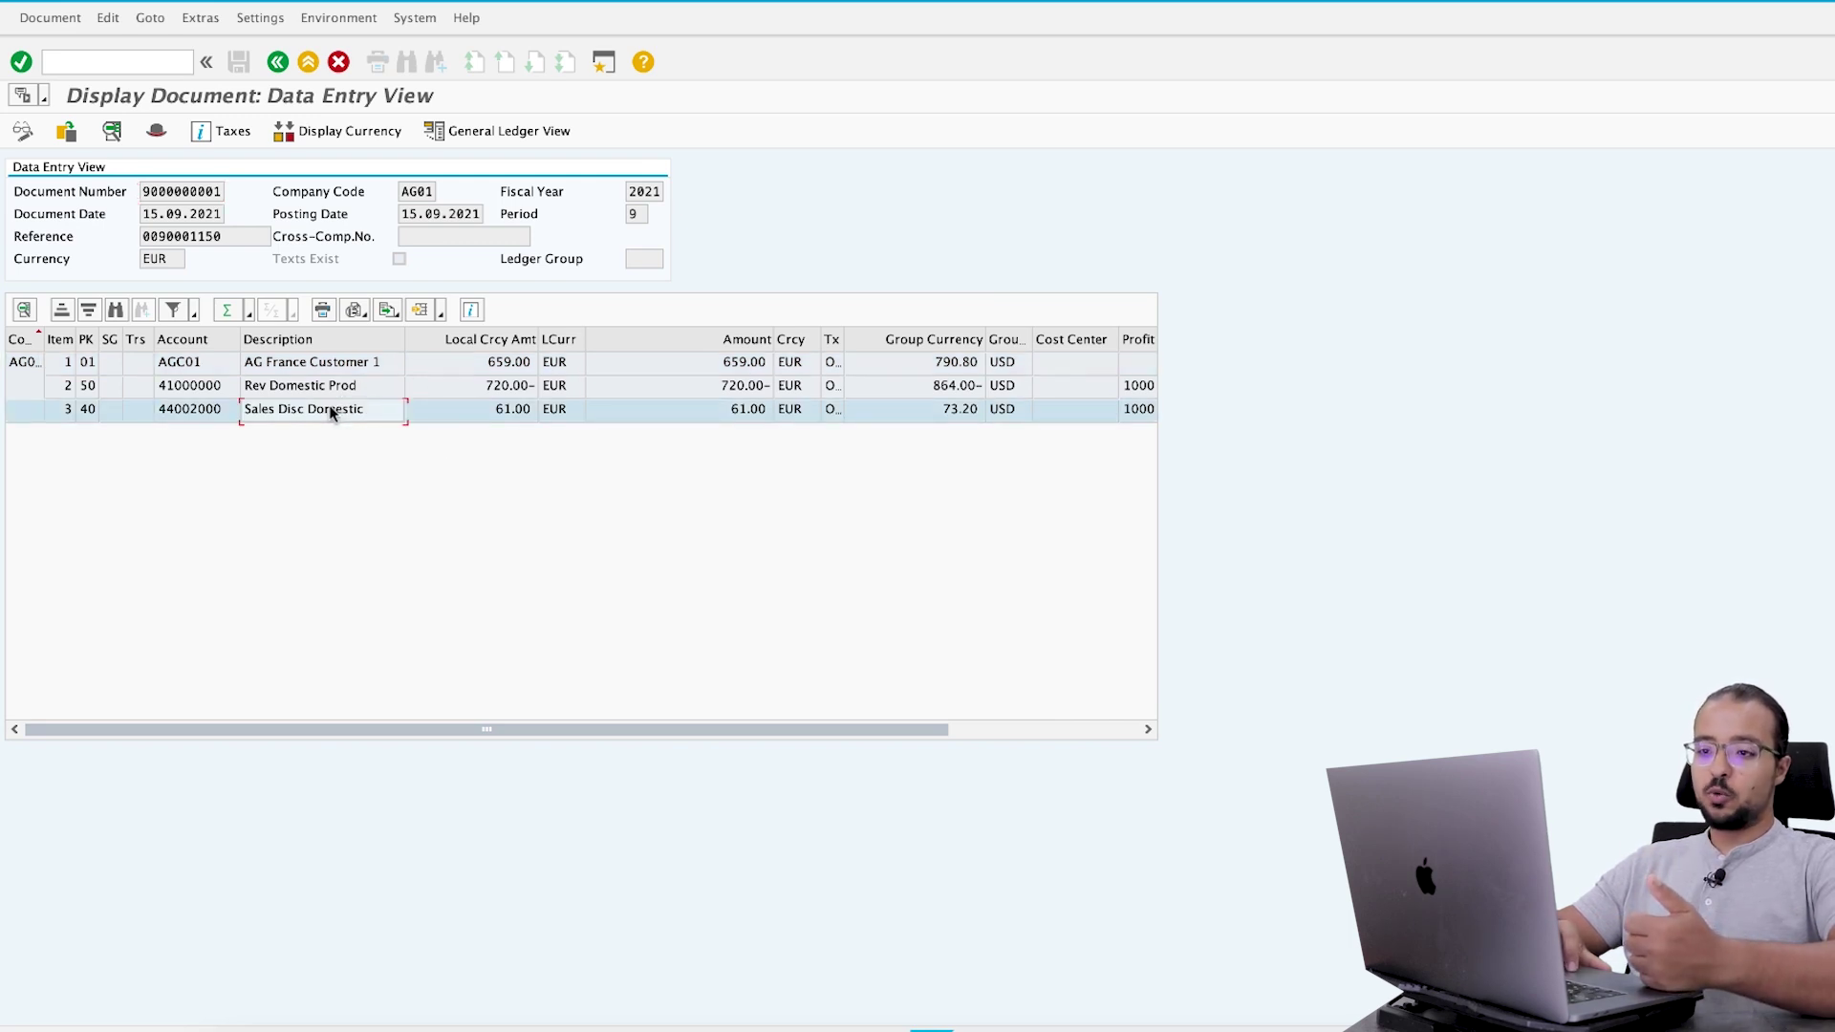
{"action": "left_click", "coordinate": [353, 385]}
- Return to the invoice's list of accounting documents, open the controlling document and examine its revenue and discount lines
{"action": "left_click", "coordinate": [278, 63]}
{"action": "double_click", "coordinate": [199, 129]}
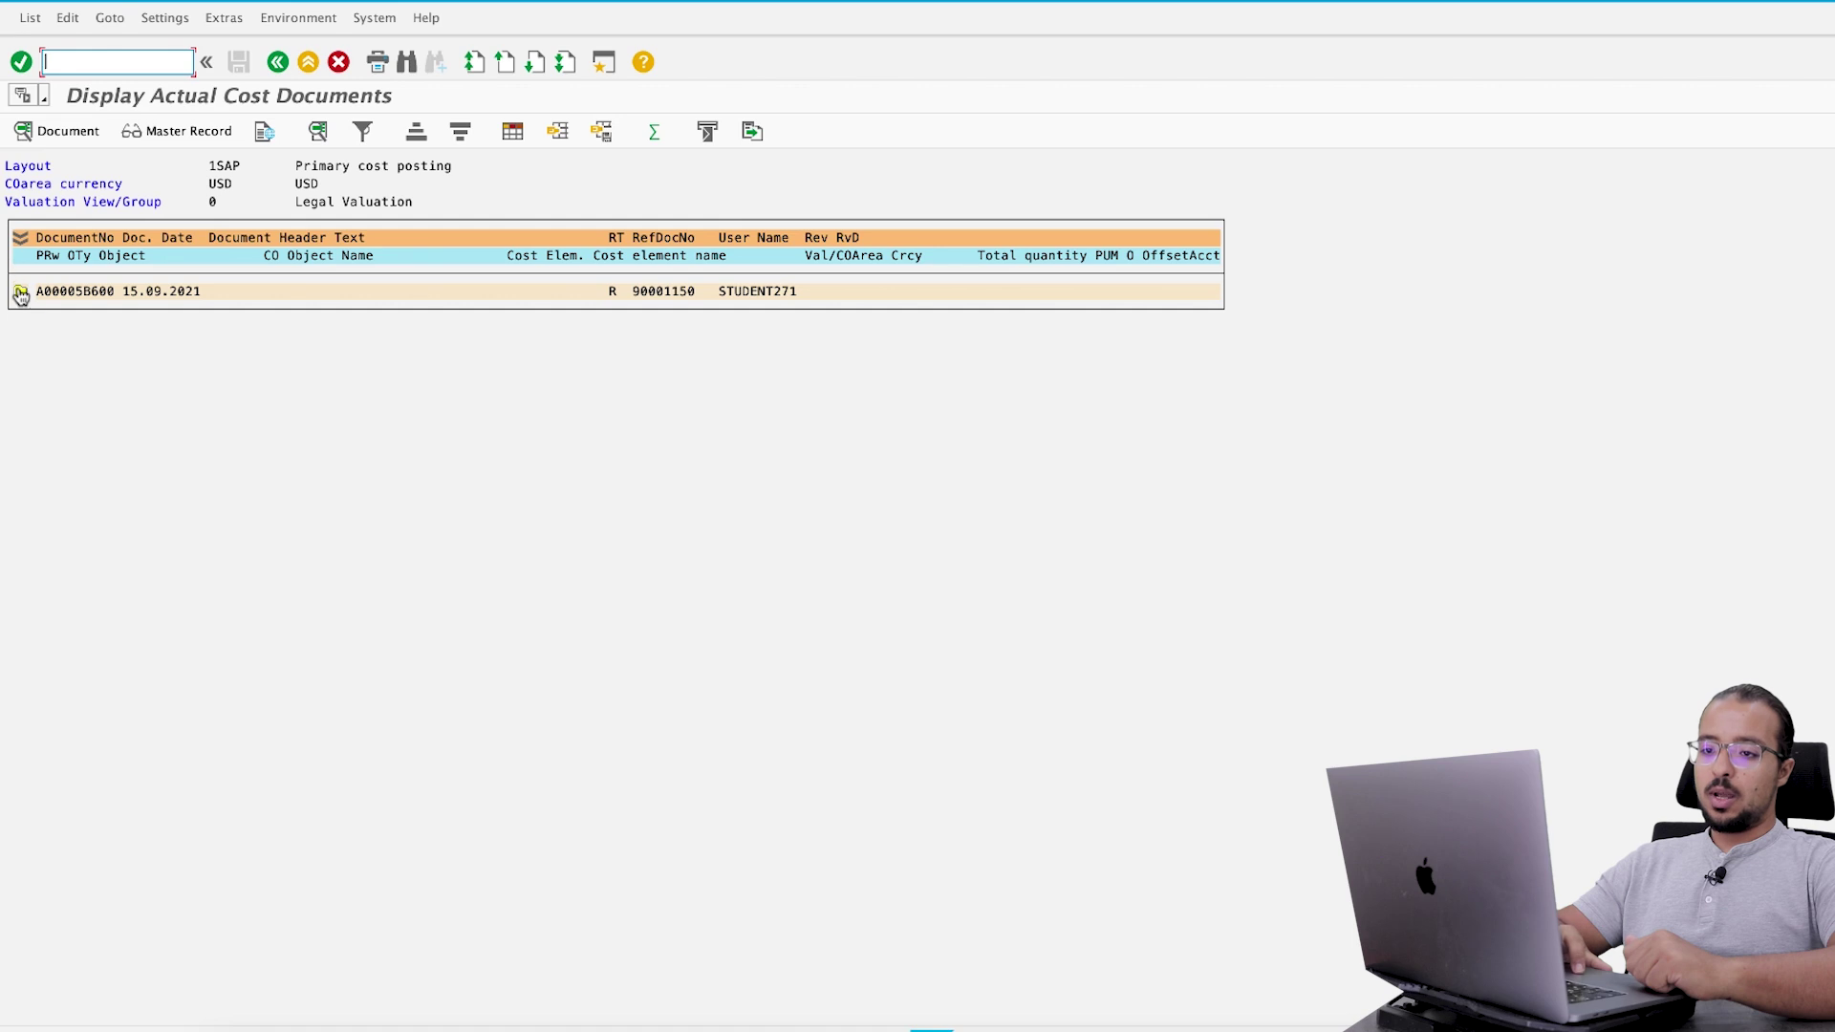
{"action": "left_click", "coordinate": [21, 291]}
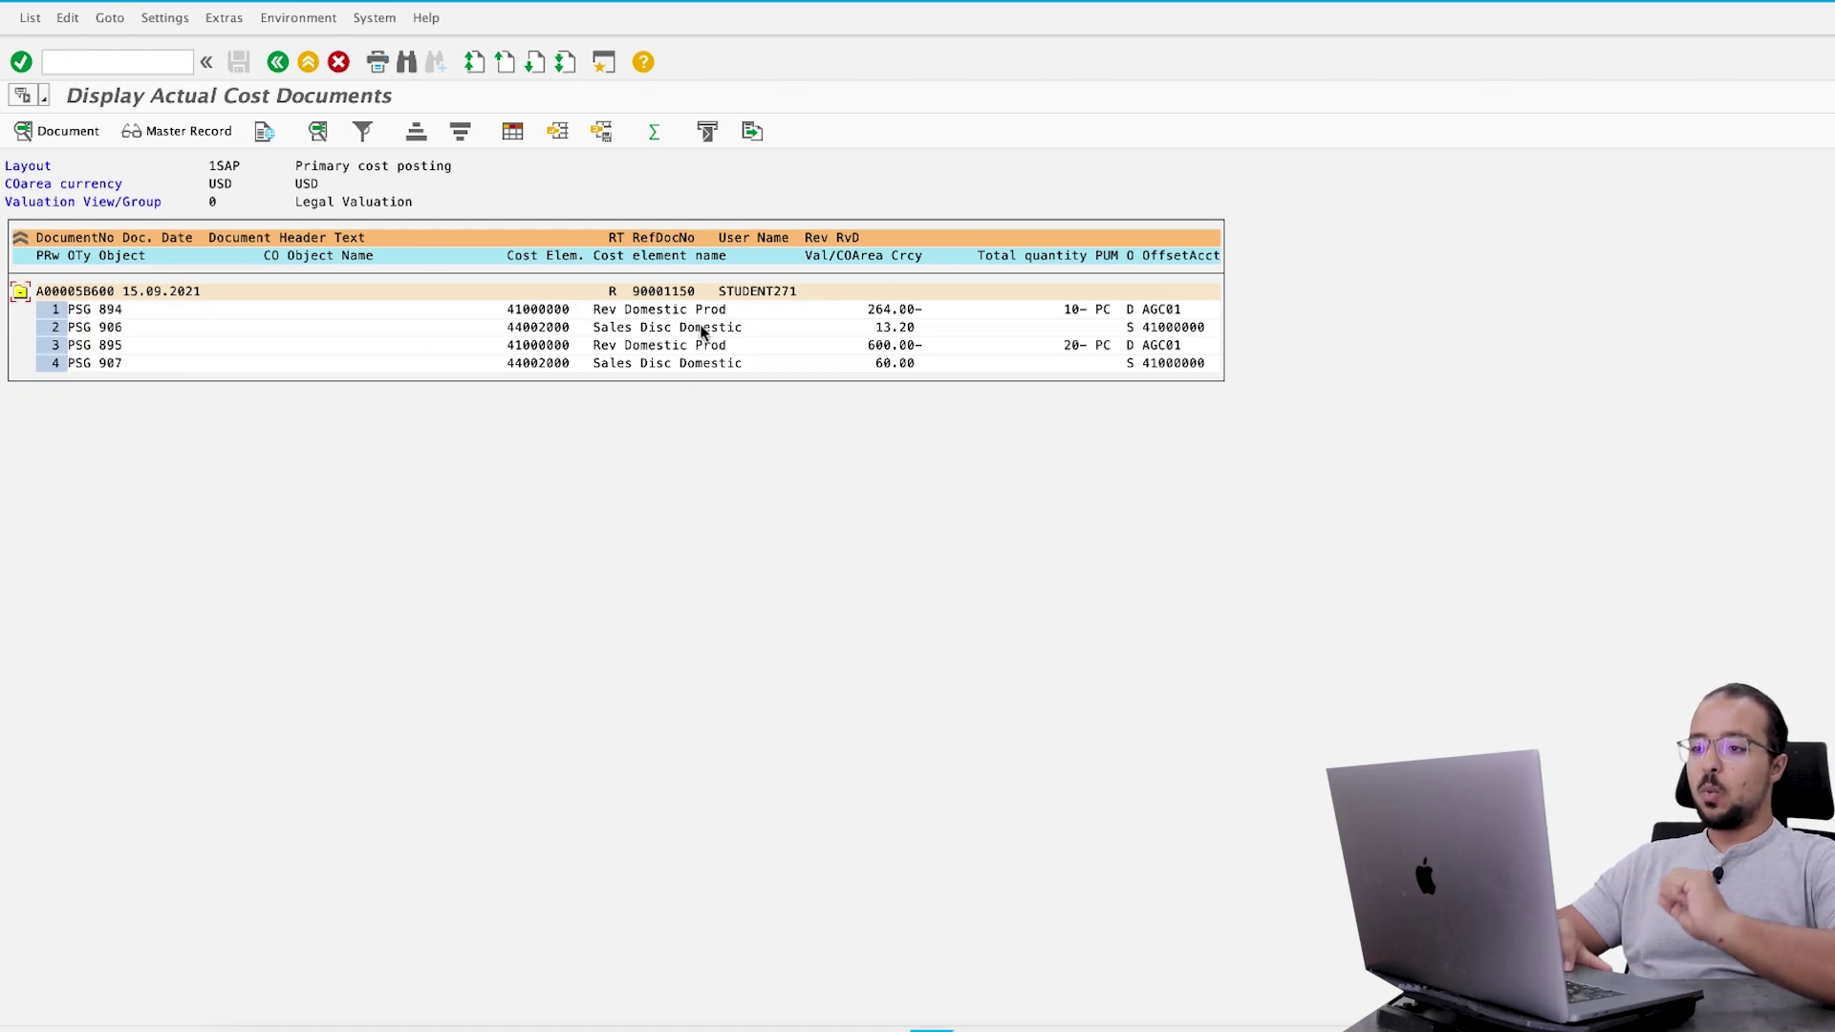
{"action": "left_click", "coordinate": [623, 313]}
{"action": "left_click", "coordinate": [613, 330]}
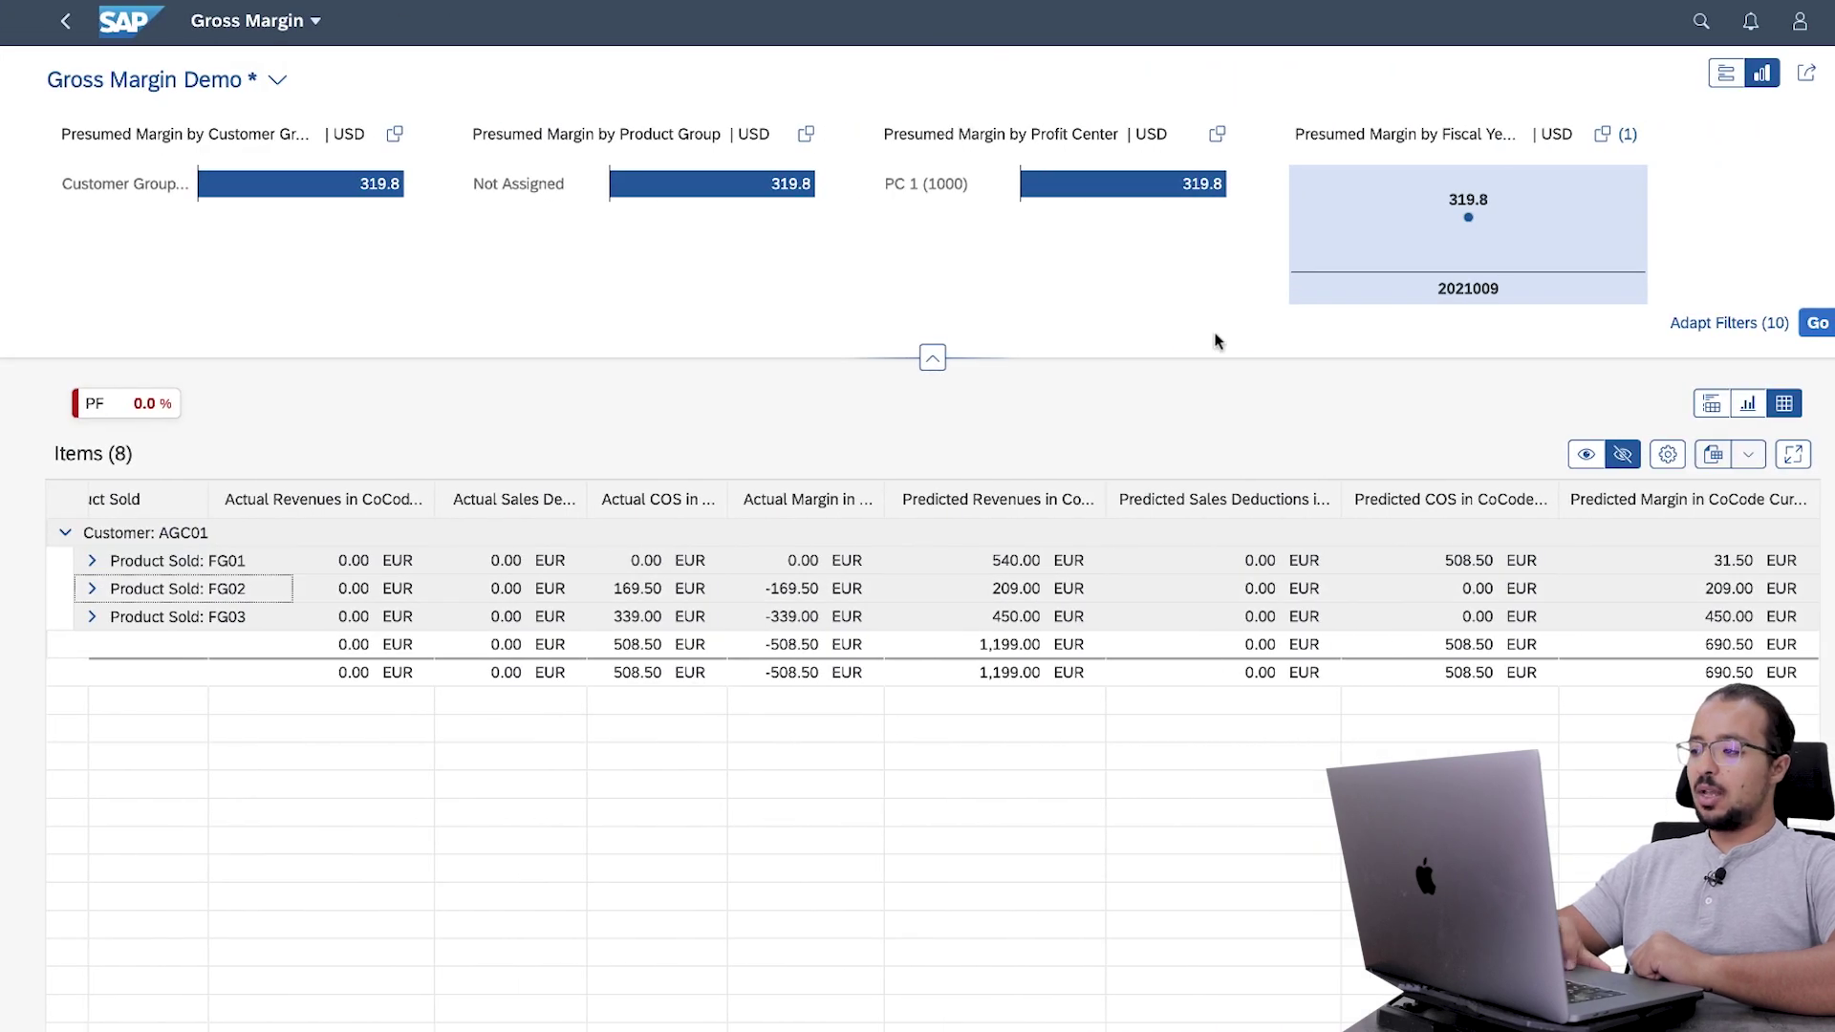
- Switch to the Gross Margin app, refresh the items and expand the customer to examine FG02's actual and predicted figures
{"action": "left_click", "coordinate": [1807, 325]}
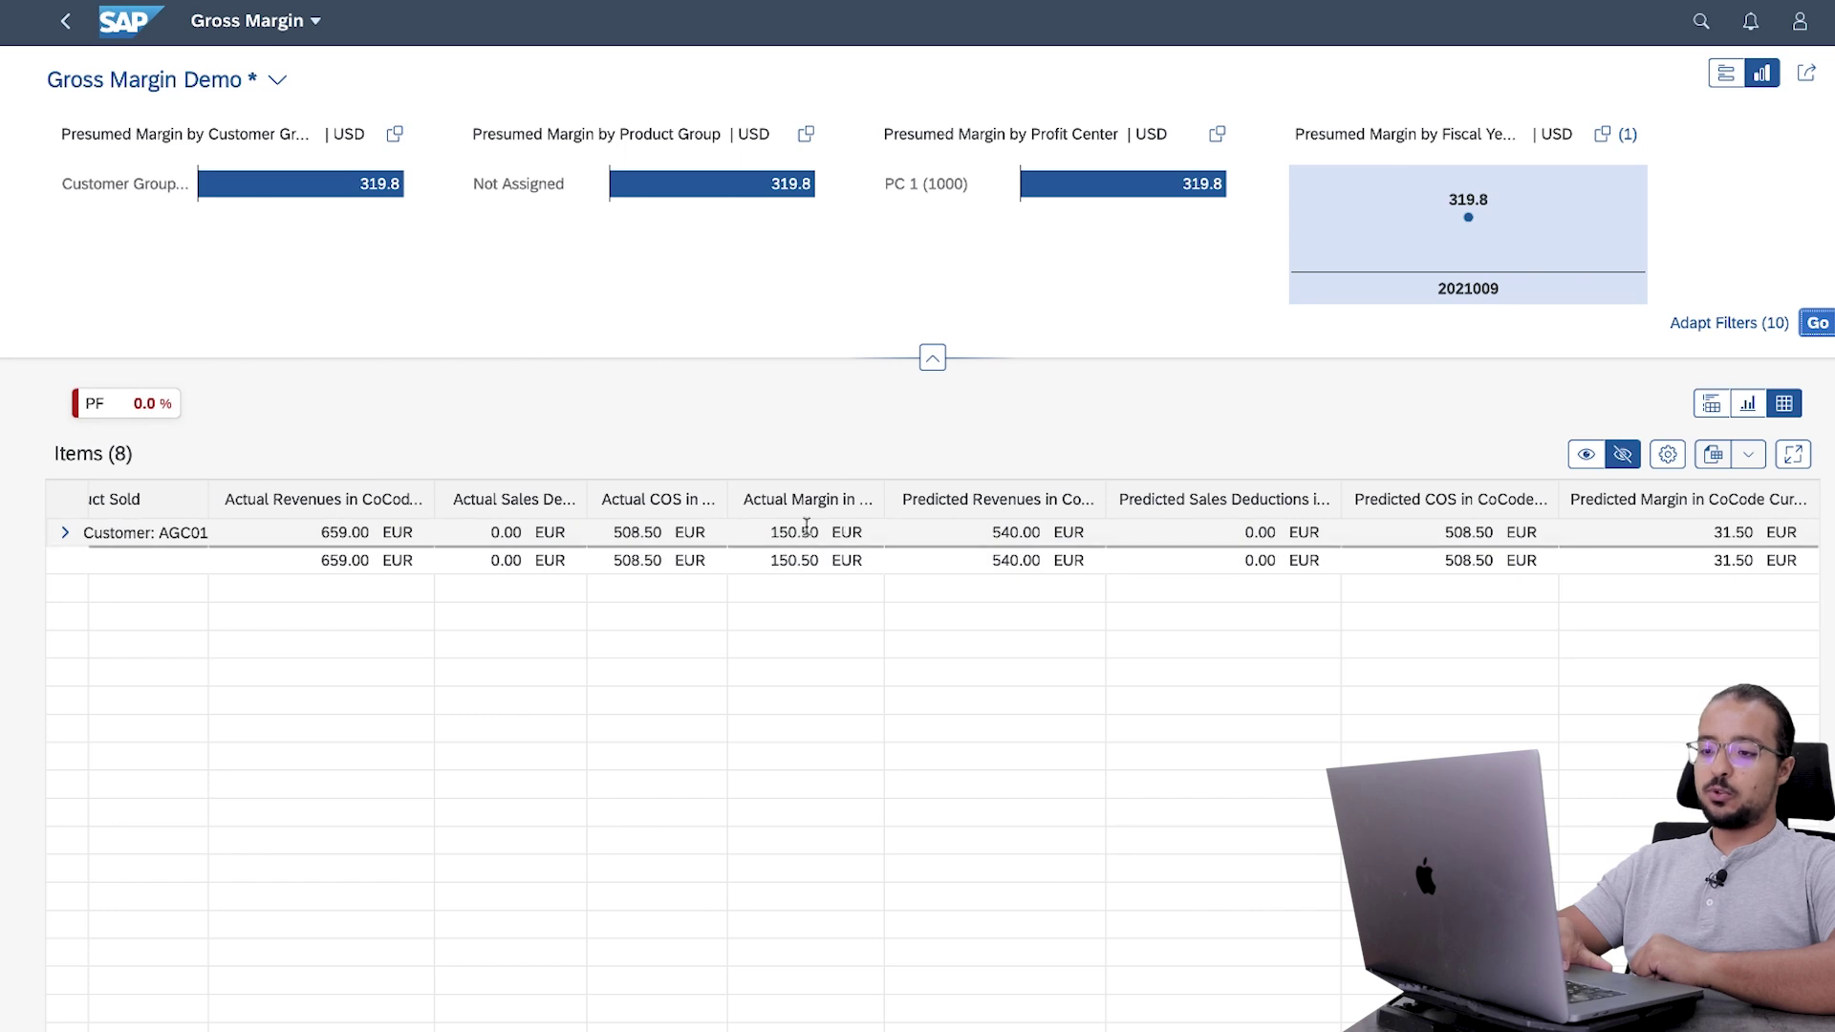
{"action": "left_click", "coordinate": [65, 533]}
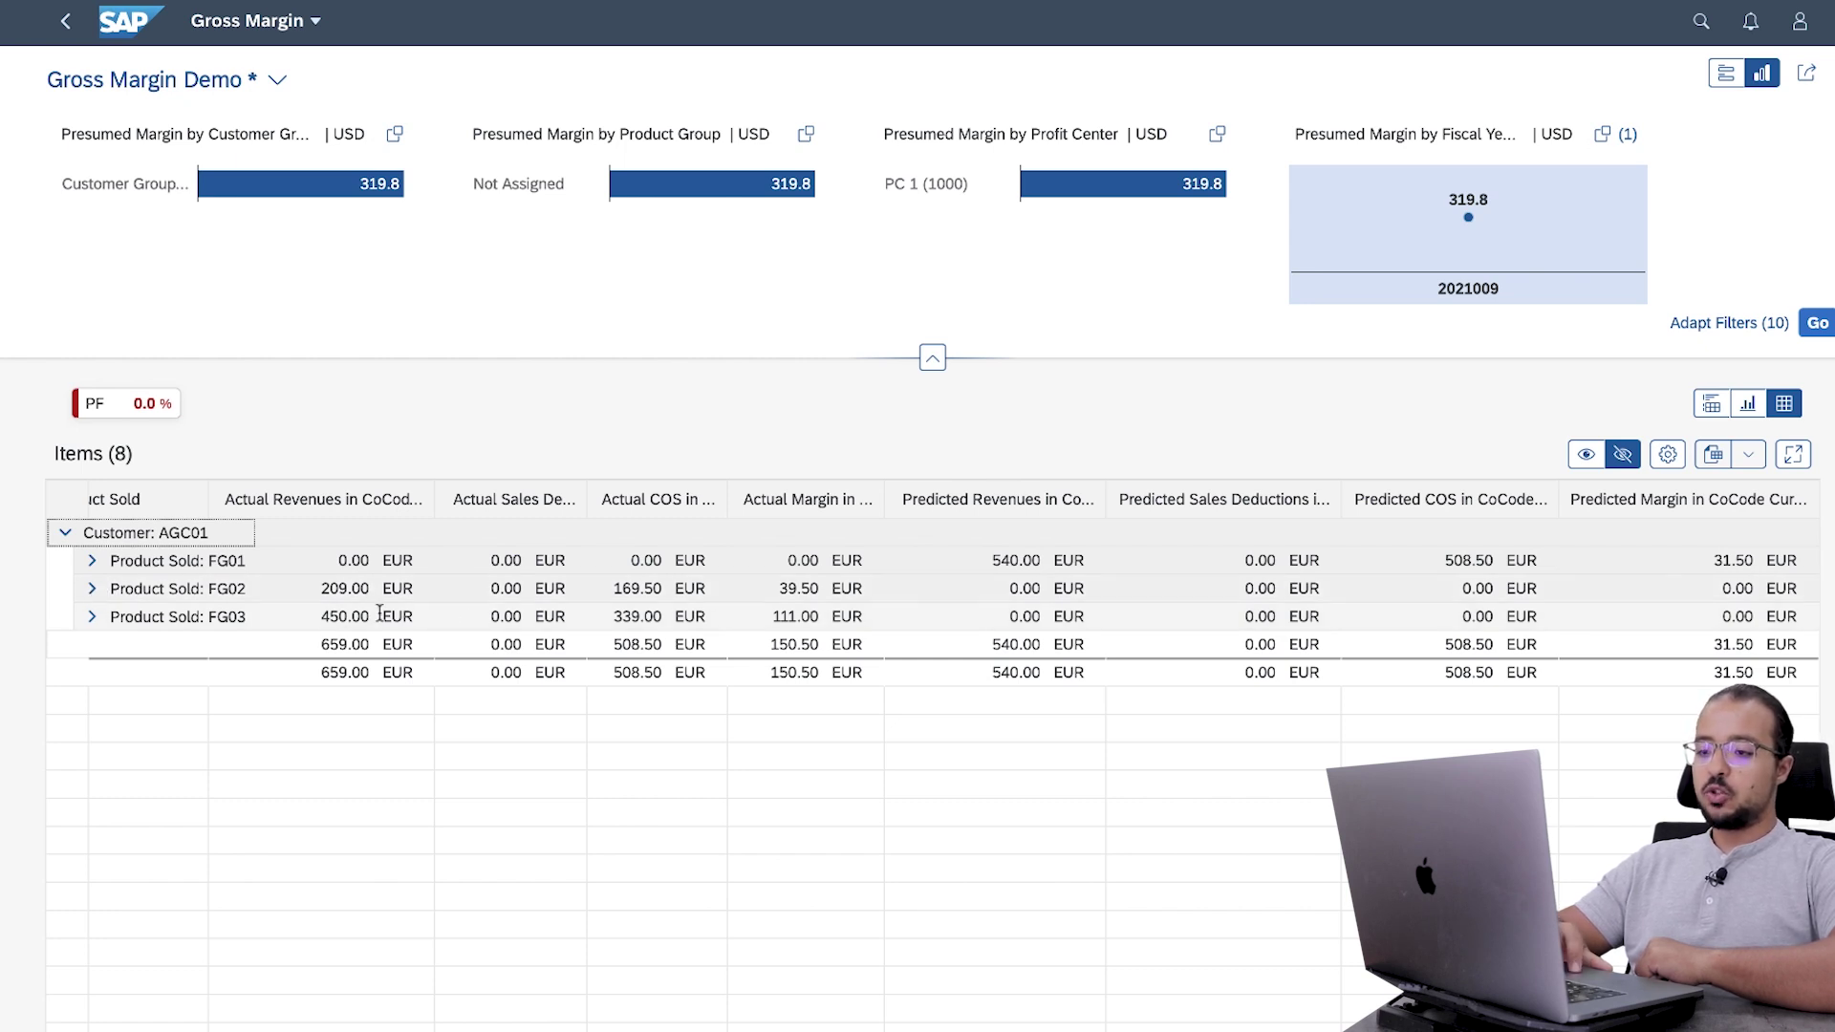
{"action": "left_click", "coordinate": [313, 589]}
{"action": "left_click", "coordinate": [314, 589]}
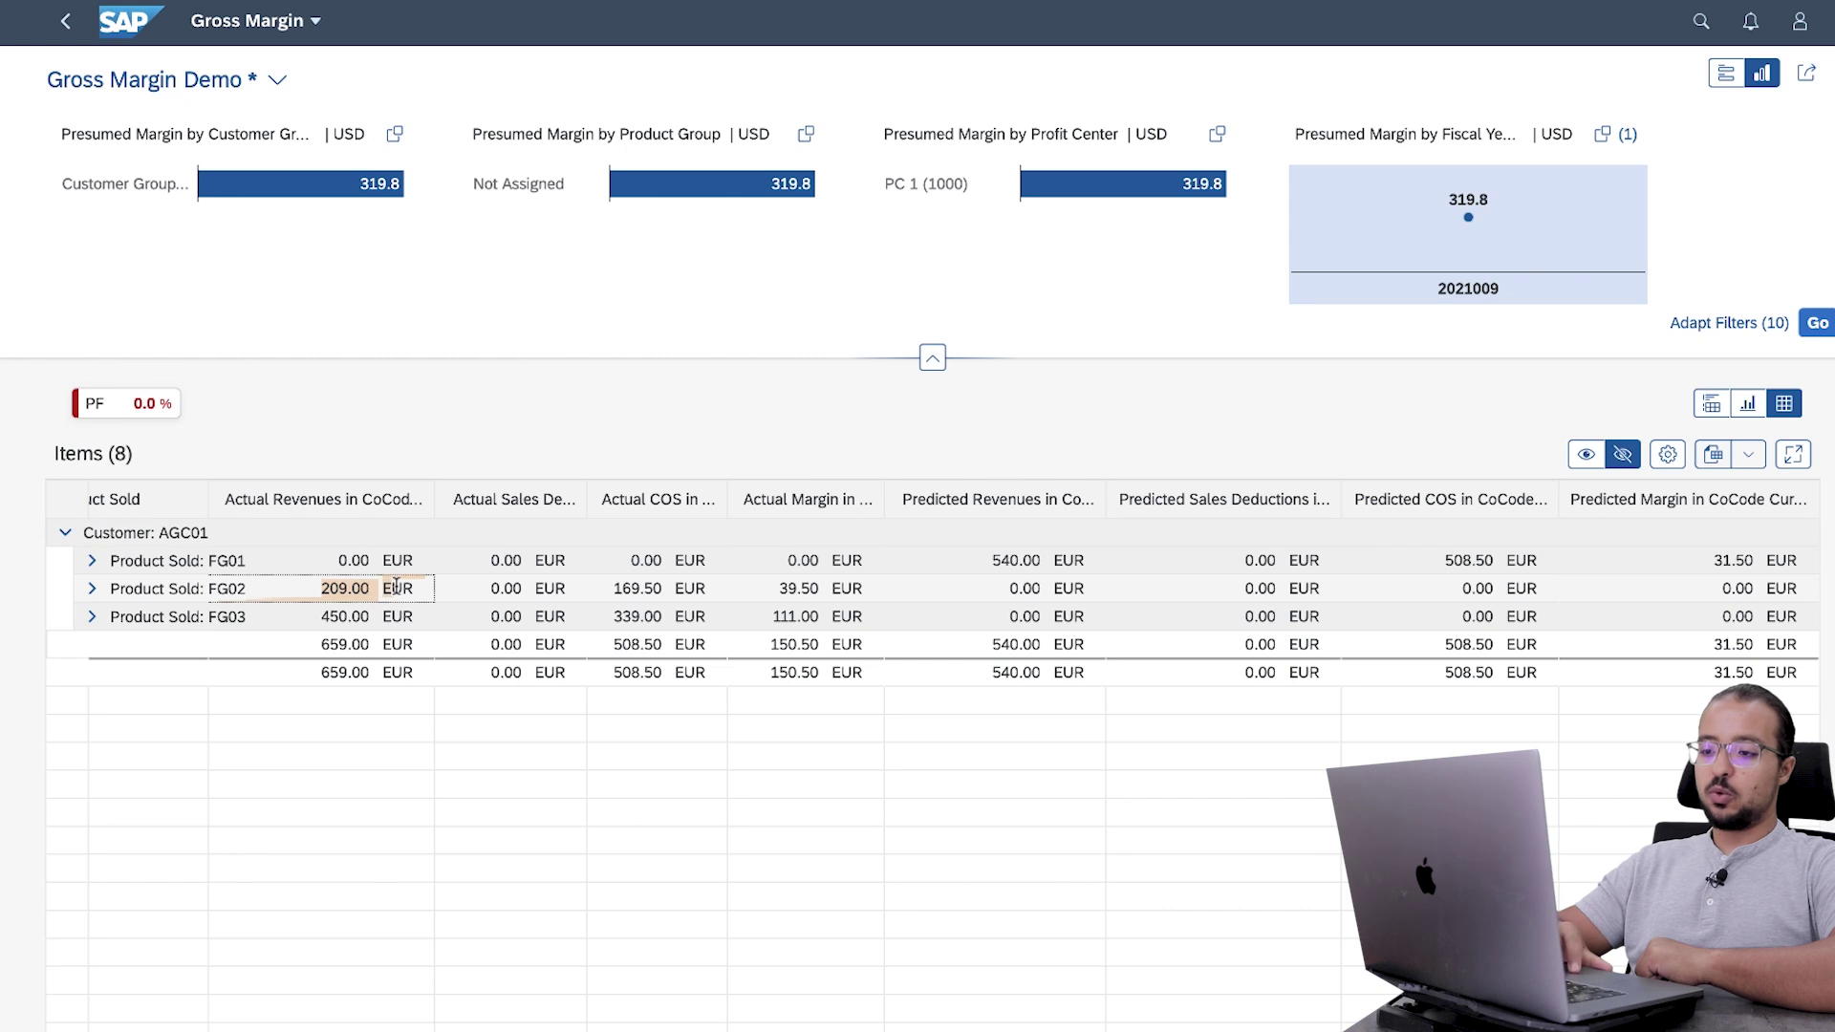
{"action": "left_click", "coordinate": [610, 589]}
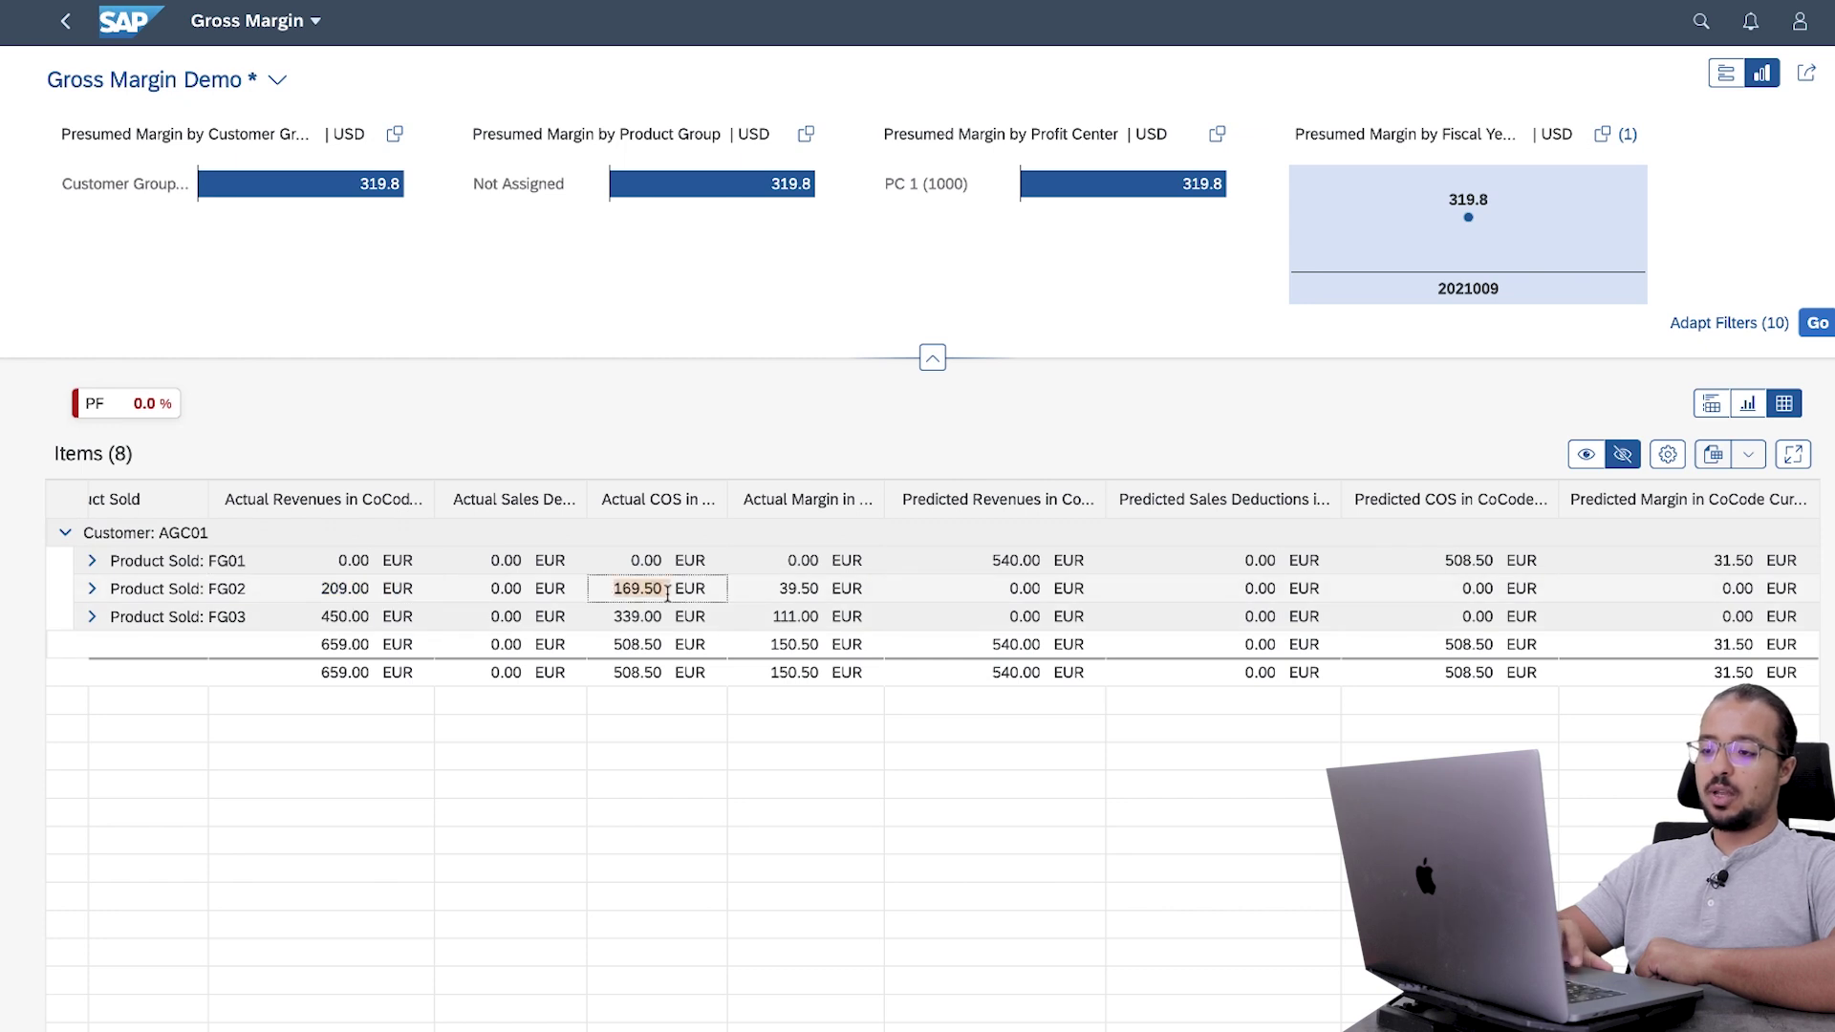
{"action": "left_click", "coordinate": [827, 588]}
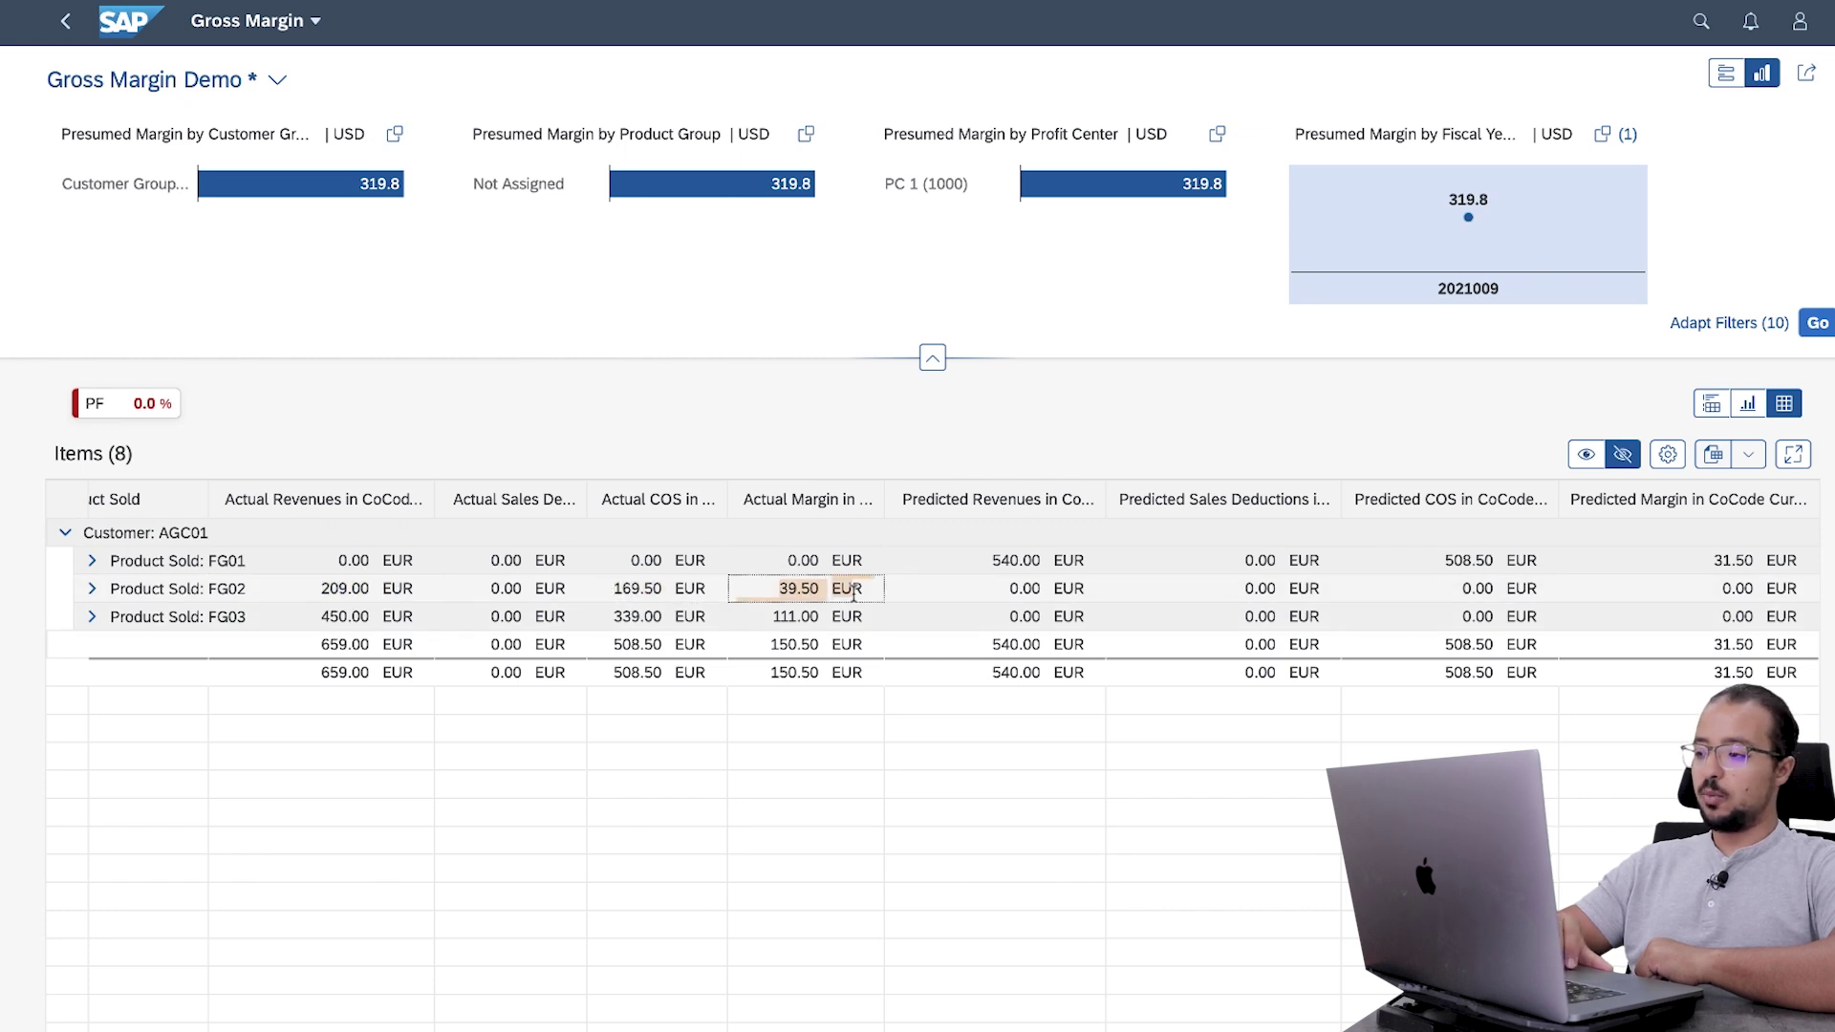
{"action": "left_click", "coordinate": [1013, 590]}
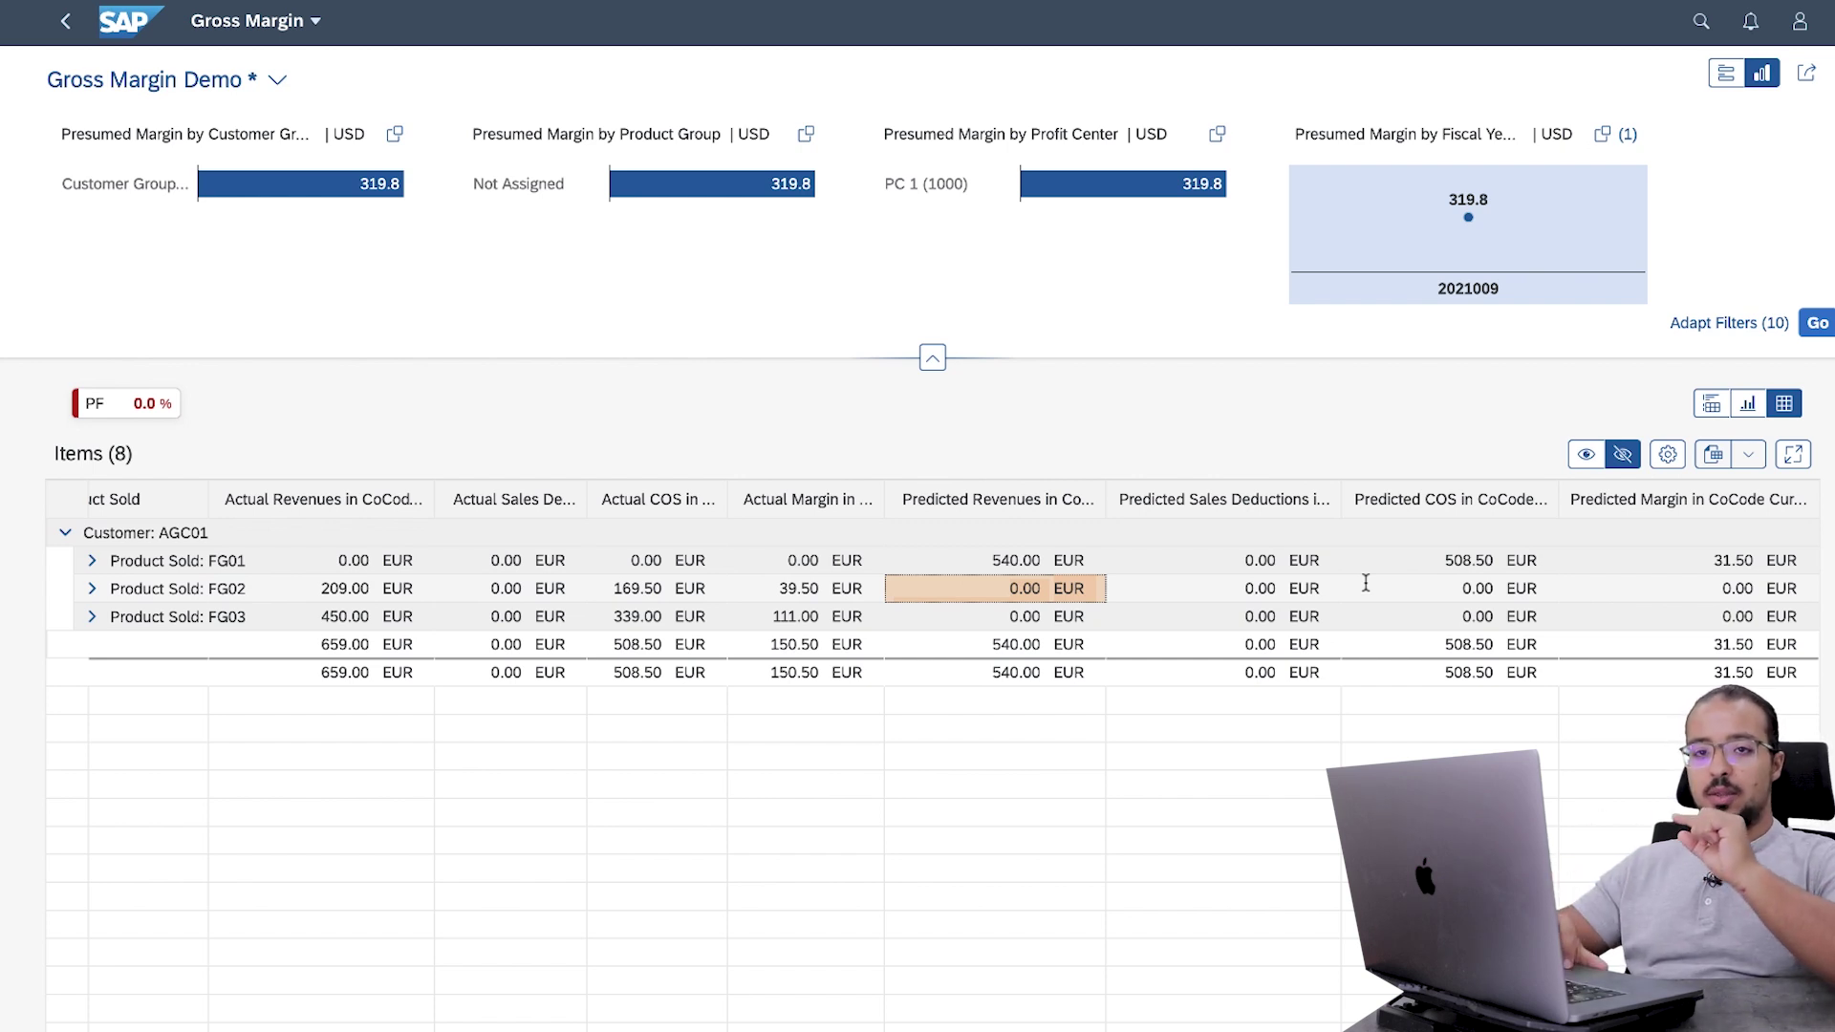
- Collapse the customer group to review its total actual and predicted margins, and expand it again
{"action": "left_click", "coordinate": [803, 585]}
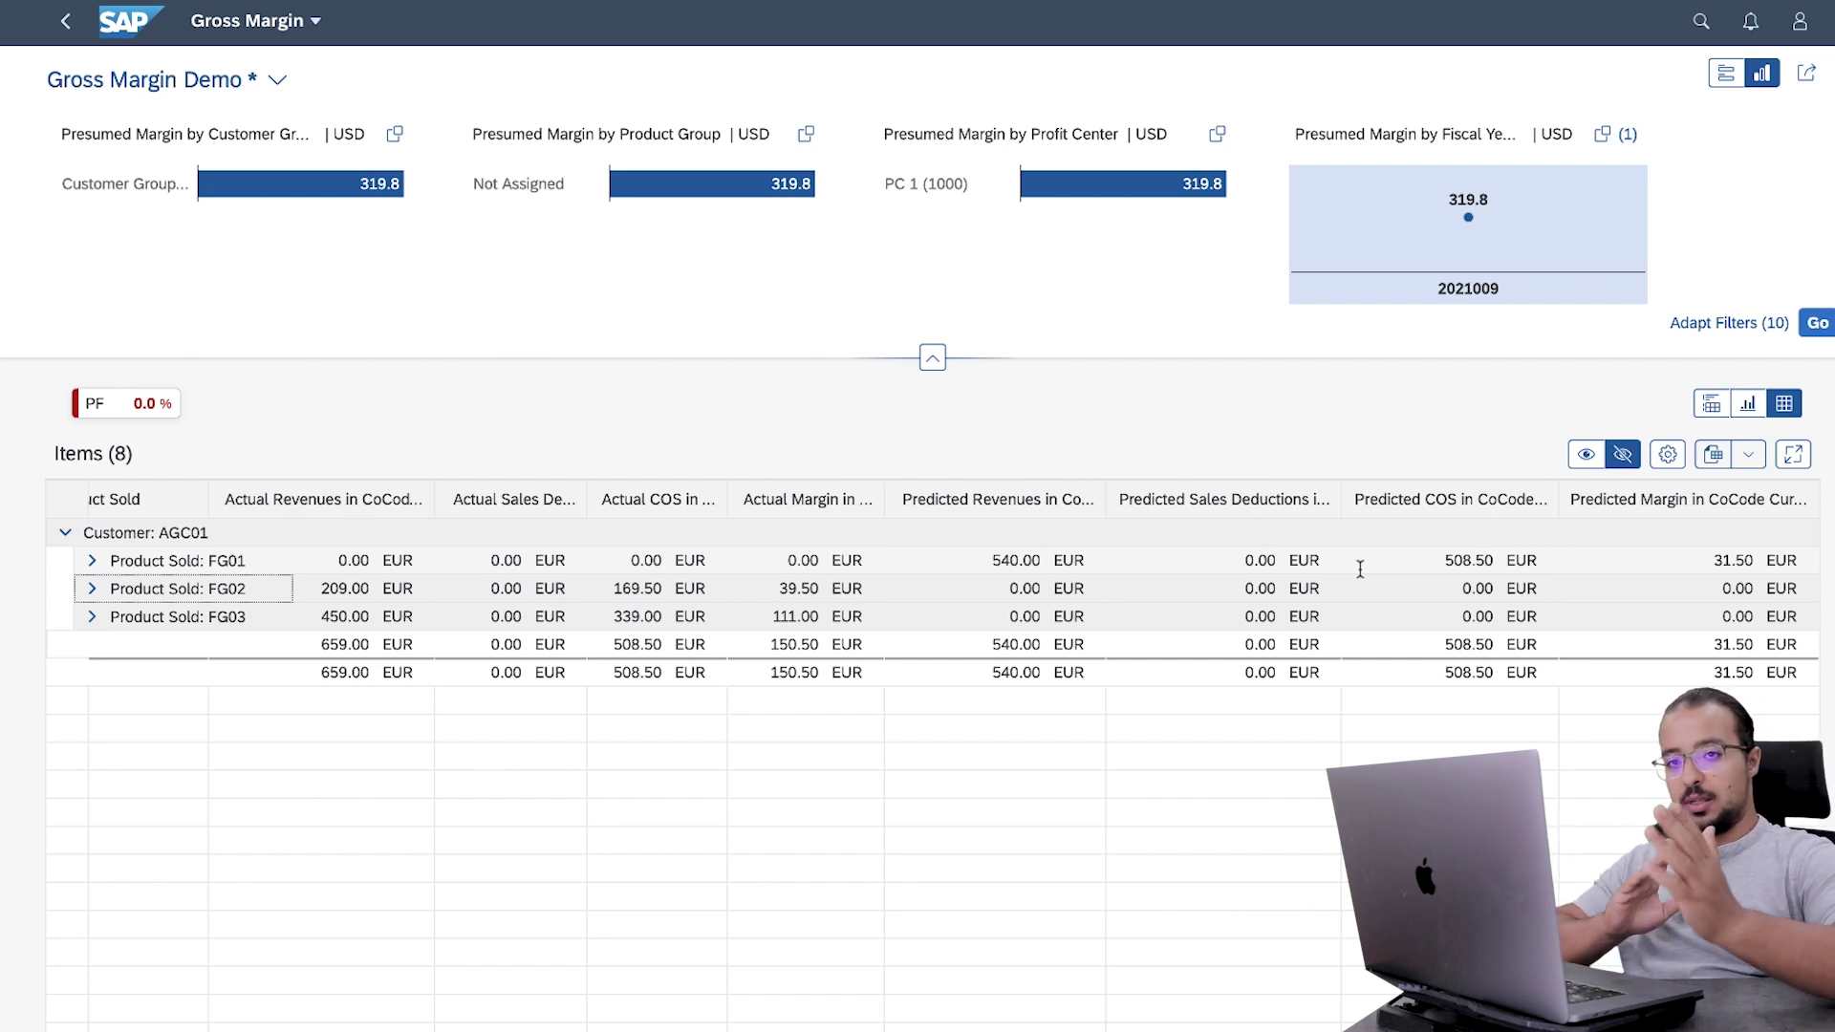
{"action": "key", "text": "Up"}
{"action": "key", "text": "Up"}
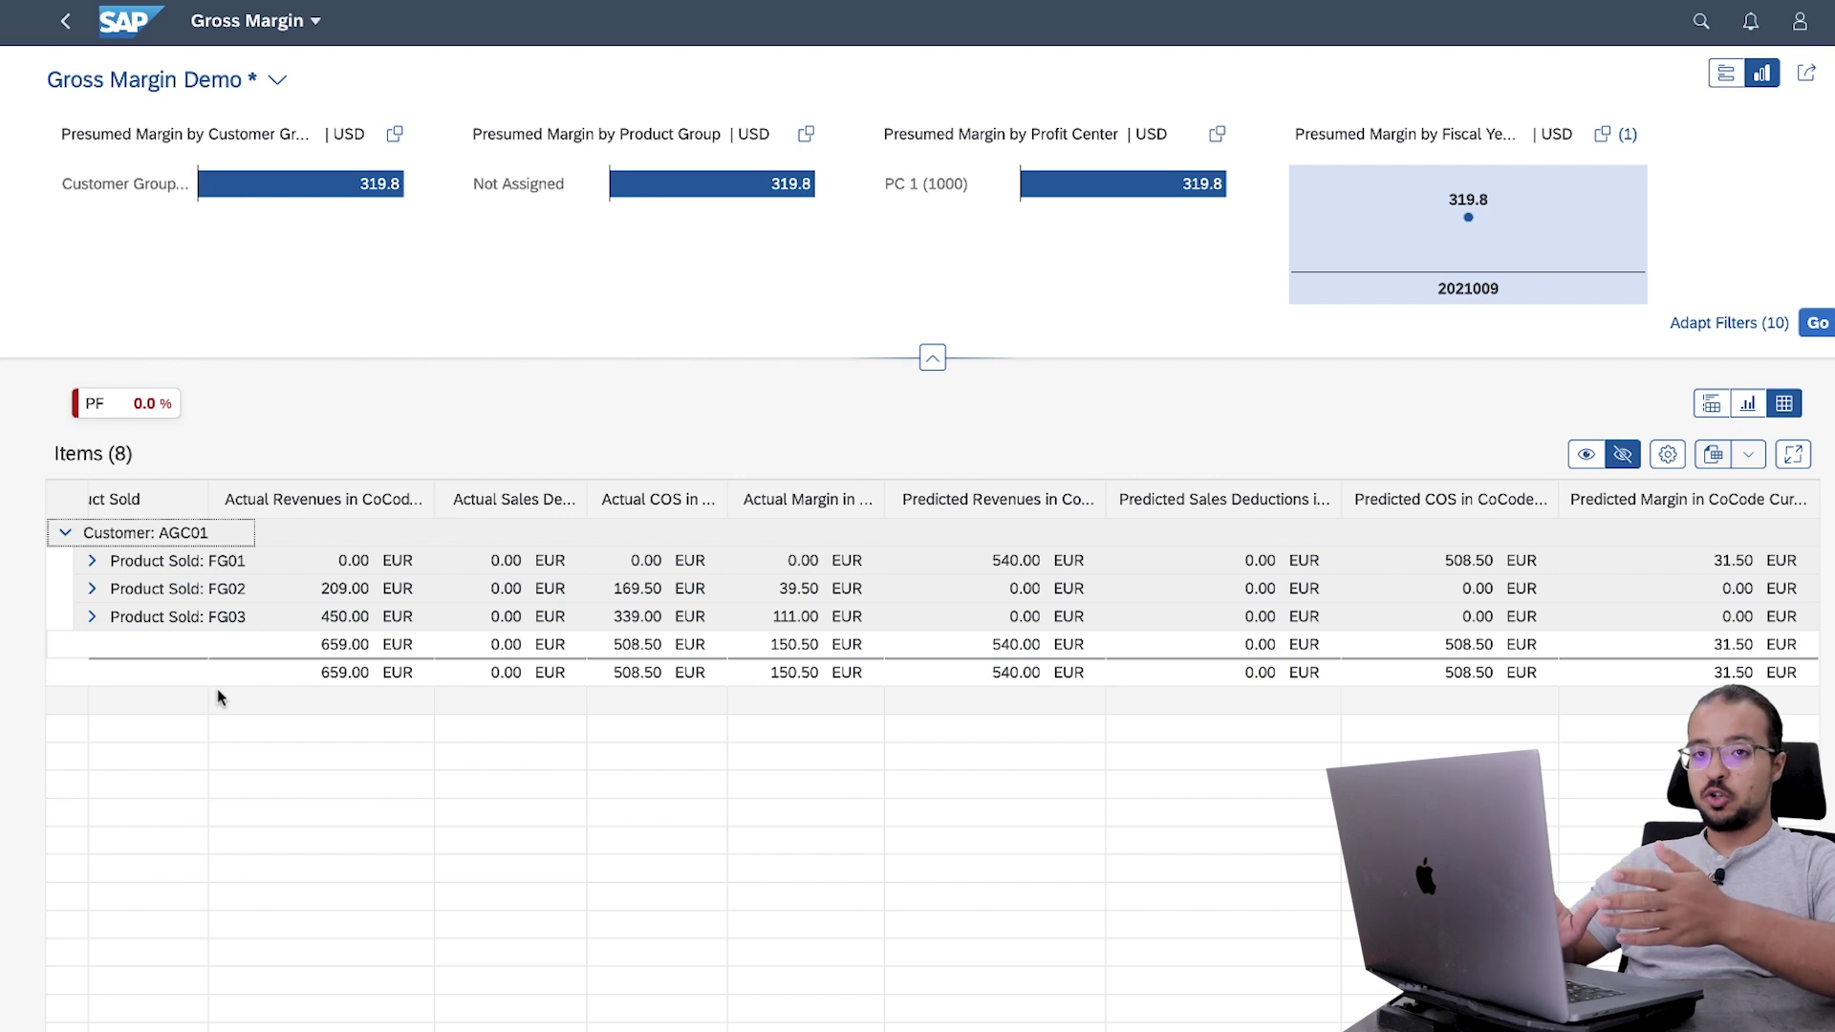
{"action": "left_click", "coordinate": [64, 532]}
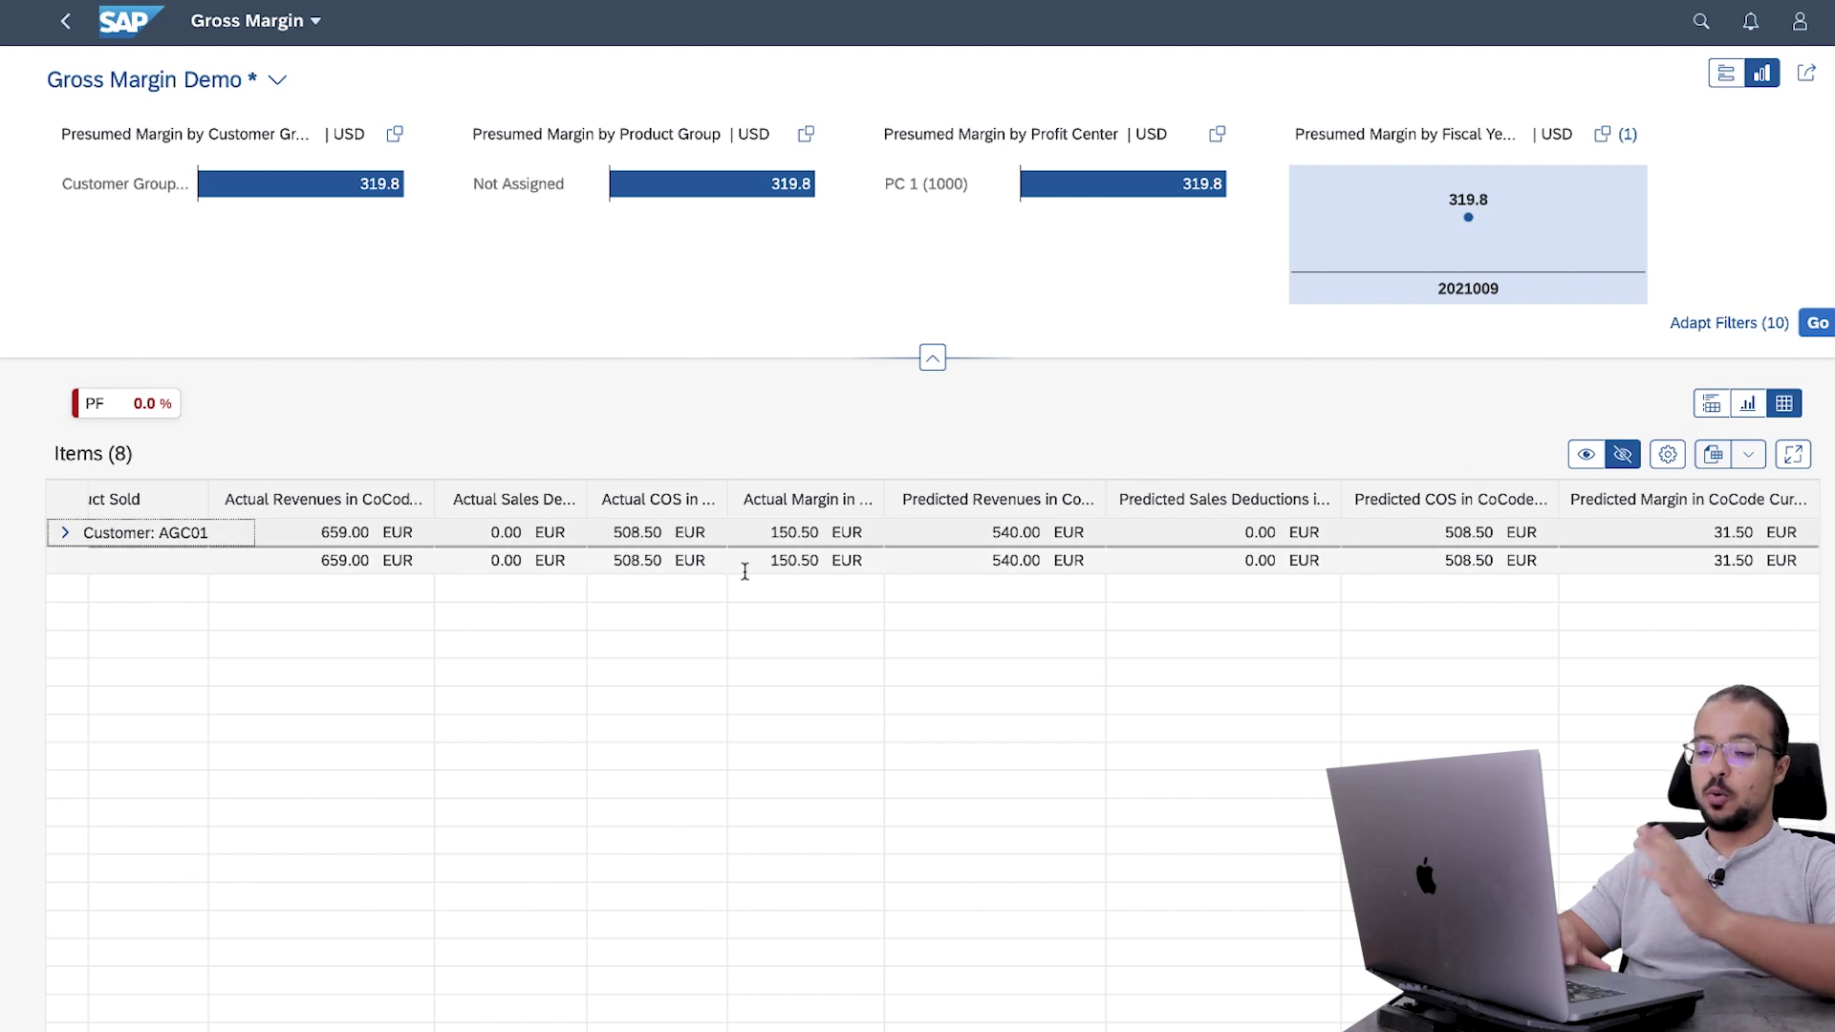
{"action": "left_click", "coordinate": [64, 533]}
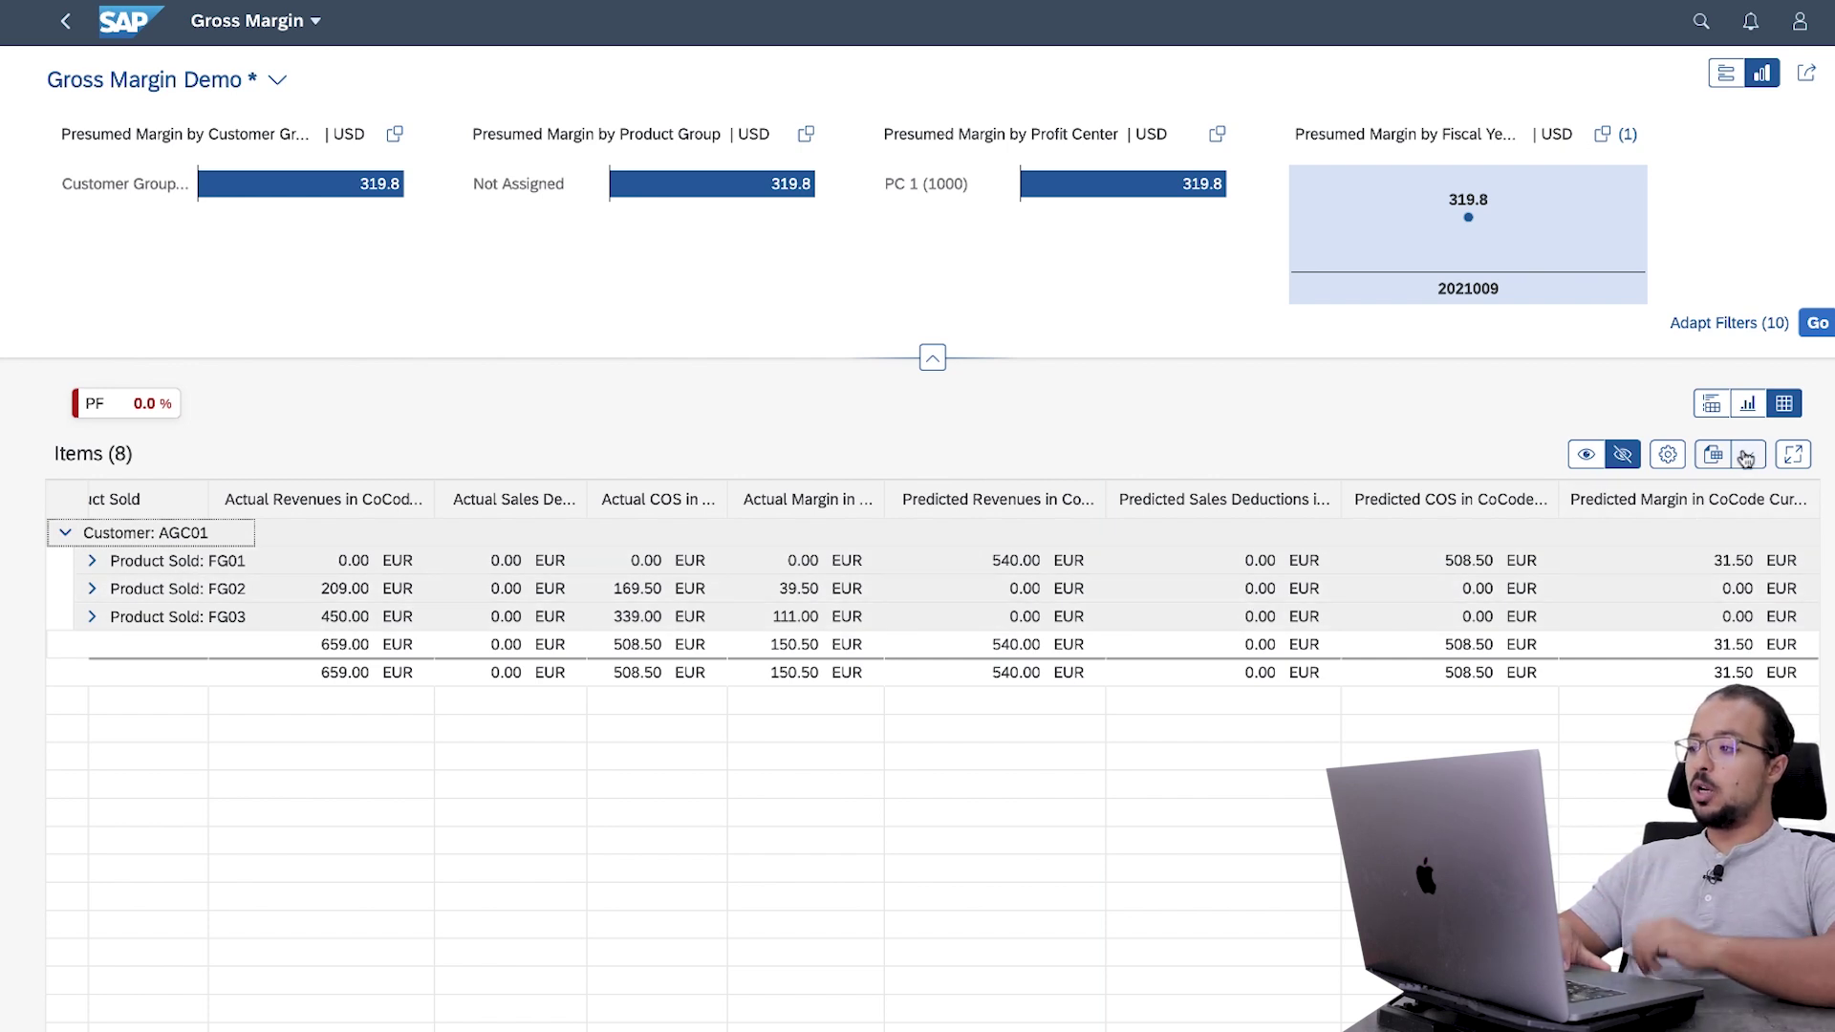
- Remove the sales order value from the filters and apply them to show items of all sales orders
{"action": "left_click", "coordinate": [1751, 330]}
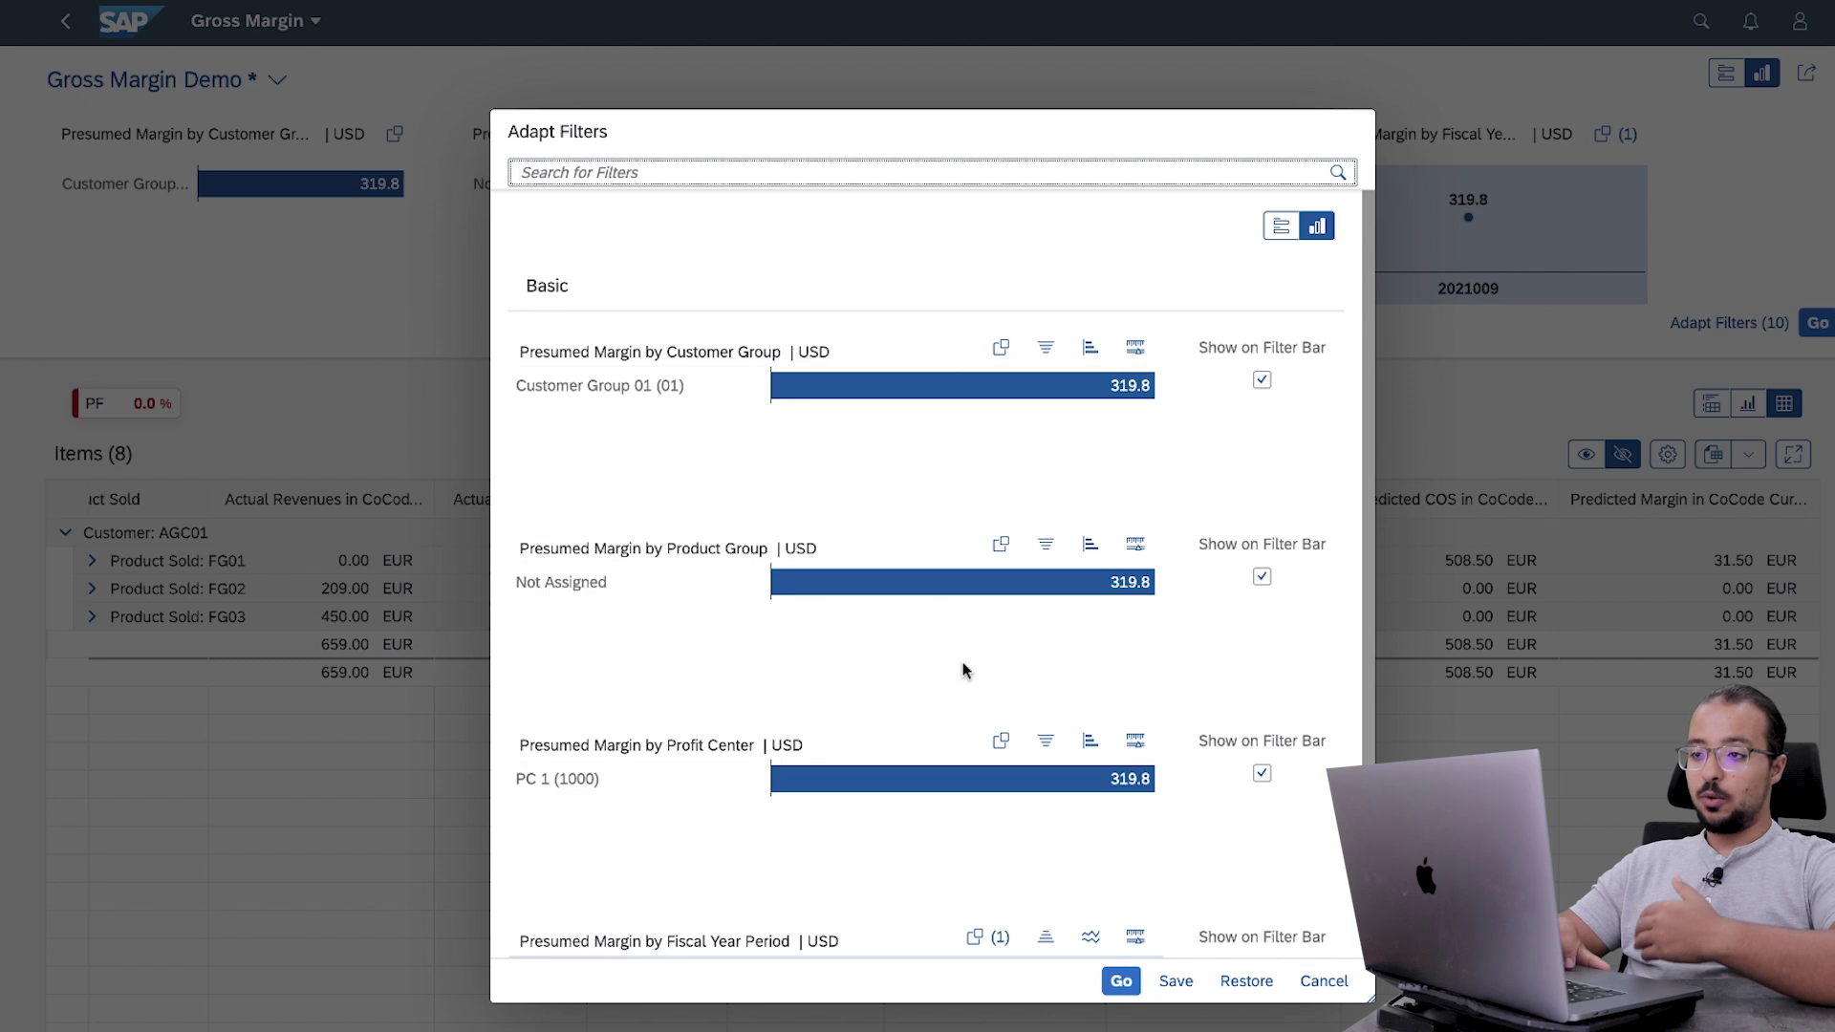
{"action": "left_click", "coordinate": [1281, 225]}
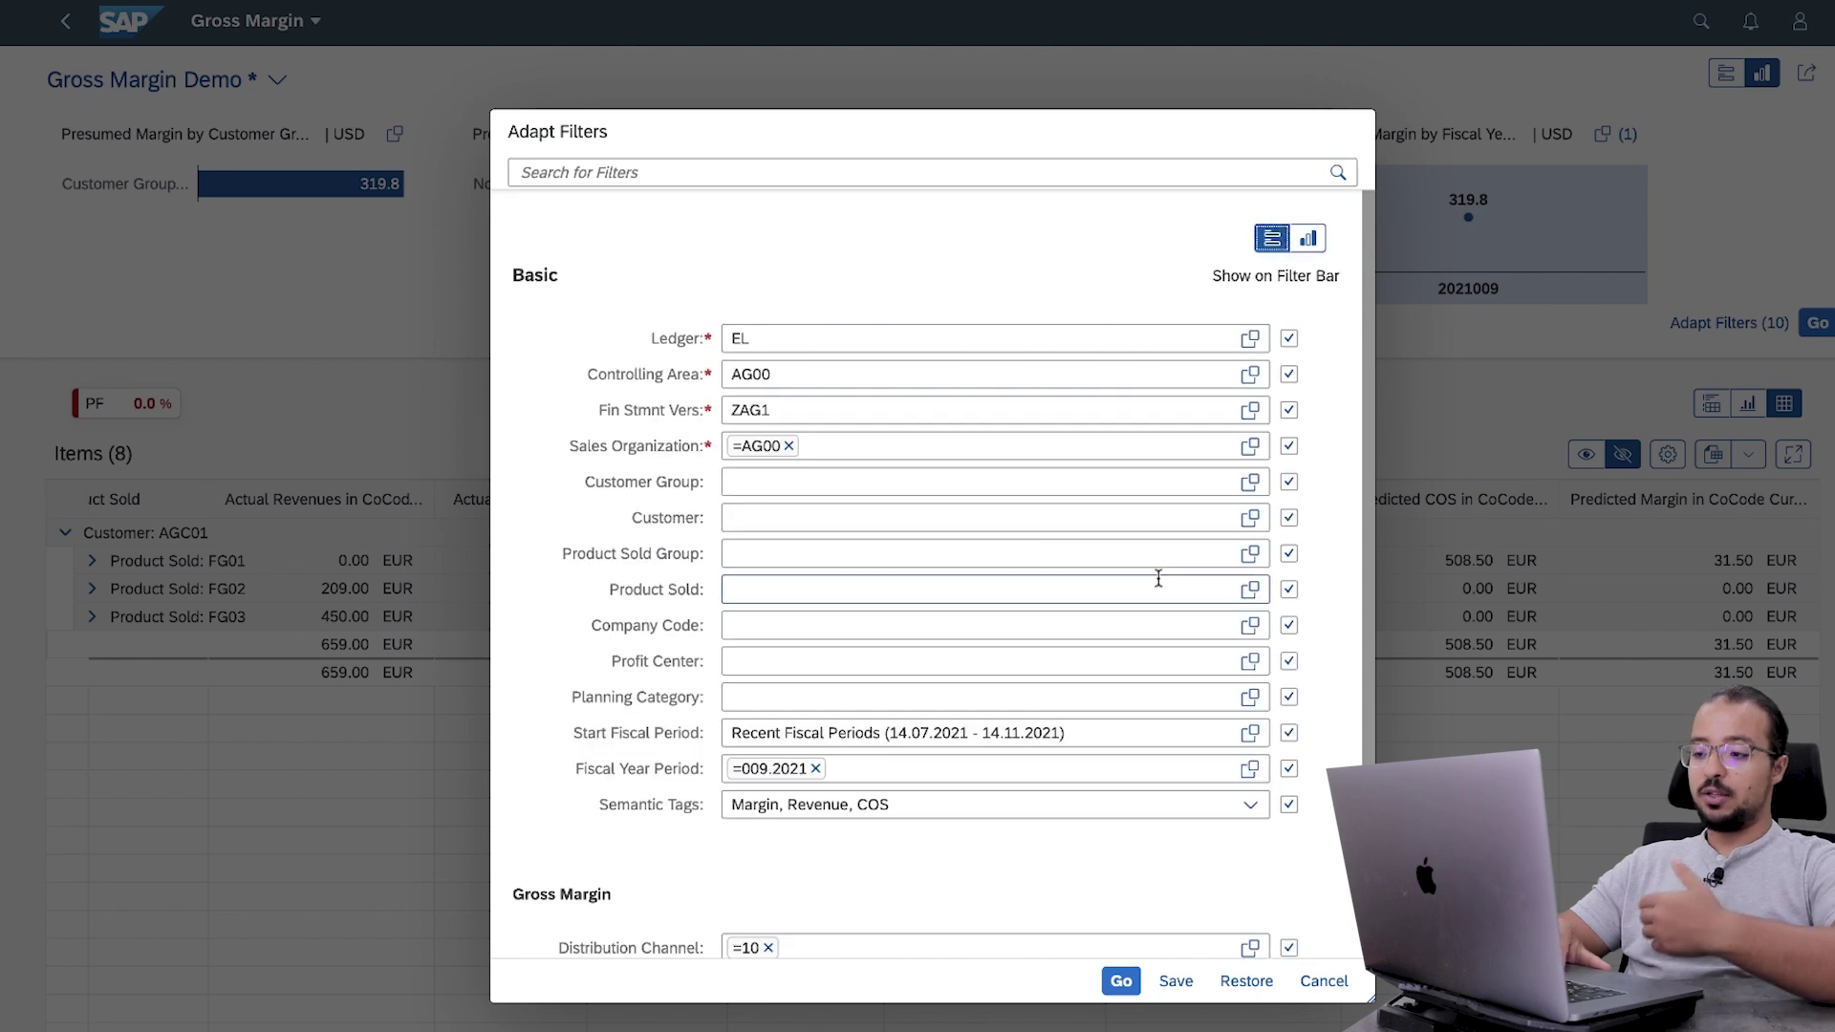
{"action": "scroll", "coordinate": [1050, 698], "scroll_direction": "down", "scroll_amount": 2}
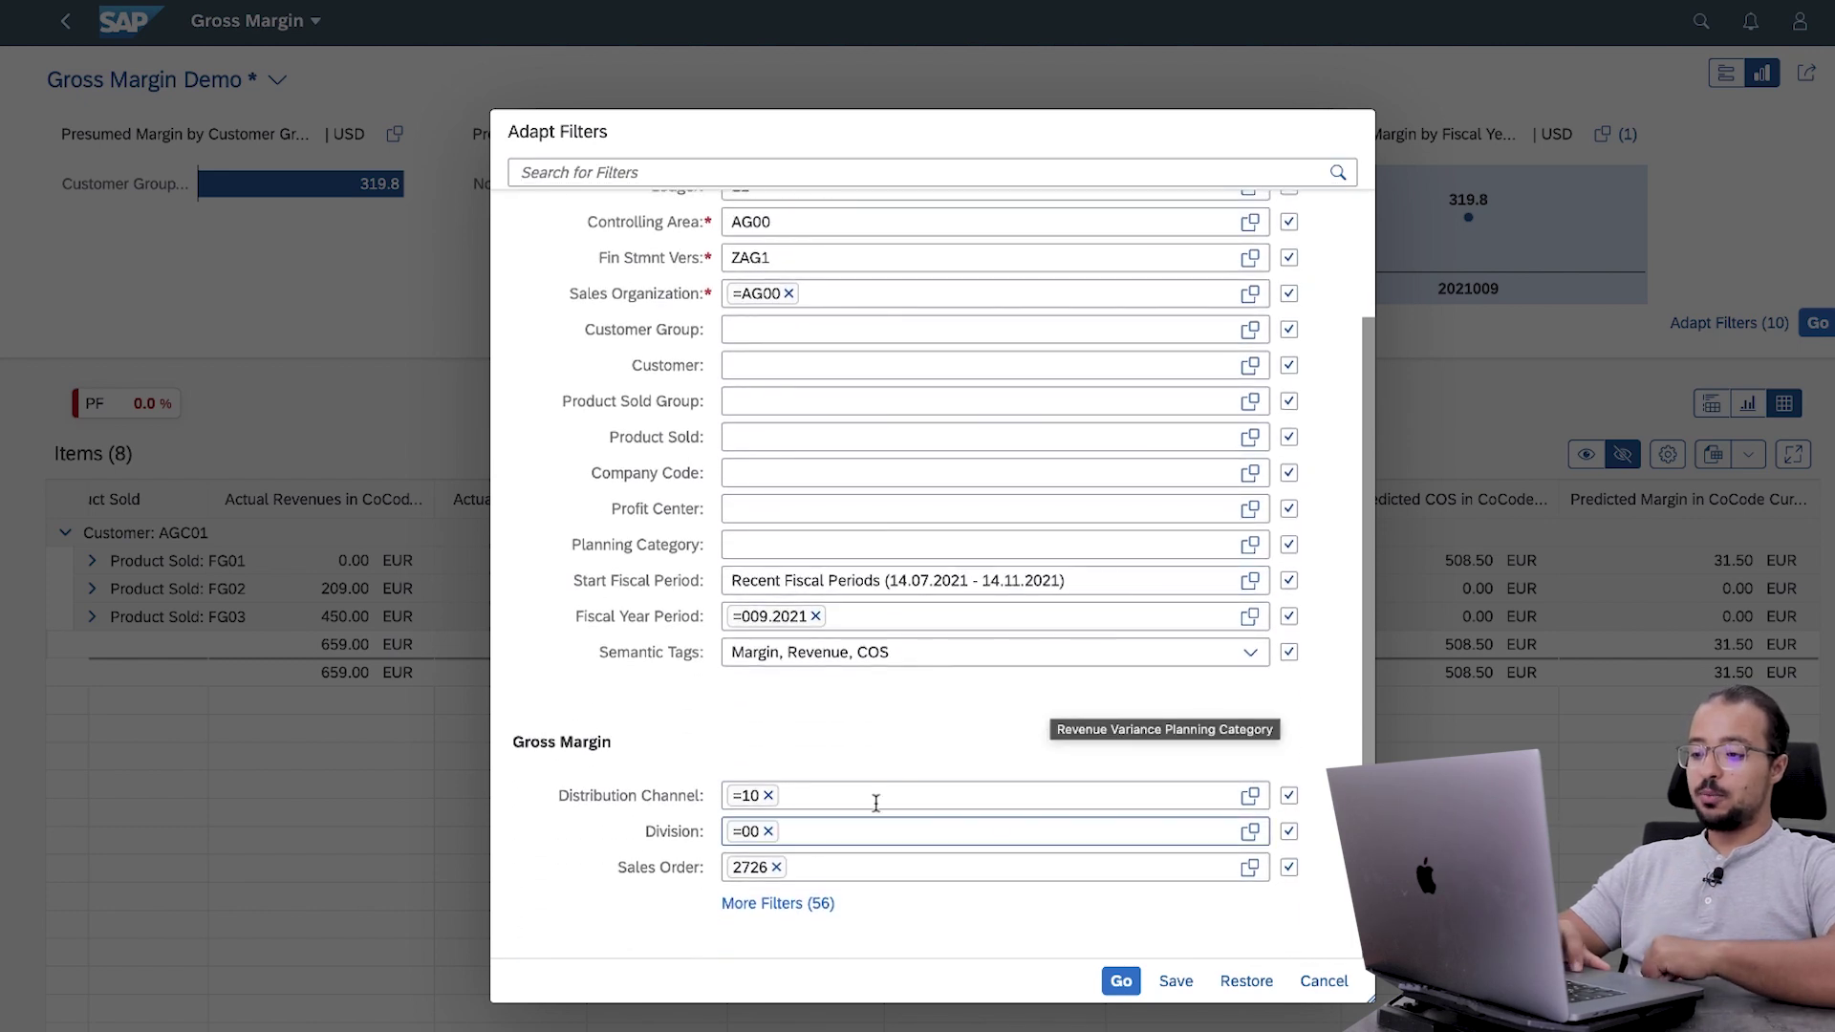
{"action": "left_click", "coordinate": [779, 871]}
{"action": "left_click", "coordinate": [1120, 980]}
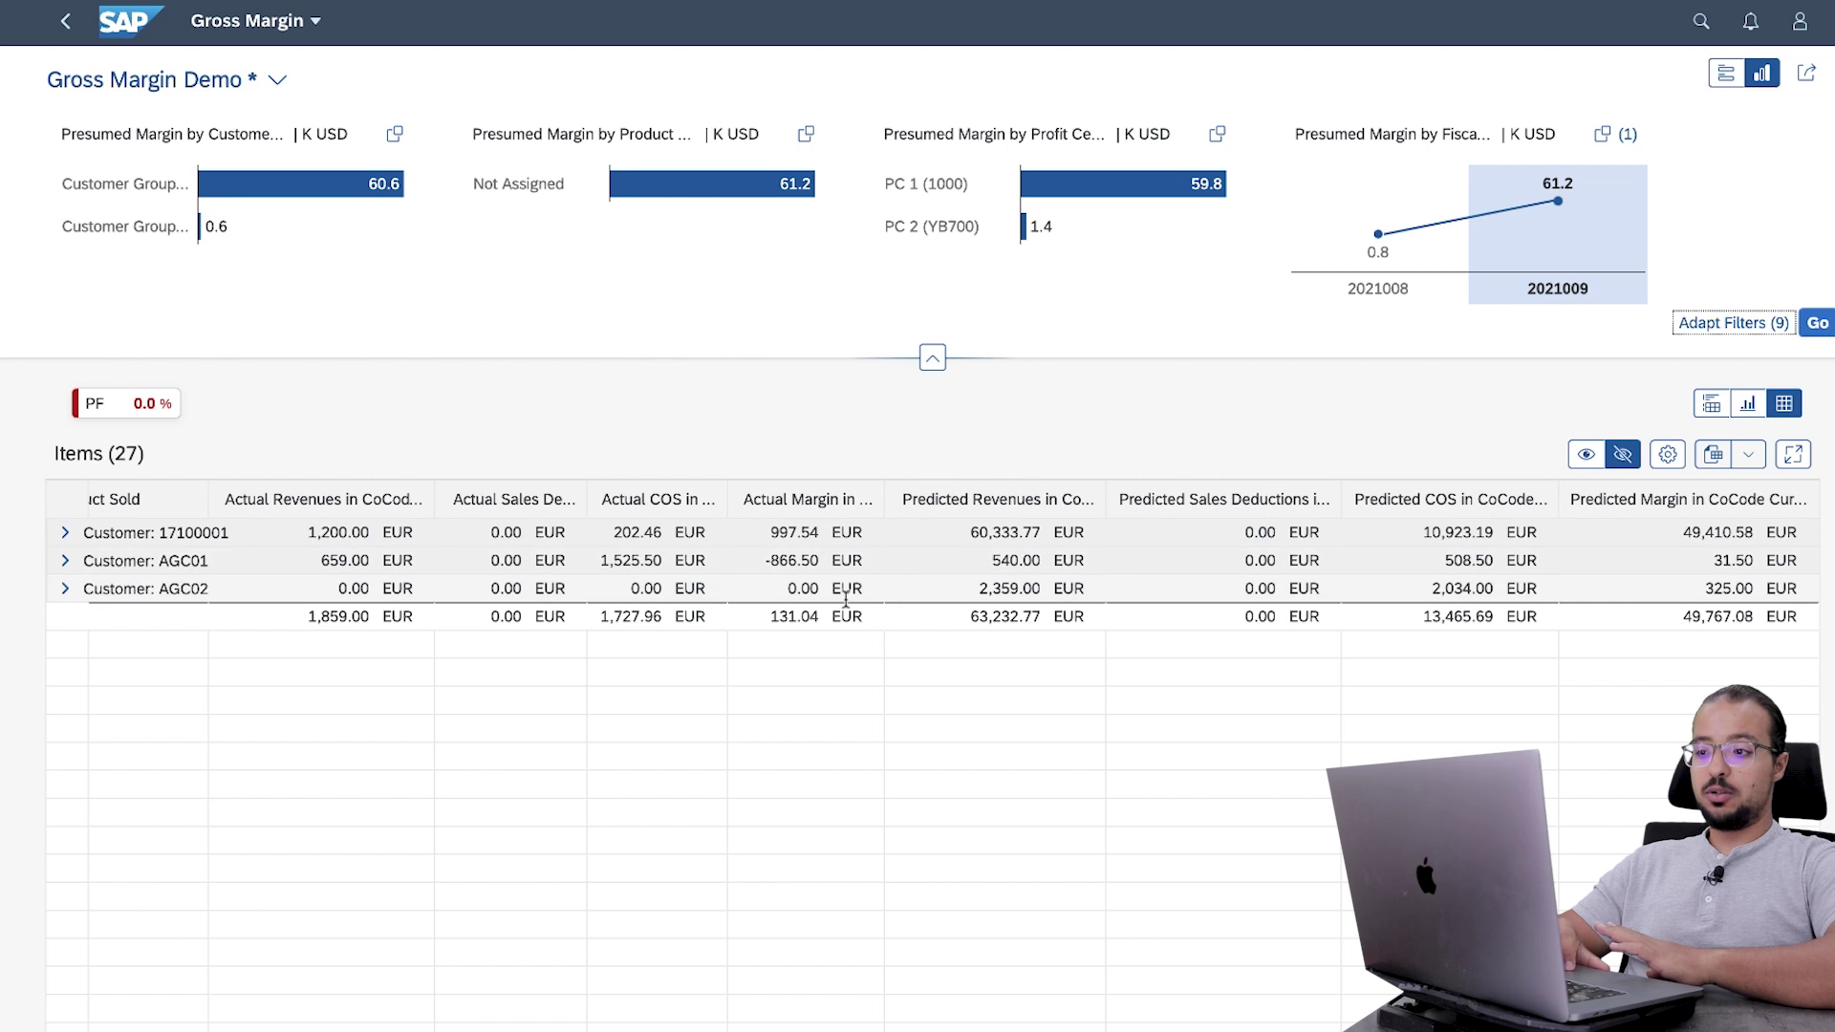
- Expand the AG France customer and its product FG01, and examine which sales orders its margin lines belong to
{"action": "left_click", "coordinate": [762, 560]}
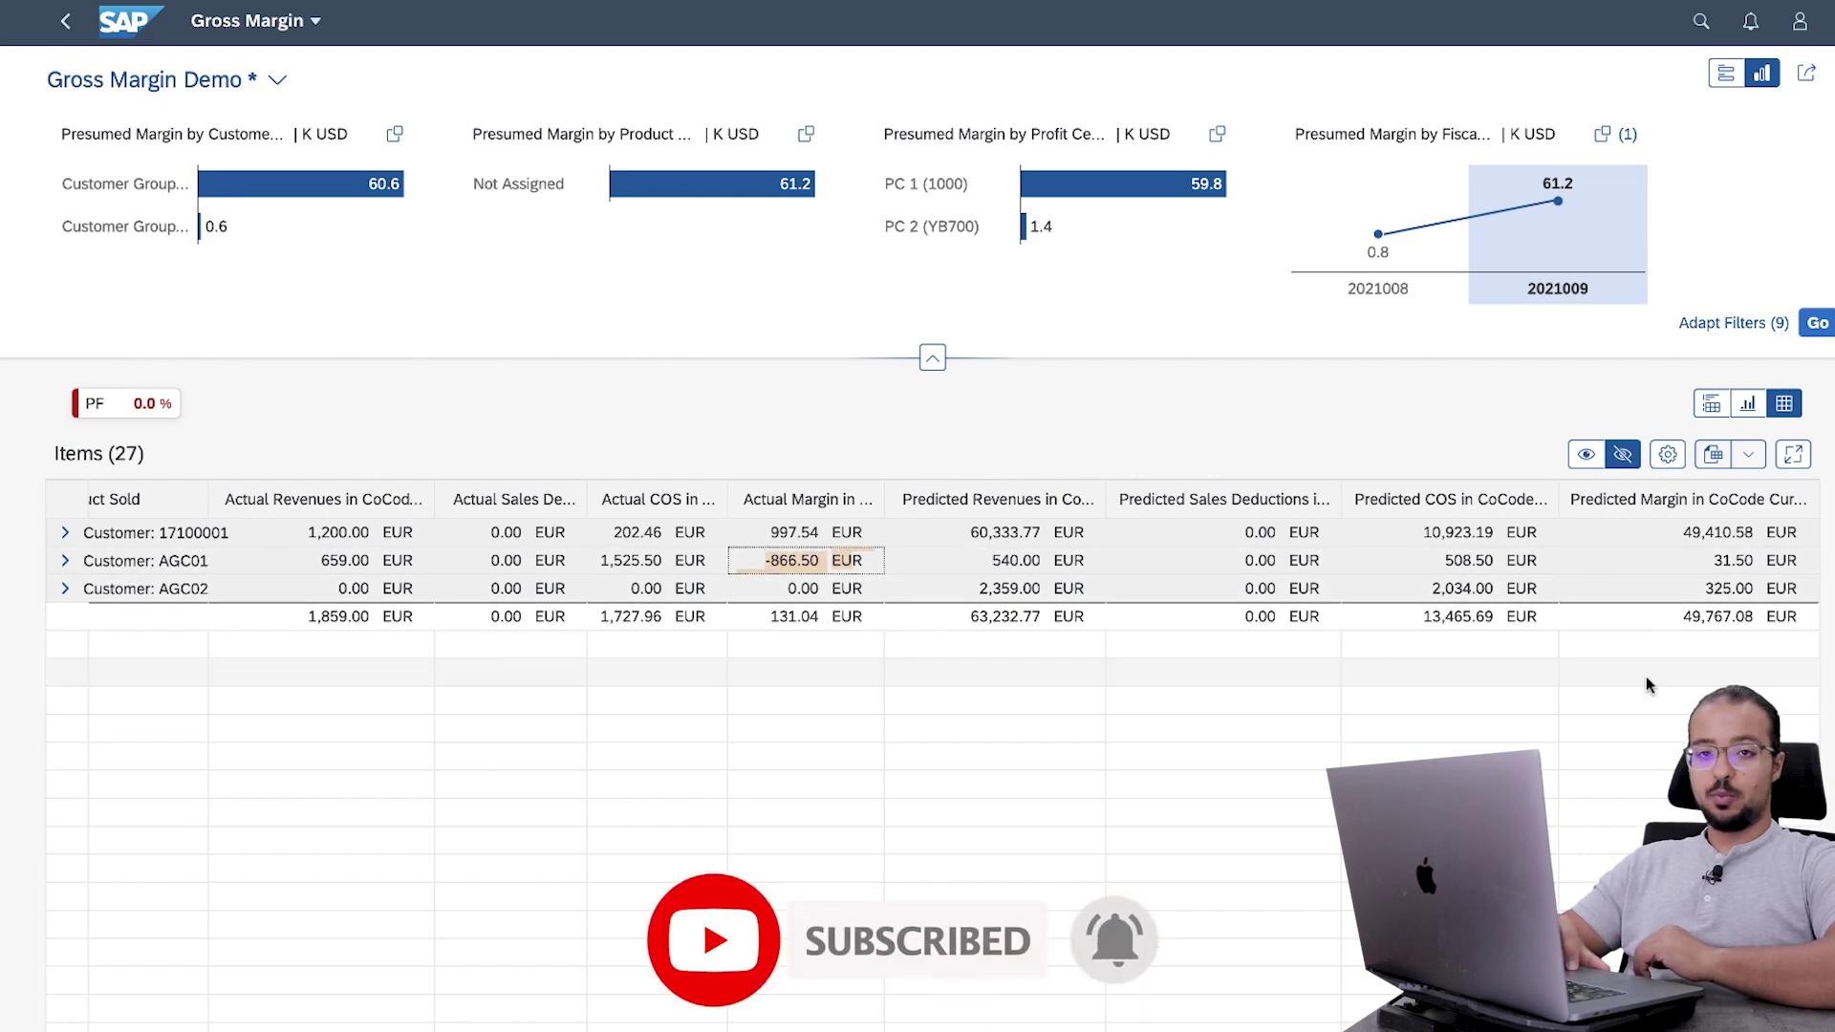
{"action": "left_click", "coordinate": [65, 561]}
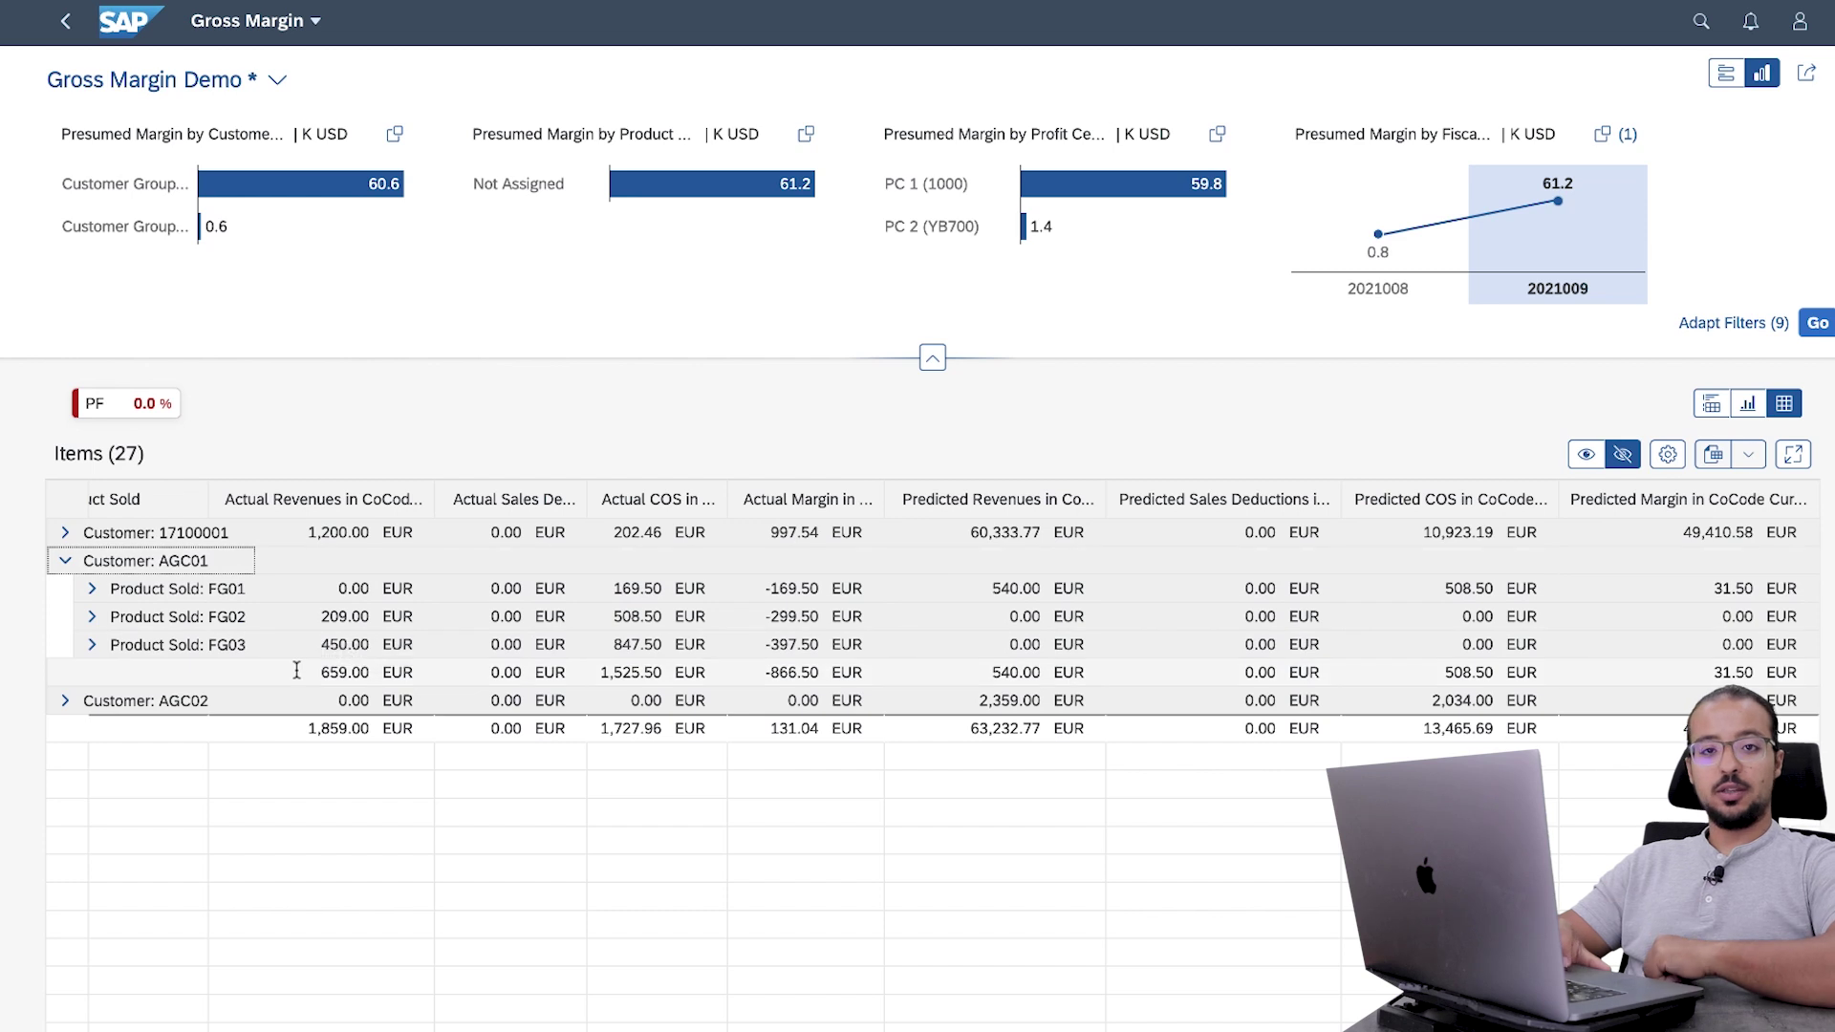
{"action": "left_click", "coordinate": [92, 589]}
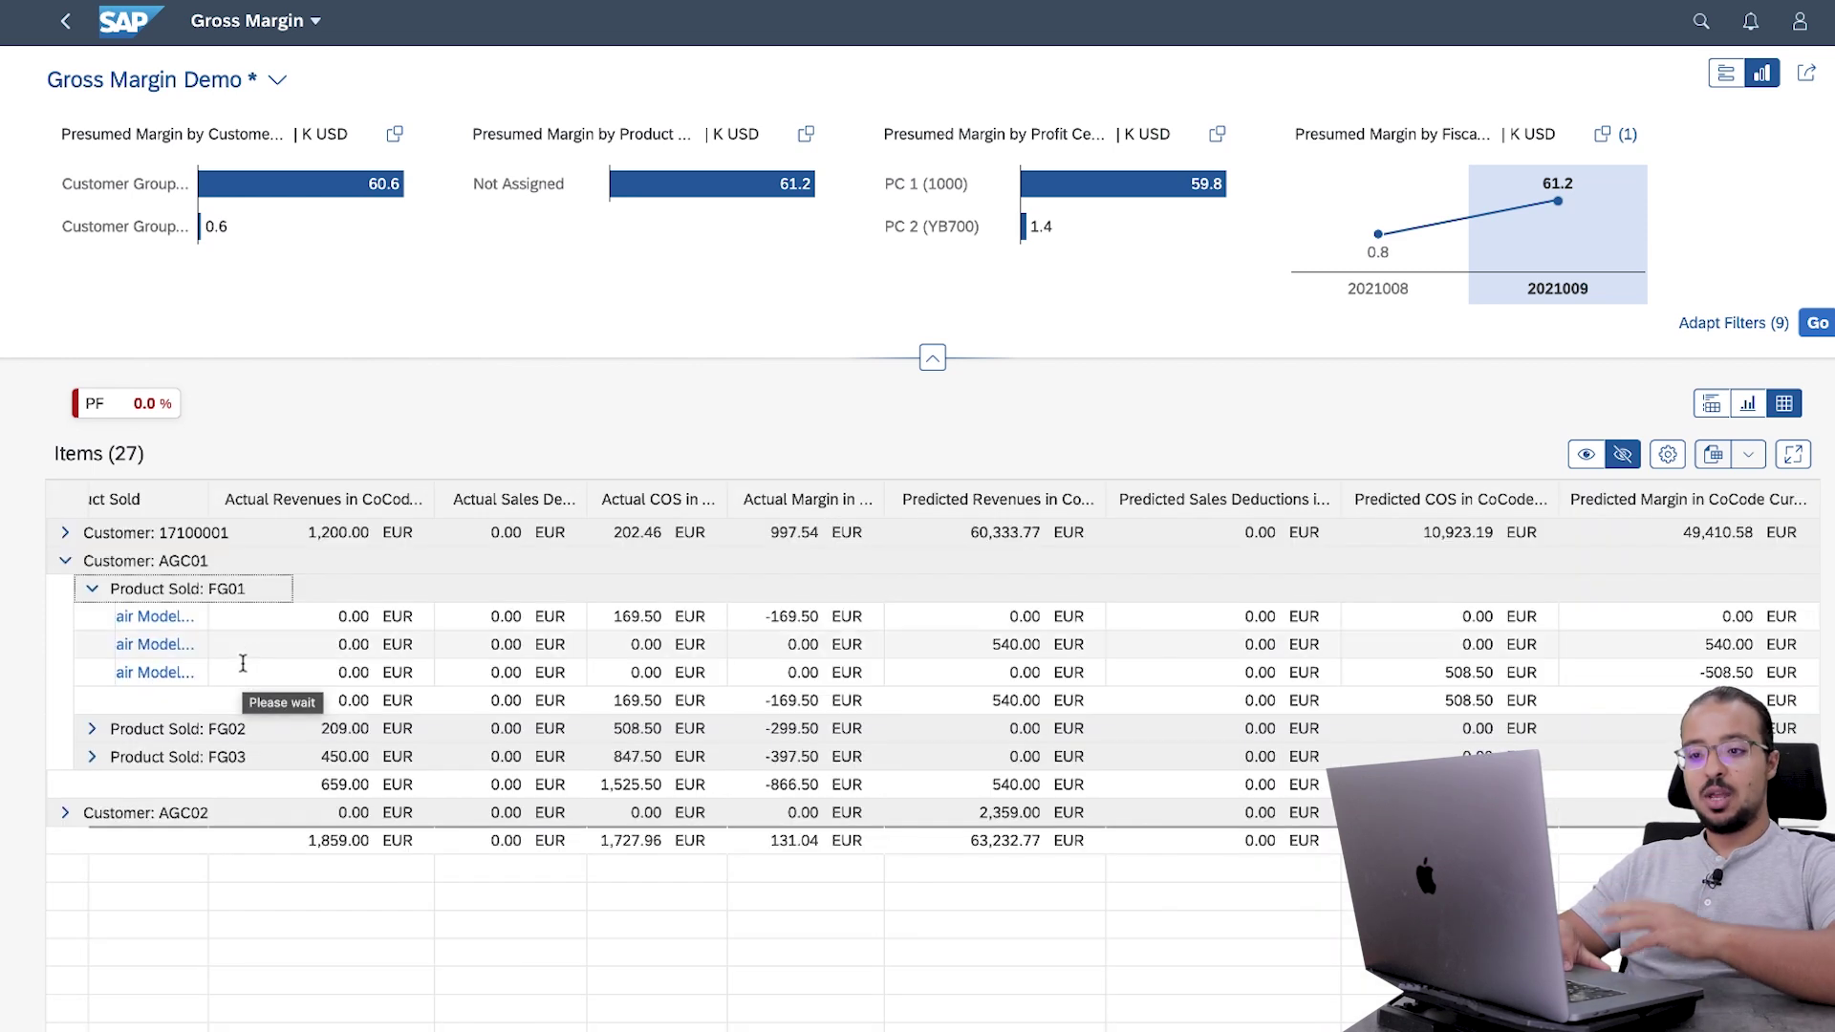
{"action": "scroll", "coordinate": [304, 673], "scroll_direction": "left", "scroll_amount": 10}
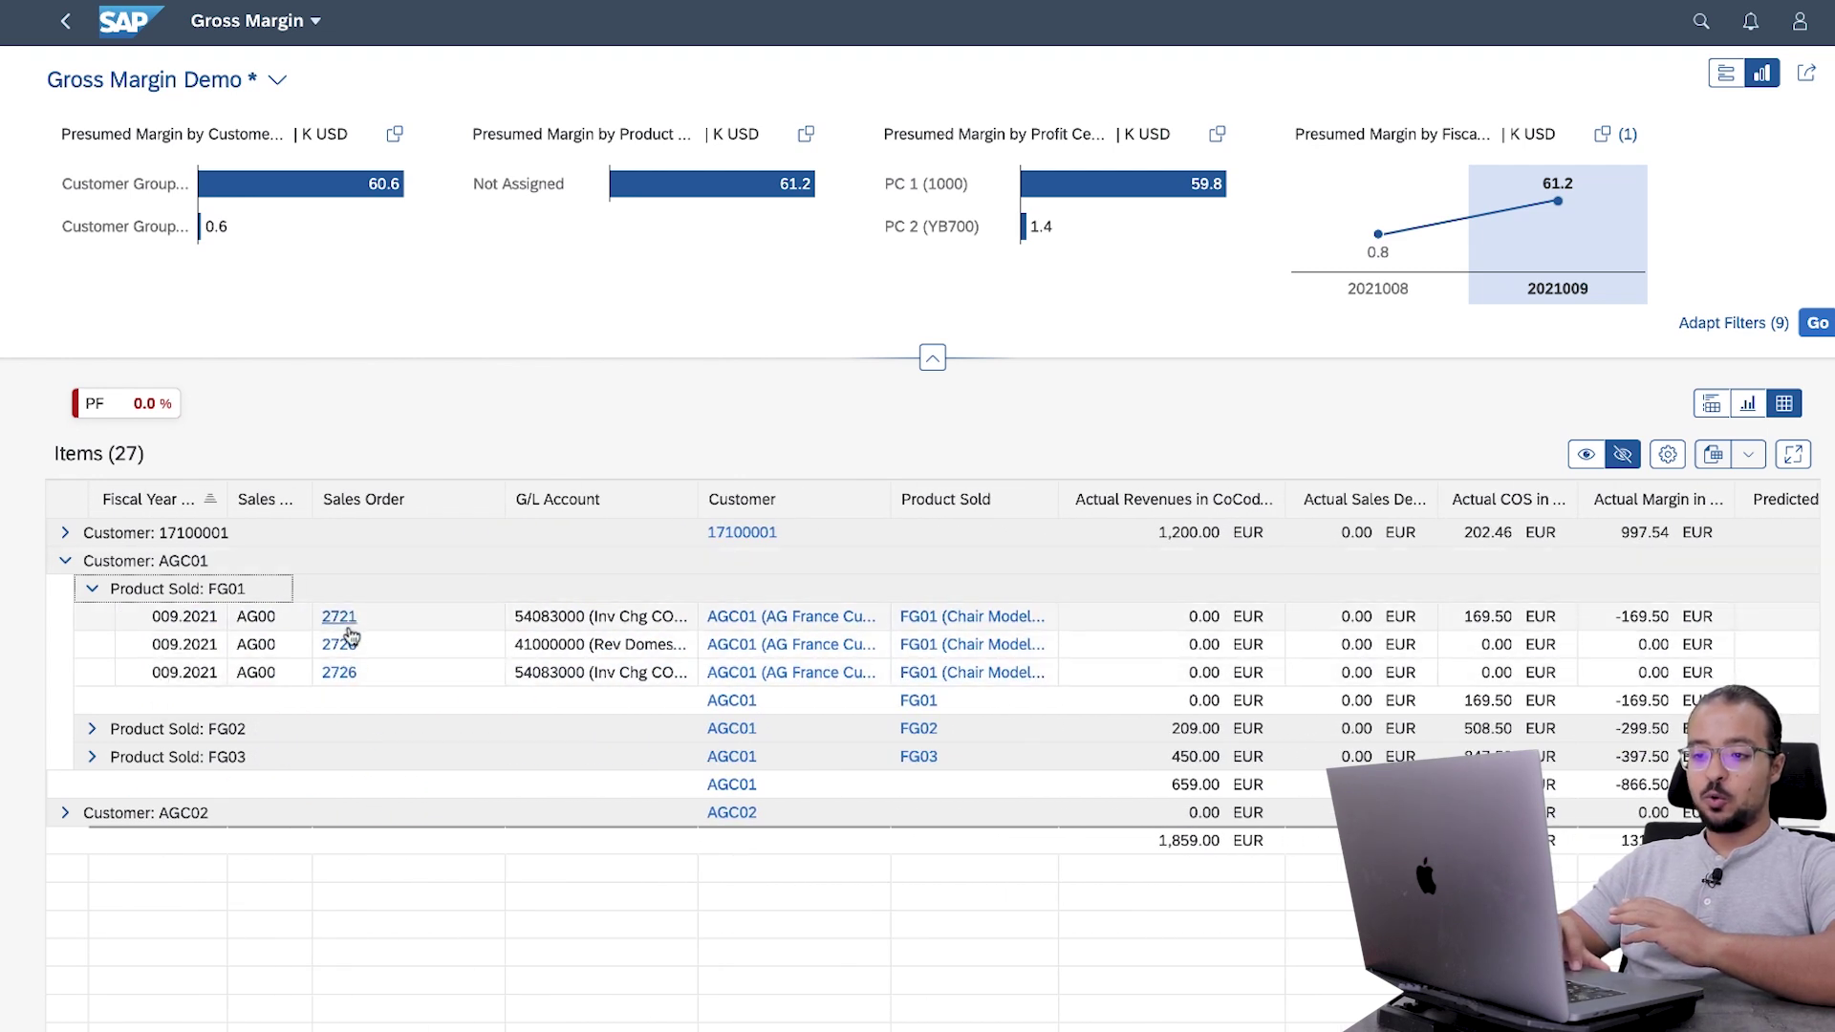
{"action": "left_click", "coordinate": [348, 646]}
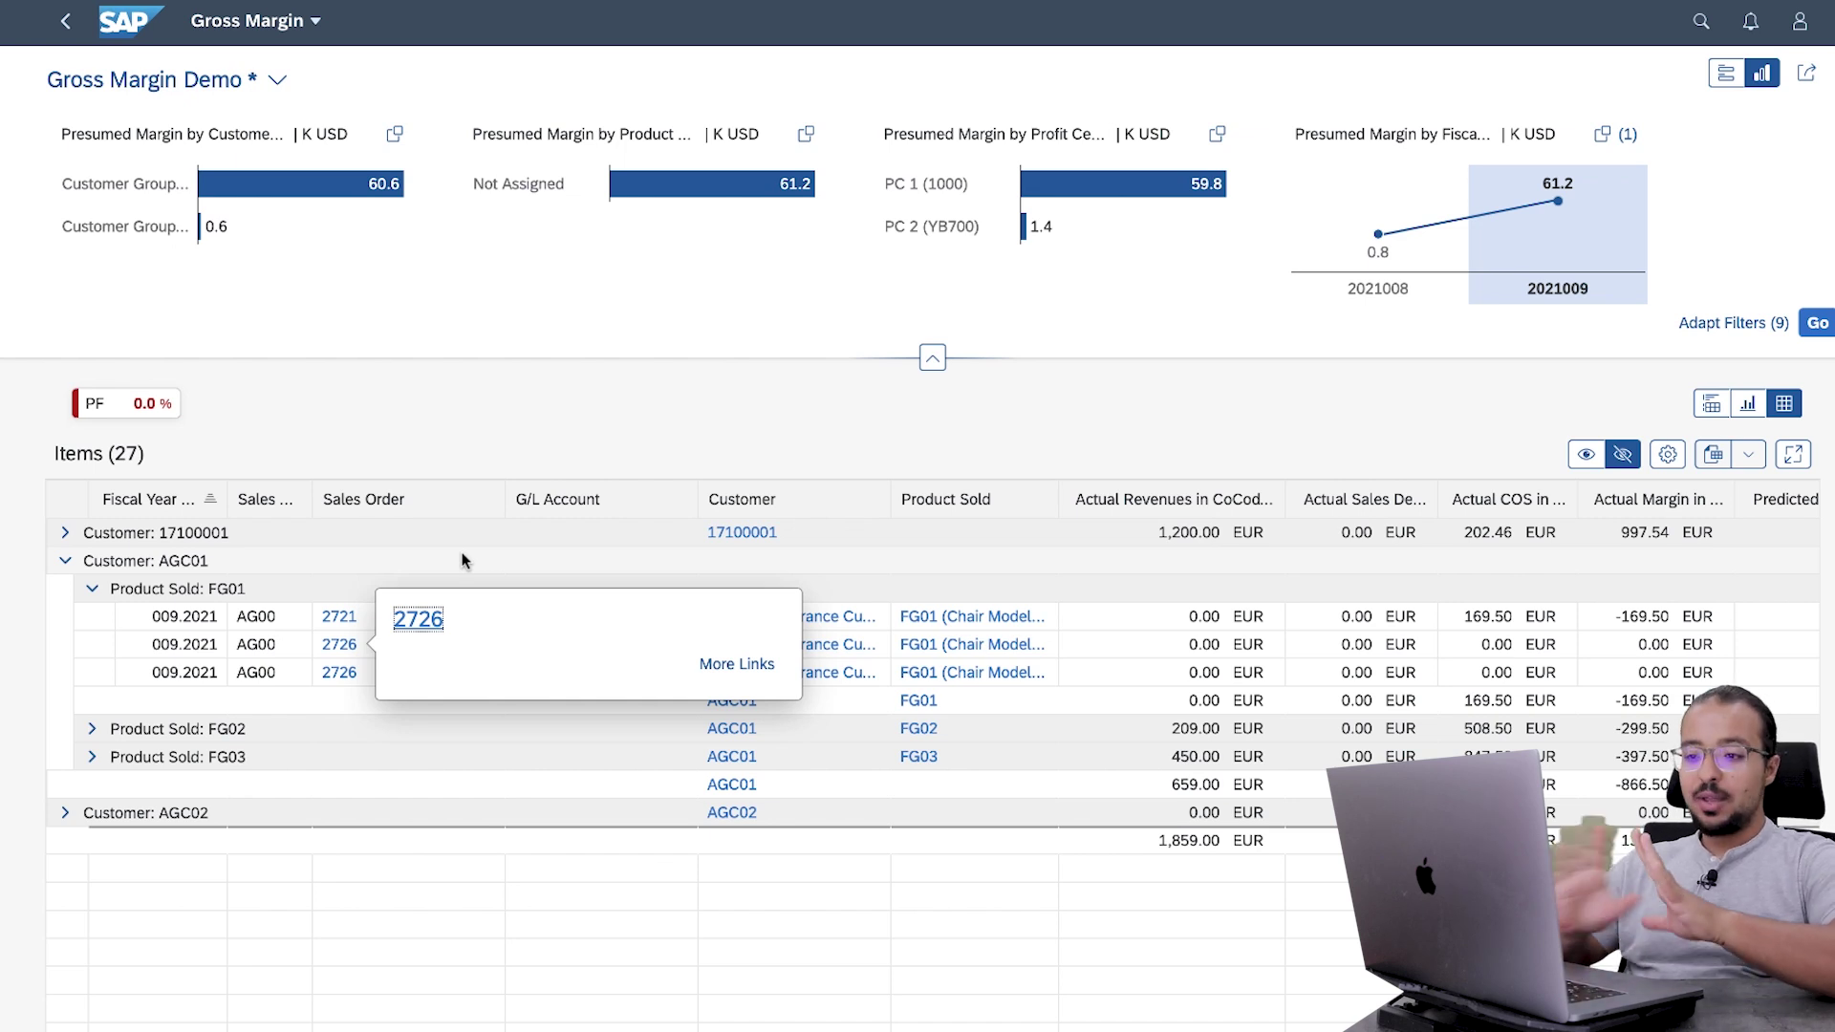
{"action": "left_click", "coordinate": [480, 433]}
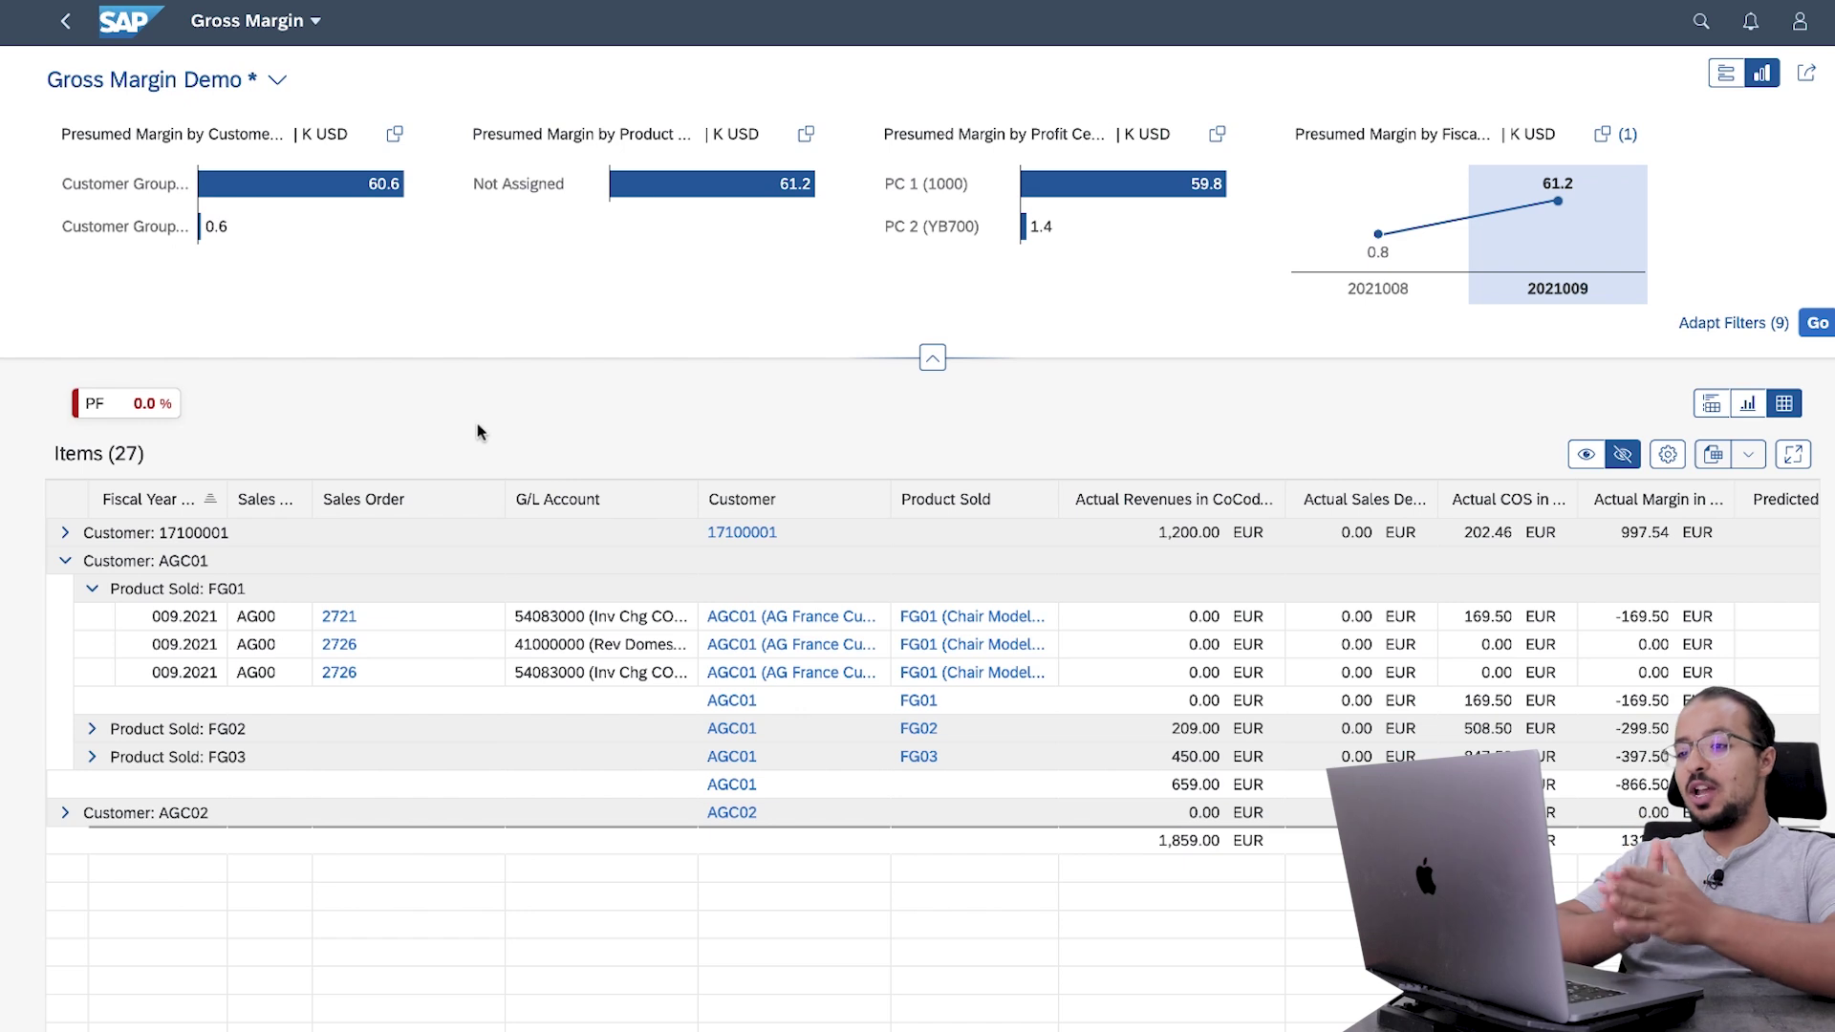